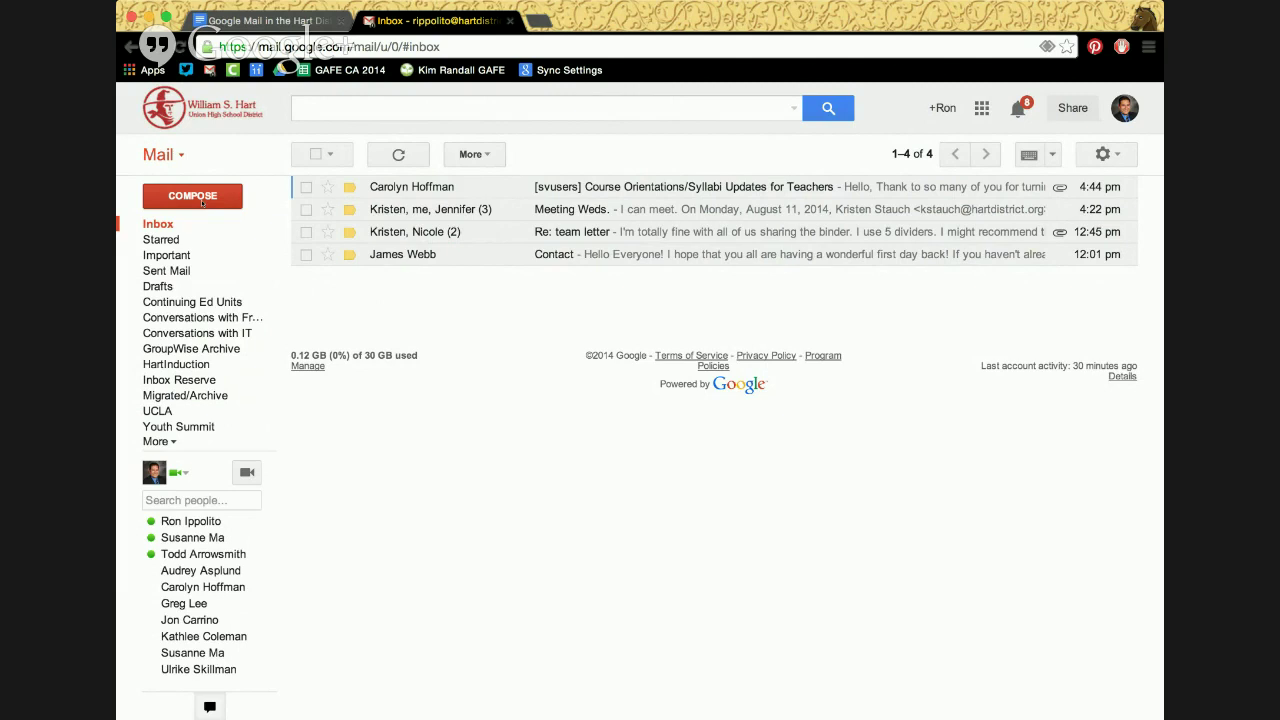
Start a new blank email from the Compose button
click(202, 197)
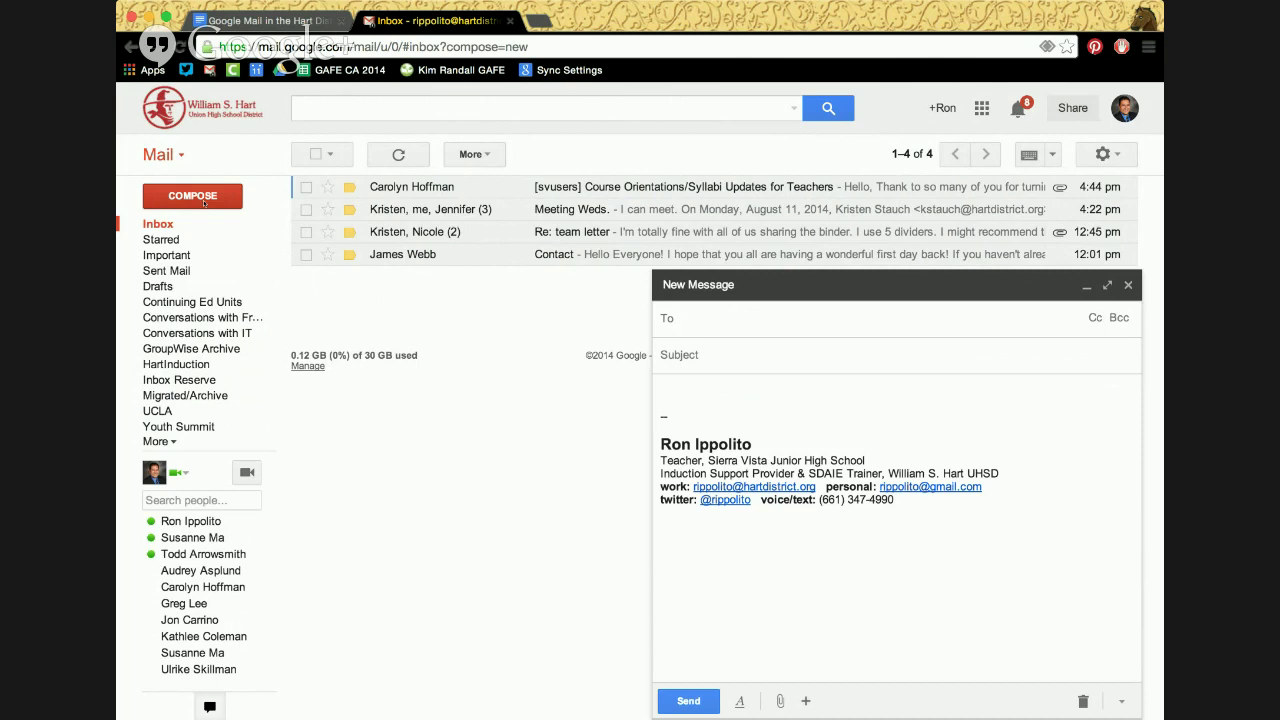
Enter a contact's name in the To field to bring up autocomplete suggestions
text(Adam)
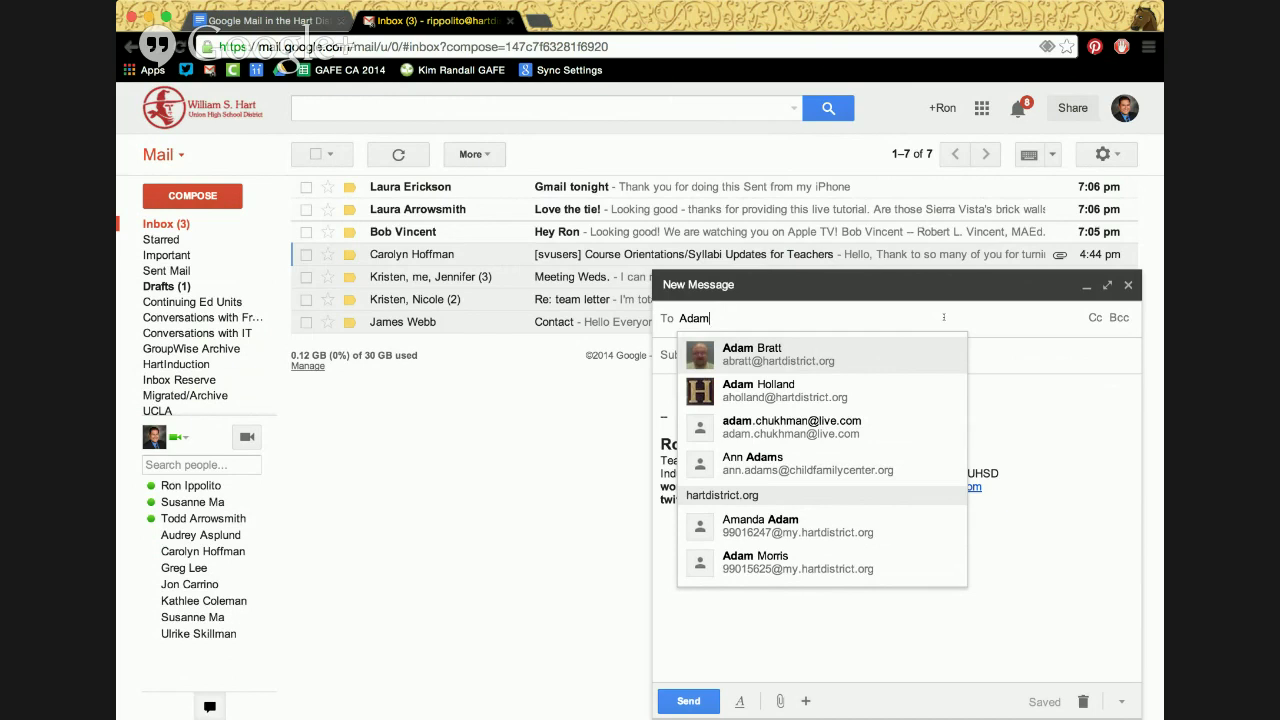
Clear the To field and add an empty Cc recipient line
key(BackSpace)
key(BackSpace)
key(BackSpace)
key(BackSpace)
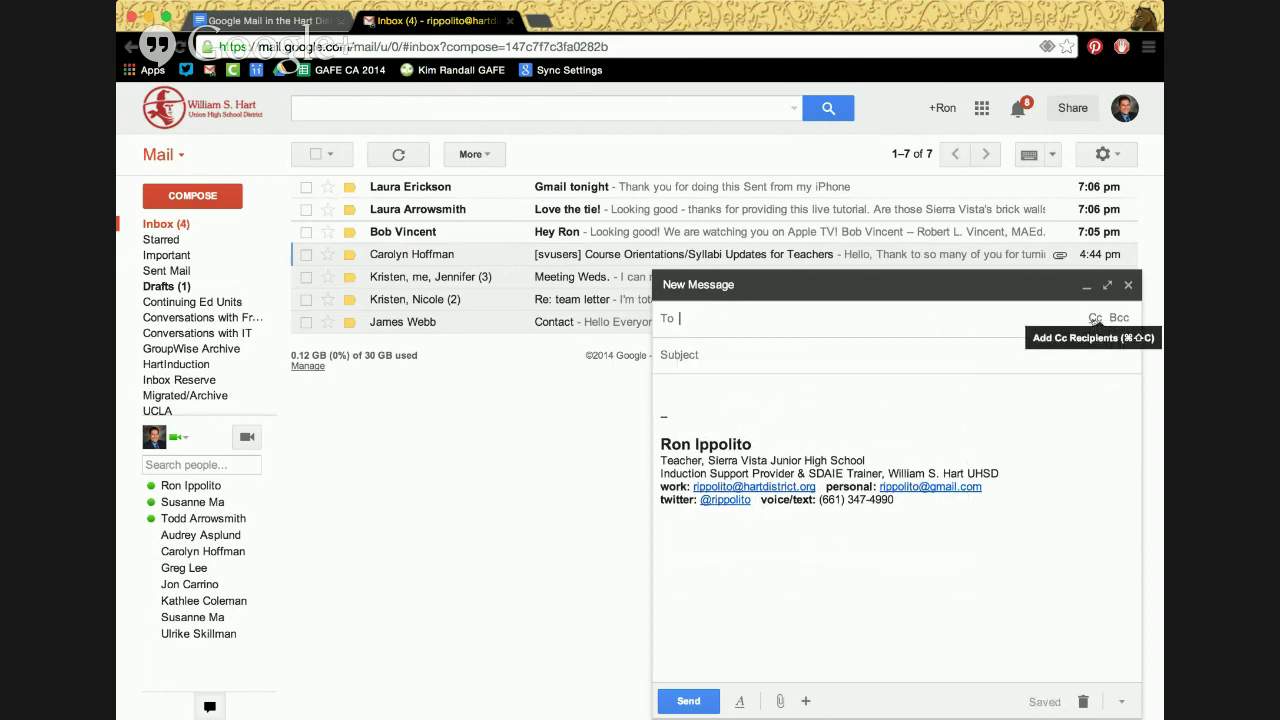
click(1095, 318)
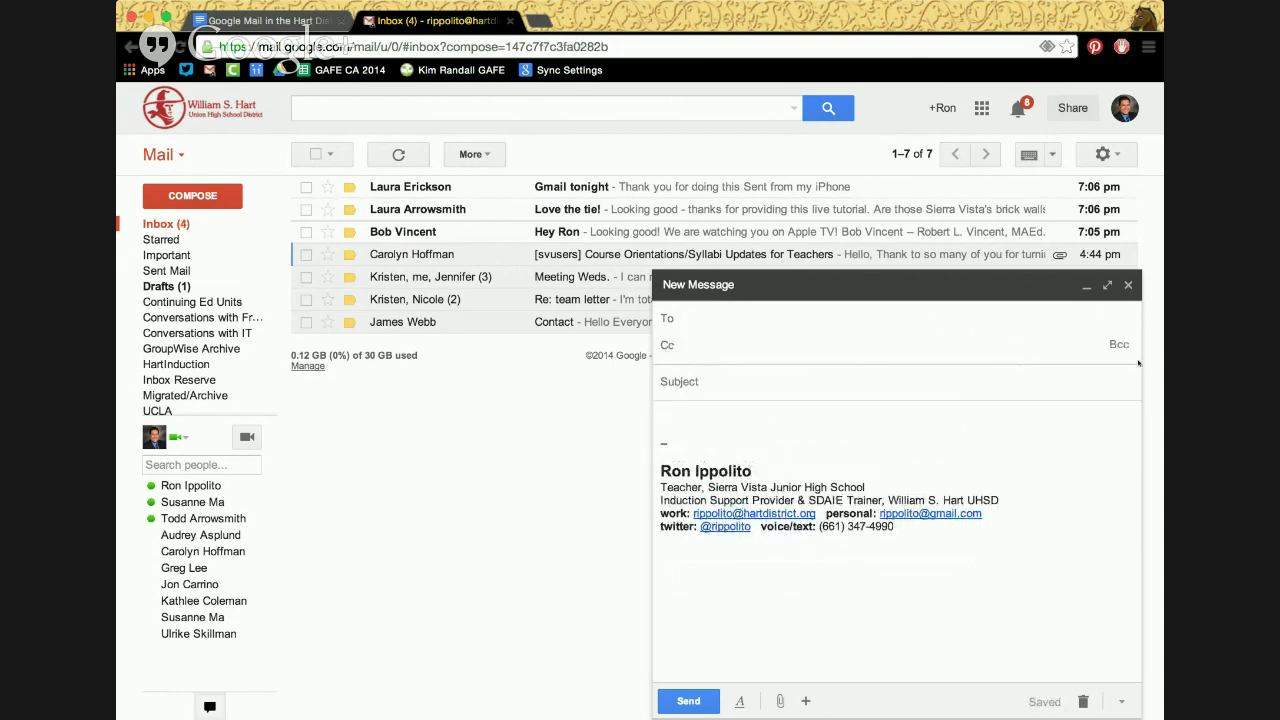
click(747, 323)
click(744, 348)
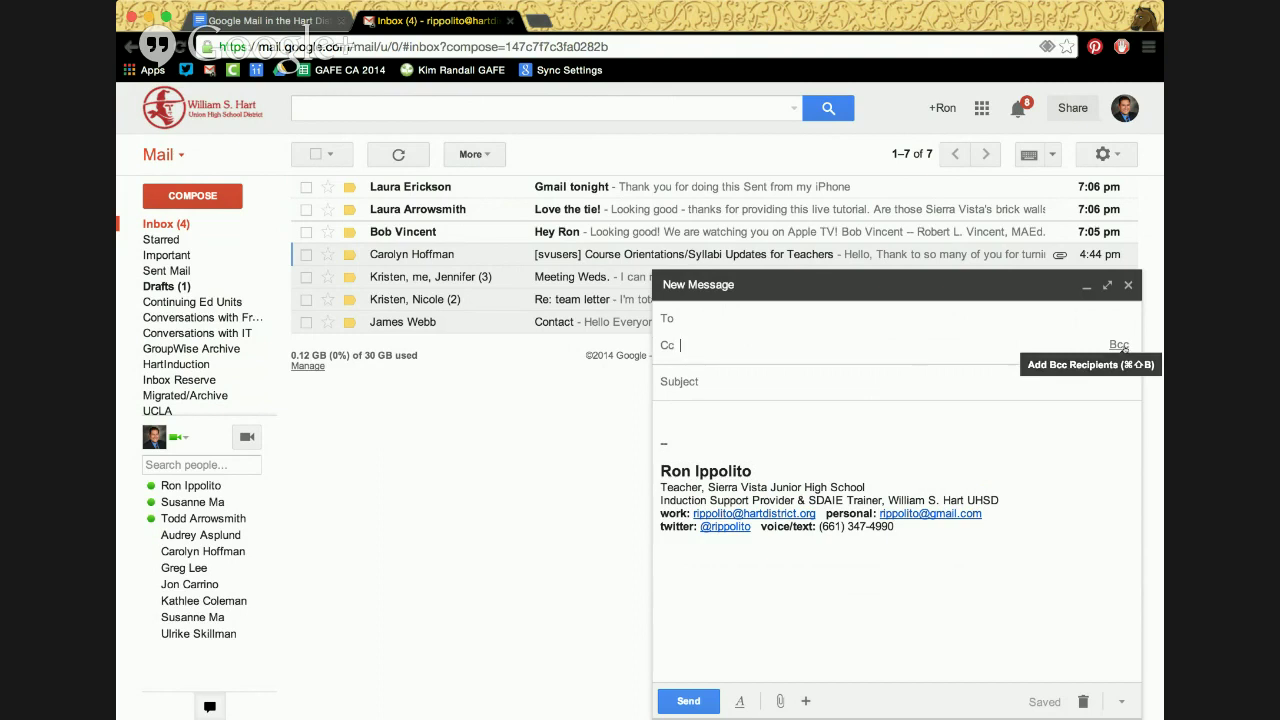
Add an empty Bcc recipient line below To and Cc
click(1121, 346)
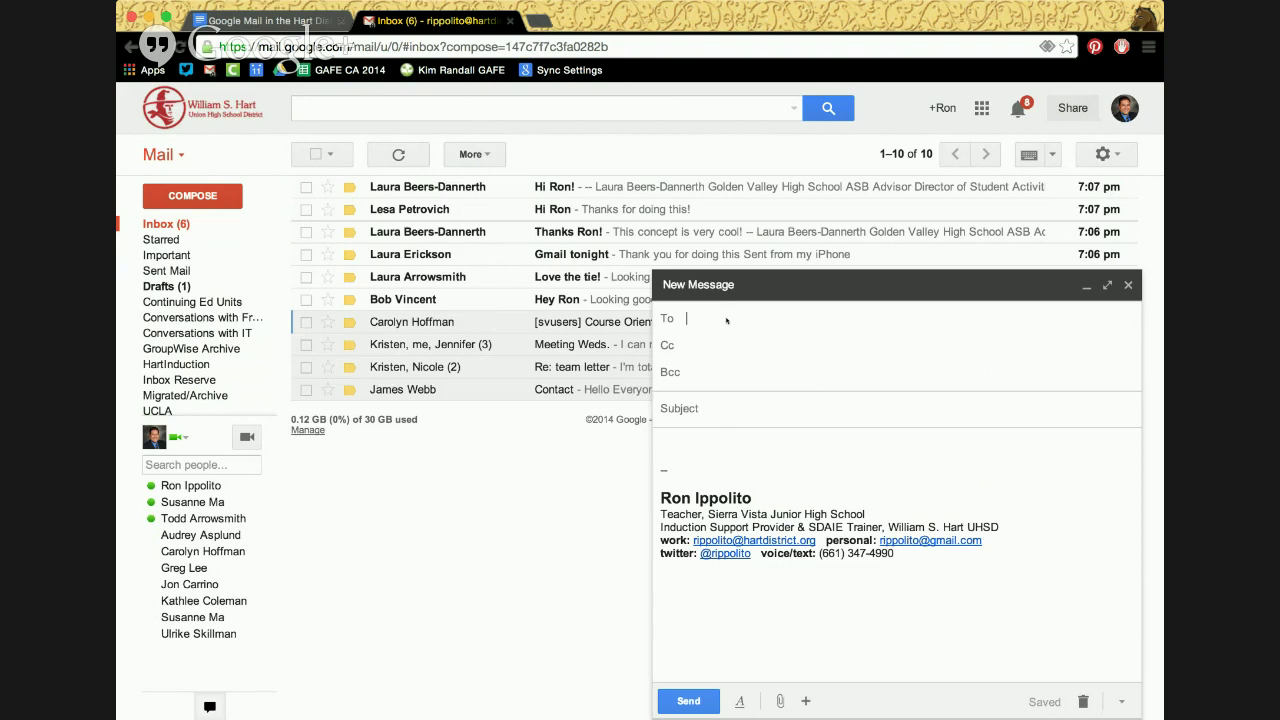
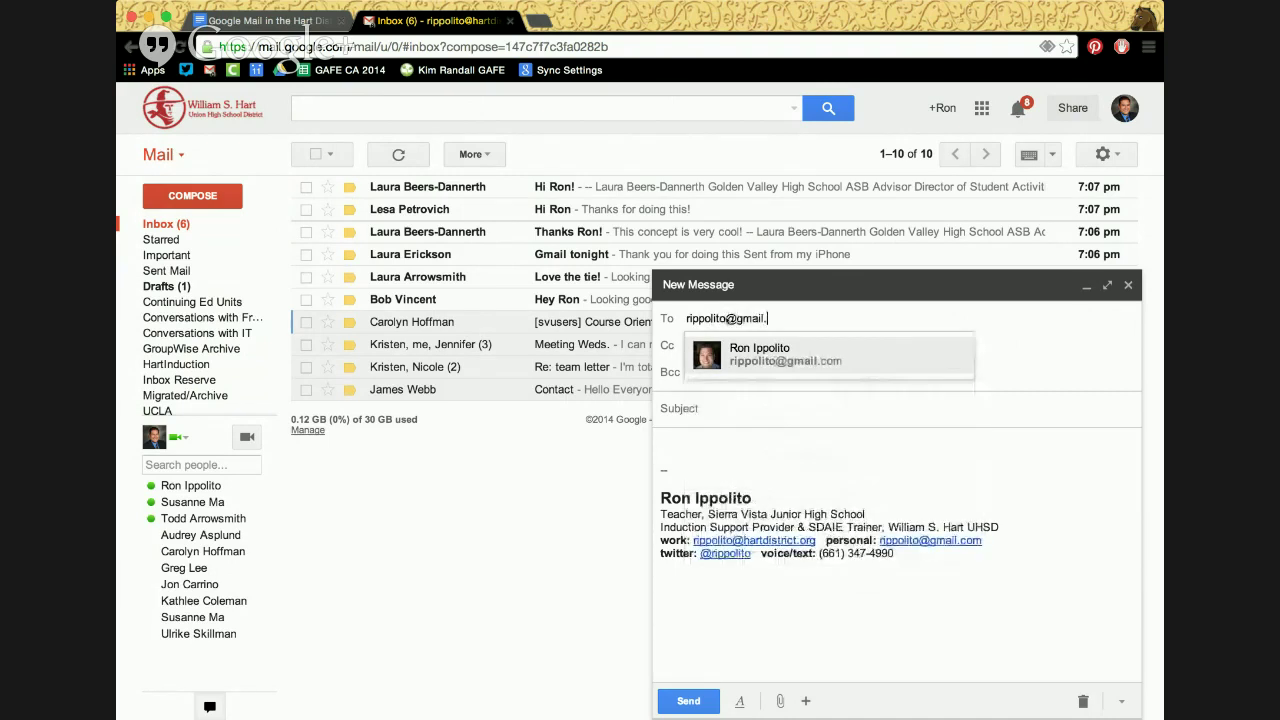
Address the draft to a contact's Gmail address, then close it as a saved draft
key(Tab)
key(Tab)
key(Tab)
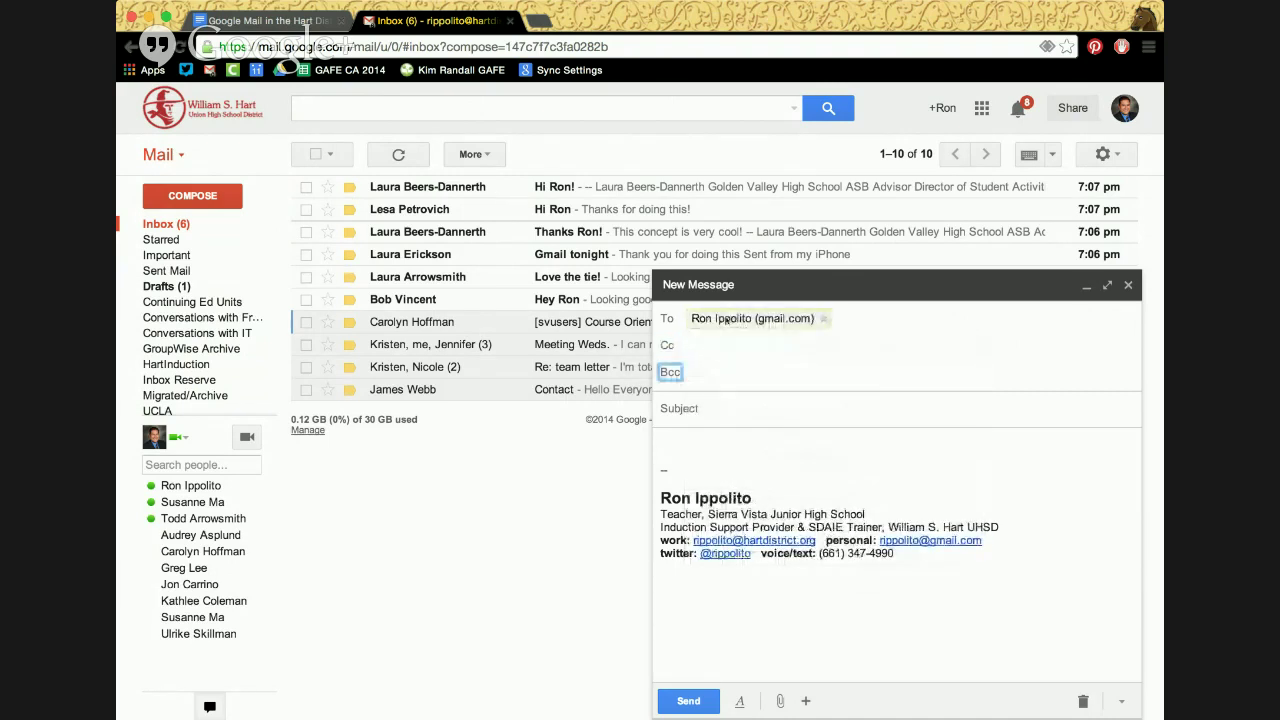
click(712, 370)
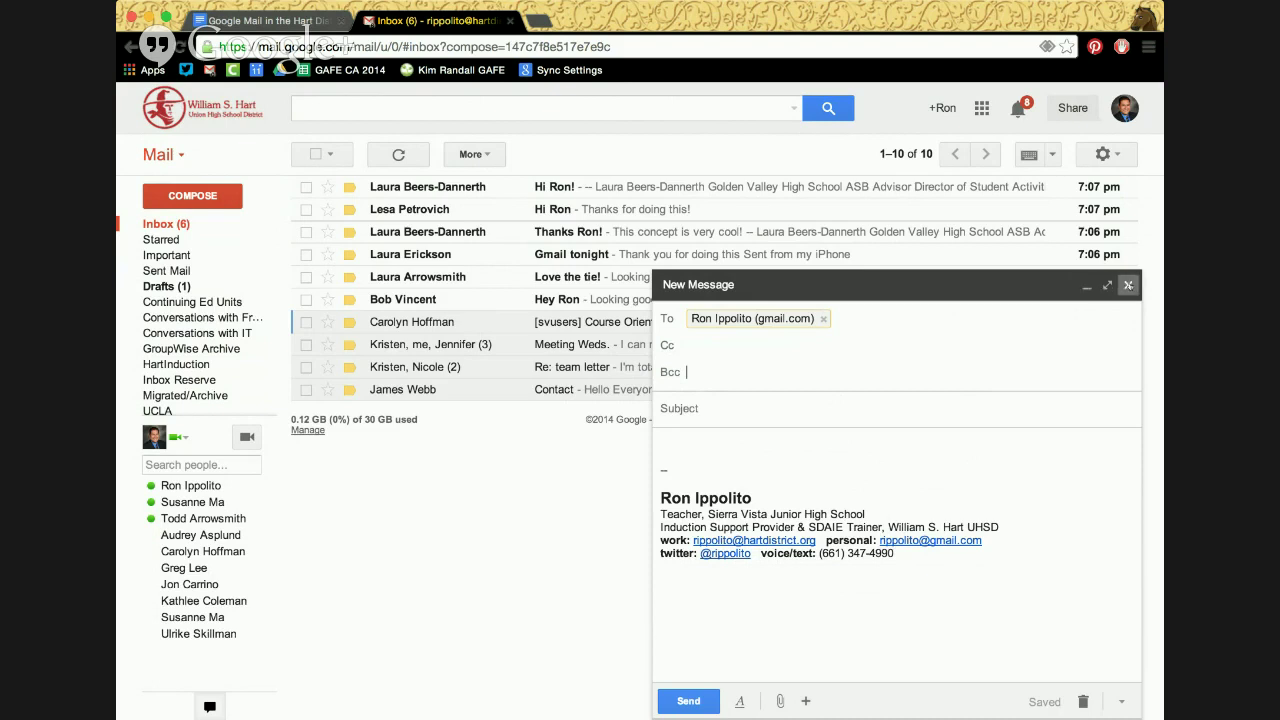
click(1128, 285)
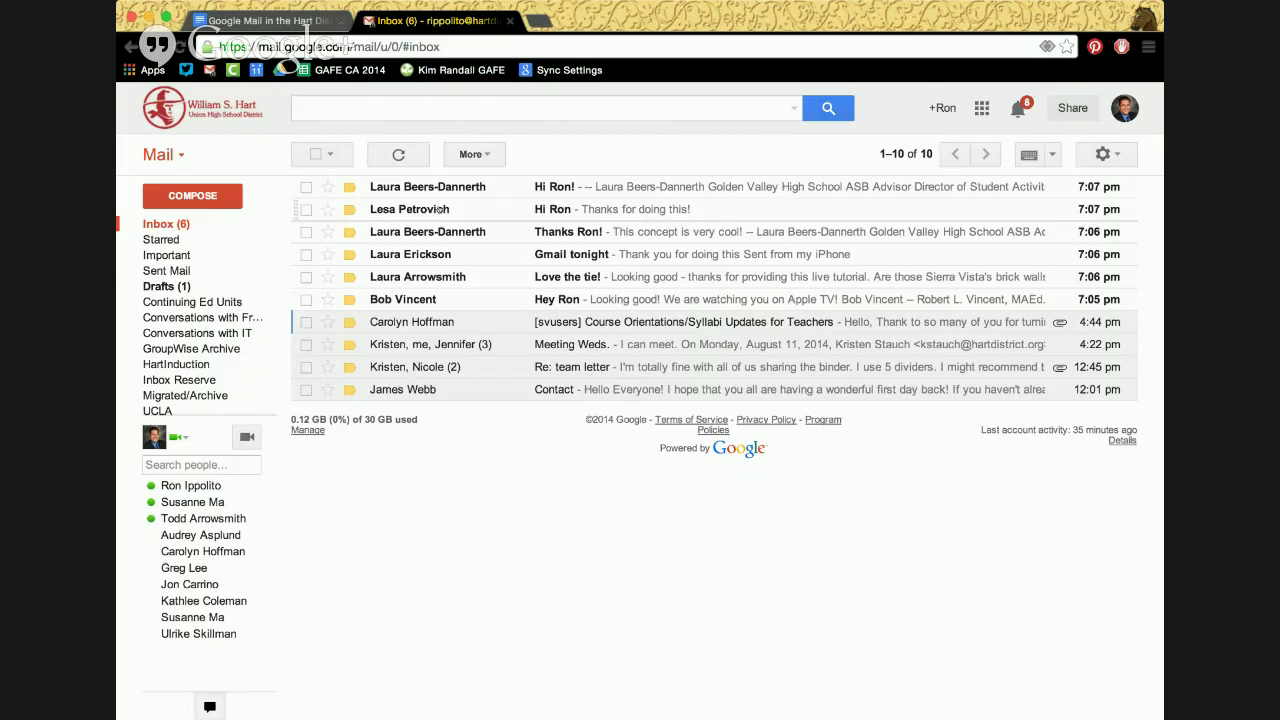
Reply to the top inbox conversation with a thank-you note, sending and archiving it
click(424, 190)
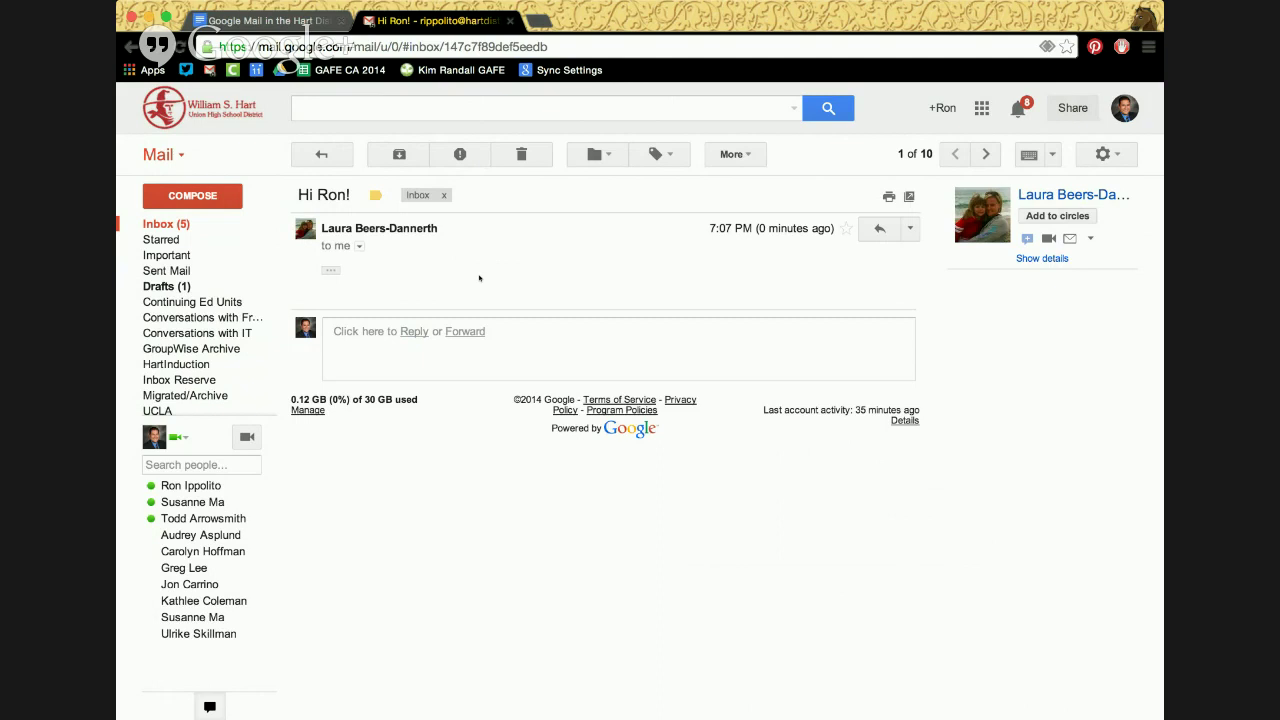
key(r)
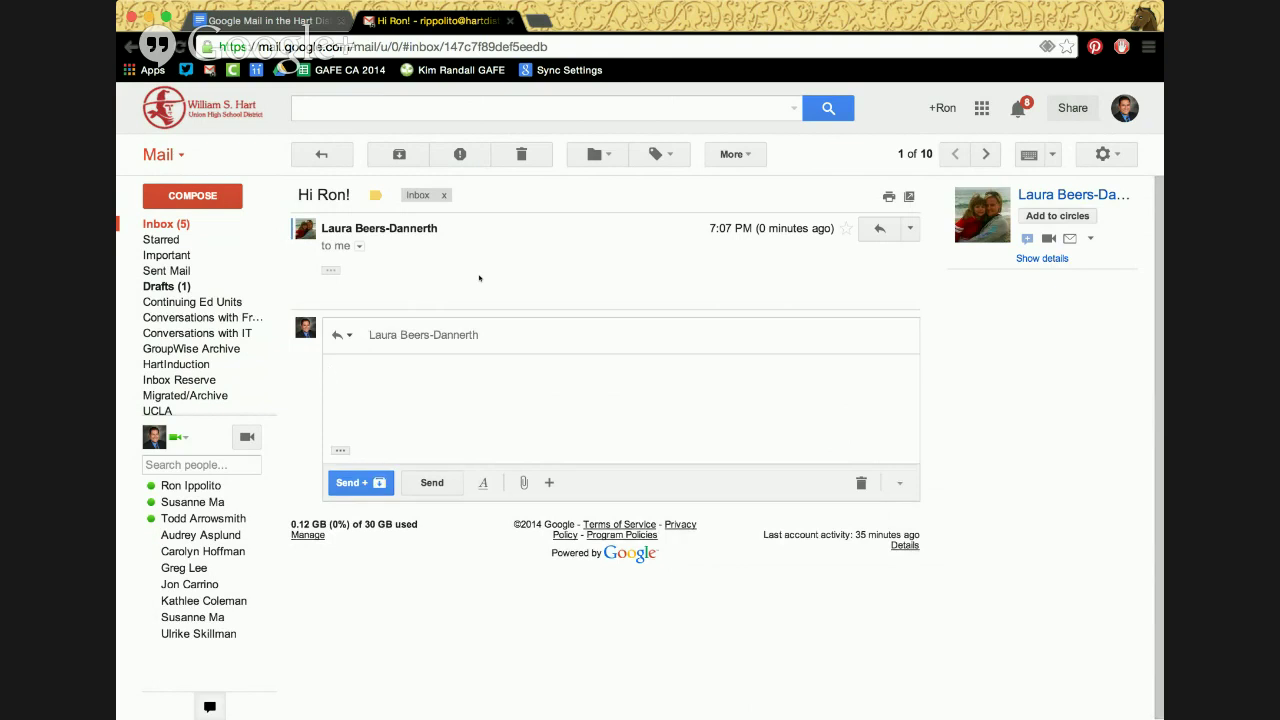
text(Laura, you are awesome! Thanks for jo)
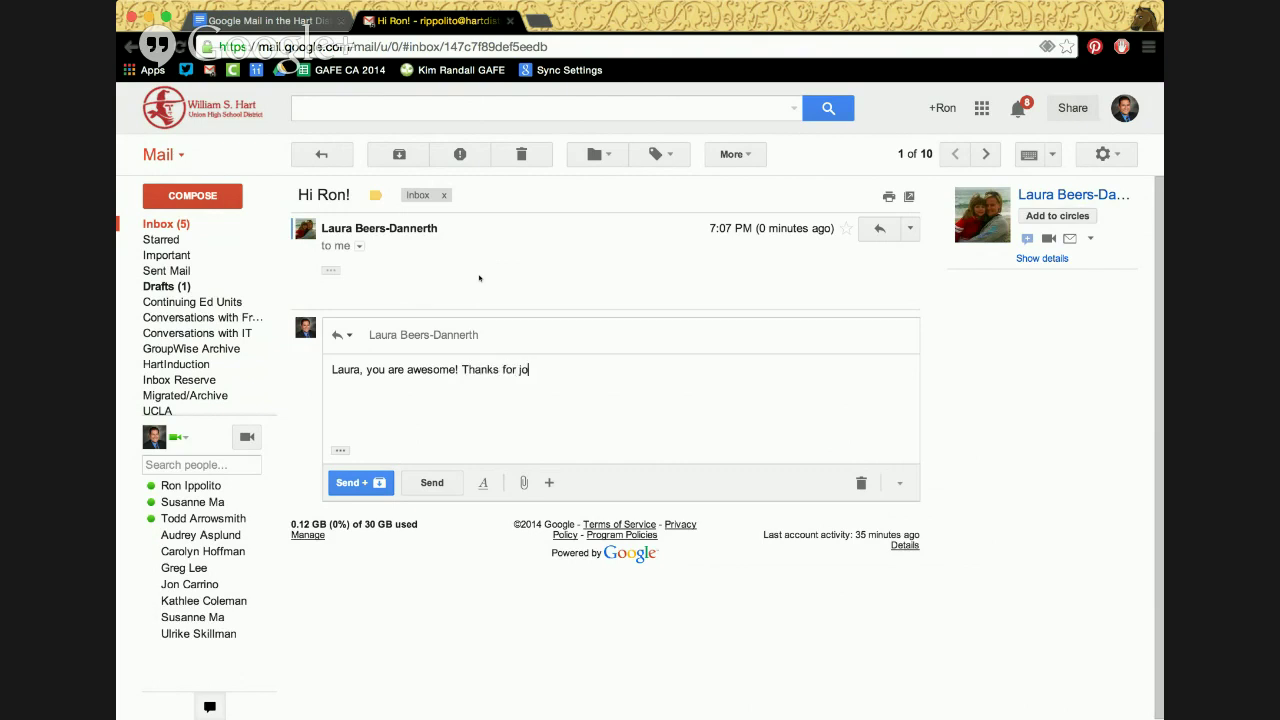
text(ining us this evening.)
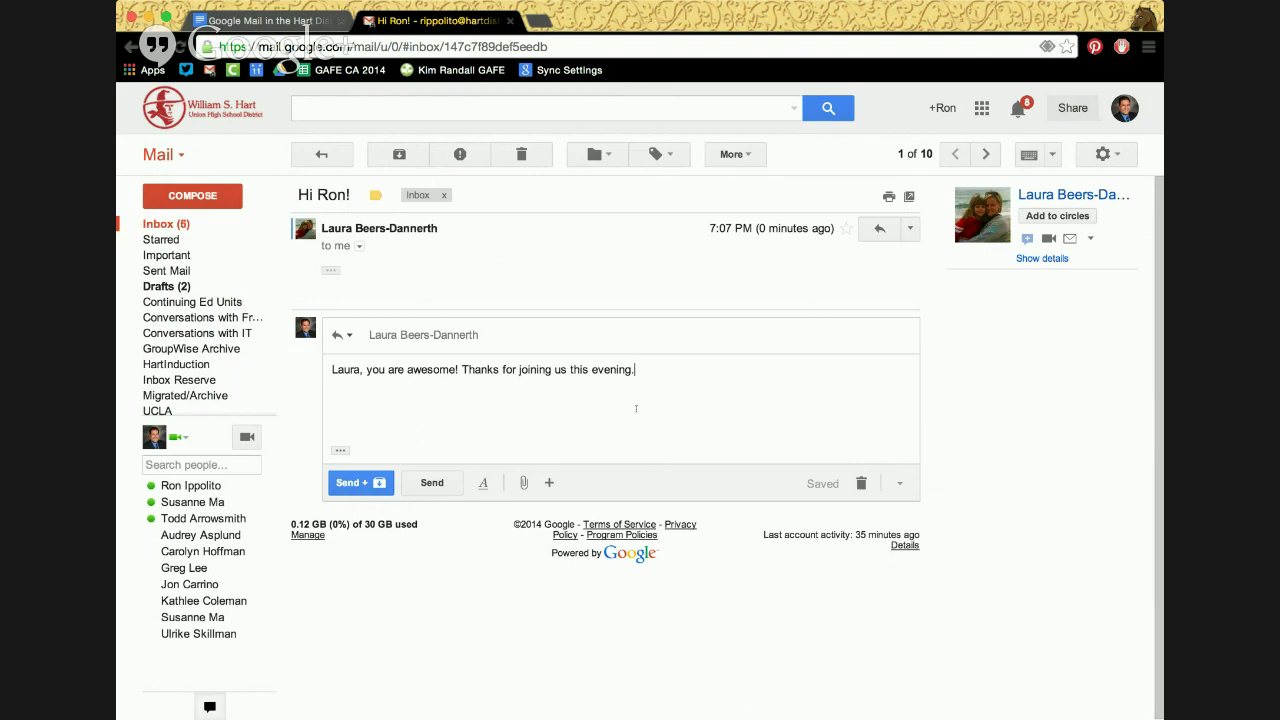
key(Tab)
key(Return)
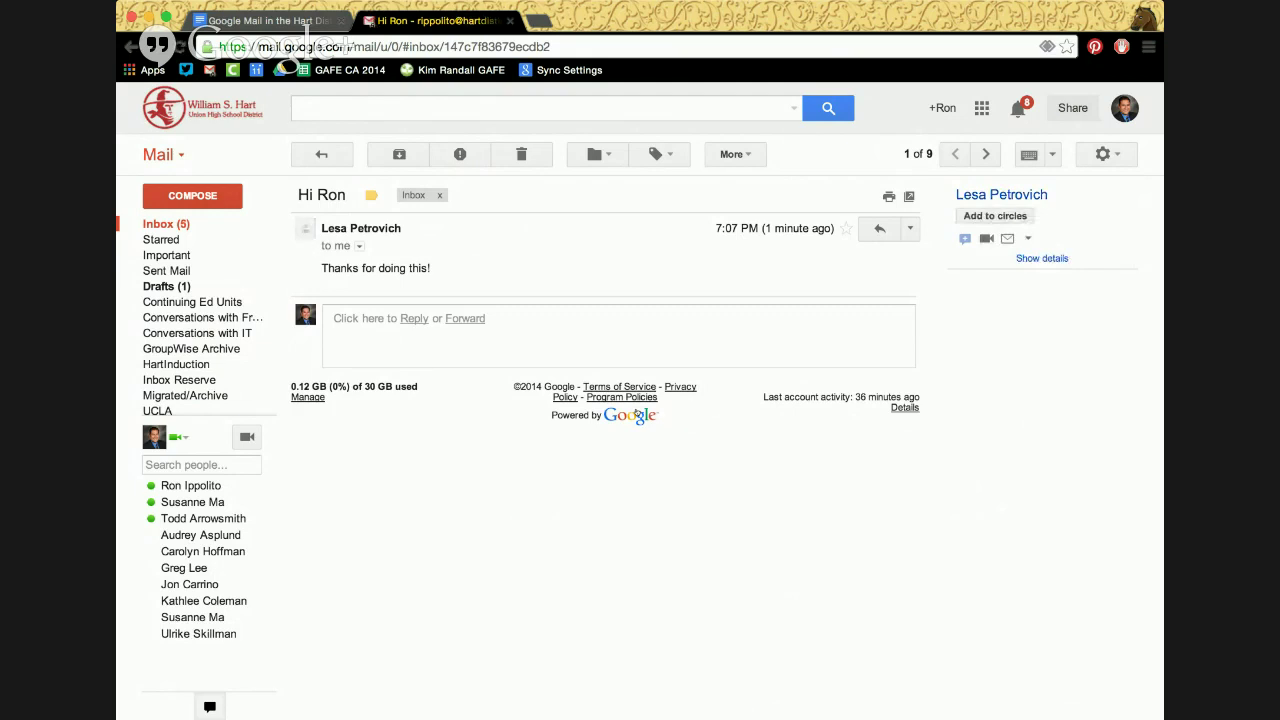
Send a 'Hi!' reply on the next inbox conversation and return to the inbox
click(321, 154)
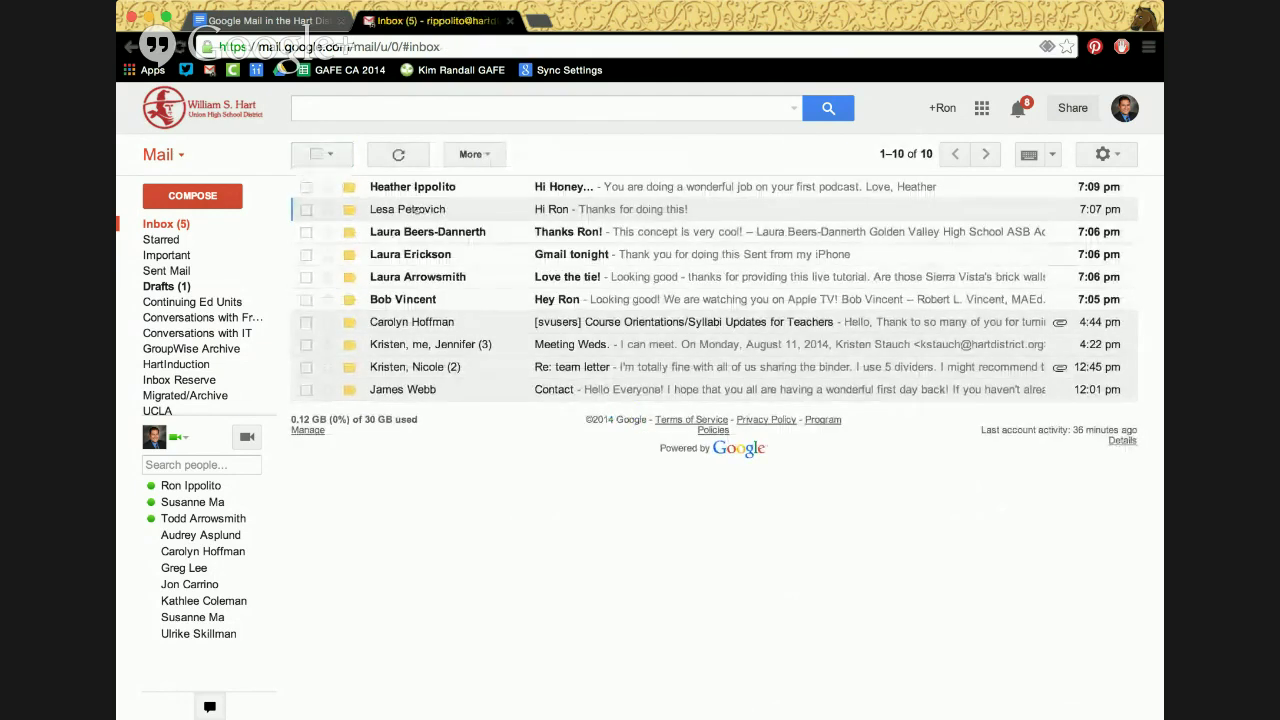
mouse_move(405, 211)
click(408, 212)
click(414, 318)
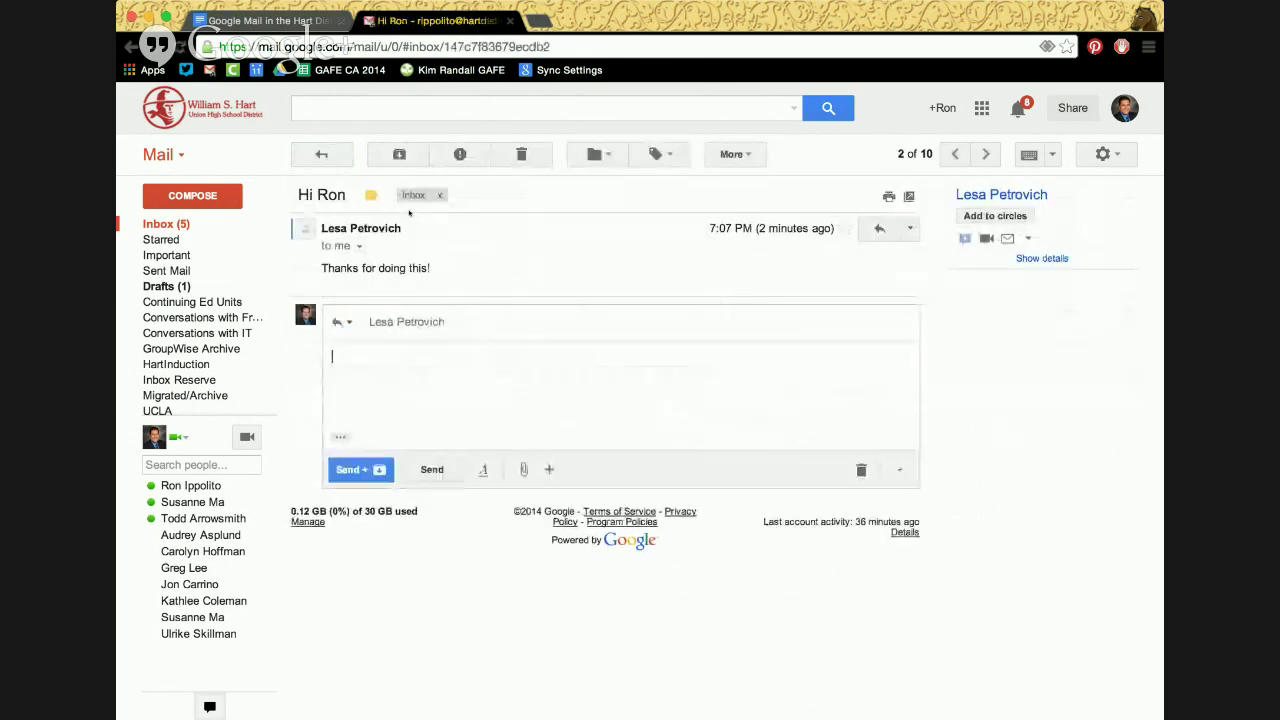
text(Hi!)
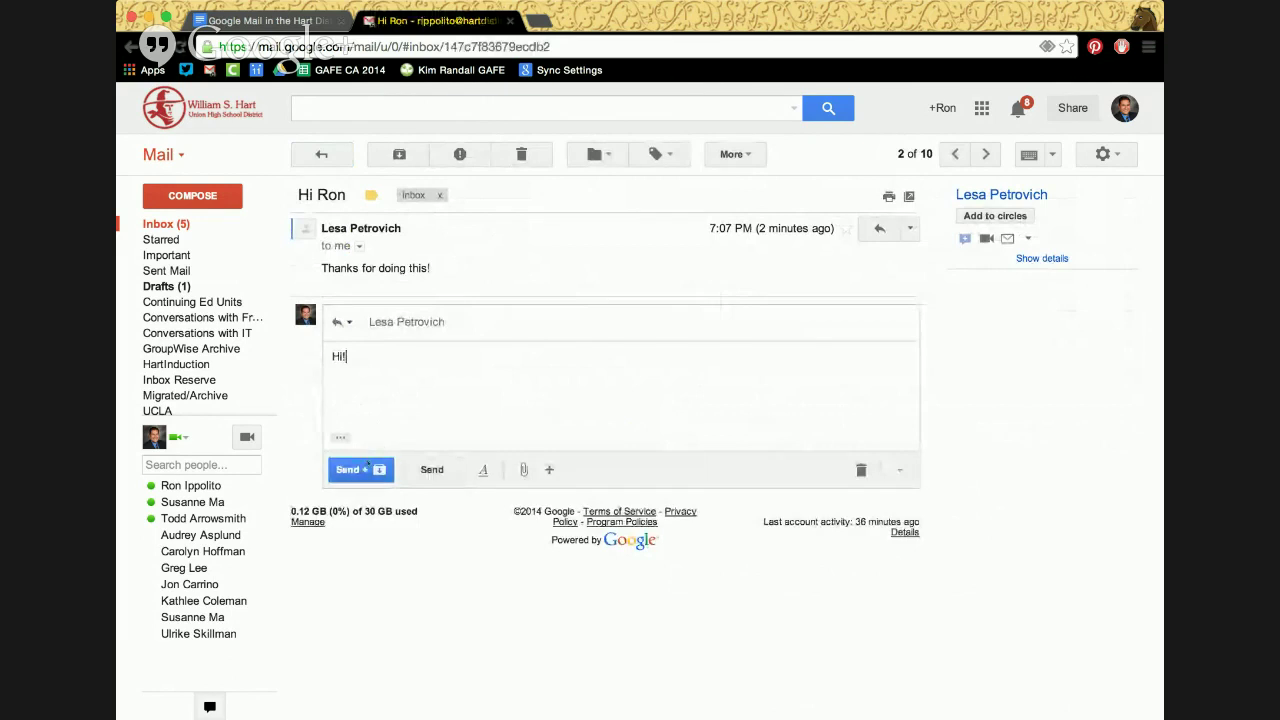
click(350, 469)
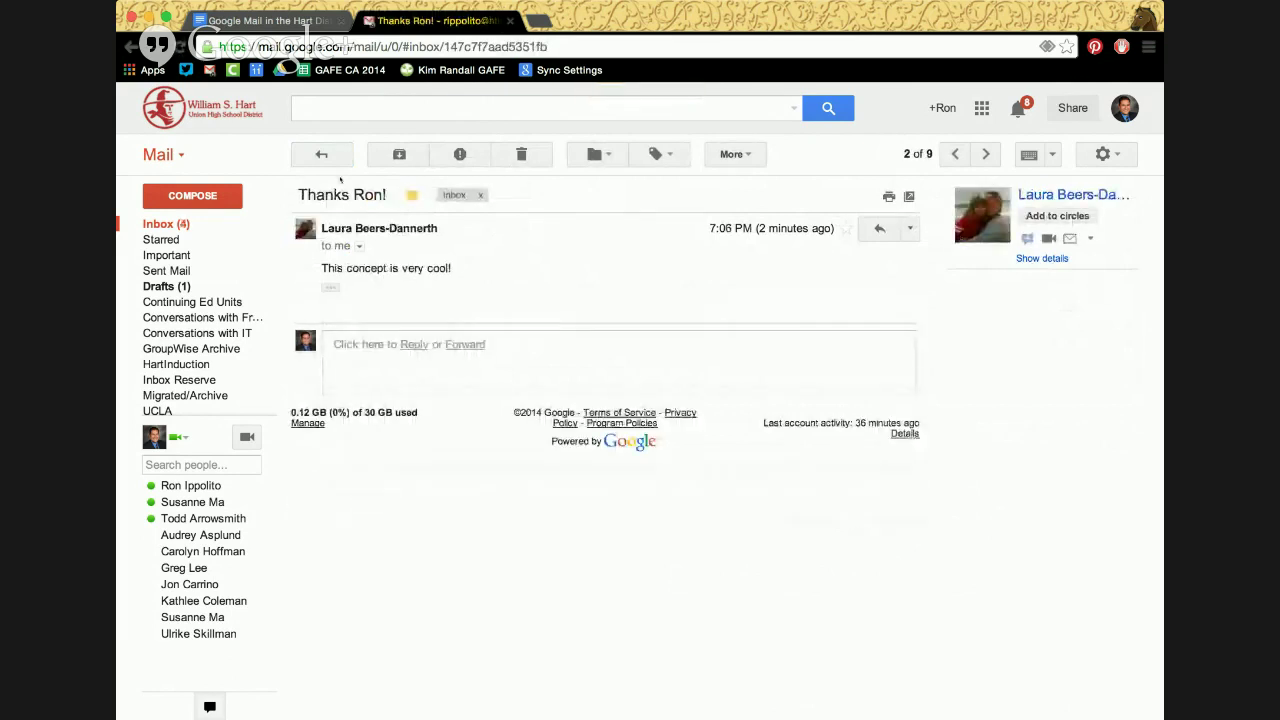
click(321, 154)
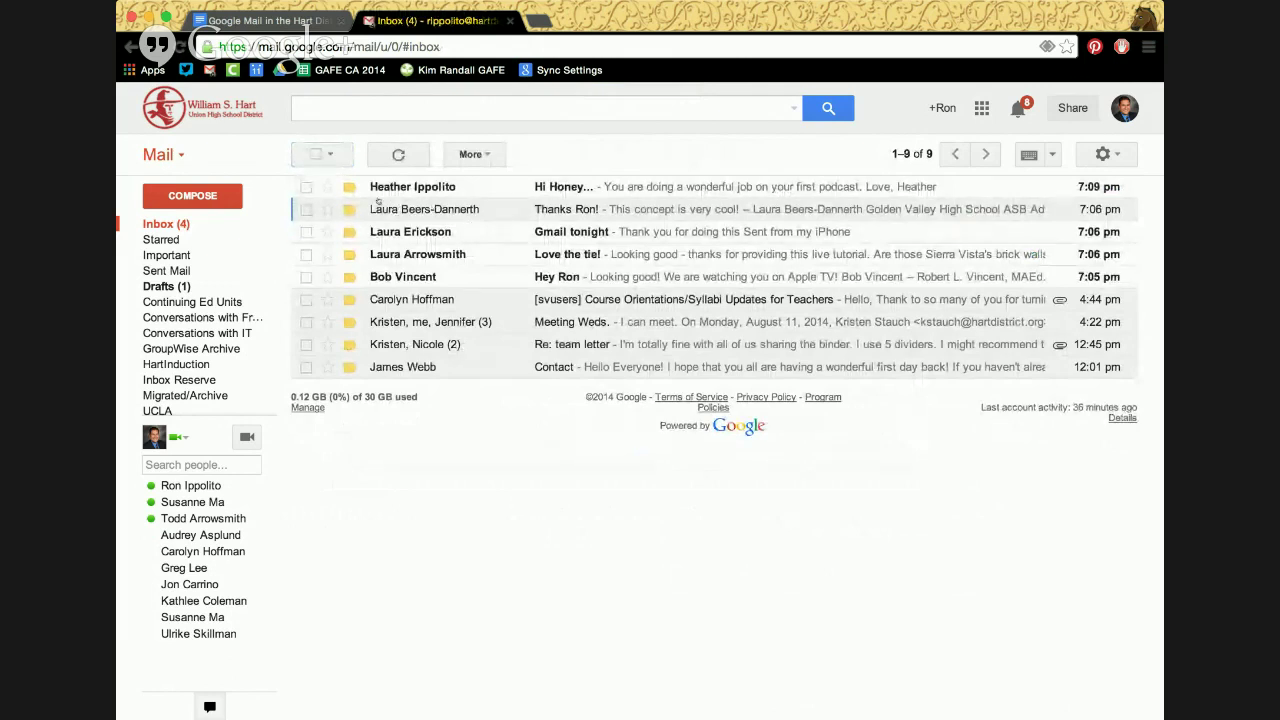
Open the thank-you conversation, zoom the page in, and archive the conversation
mouse_move(429, 209)
click(416, 212)
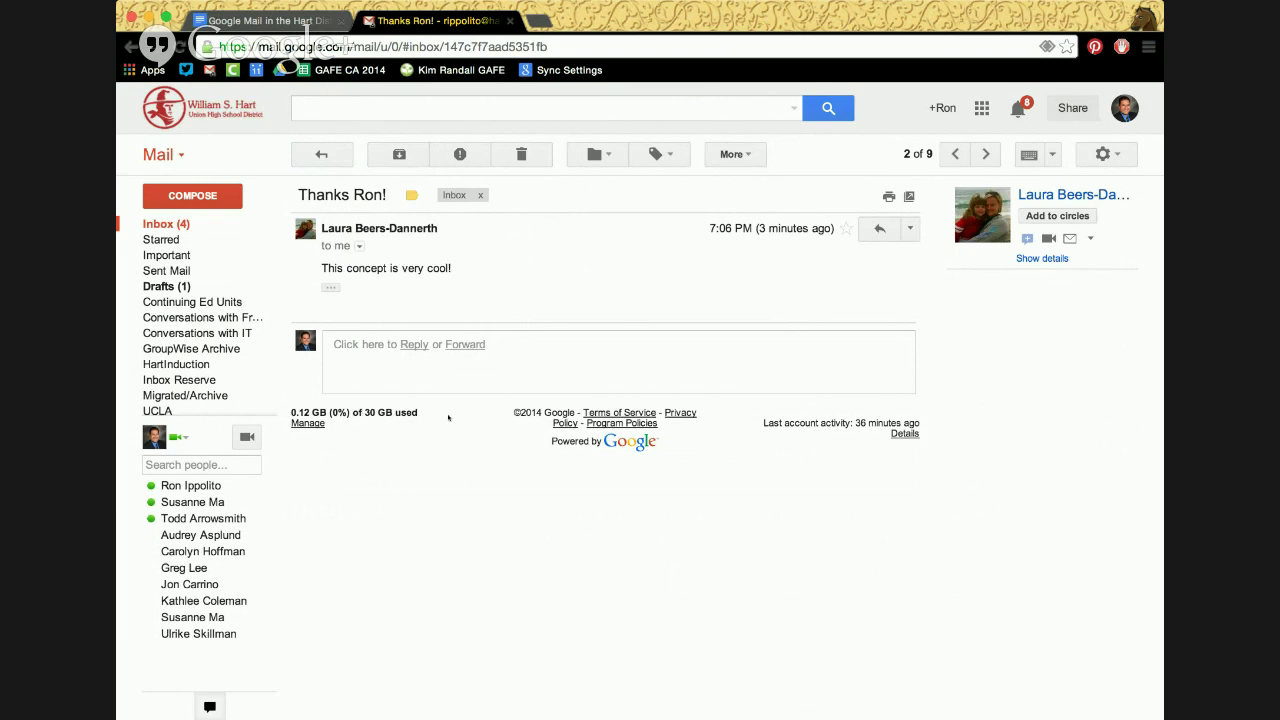
key(super+plus)
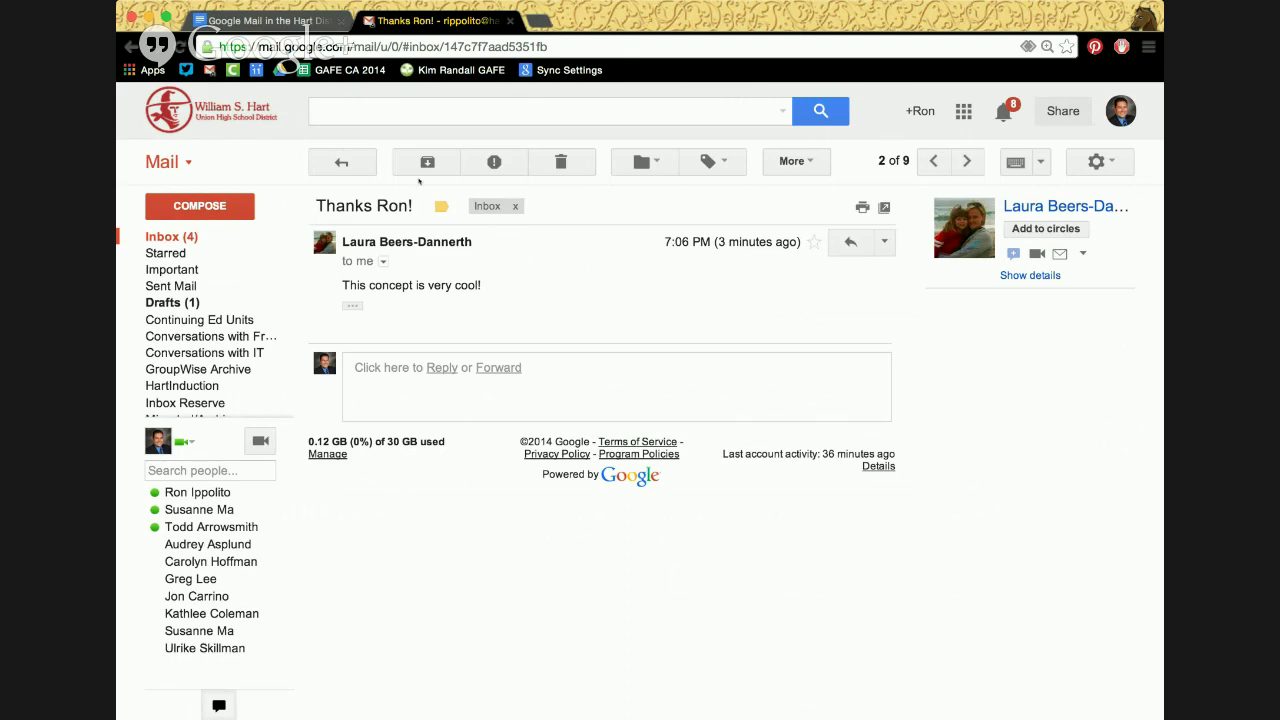
click(427, 162)
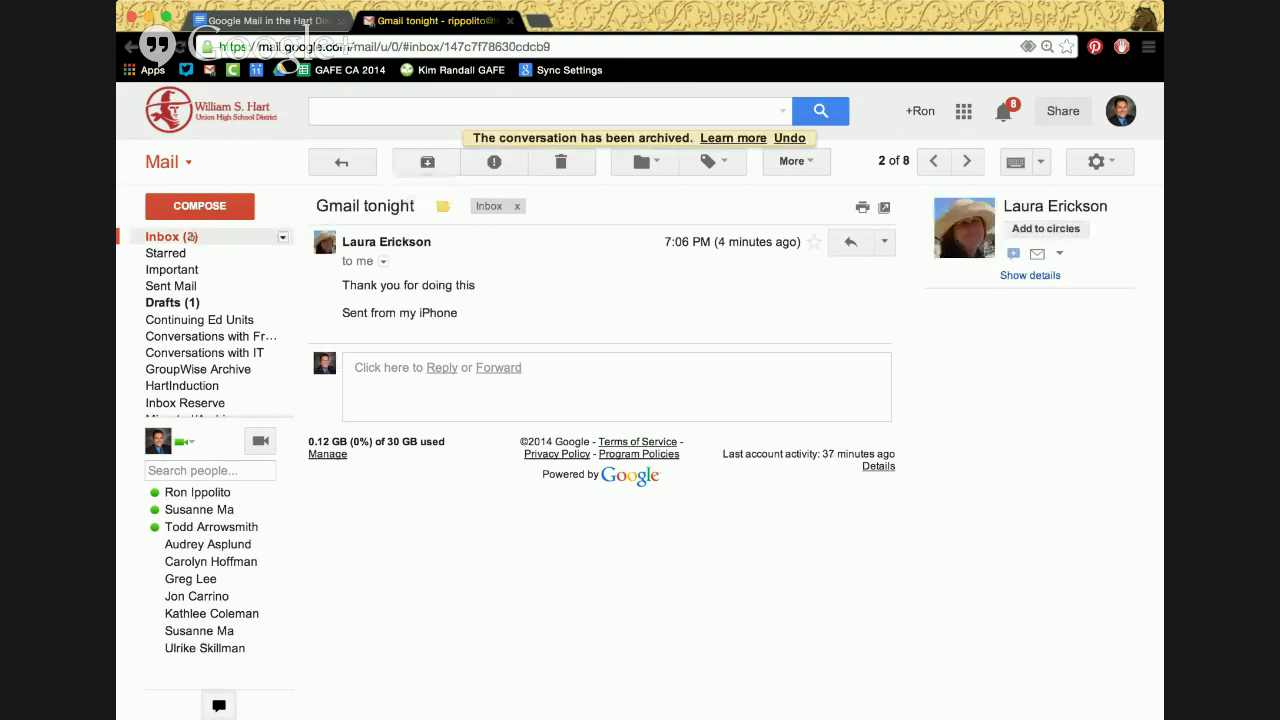
Expand More in the label list to visit All Mail, then return to Inbox
mouse_move(196, 402)
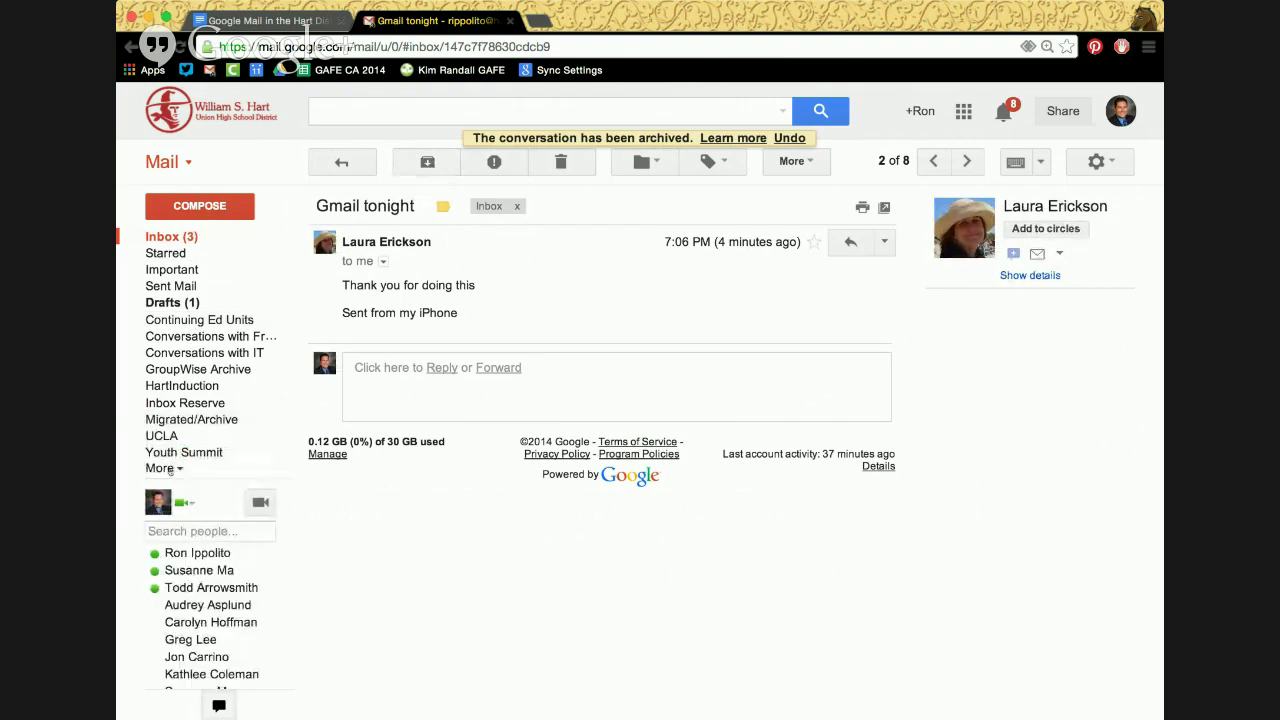
click(162, 468)
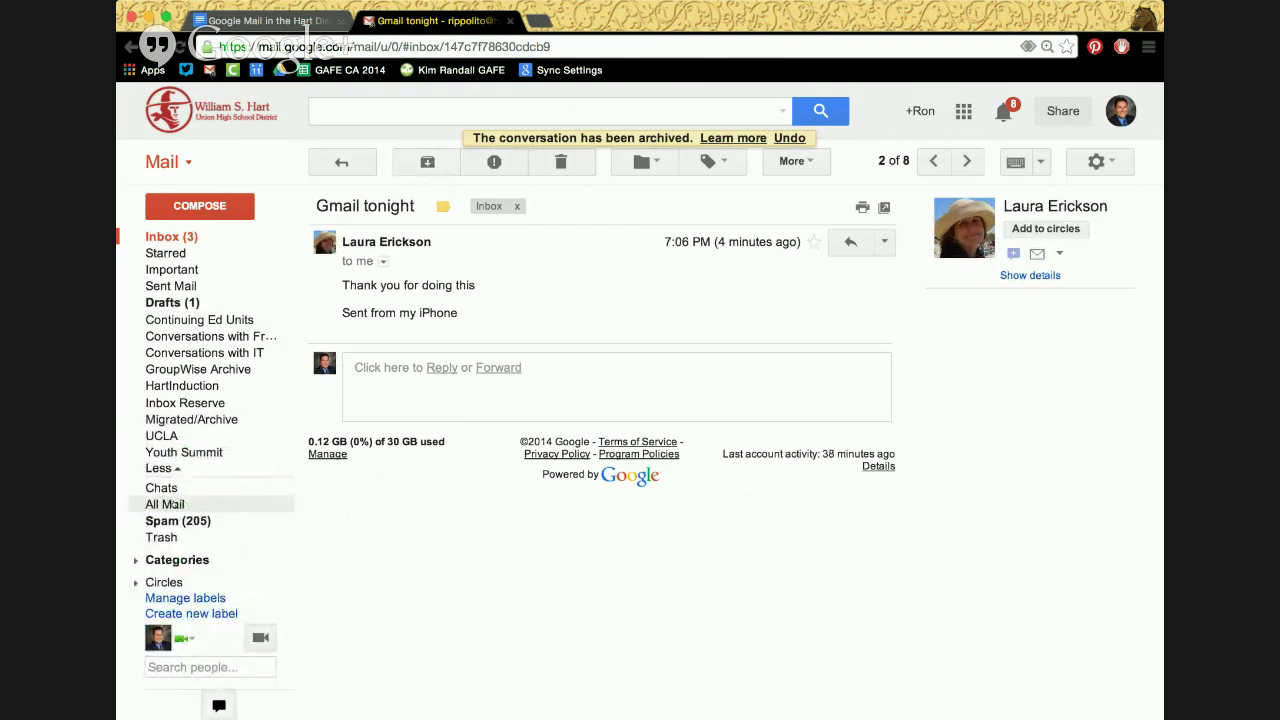
click(165, 504)
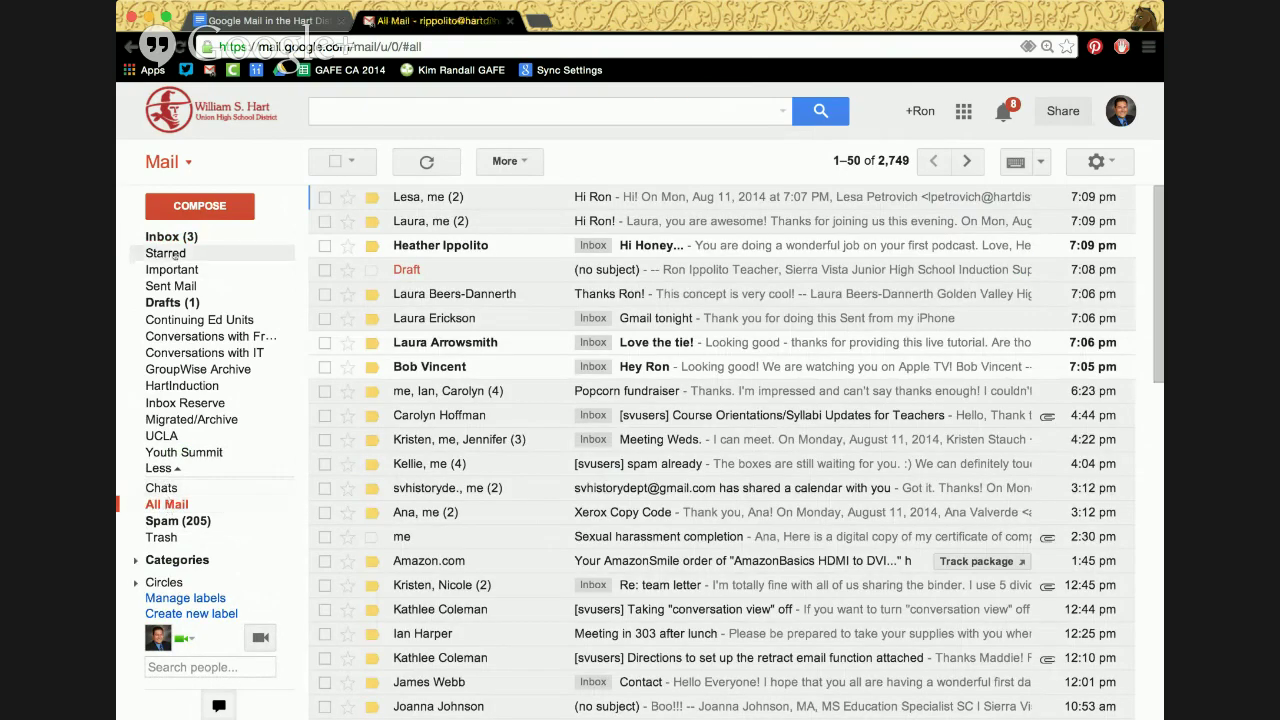
click(171, 237)
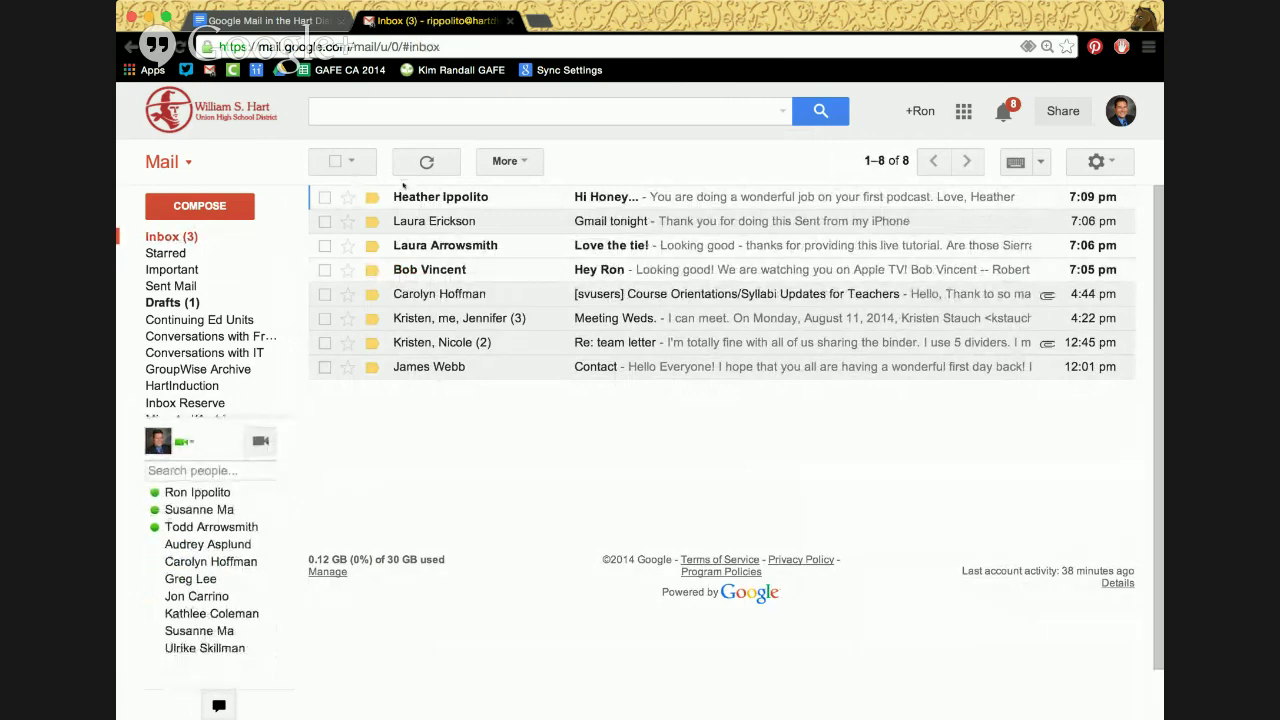
Archive the 'Hi Honey...' and 'Gmail tonight' conversations, then go back to the inbox
click(405, 198)
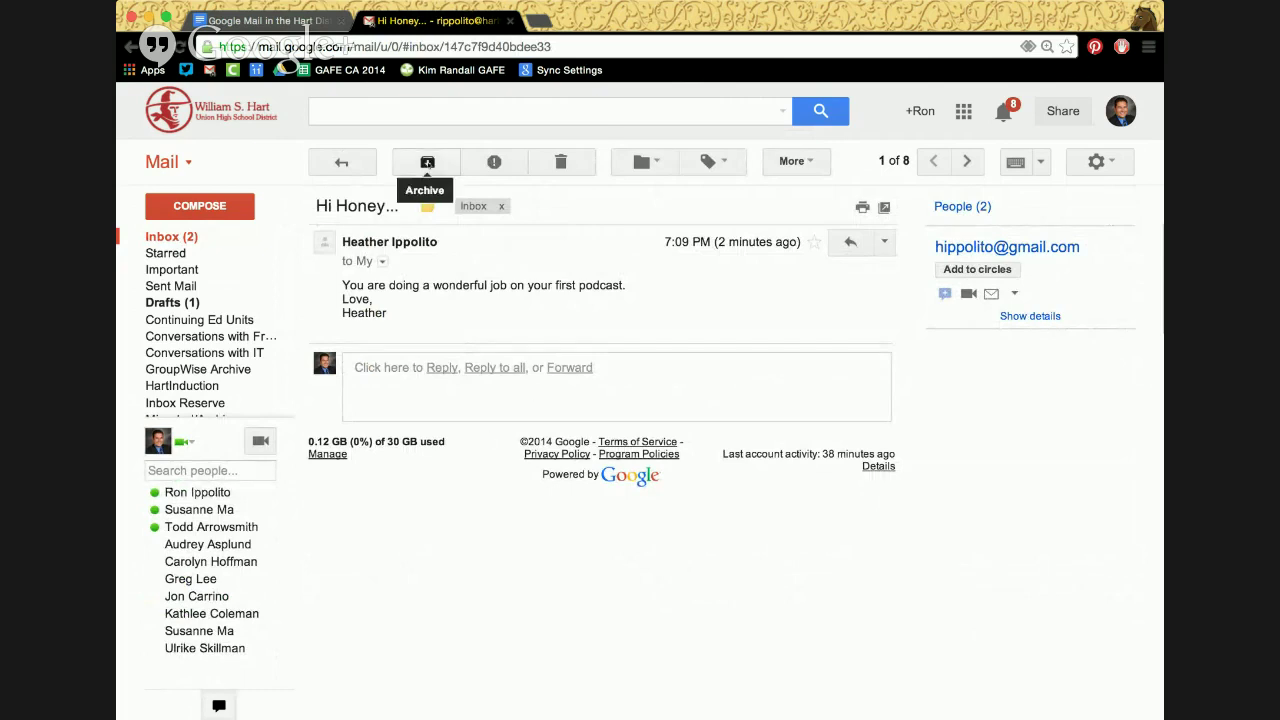
click(428, 162)
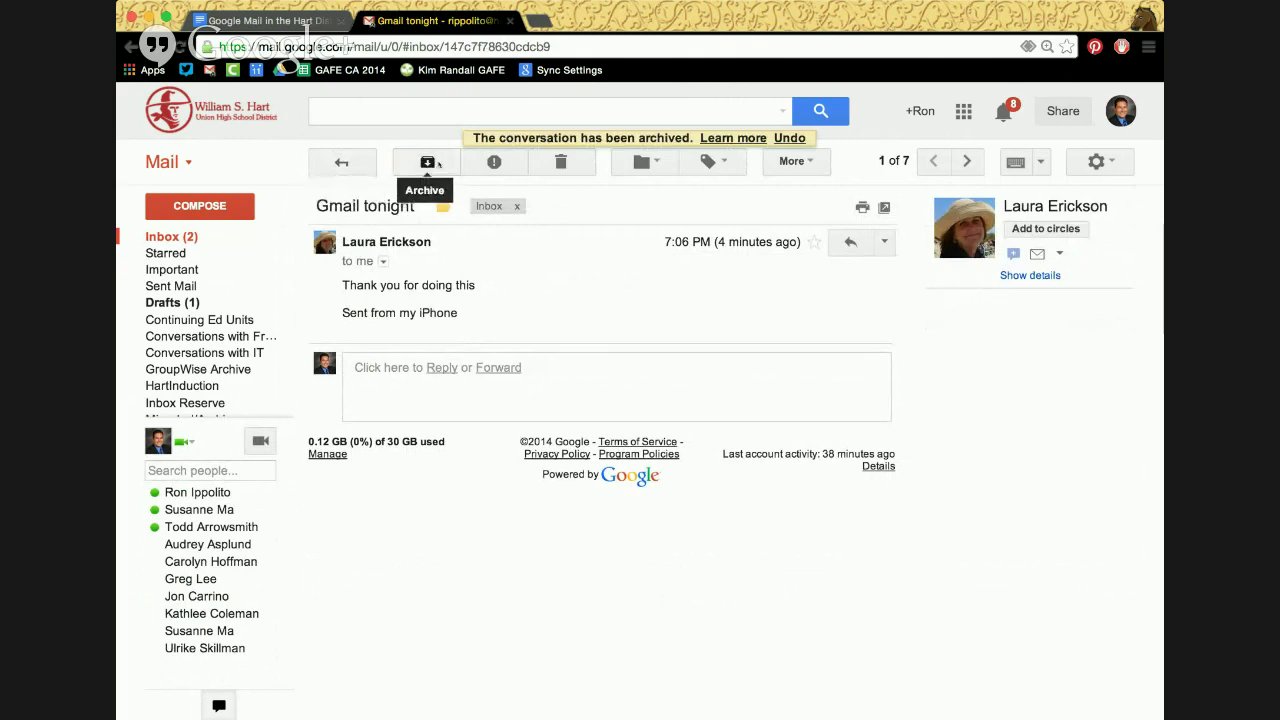
click(436, 163)
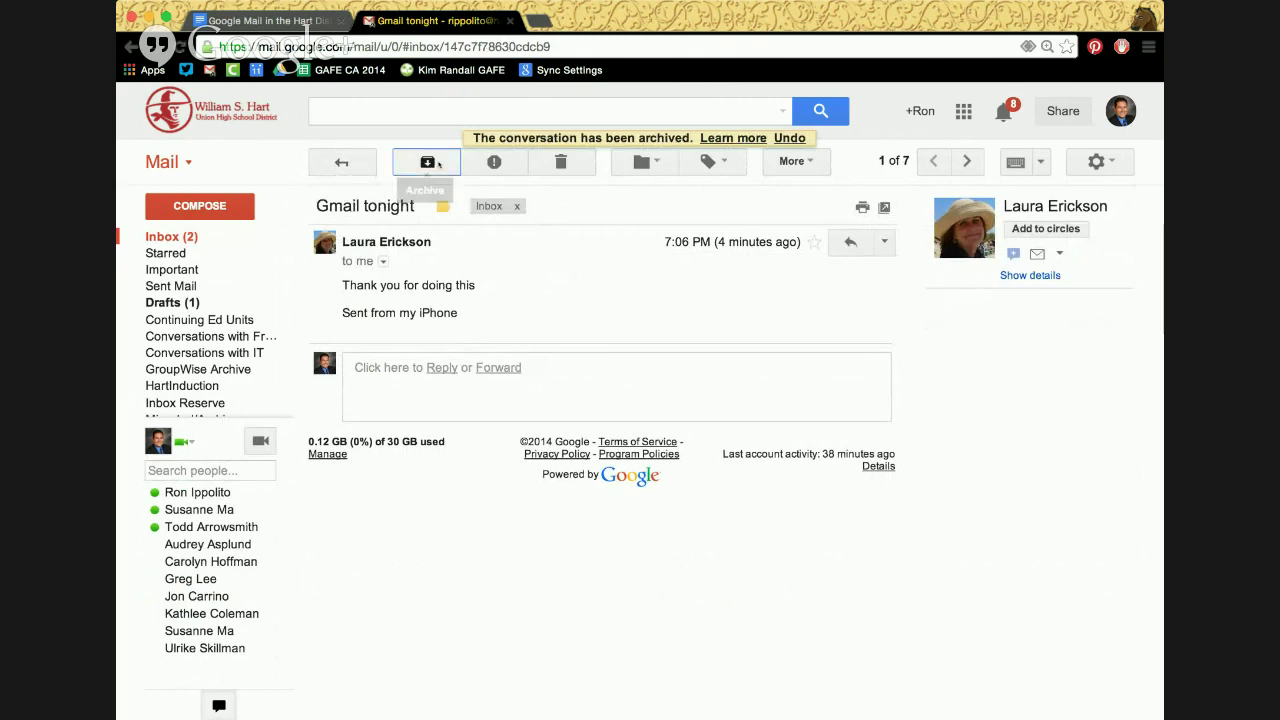
click(348, 161)
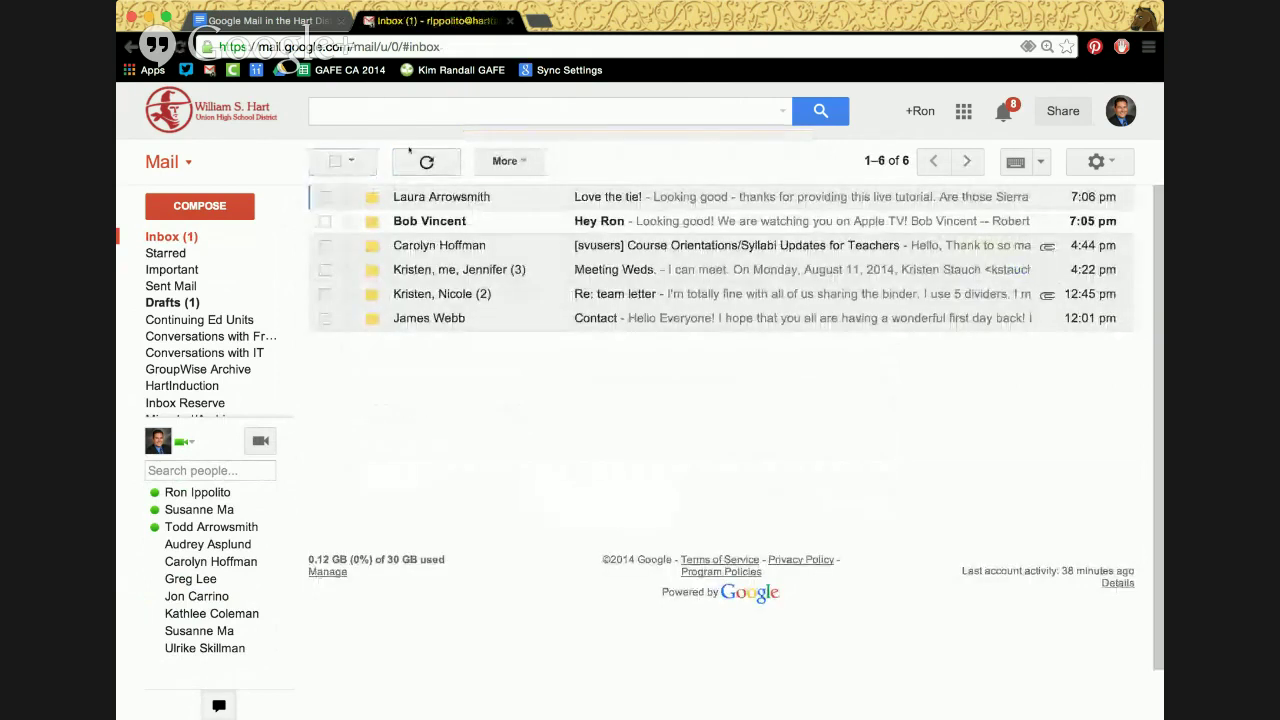
click(458, 110)
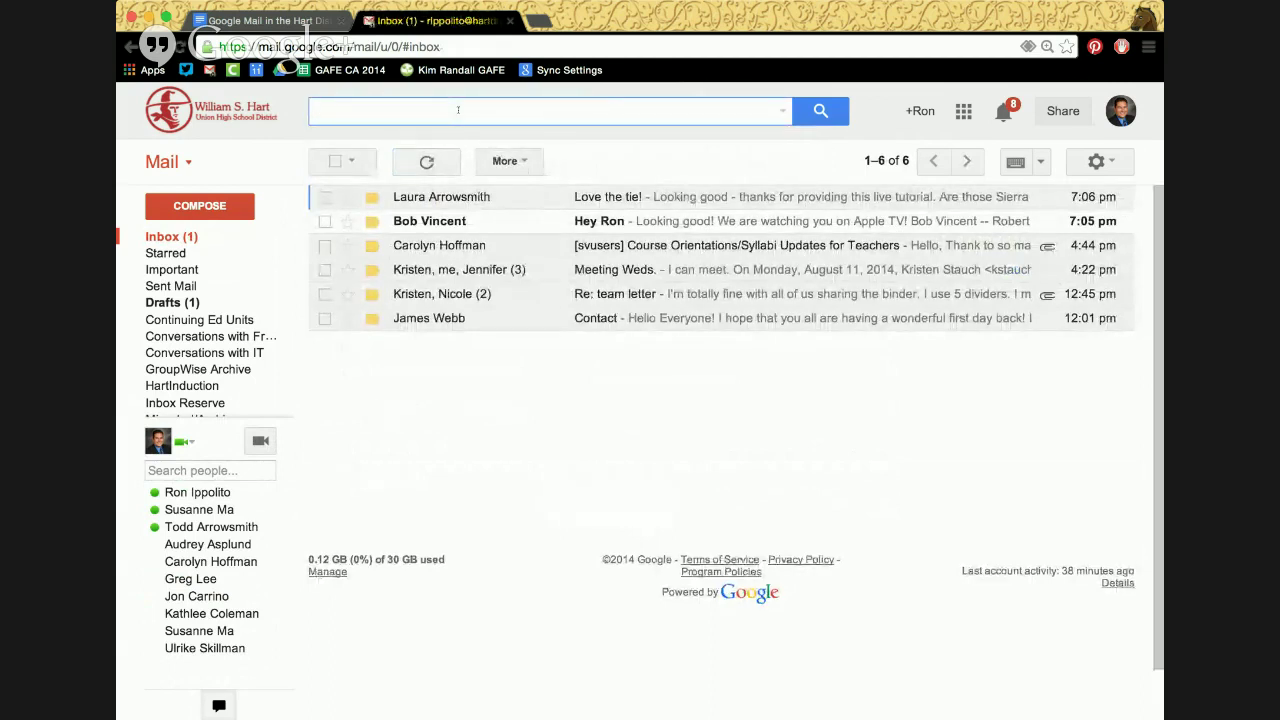
text(luara)
key(BackSpace)
key(BackSpace)
key(BackSpace)
key(BackSpace)
text(aura)
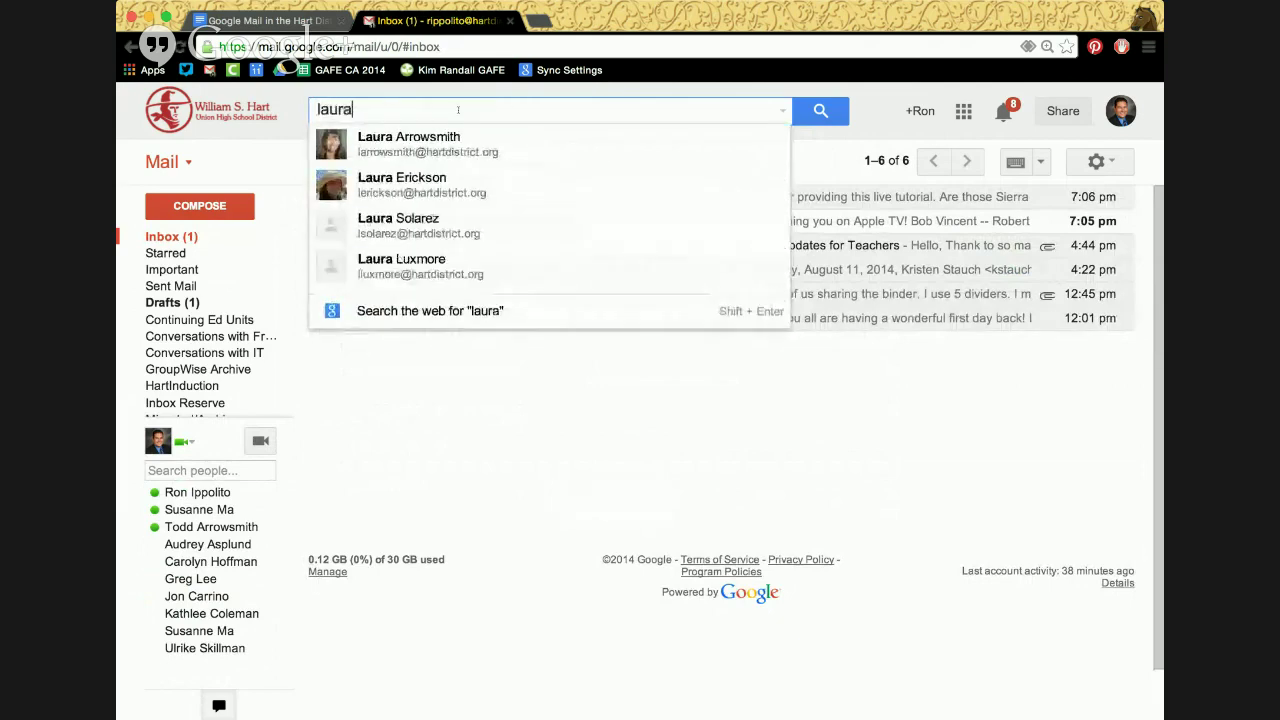
key(Return)
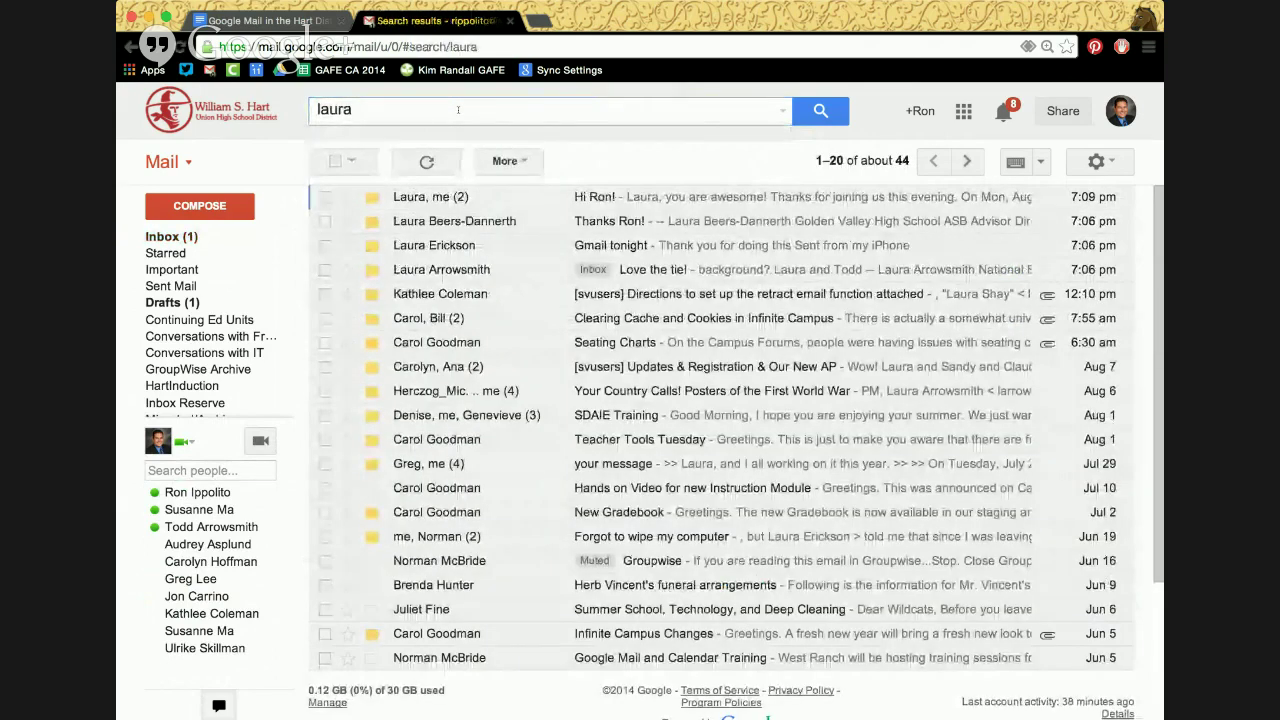
double_click(344, 110)
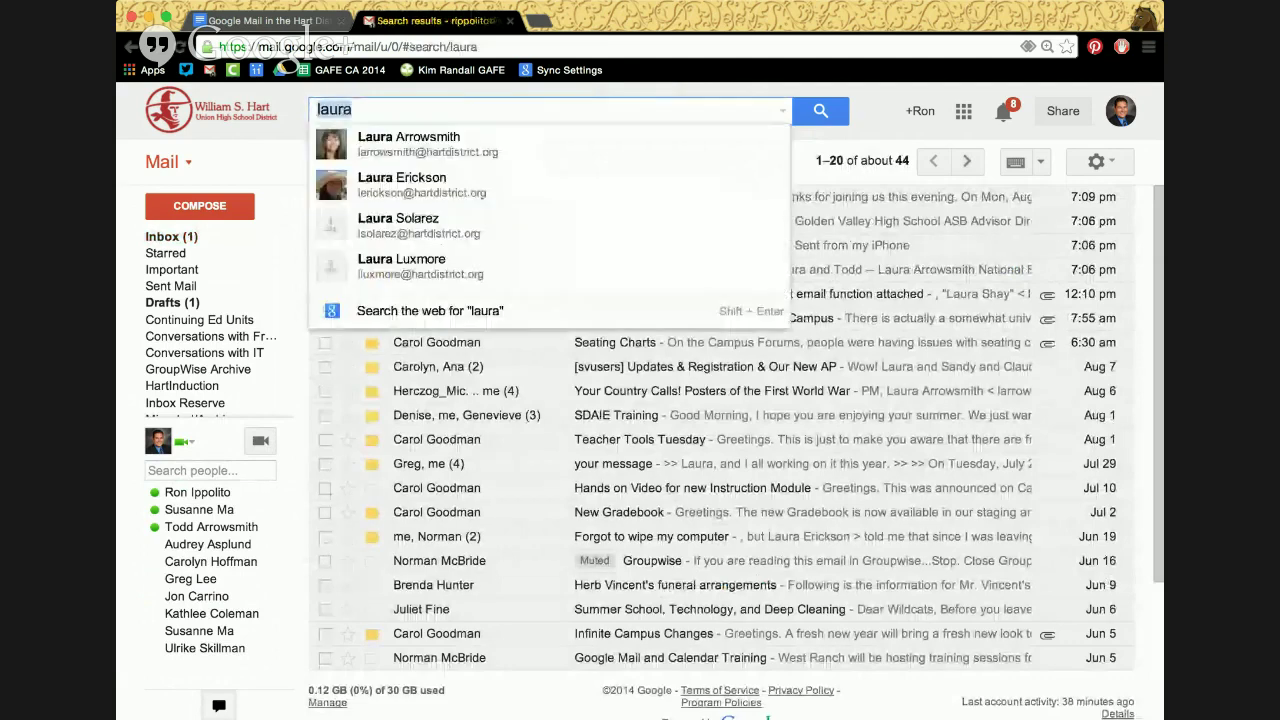
text(from:)
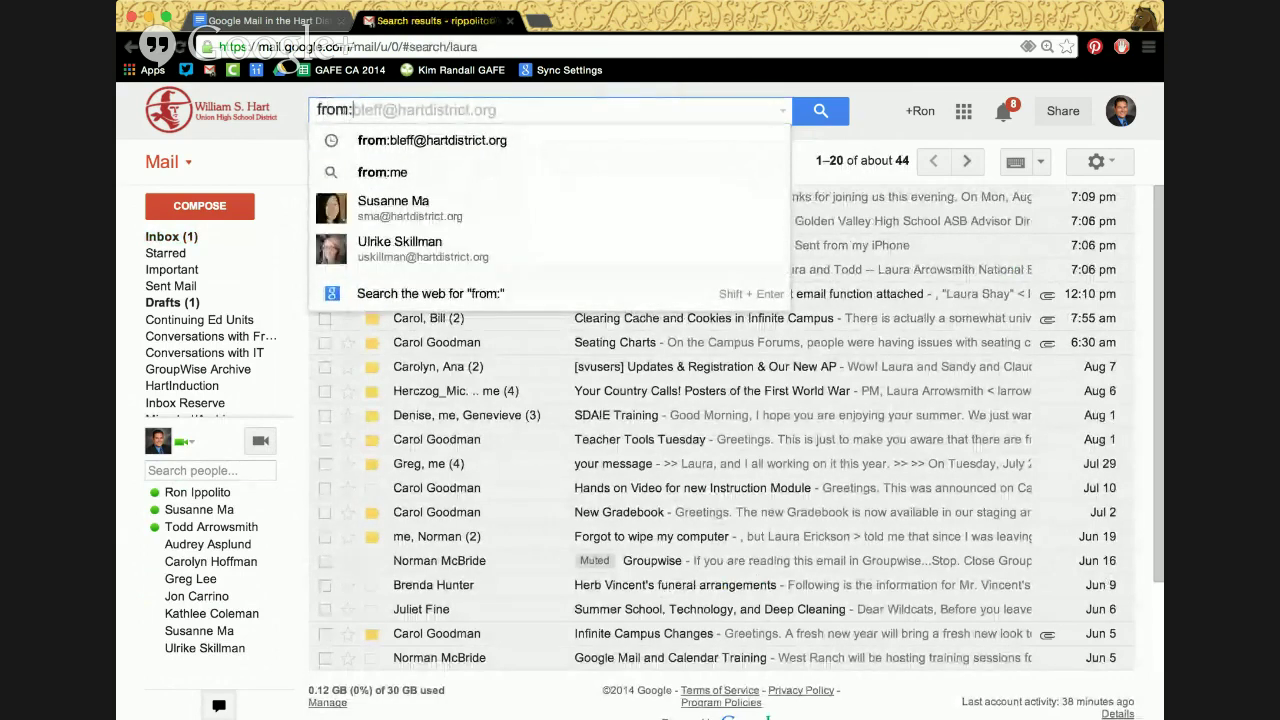
text(laura)
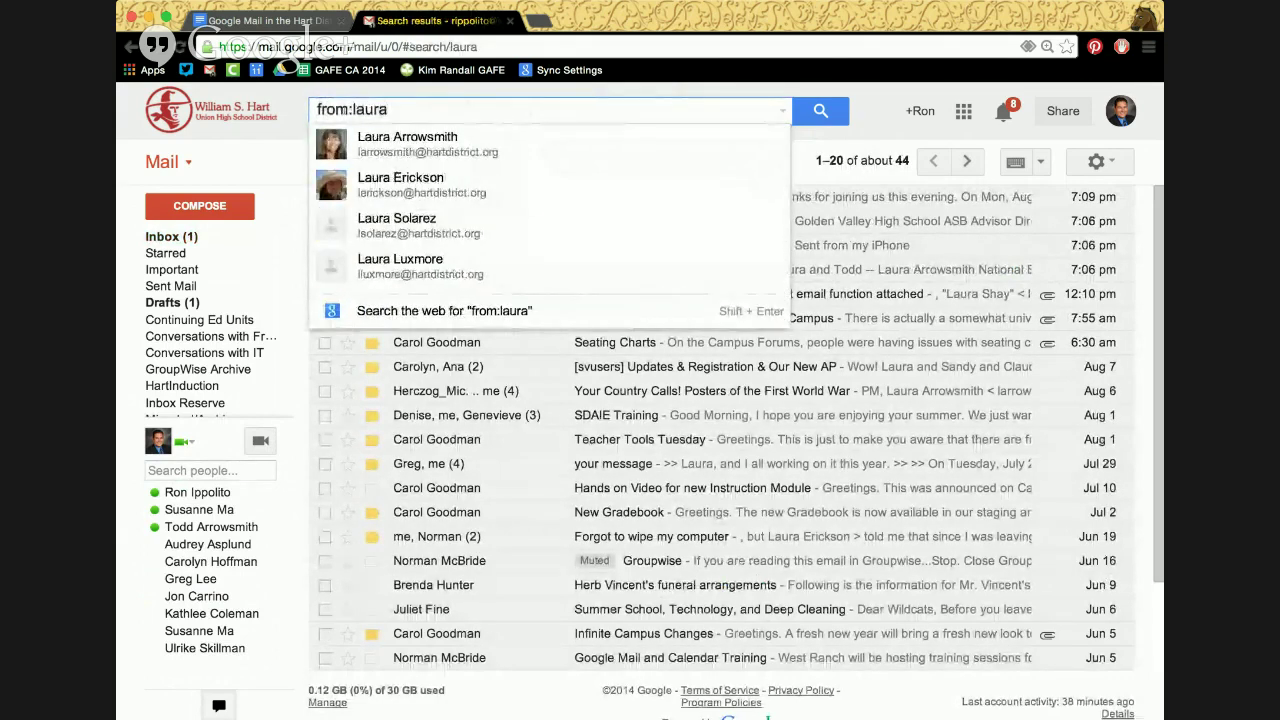
key(Return)
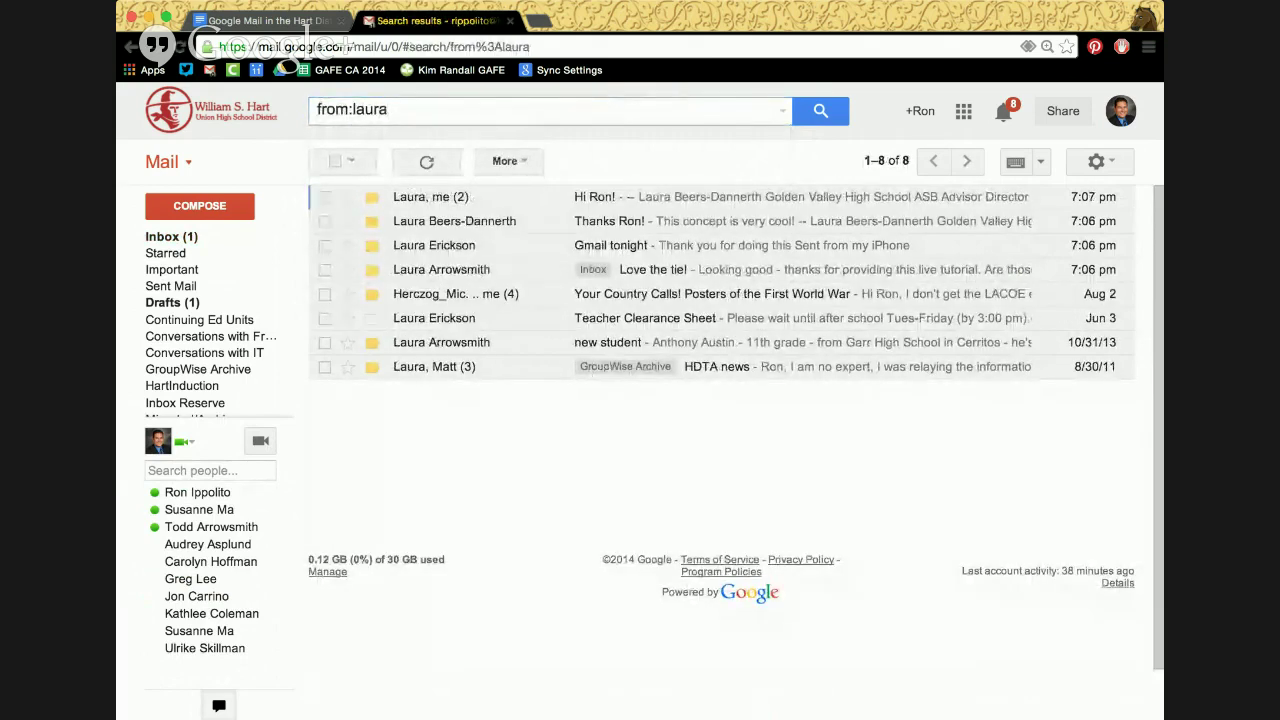
click(425, 113)
click(416, 140)
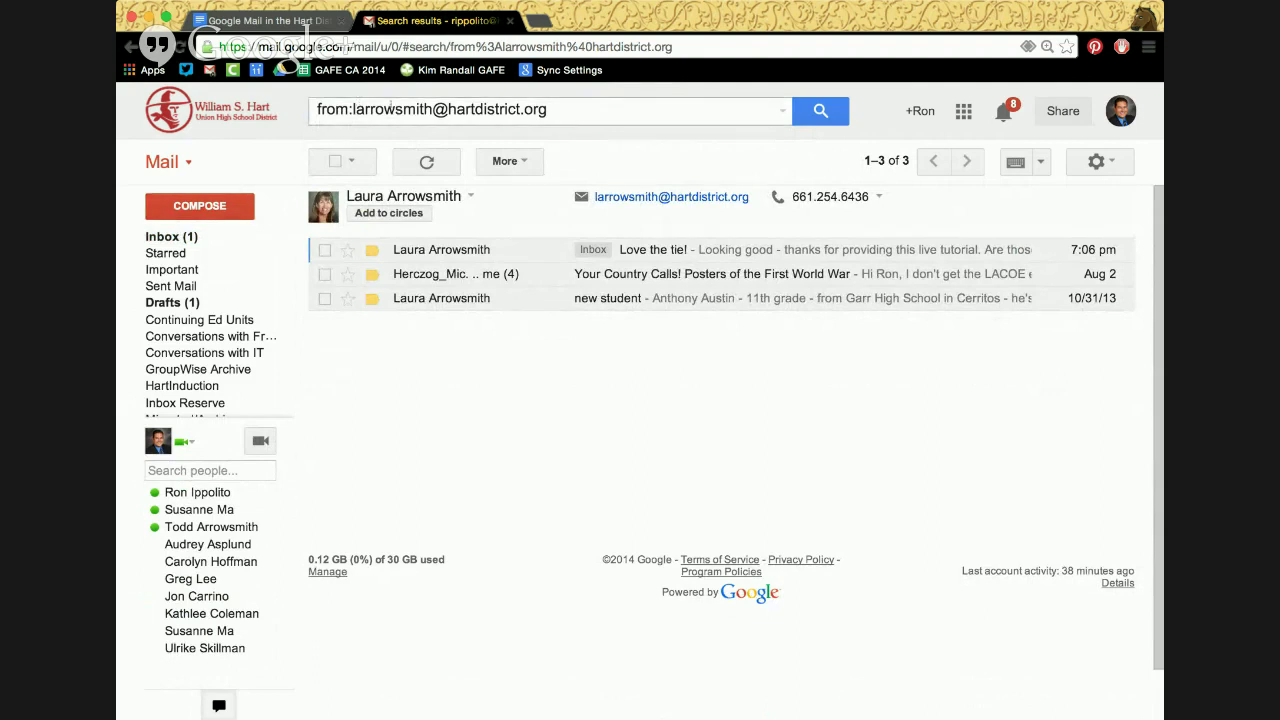
click(213, 232)
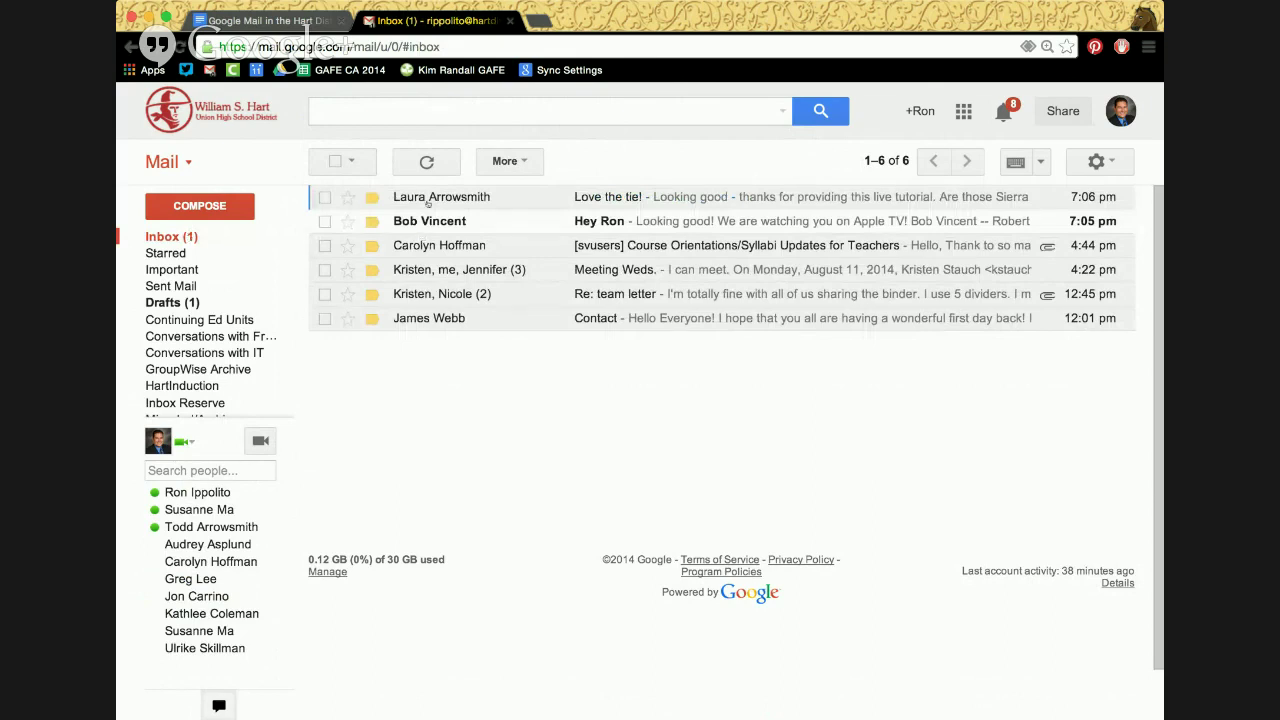
mouse_move(437, 196)
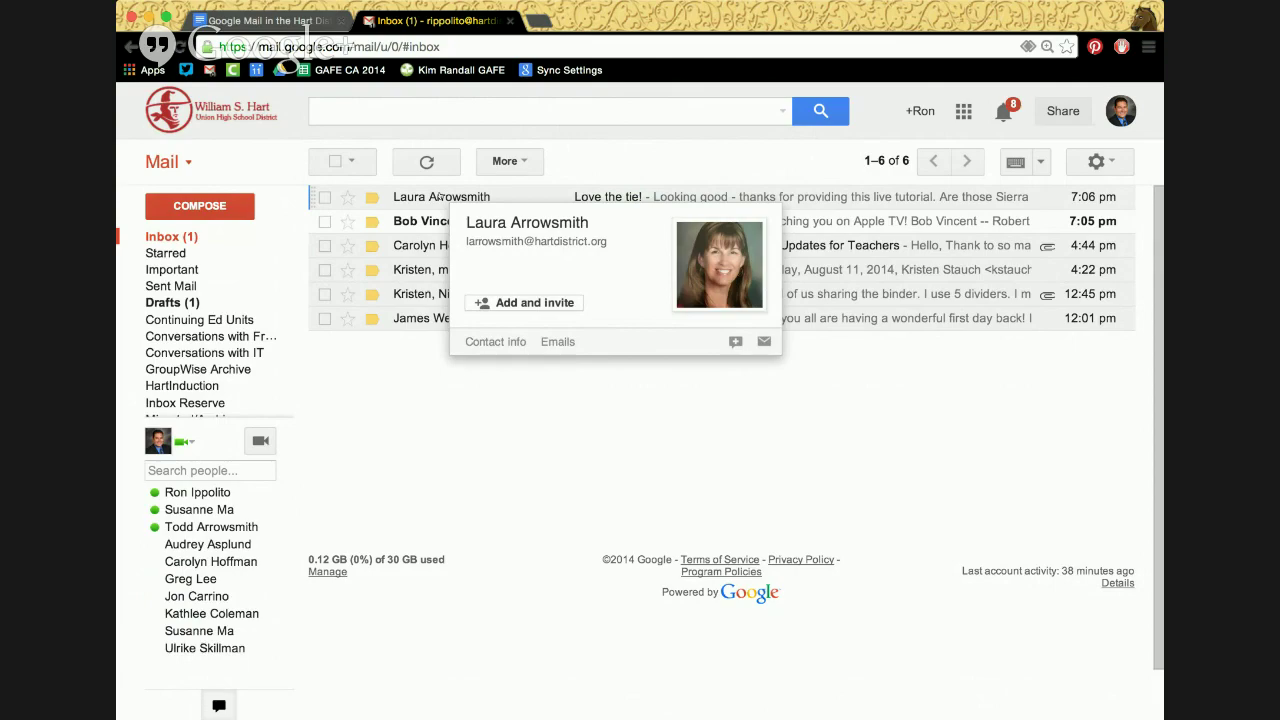
click(438, 197)
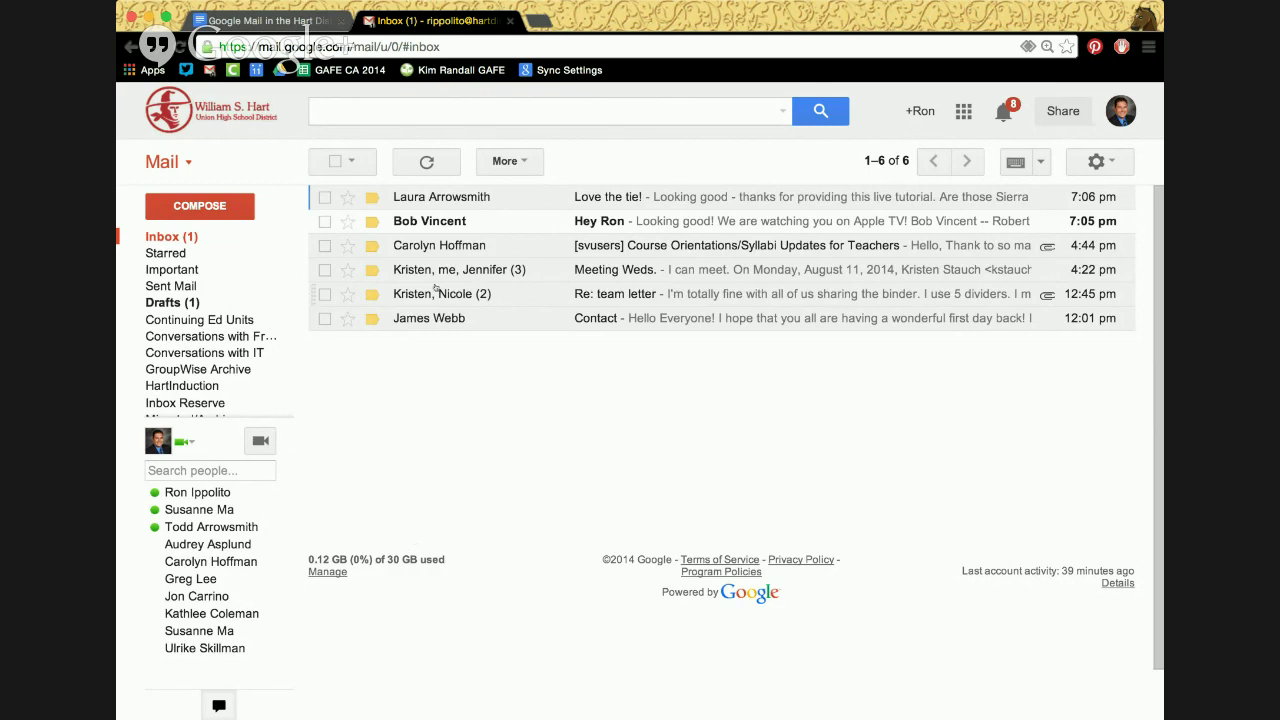
Open the 'Love the tie!' conversation, a thank-you for the live tutorial
click(446, 198)
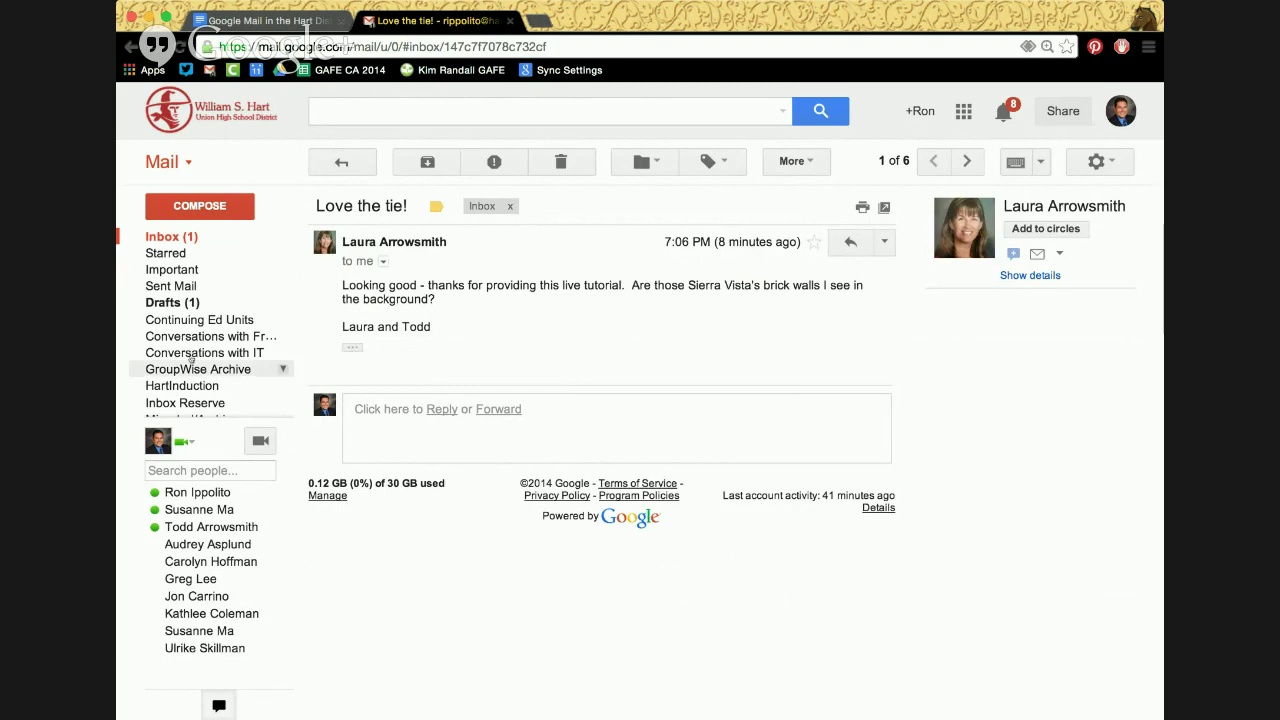
mouse_move(228, 369)
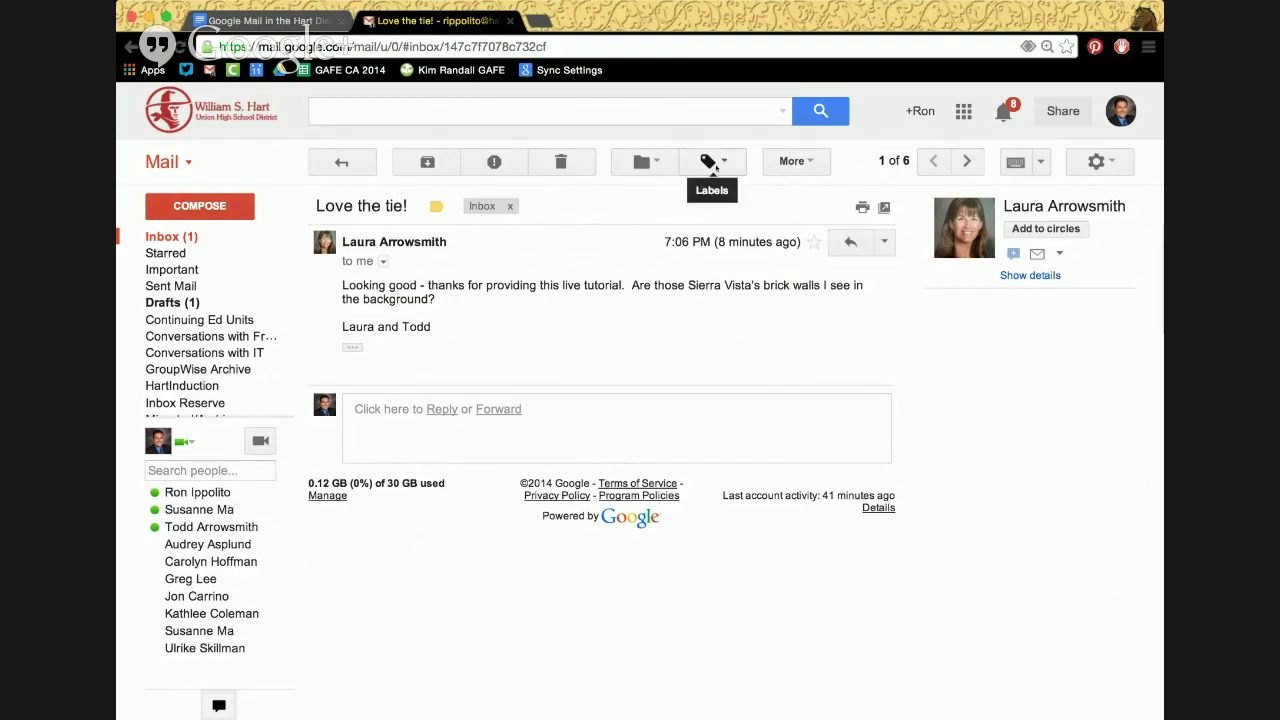
Create a new label 'Messages from WR' and attach it to this conversation
click(715, 167)
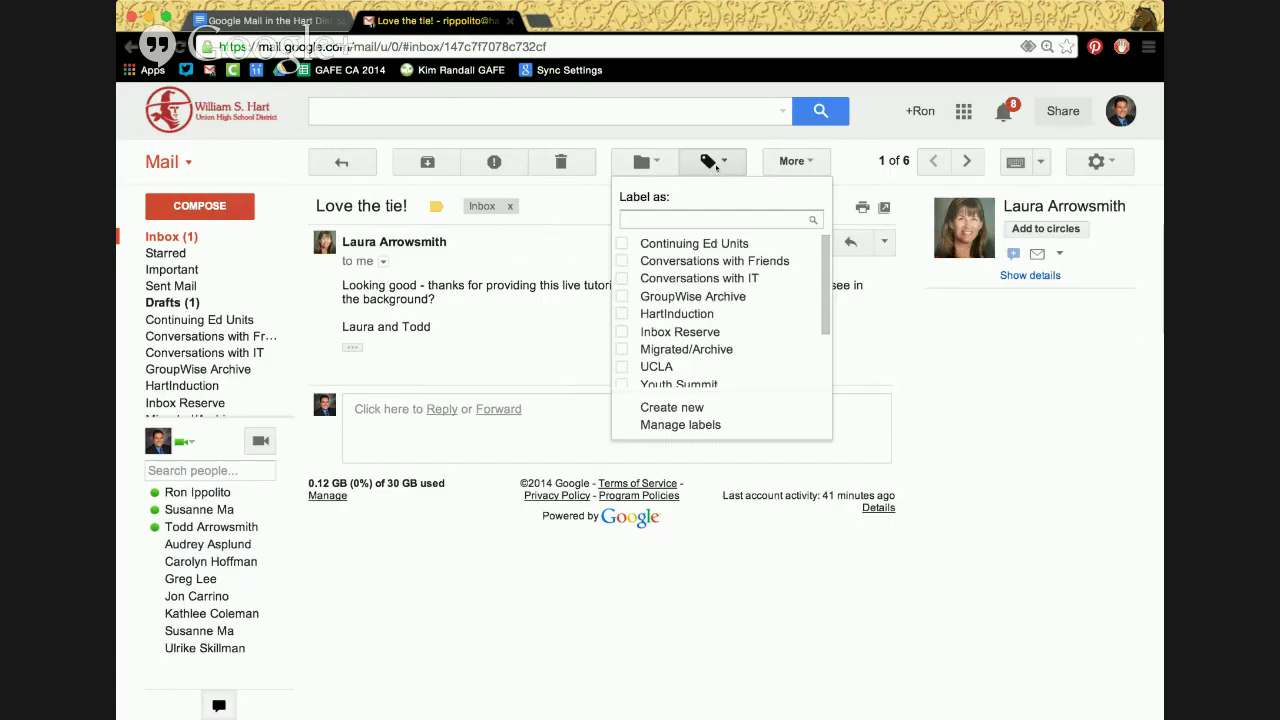
text(Me)
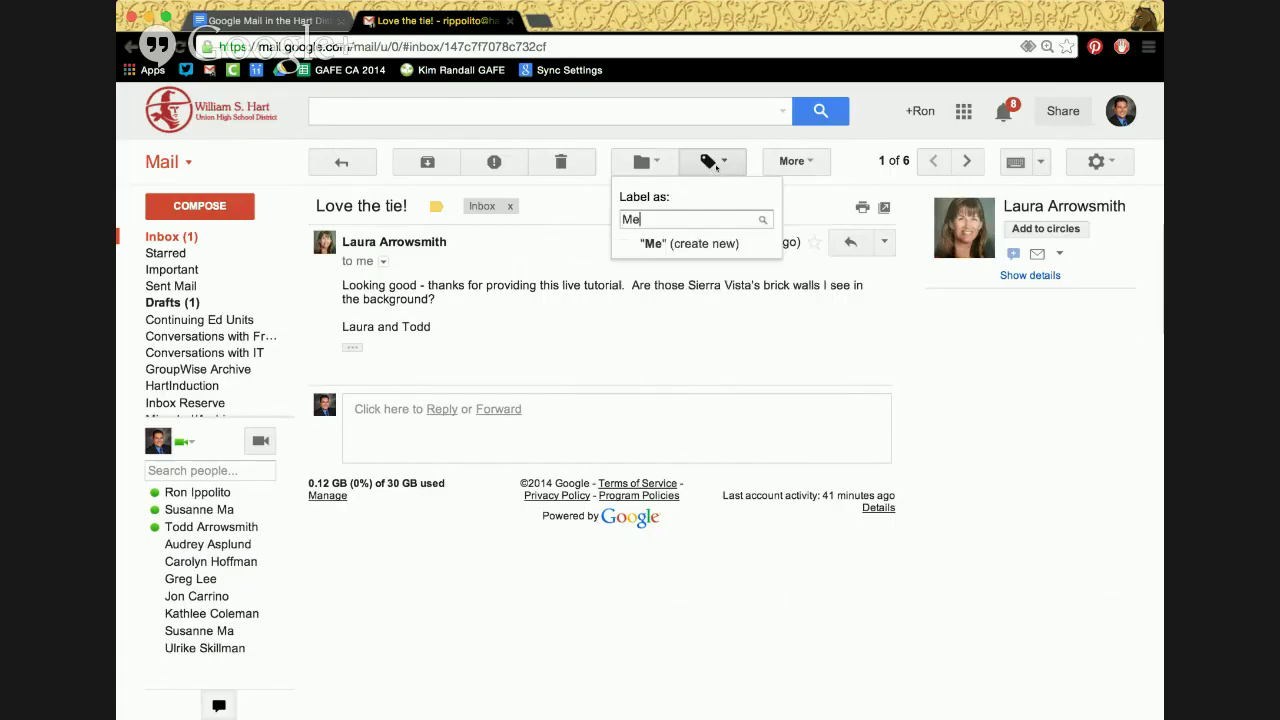
text(ssages from WR)
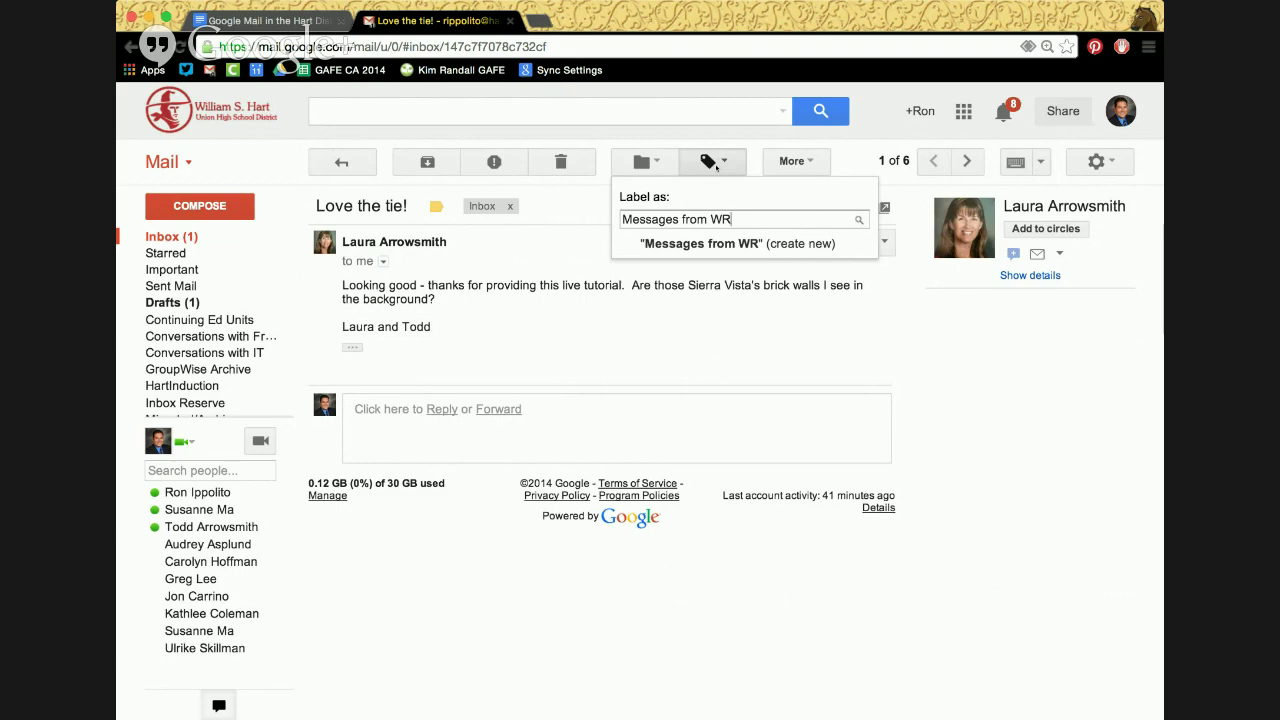
click(736, 245)
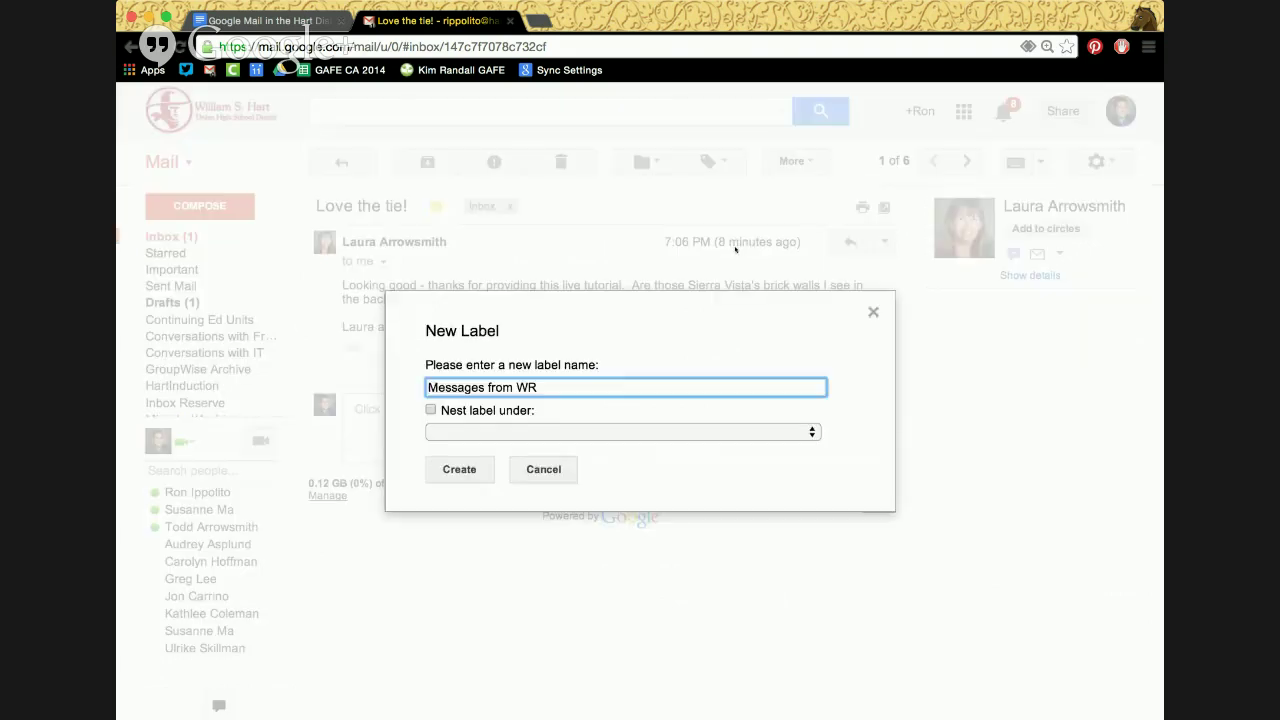
click(459, 469)
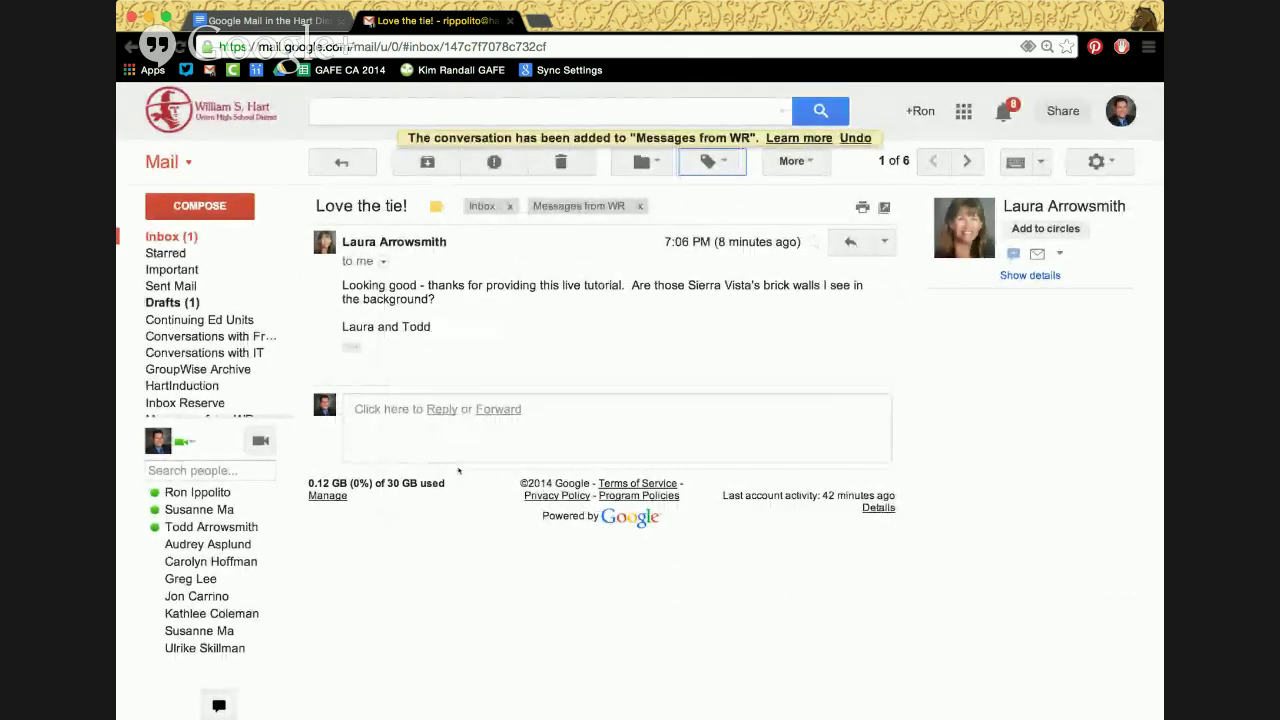
click(709, 166)
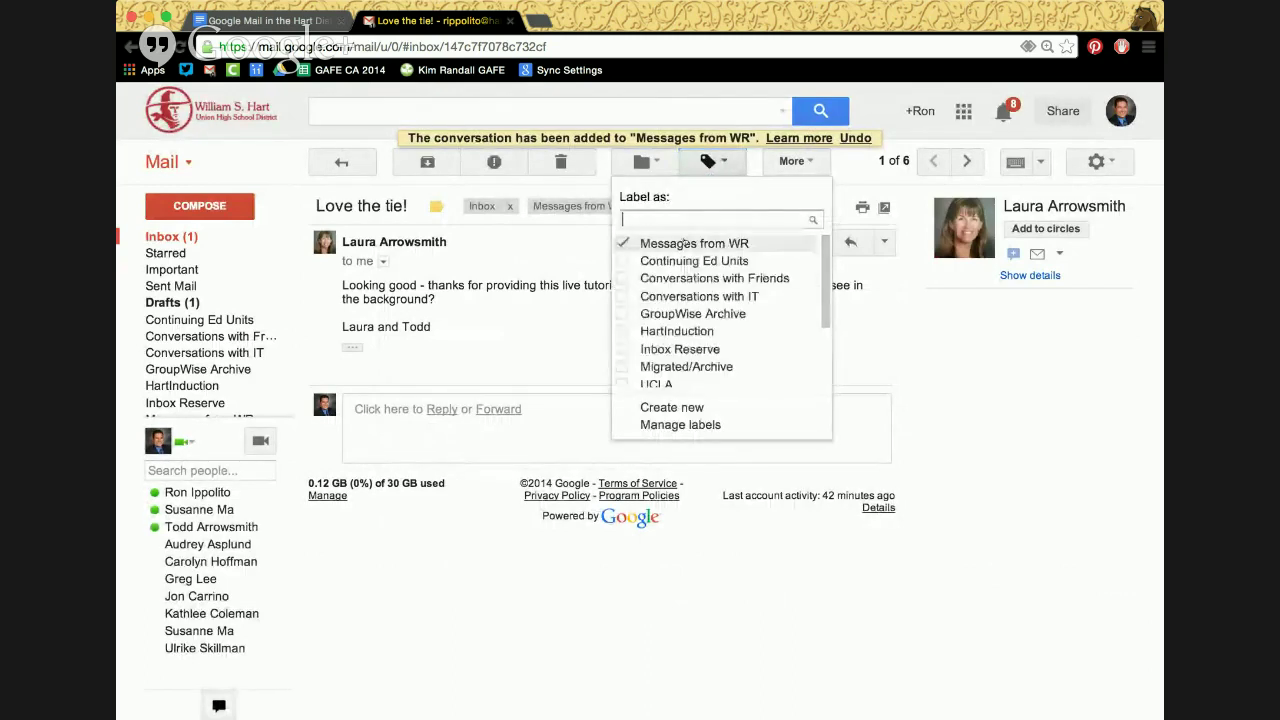
Also apply the existing Conversations with Friends label to 'Love the tie!'
click(622, 279)
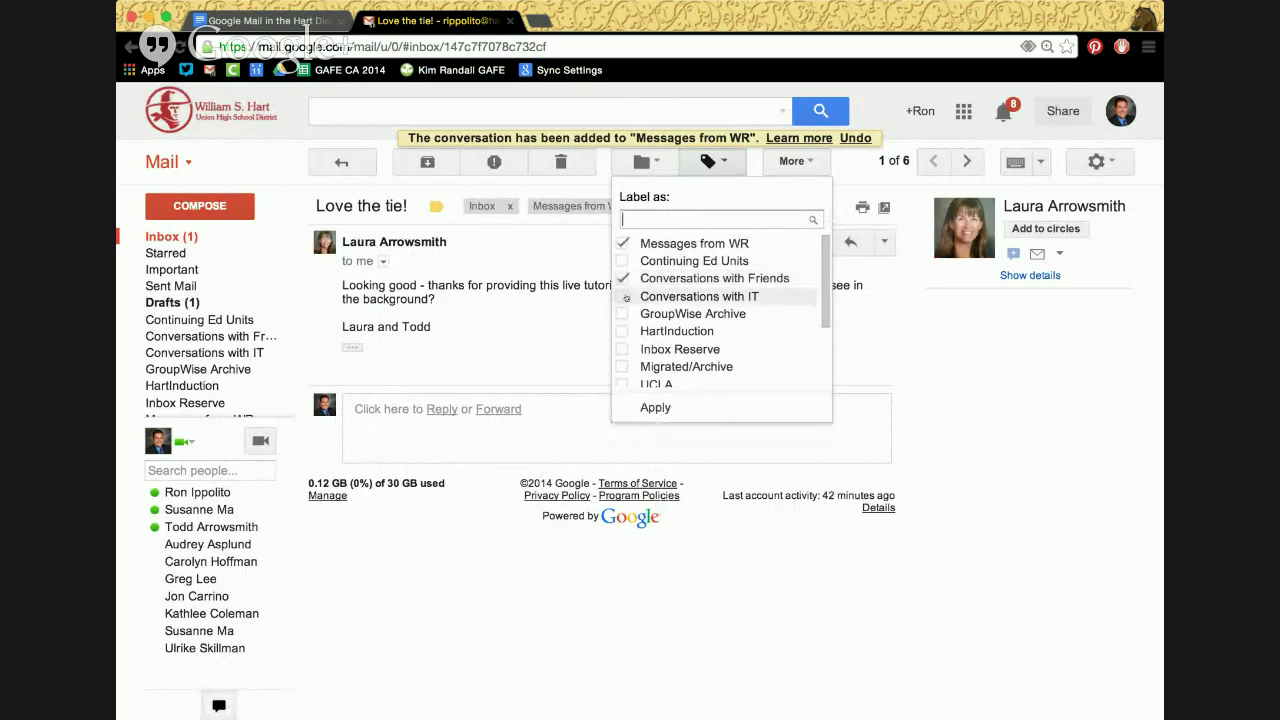
click(652, 407)
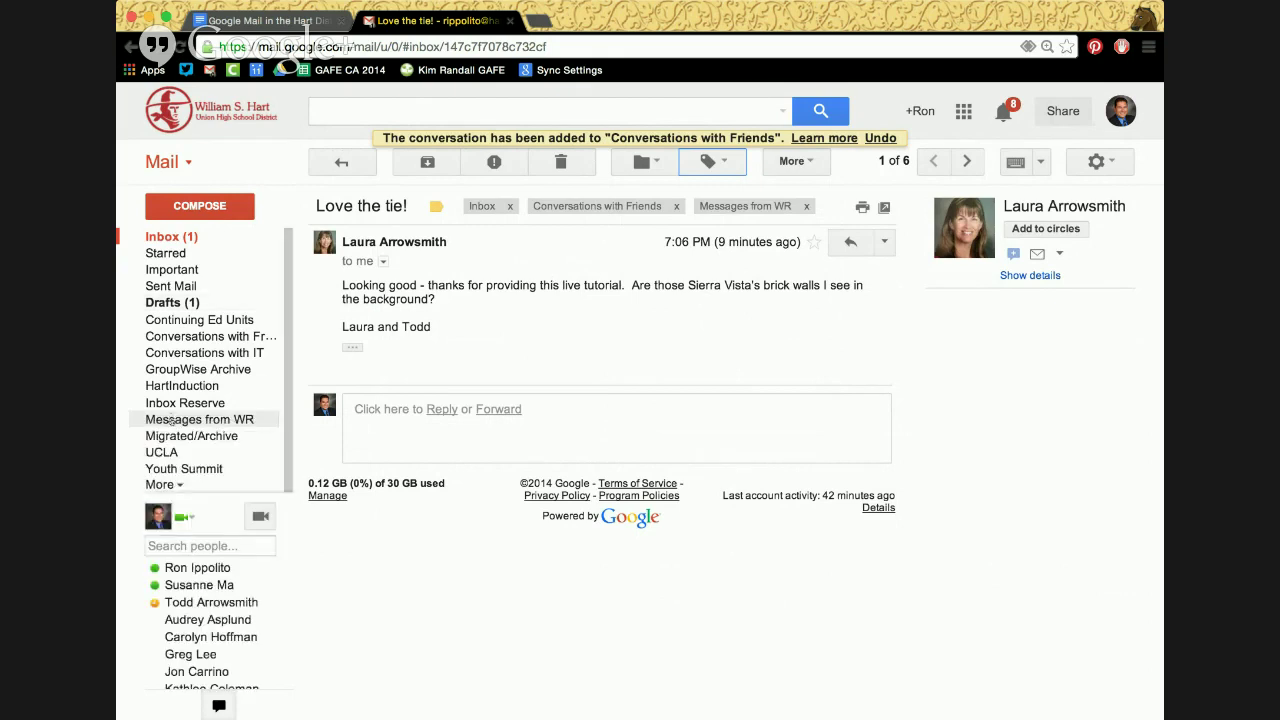
Browse the Messages from WR and Conversations with Friends labels, then open 'Love the tie!'
click(171, 421)
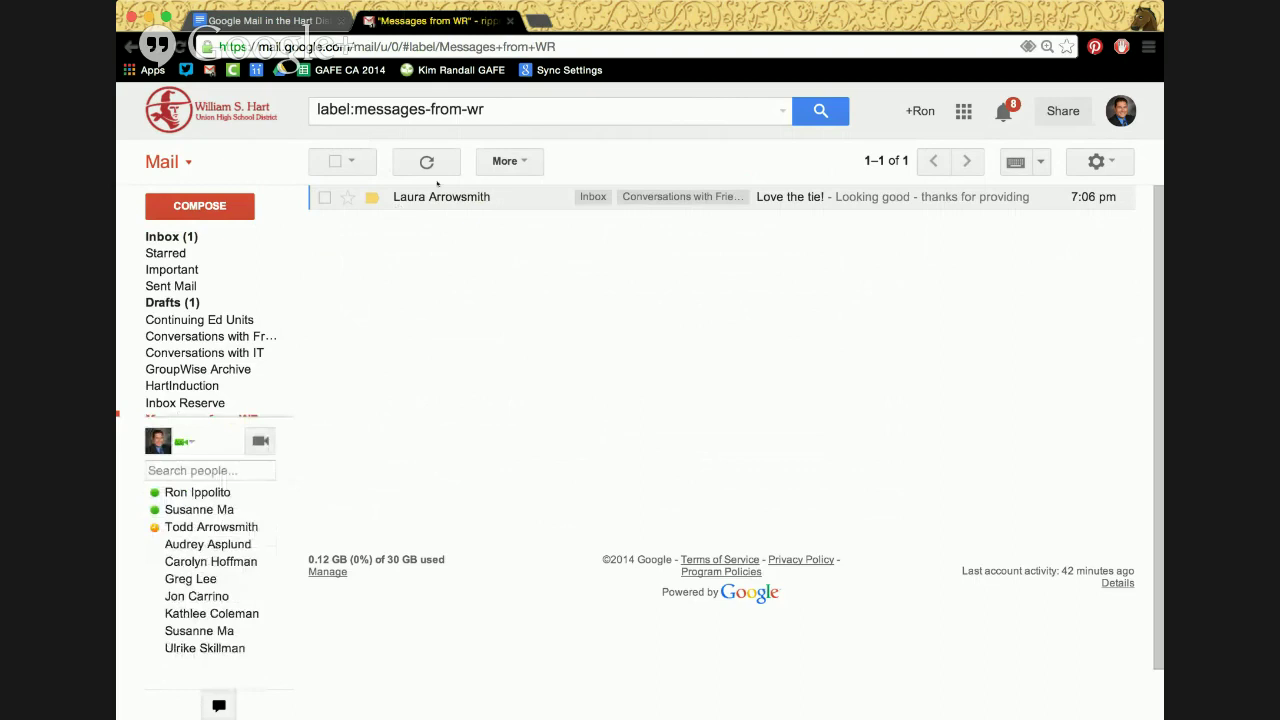
click(205, 338)
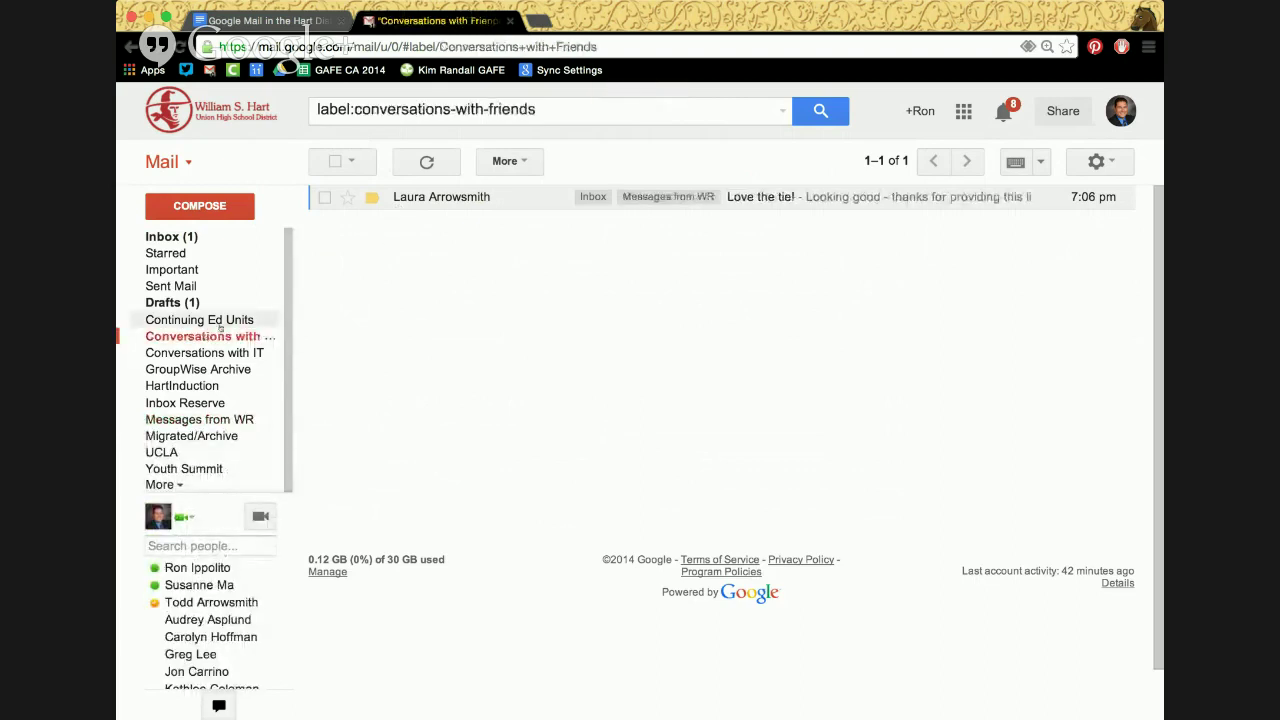
click(470, 196)
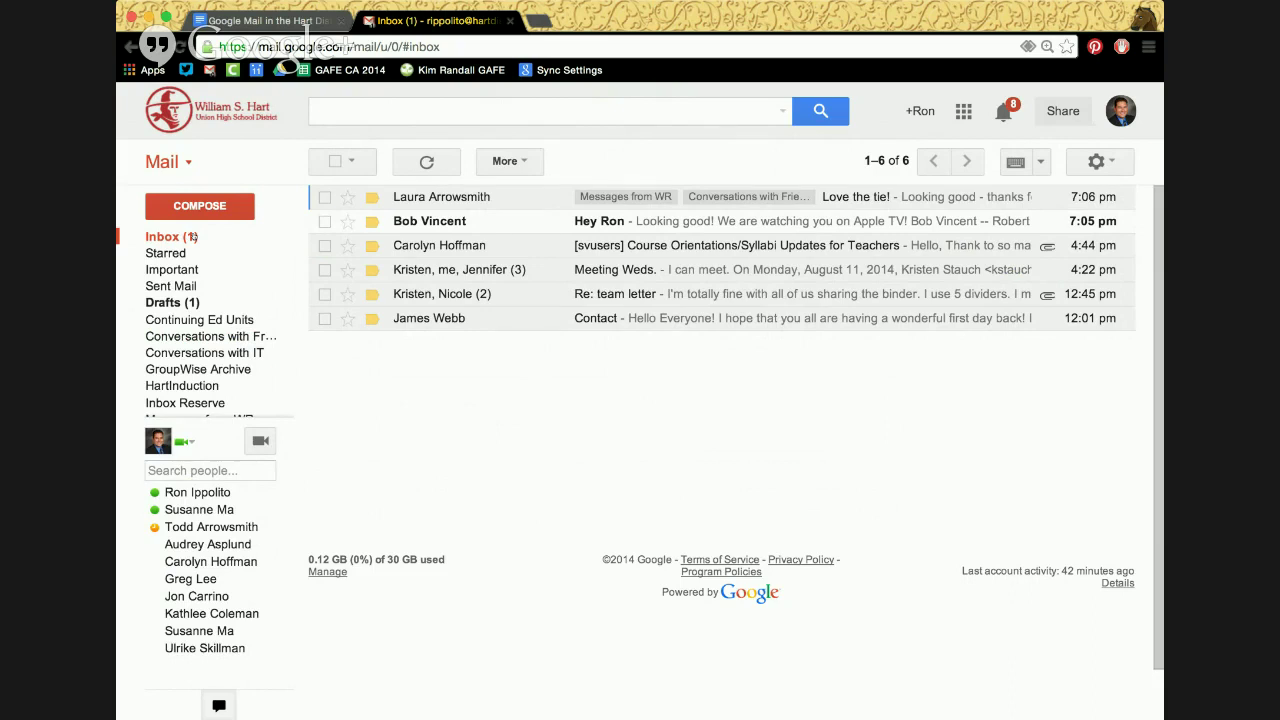
click(431, 196)
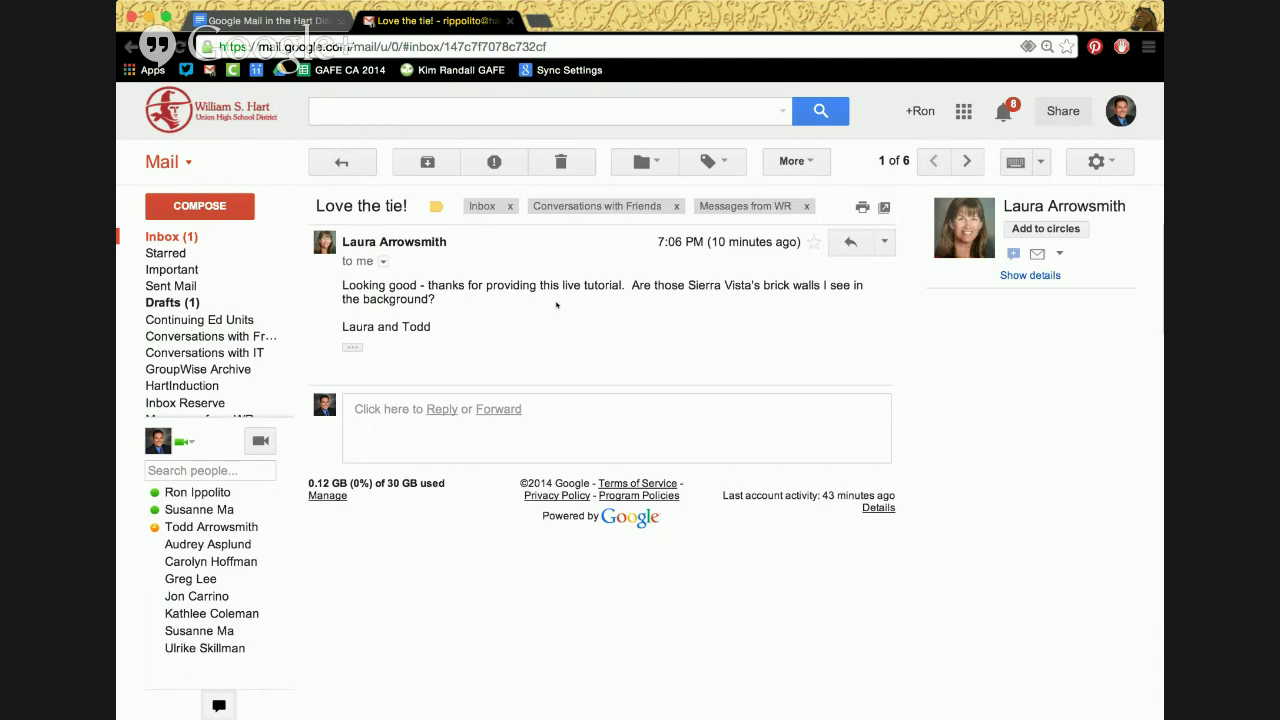
mouse_move(195, 385)
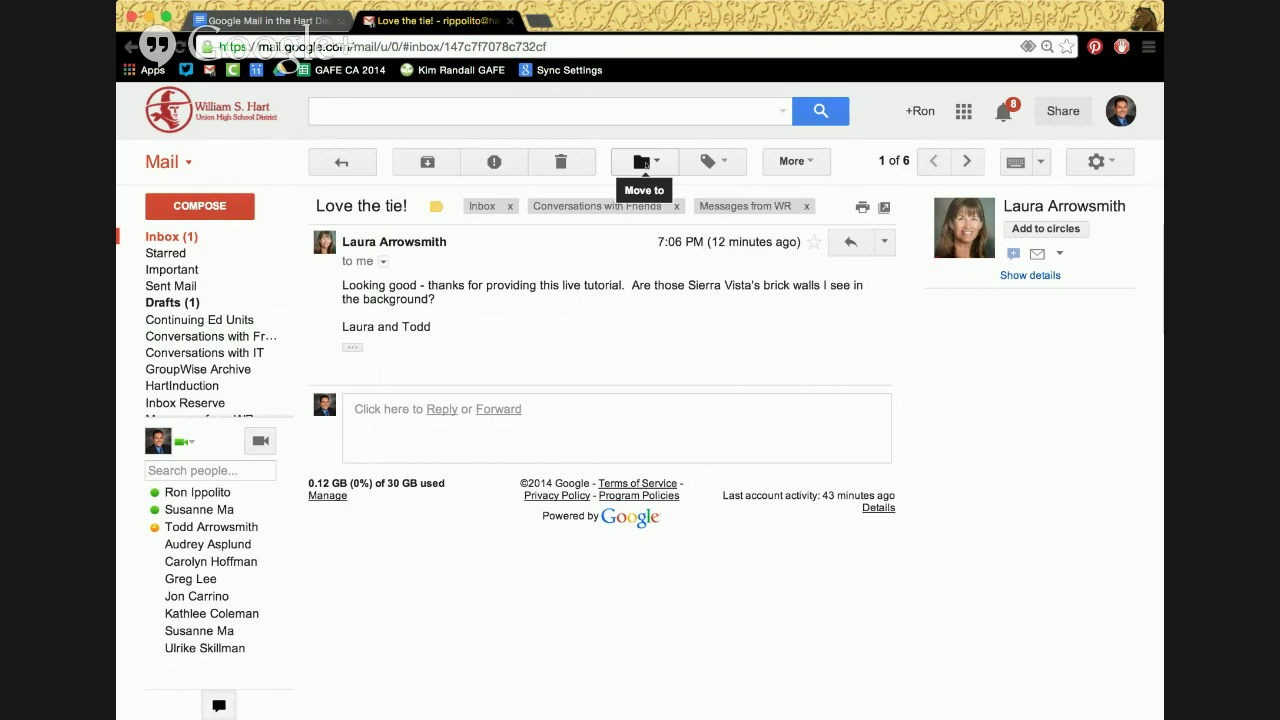
Move 'Love the tie!' into Messages from WR and return to the five-email inbox
click(644, 163)
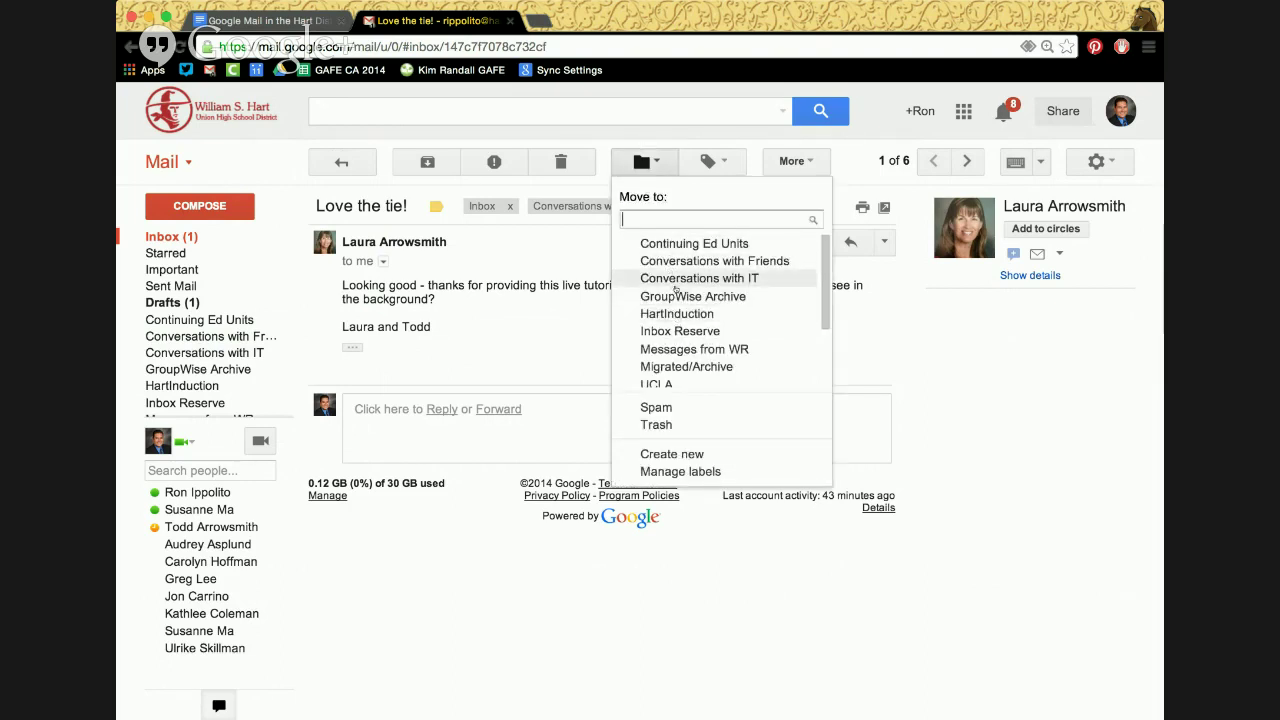
click(670, 349)
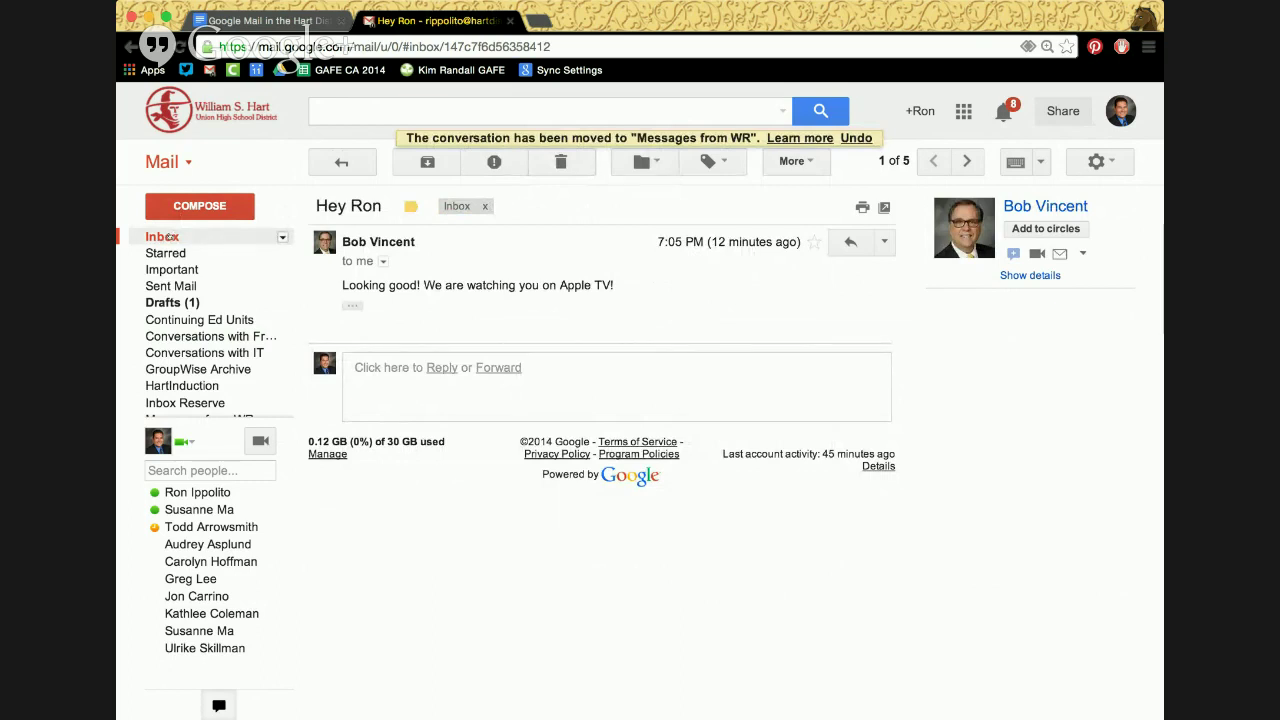
click(162, 237)
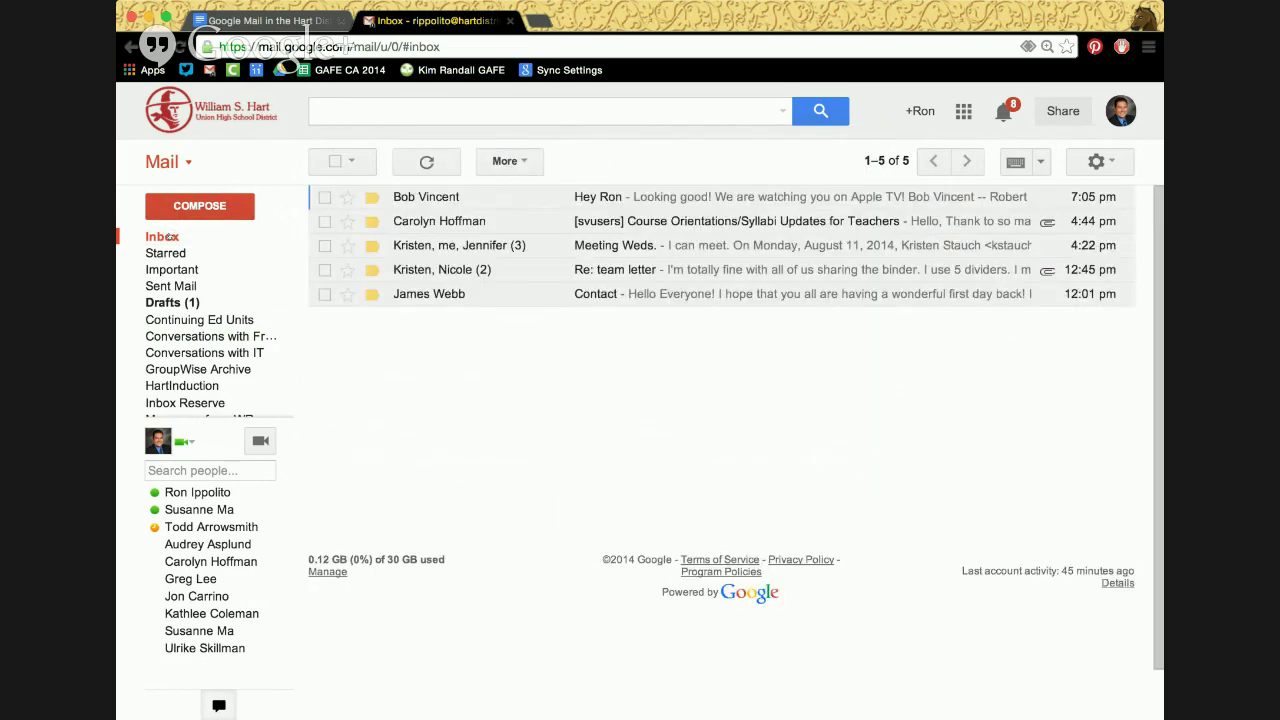
View Conversations with Friends, then open 'Love the tie!' from the Messages from WR label
mouse_move(190, 302)
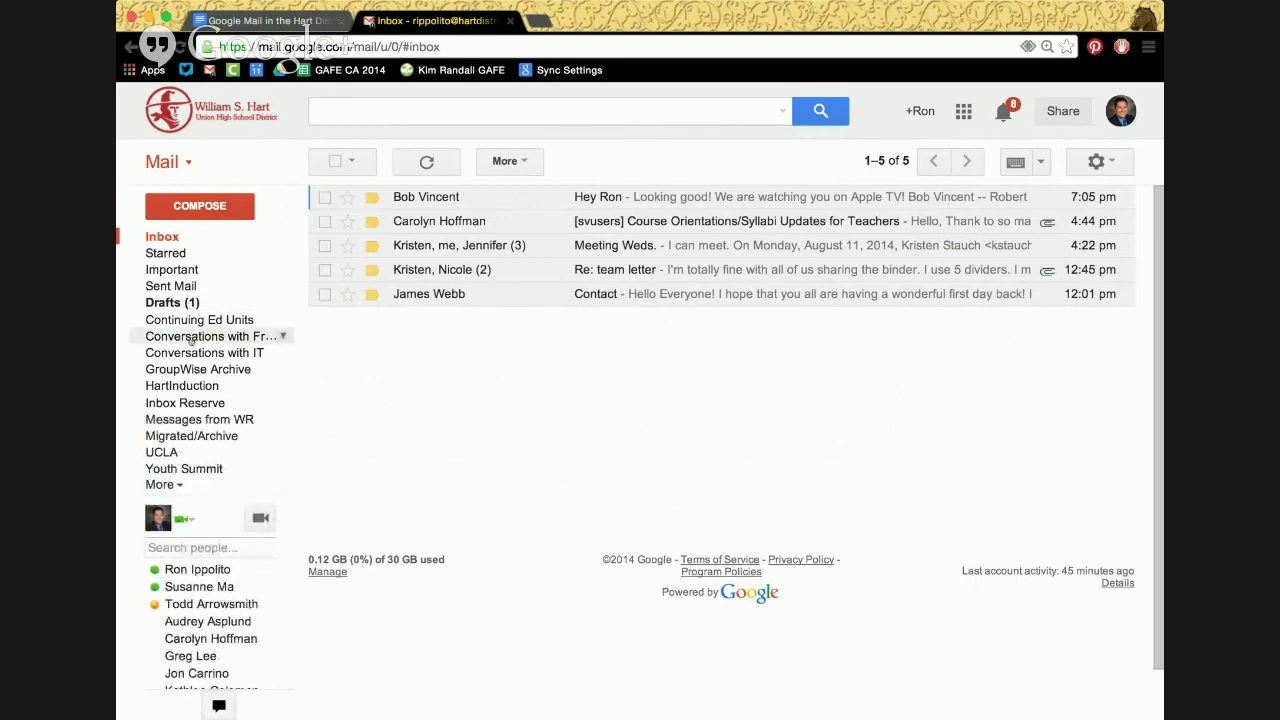
click(190, 337)
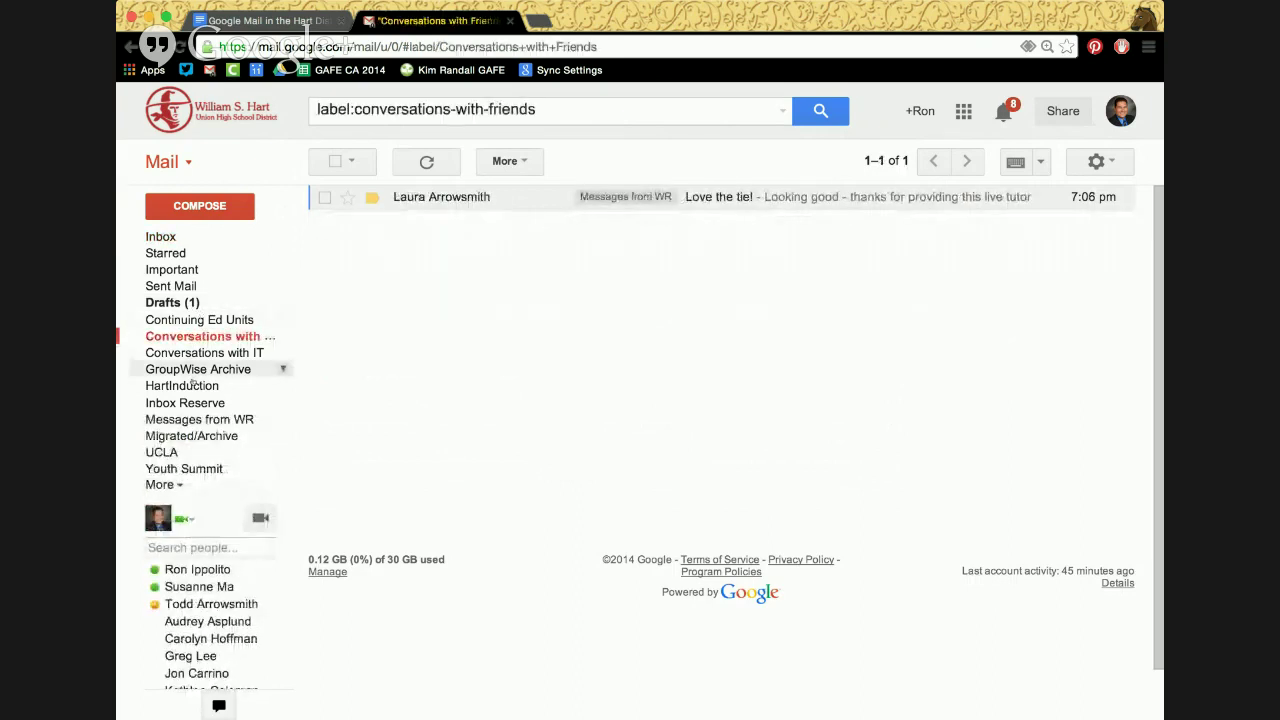
click(196, 420)
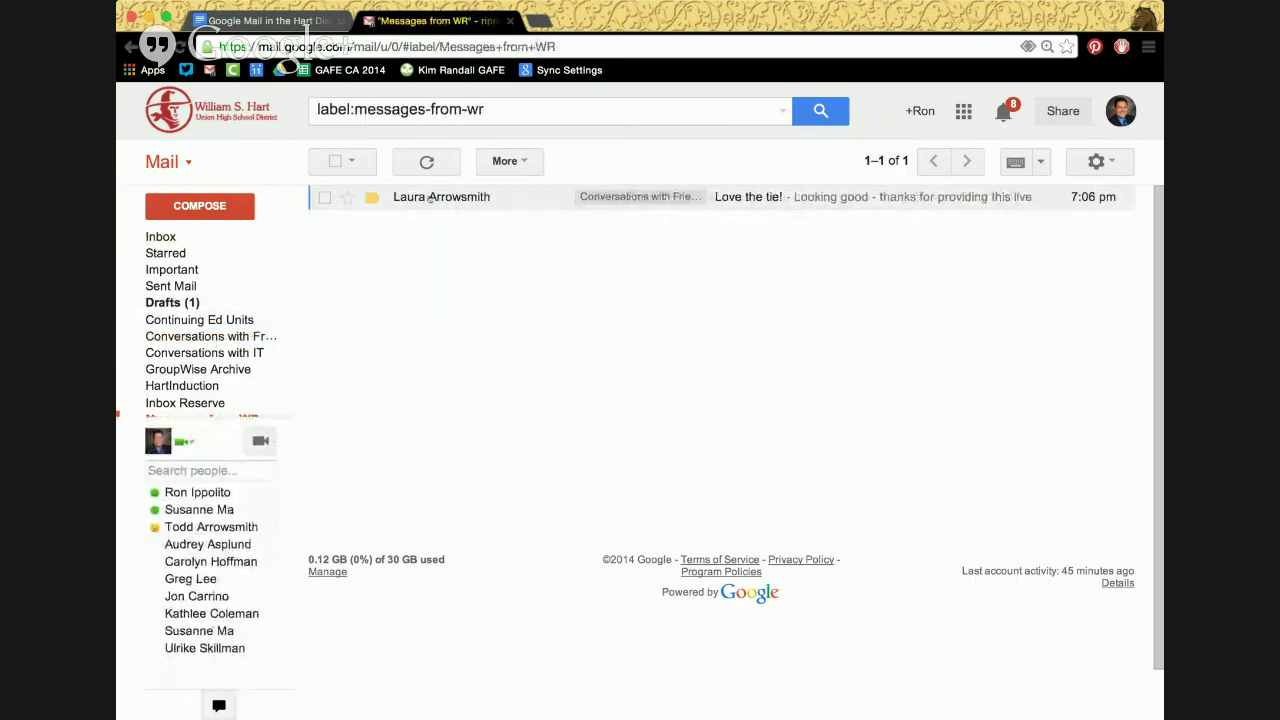
drag(409, 195, 412, 195)
click(489, 196)
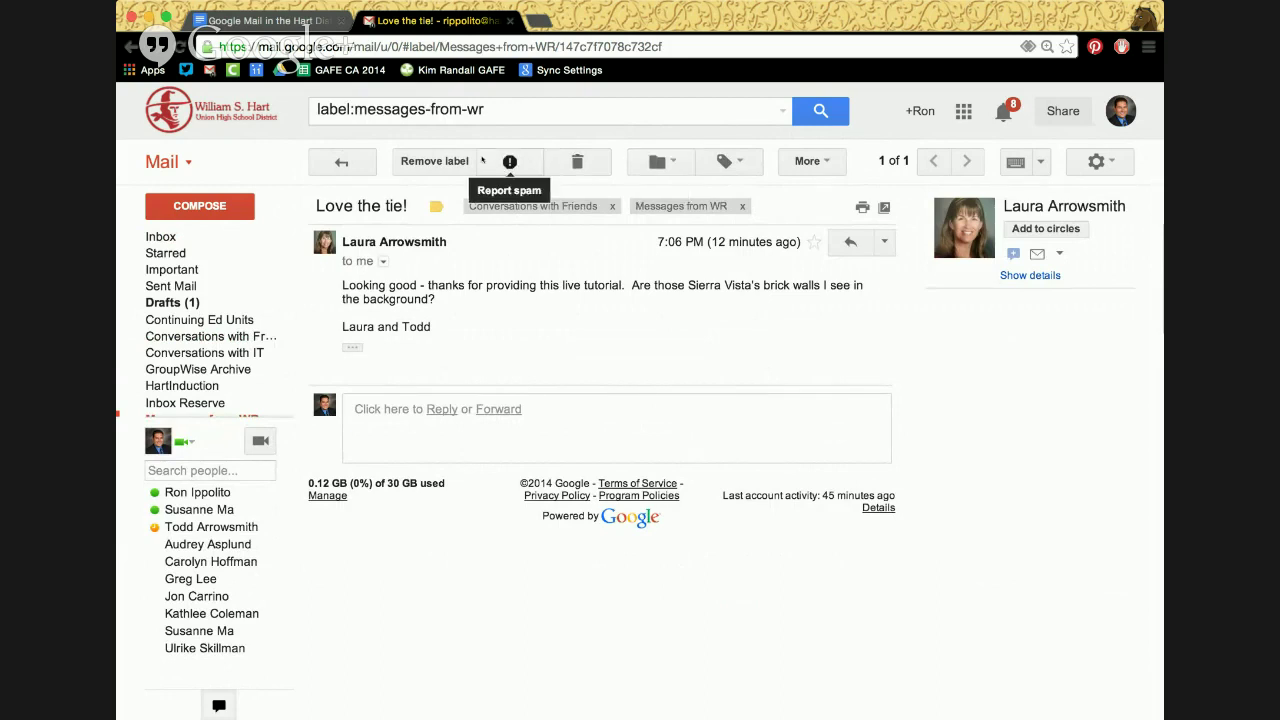
click(800, 161)
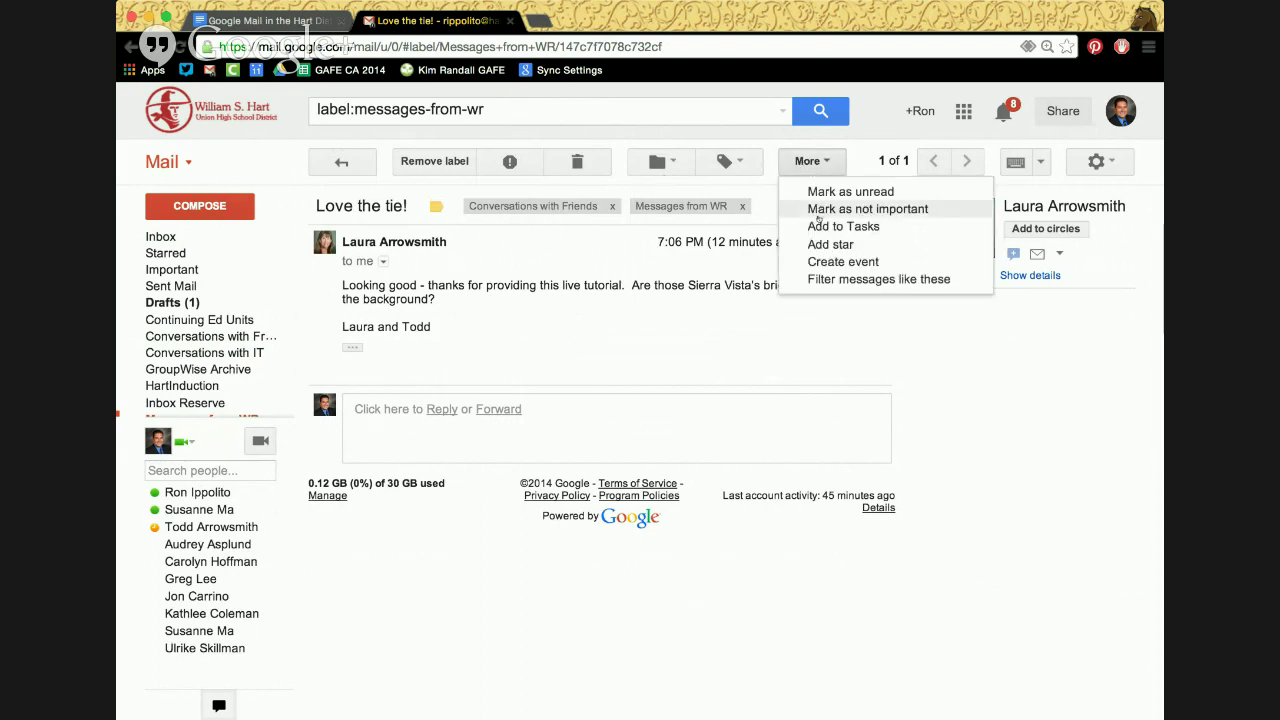
click(774, 164)
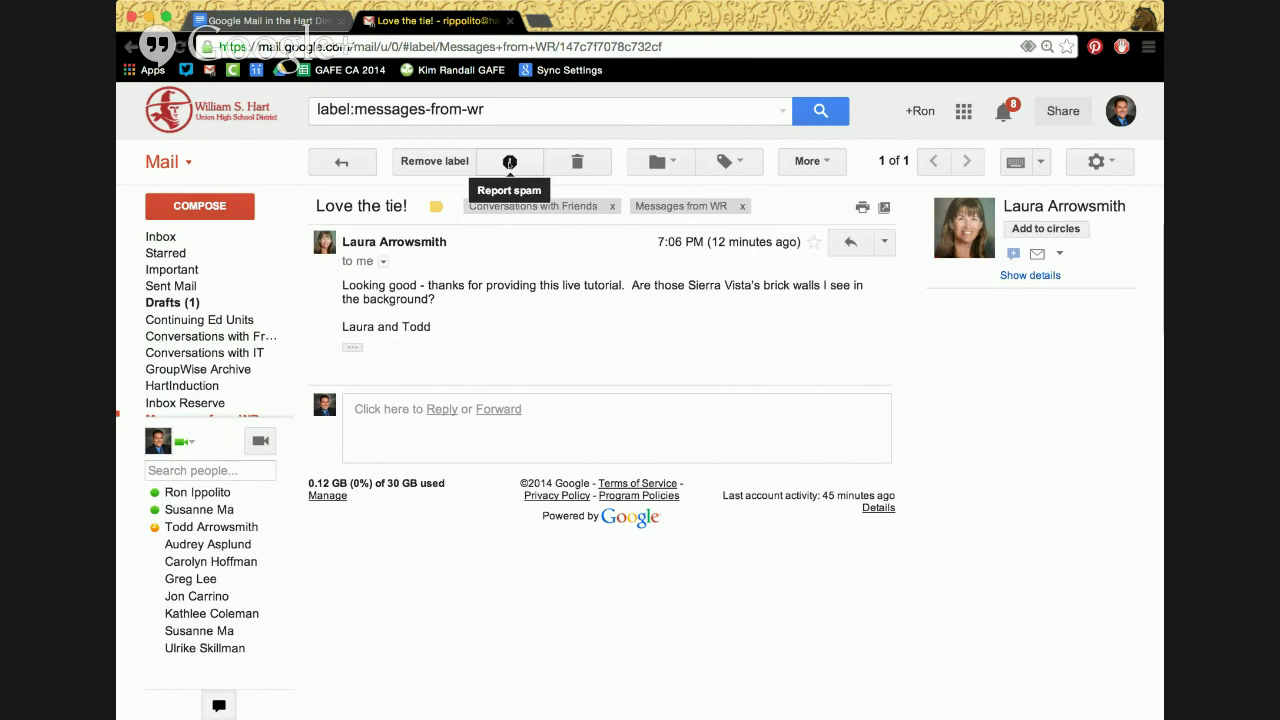
Expand the sidebar's More list and open Spam, showing 217 conversations
mouse_move(234, 369)
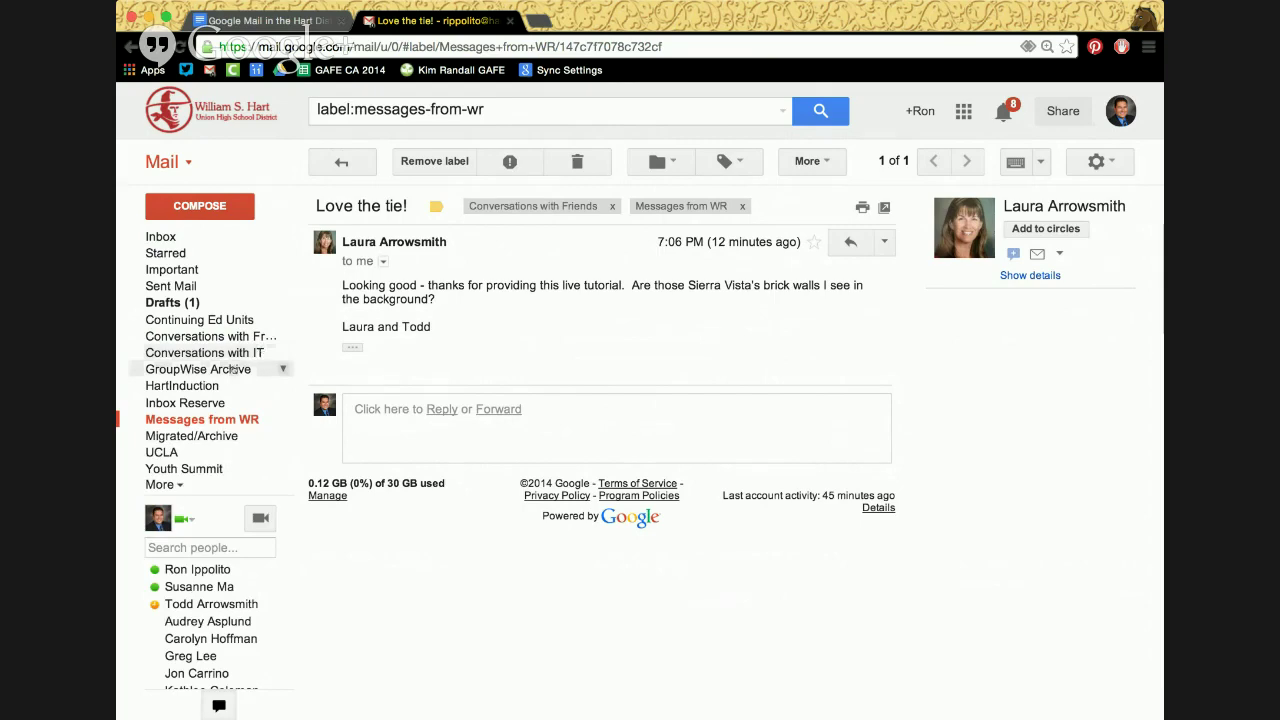
click(160, 484)
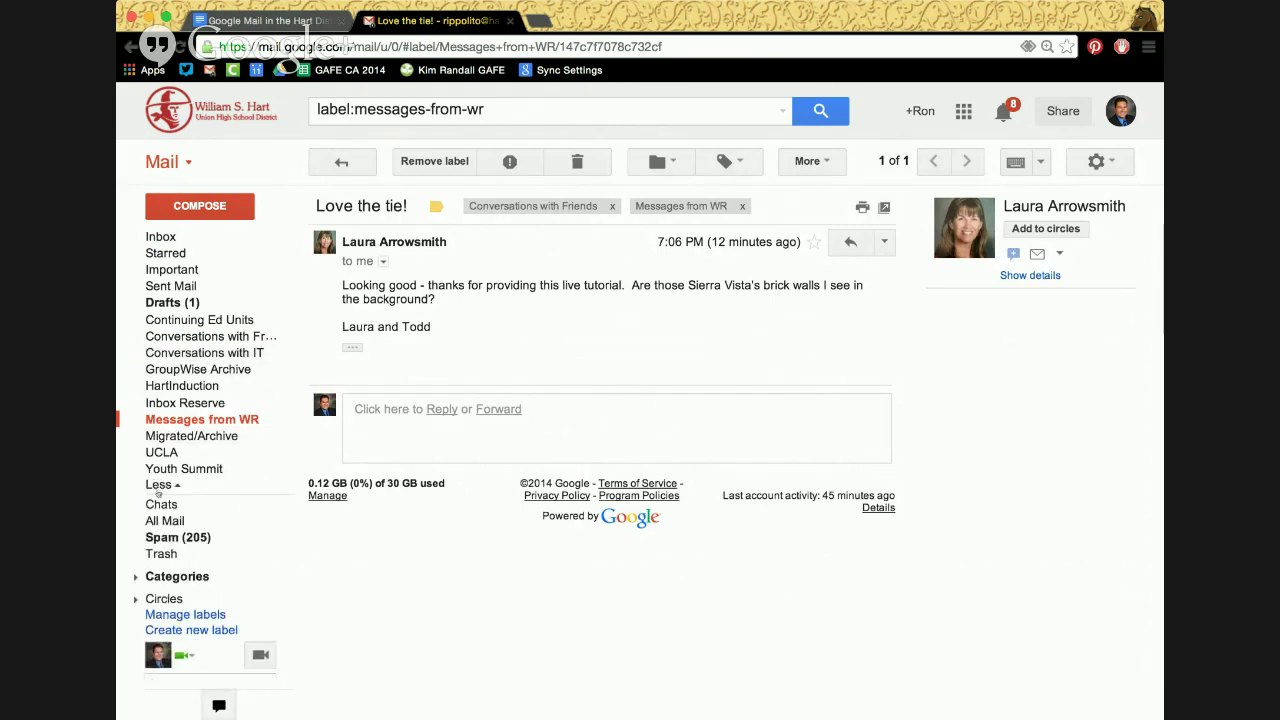
click(172, 540)
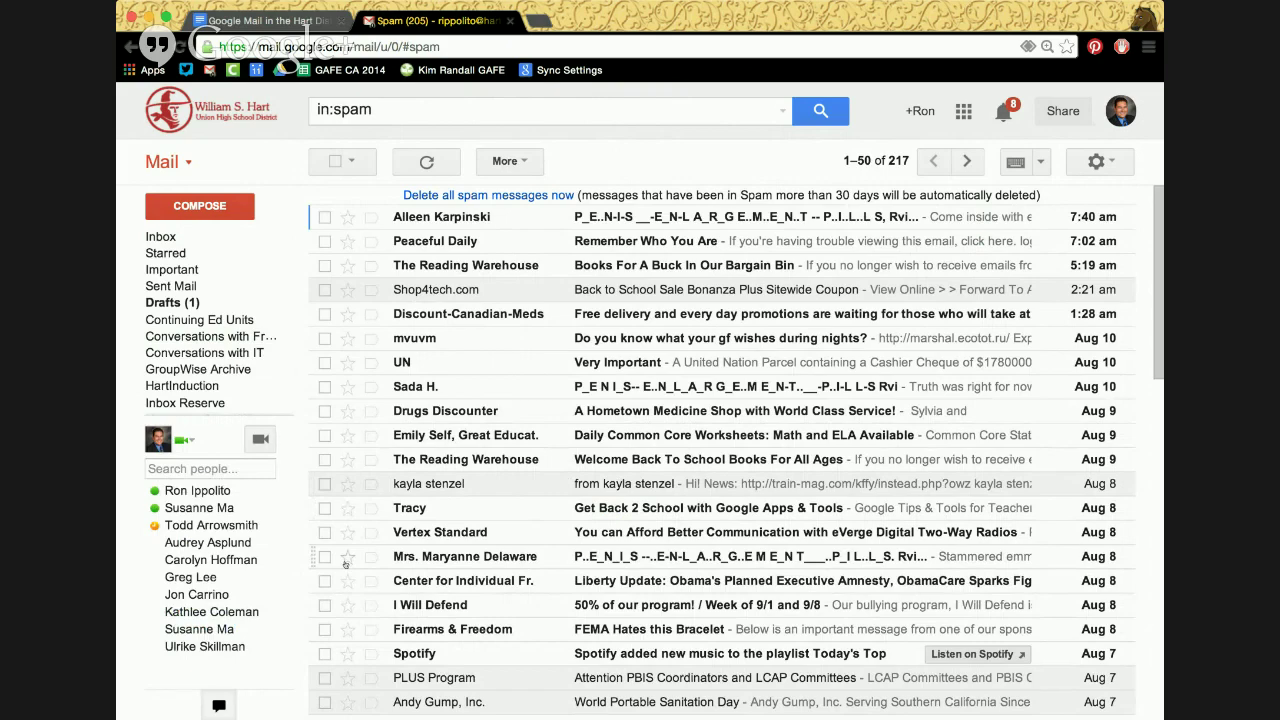
Scroll down the spam list and open the Canadian-Drugs medicine-price message
scroll(345, 563, down, 5)
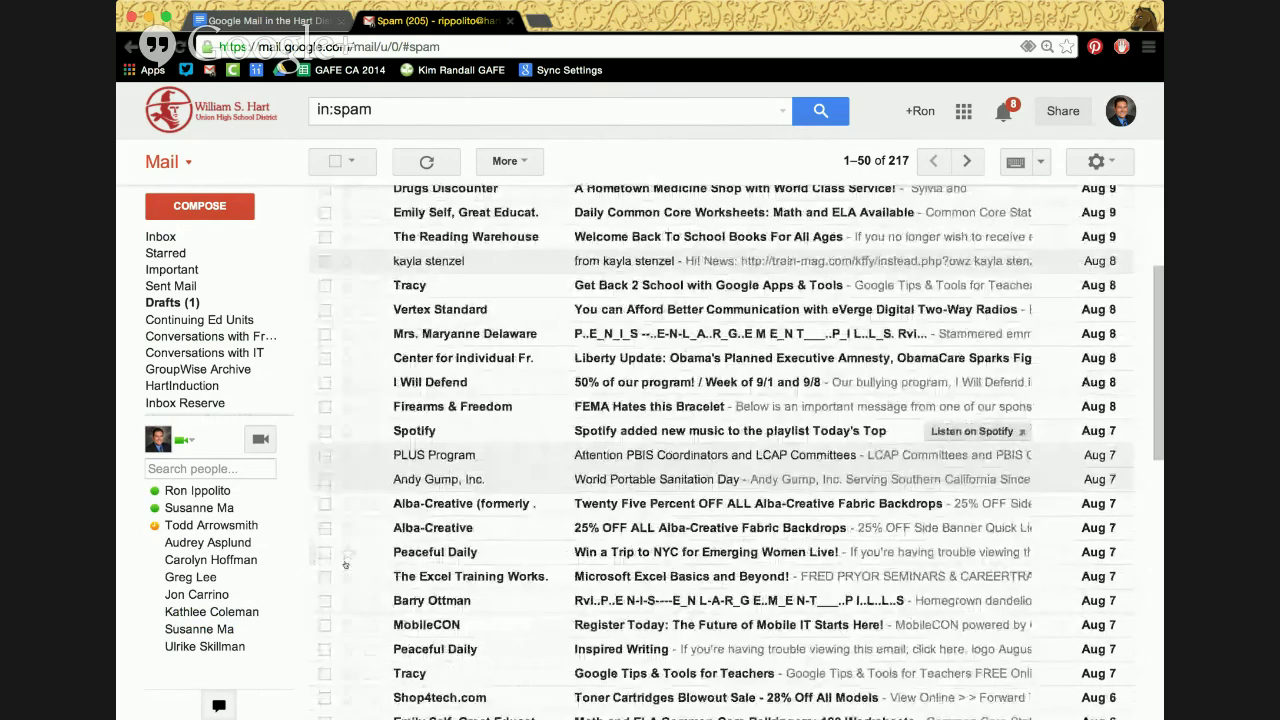
scroll(400, 570, down, 8)
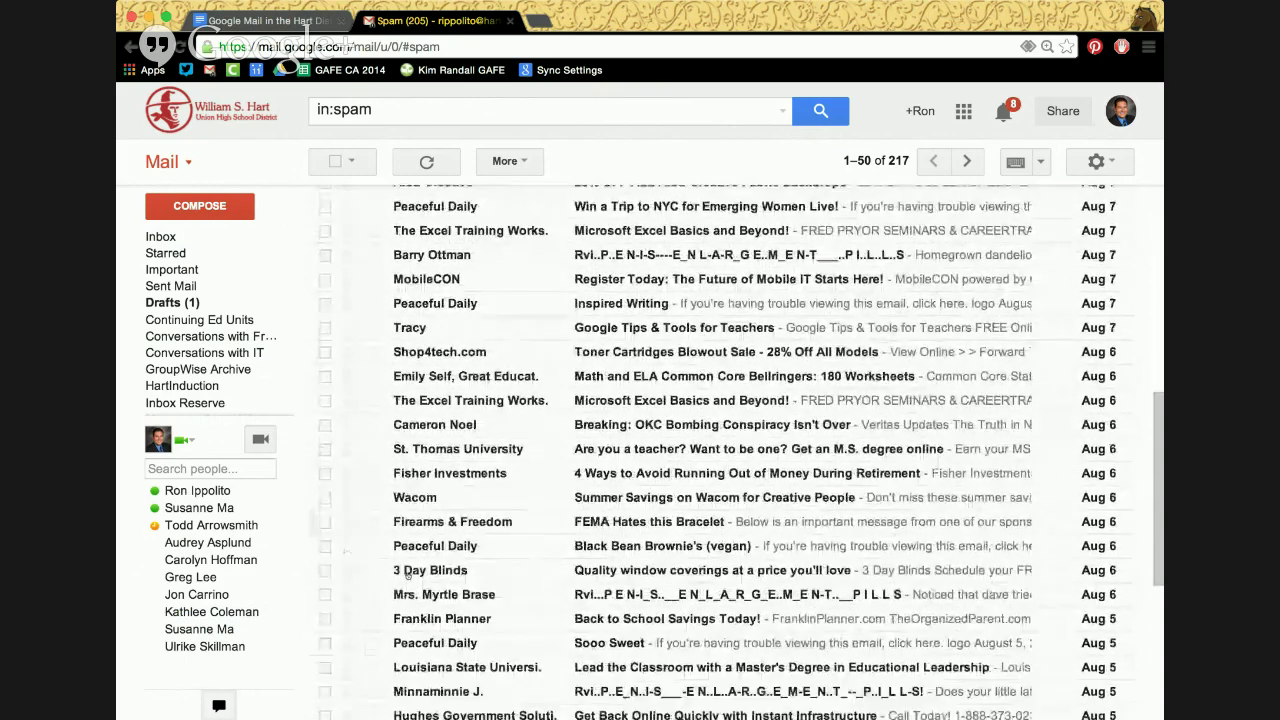
scroll(407, 574, down, 5)
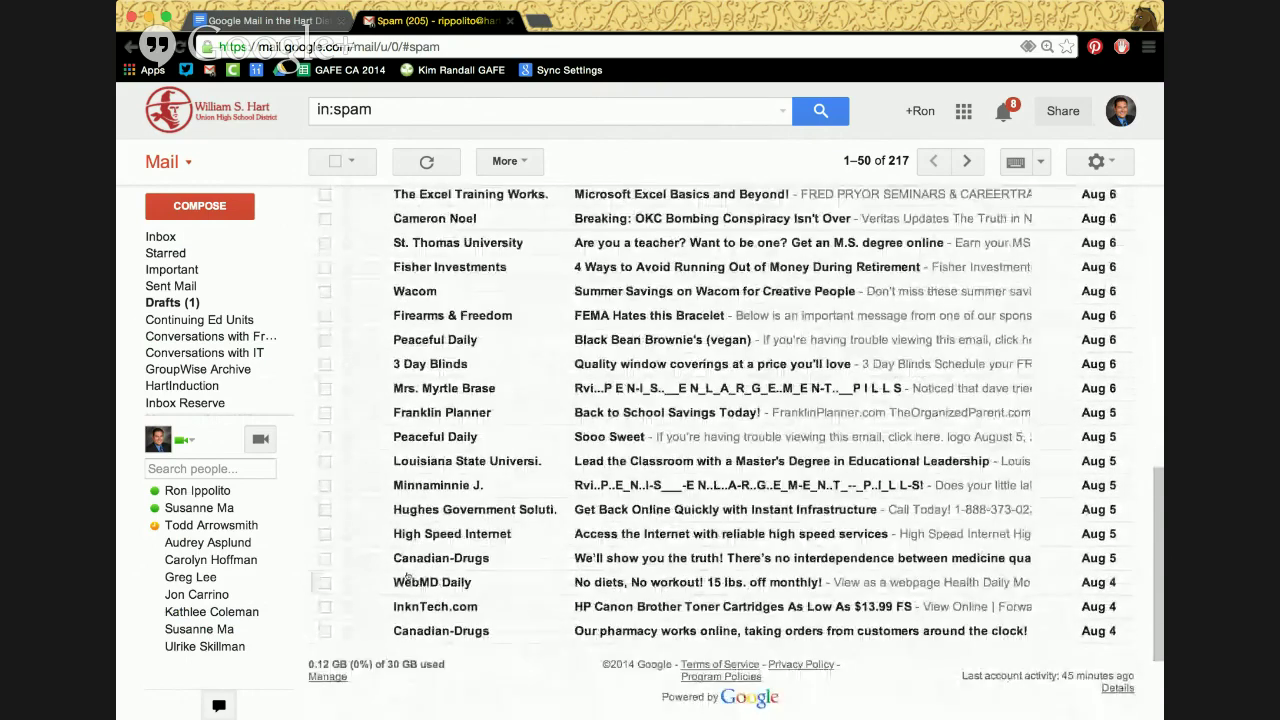
scroll(407, 577, down, 1)
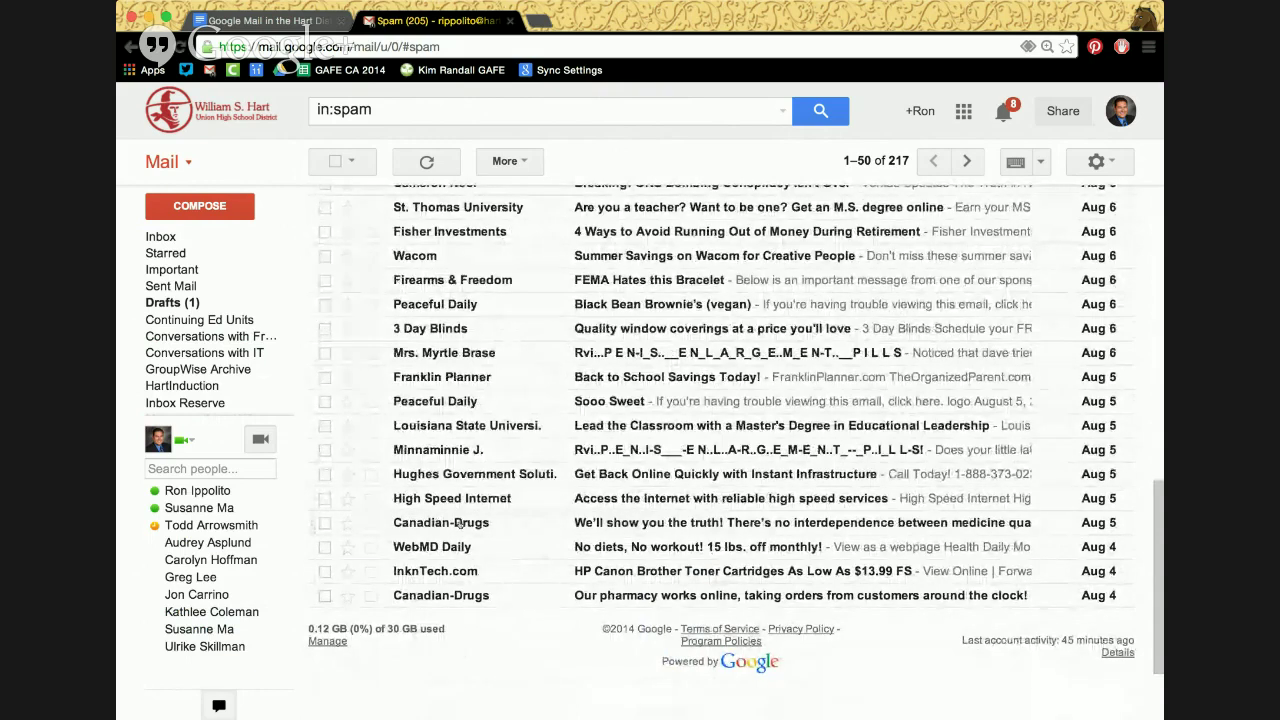
mouse_move(457, 524)
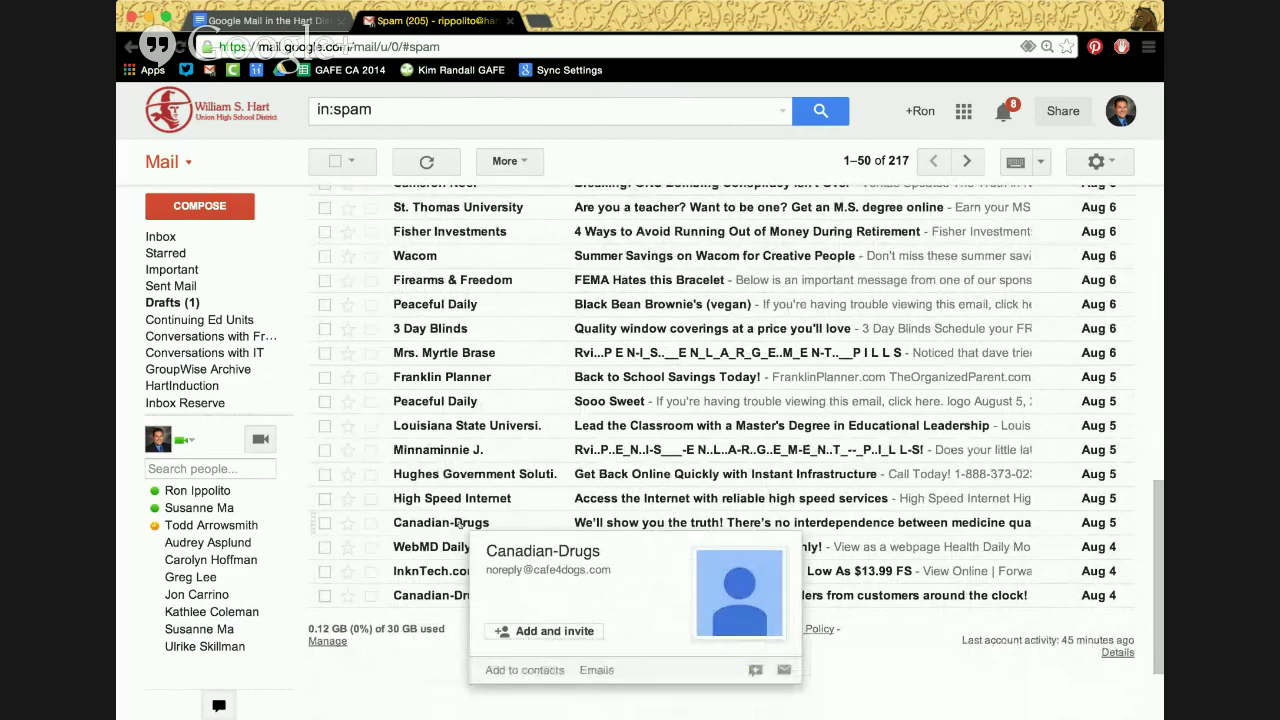
click(457, 524)
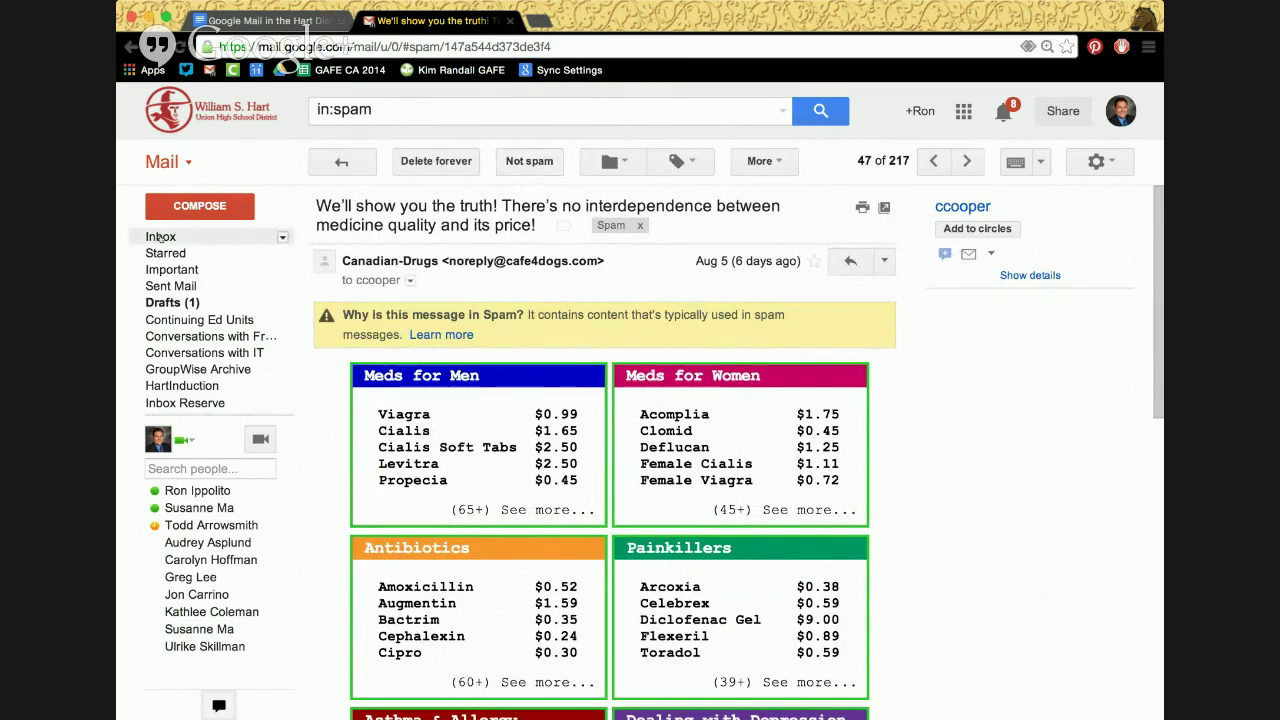
Return to the inbox, which lists five conversations topped by 'Hey Ron'
click(160, 237)
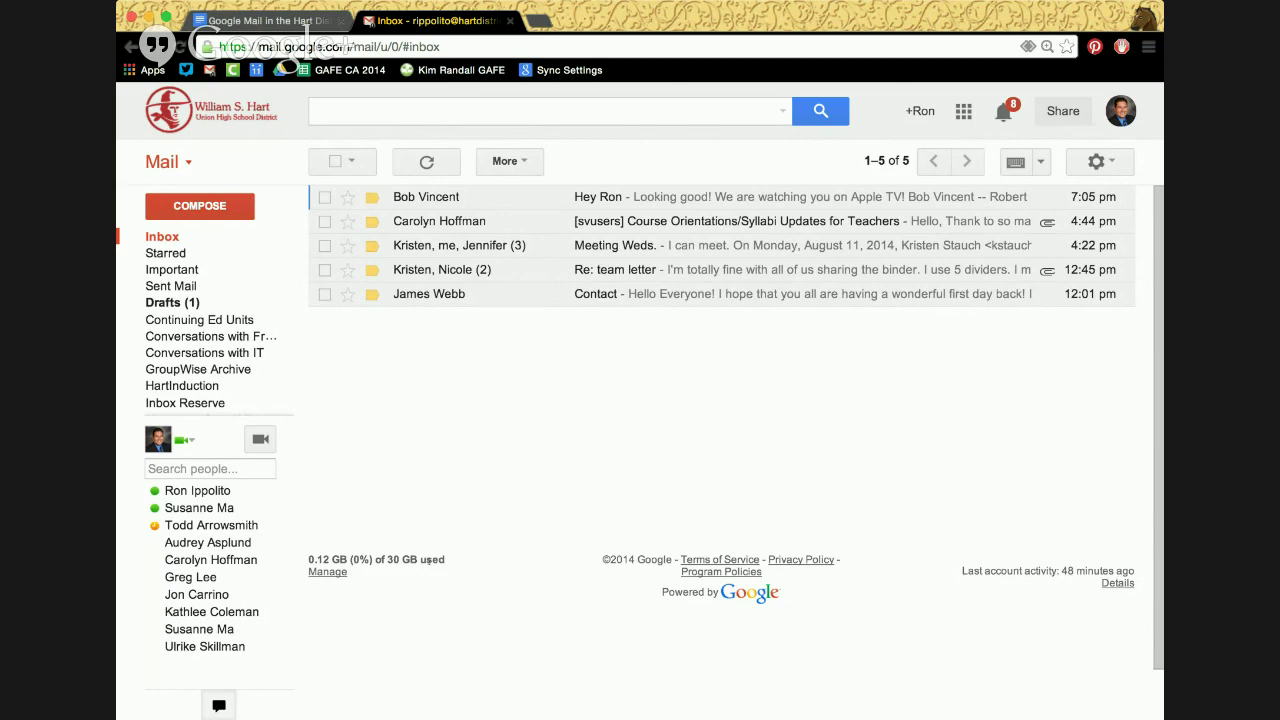
Zoom the page in, read the Meeting Weds. conversation, and go back to the inbox
key(super+equal)
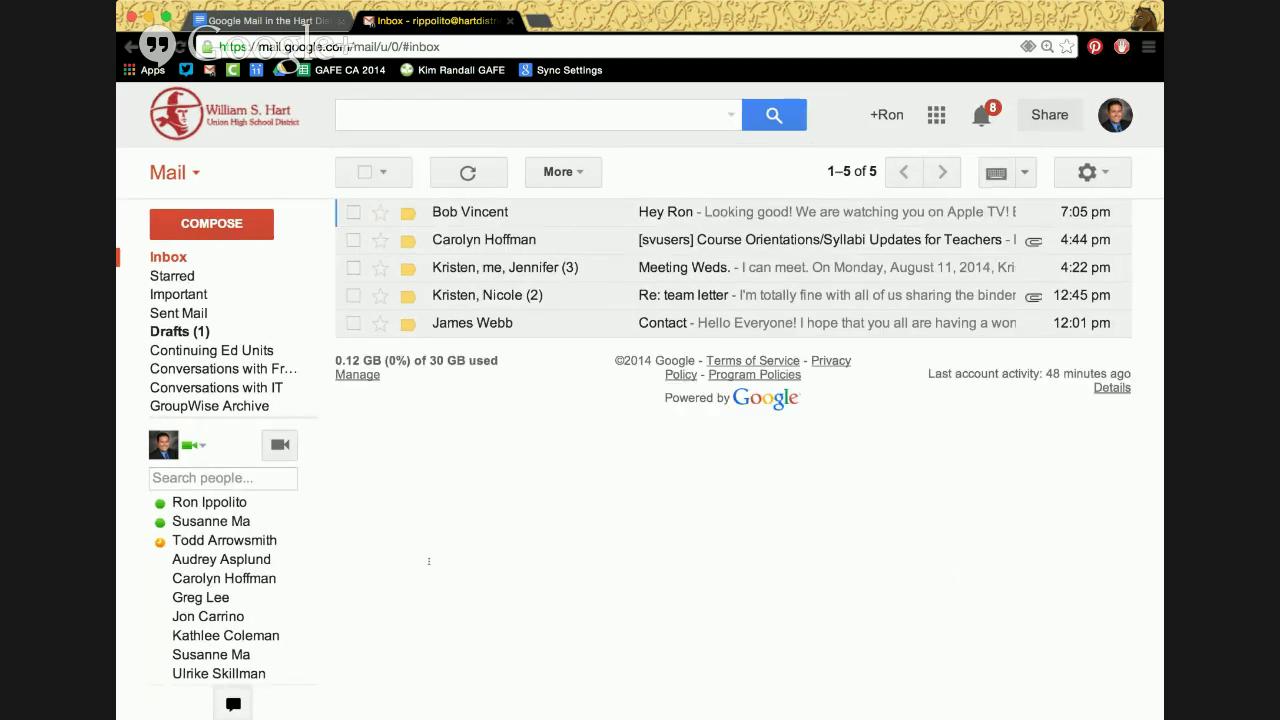
click(508, 268)
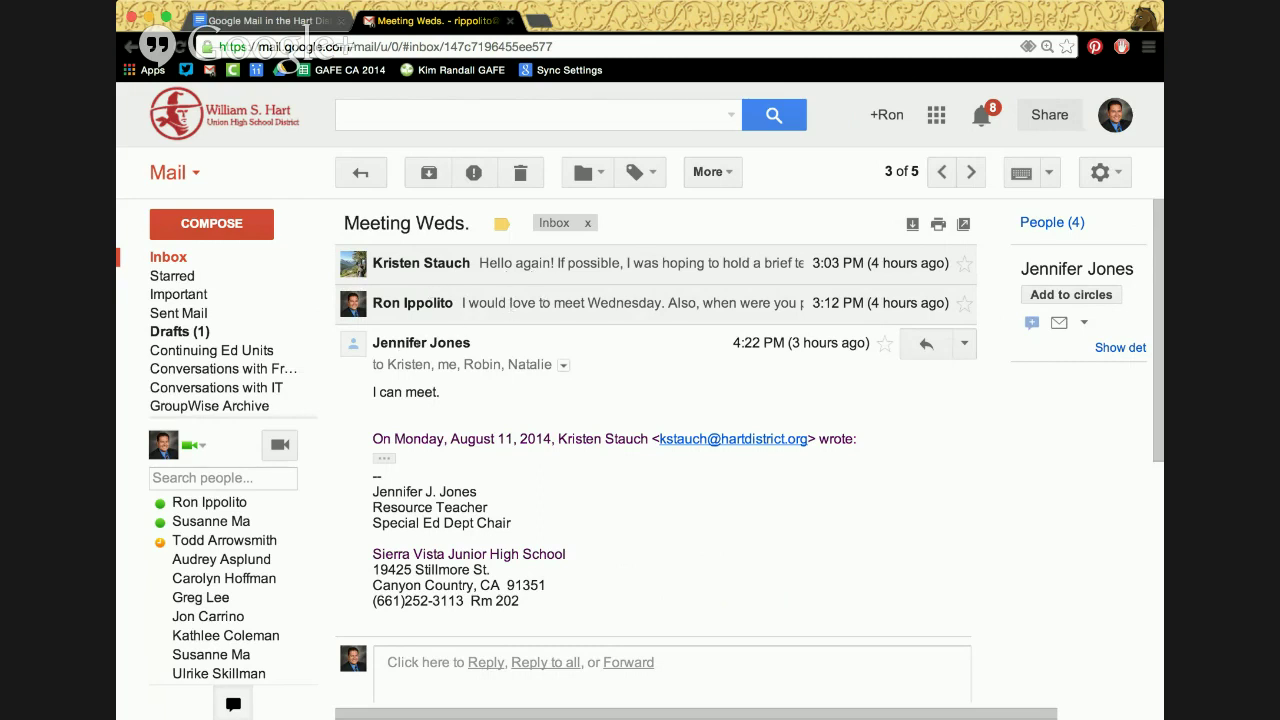
mouse_move(499, 350)
click(364, 173)
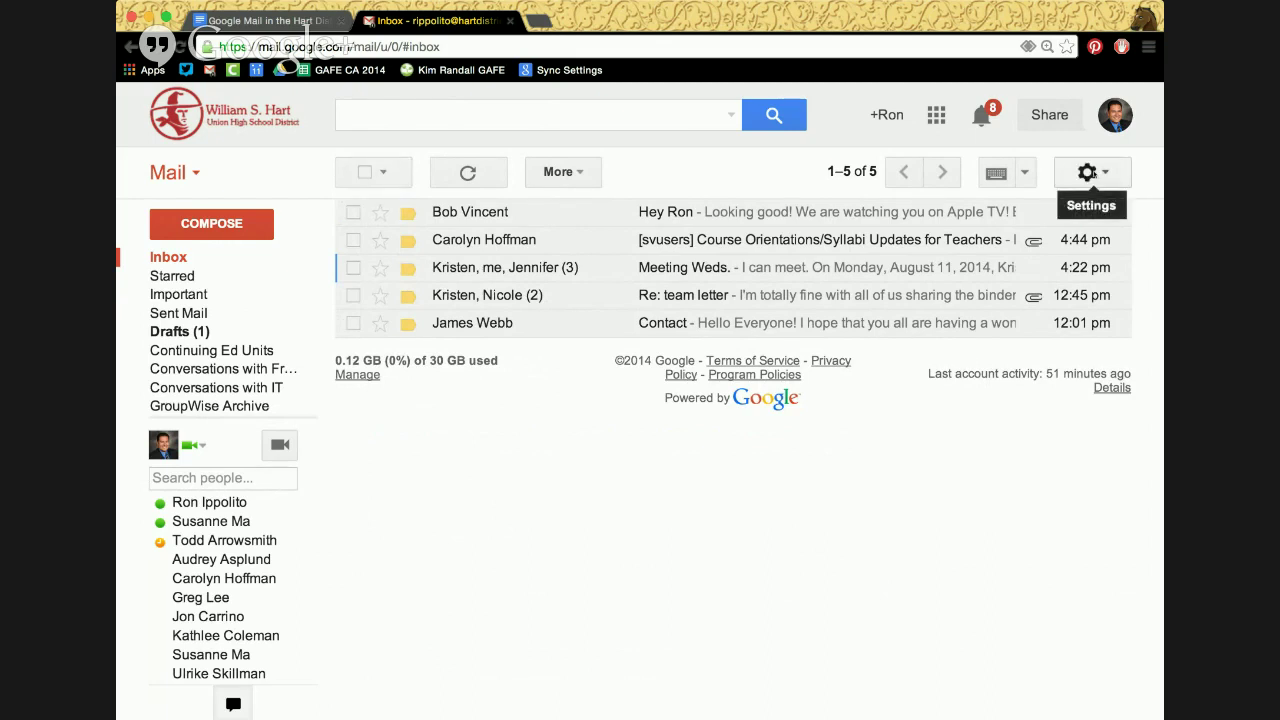
Open Gmail's General settings page from the gear menu
click(1090, 173)
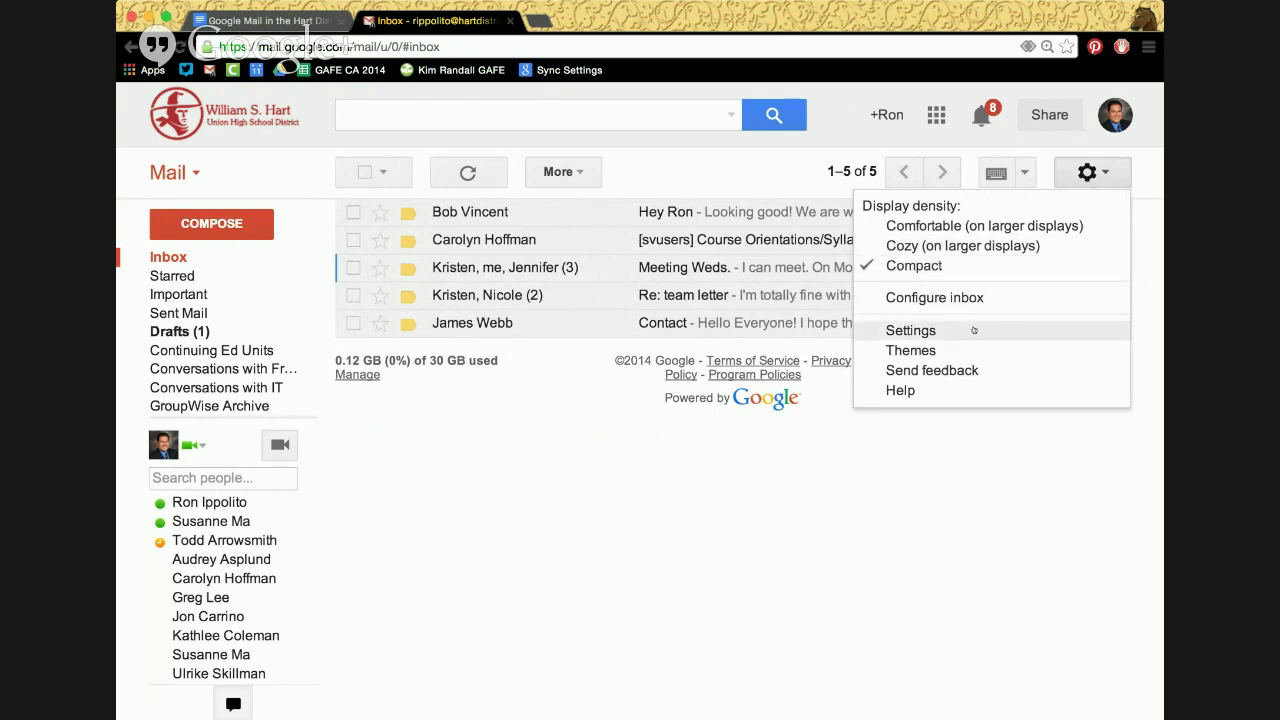
click(1095, 174)
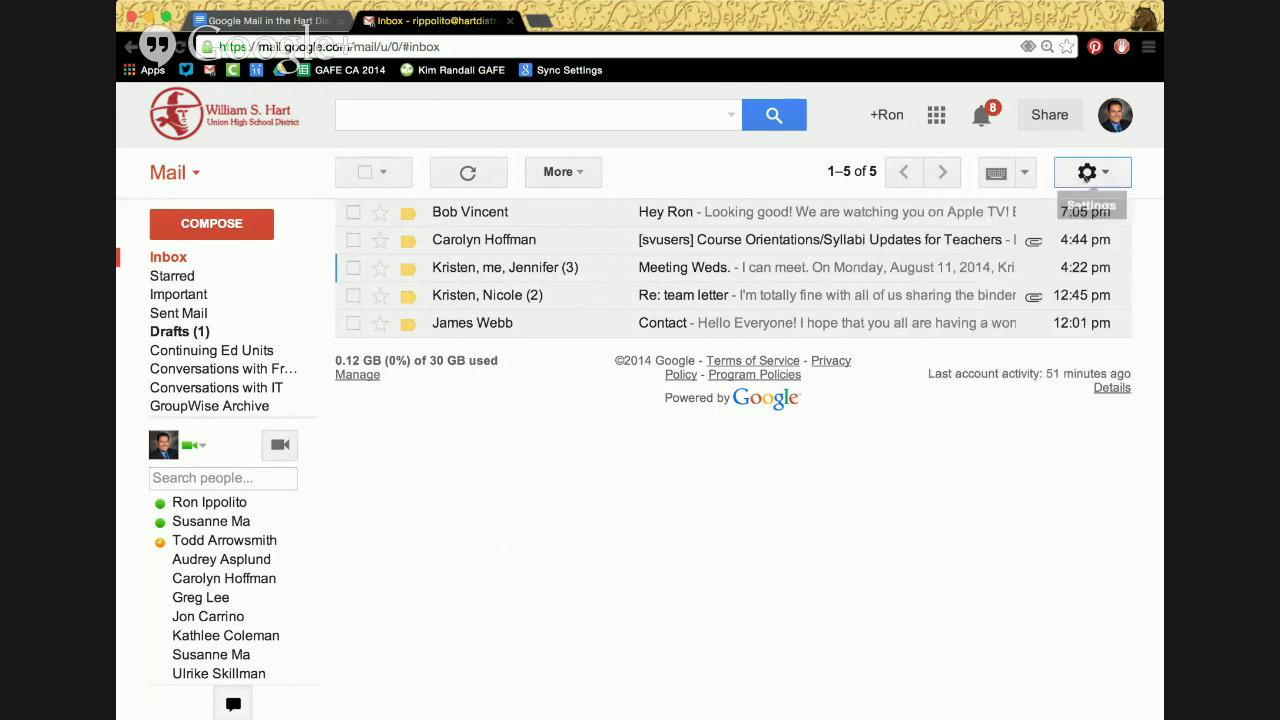
click(1088, 173)
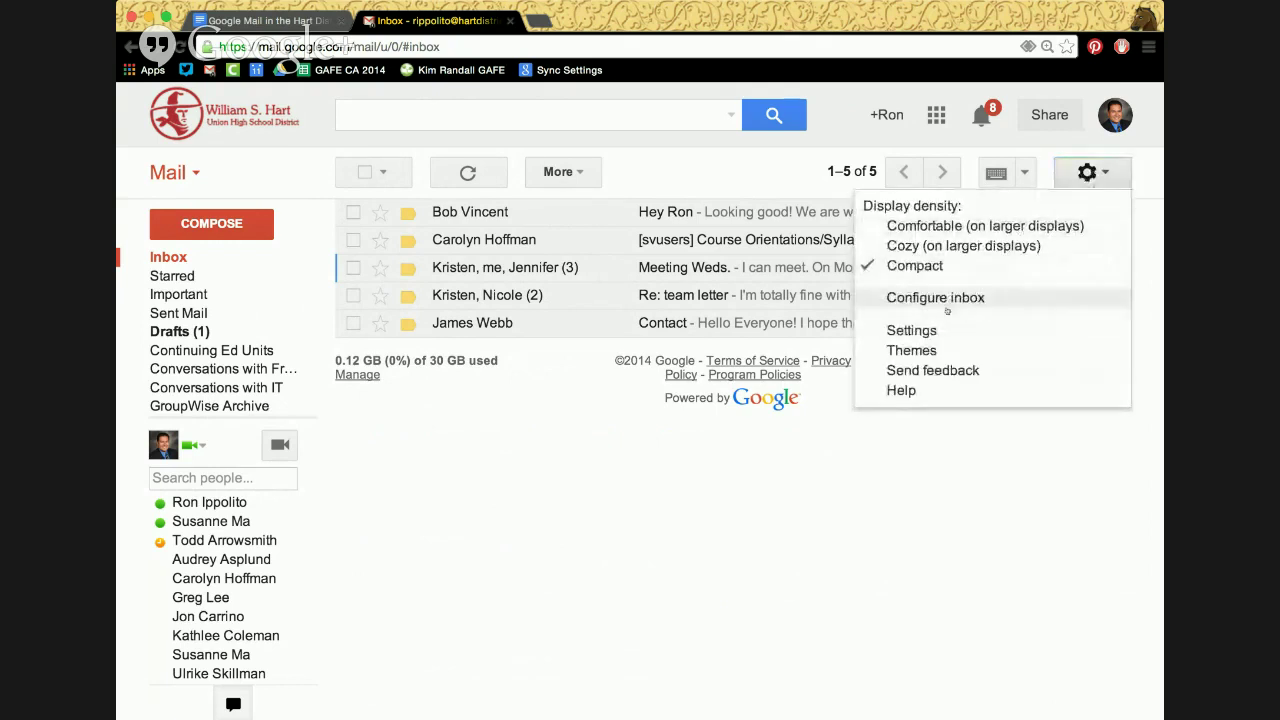
click(912, 330)
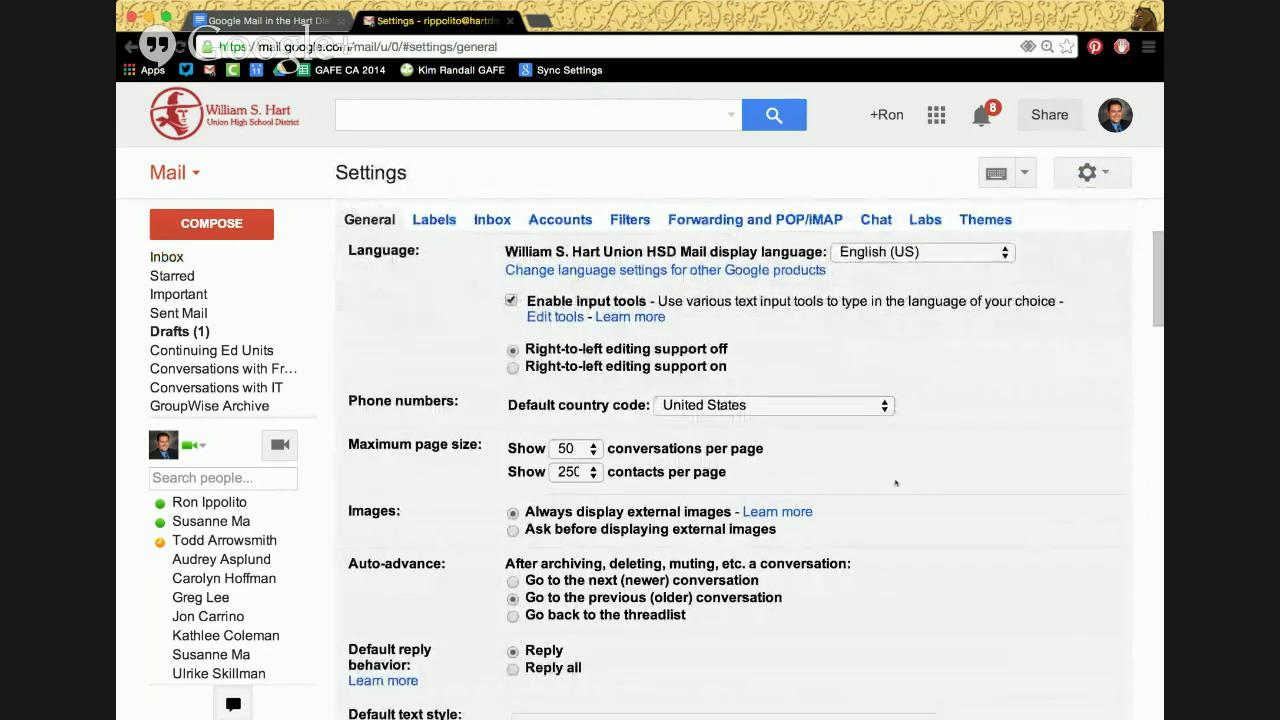
Select 'Conversation view off' in General settings and save the changes
scroll(912, 441, down, 3)
scroll(895, 483, down, 7)
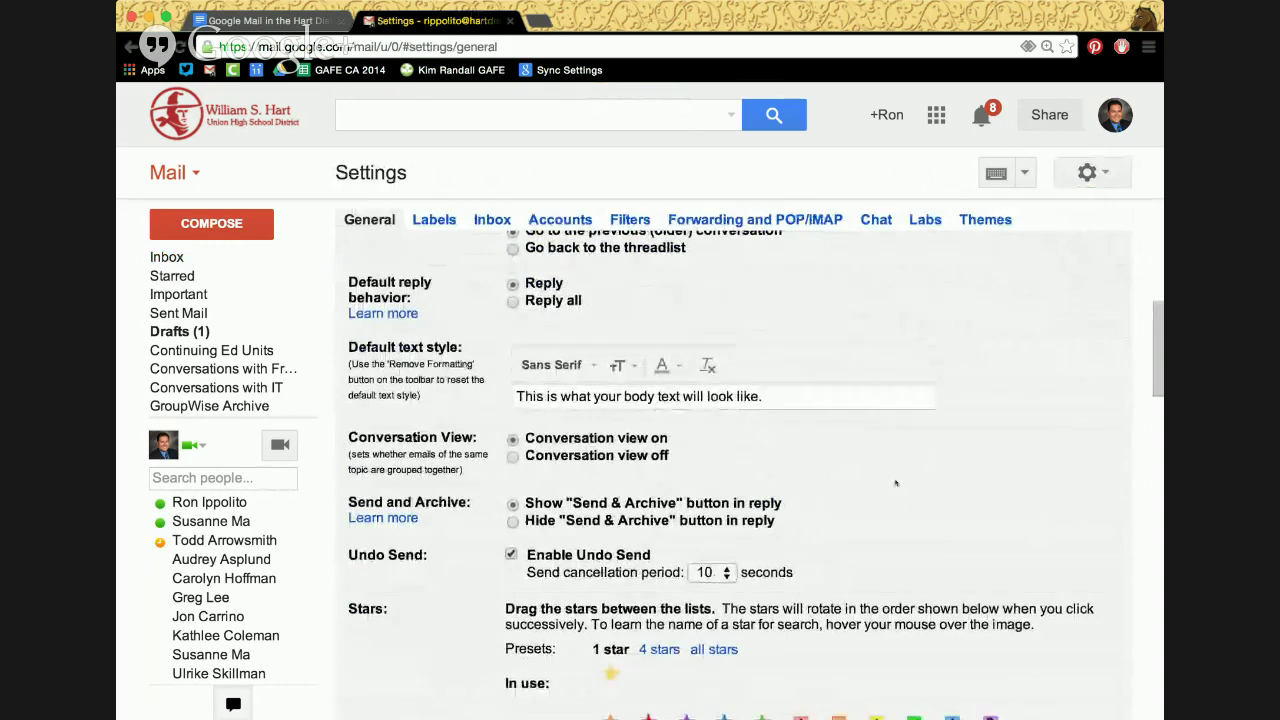
click(513, 394)
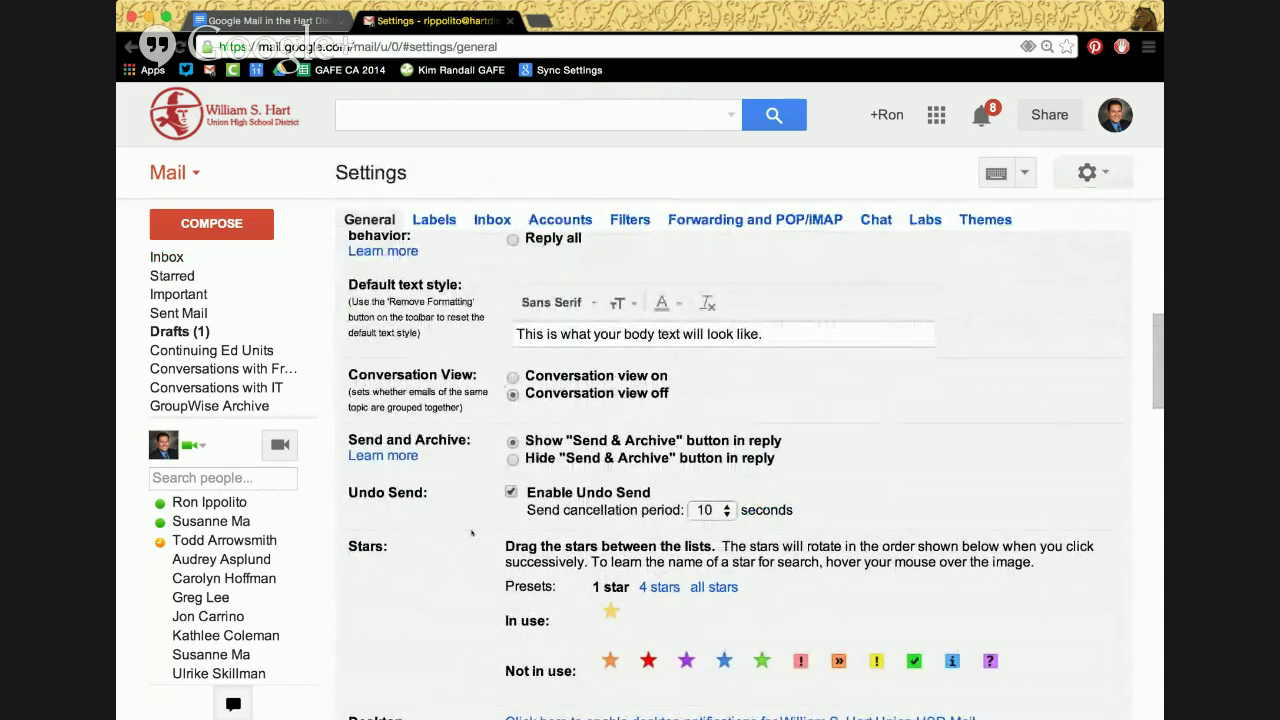
scroll(471, 532, down, 1)
scroll(471, 532, down, 2)
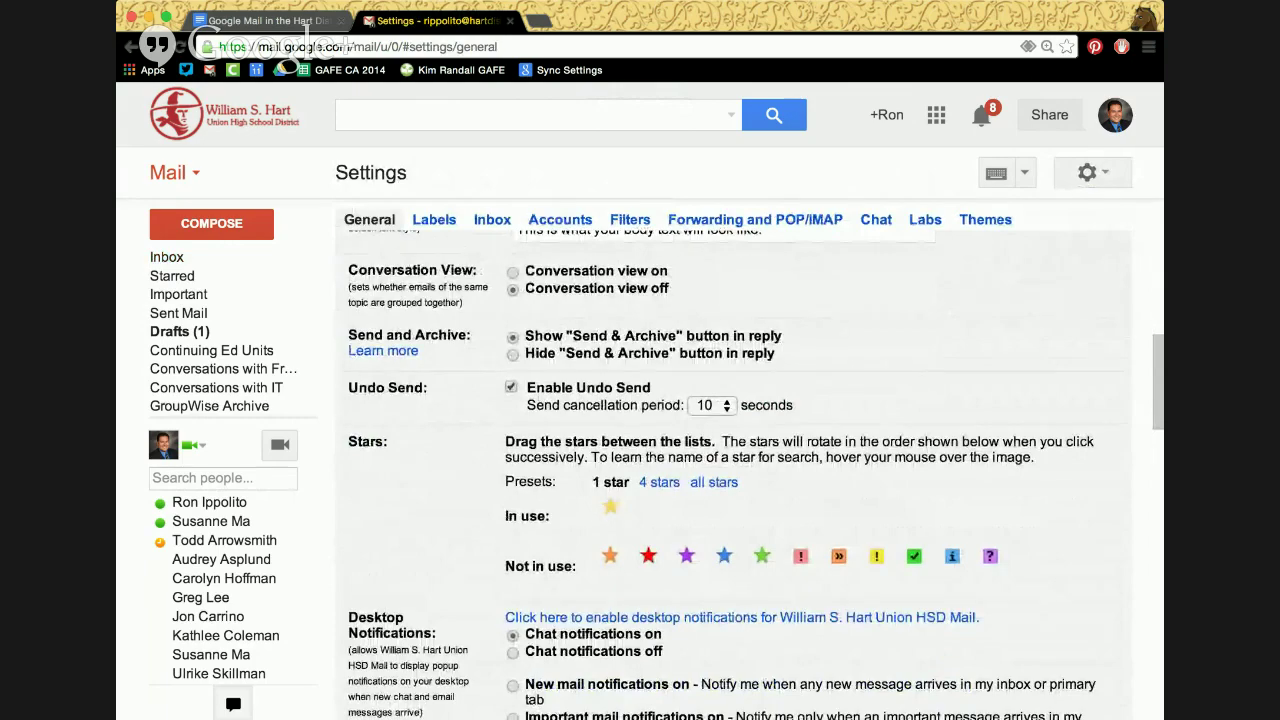
scroll(606, 599, down, 10)
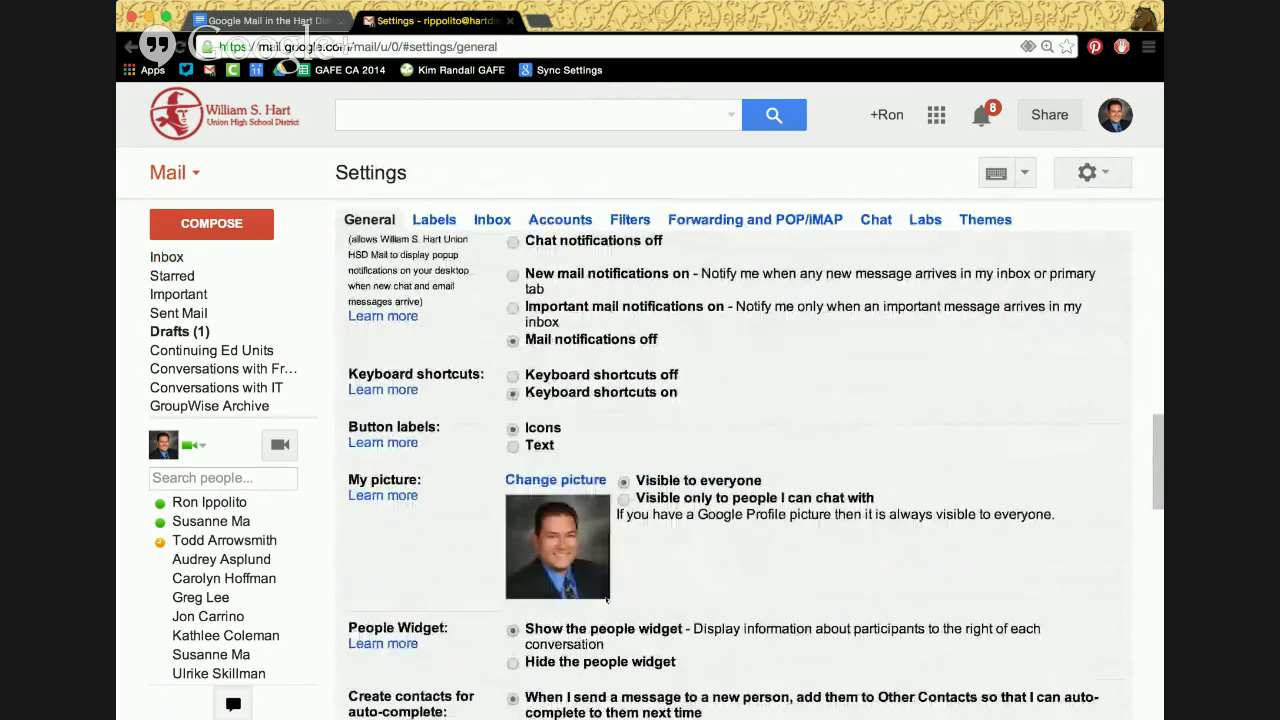
scroll(606, 599, down, 10)
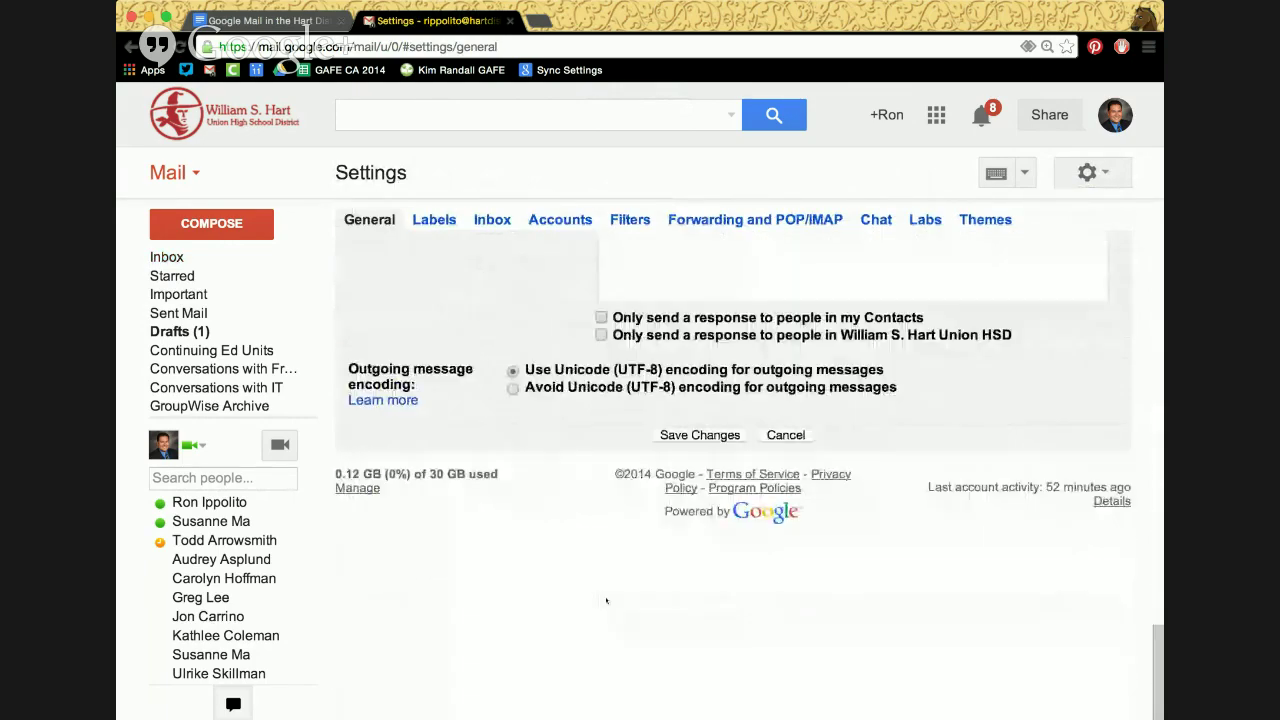
click(682, 439)
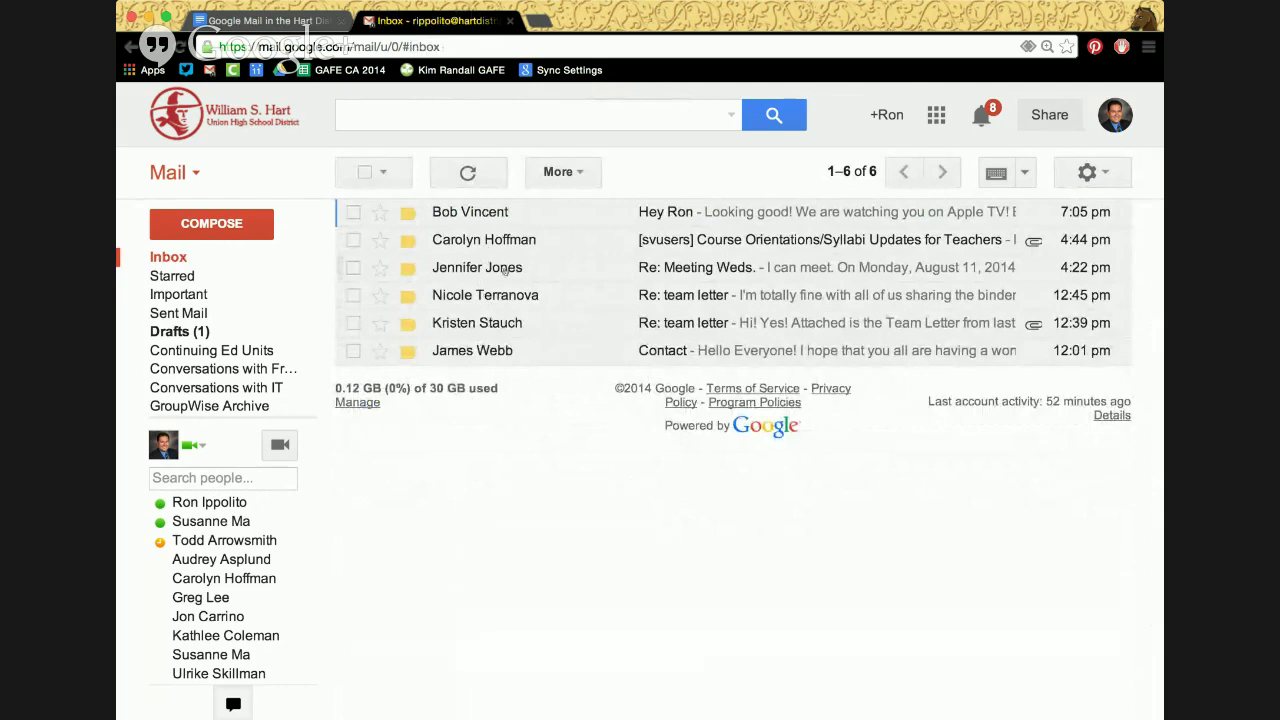
Review the six separate inbox messages and bring up the quick settings menu
mouse_move(477, 268)
mouse_move(498, 322)
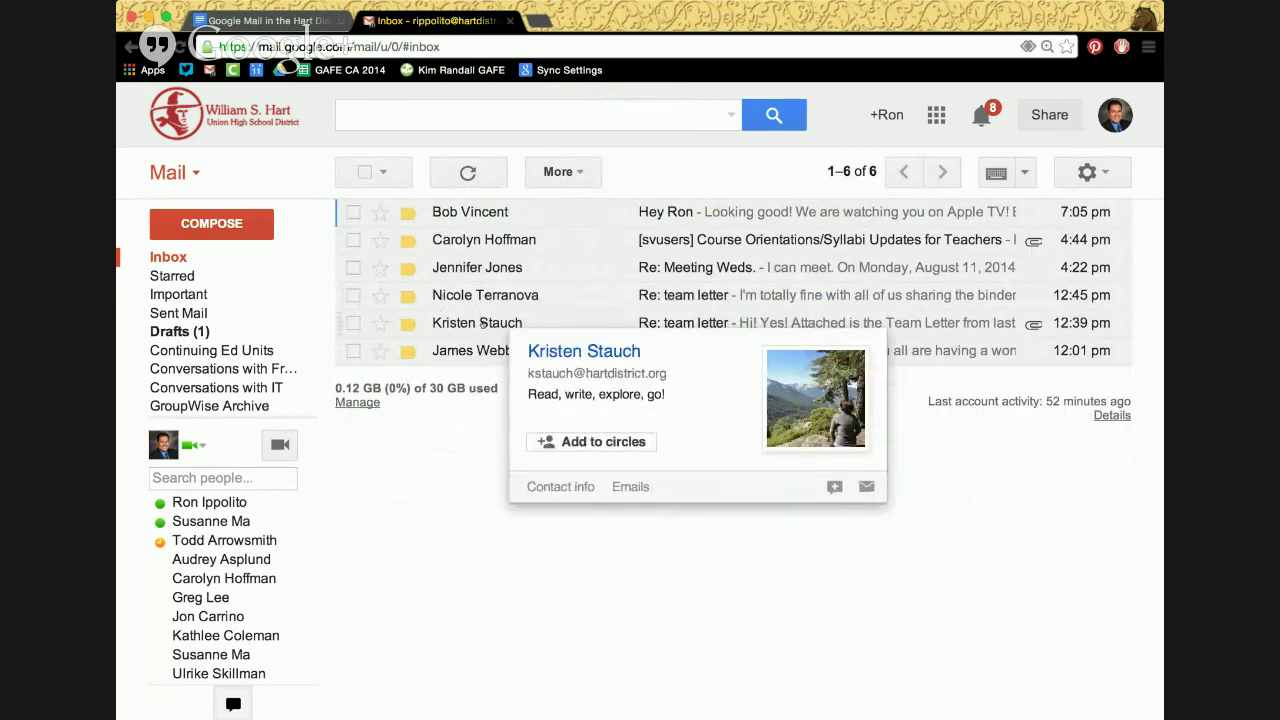
click(1090, 172)
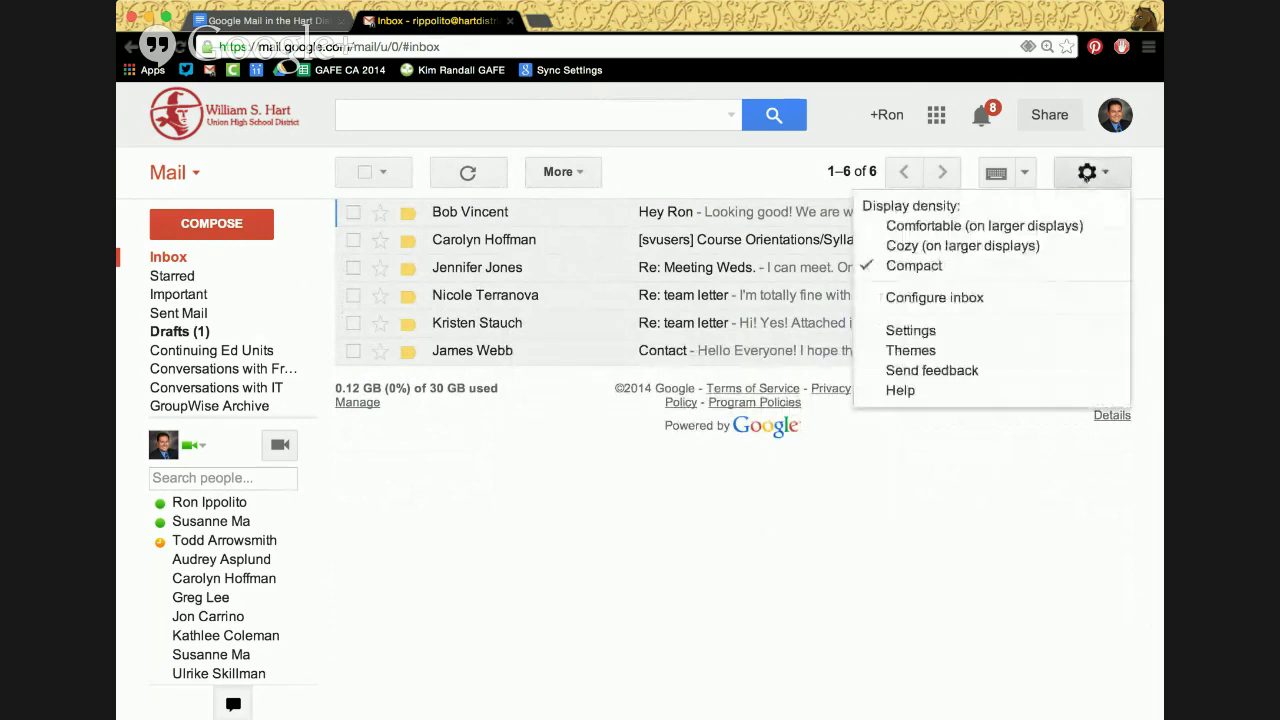
Turn conversation view back on, save, and open the 'Meeting Weds.' thread of three messages
click(971, 329)
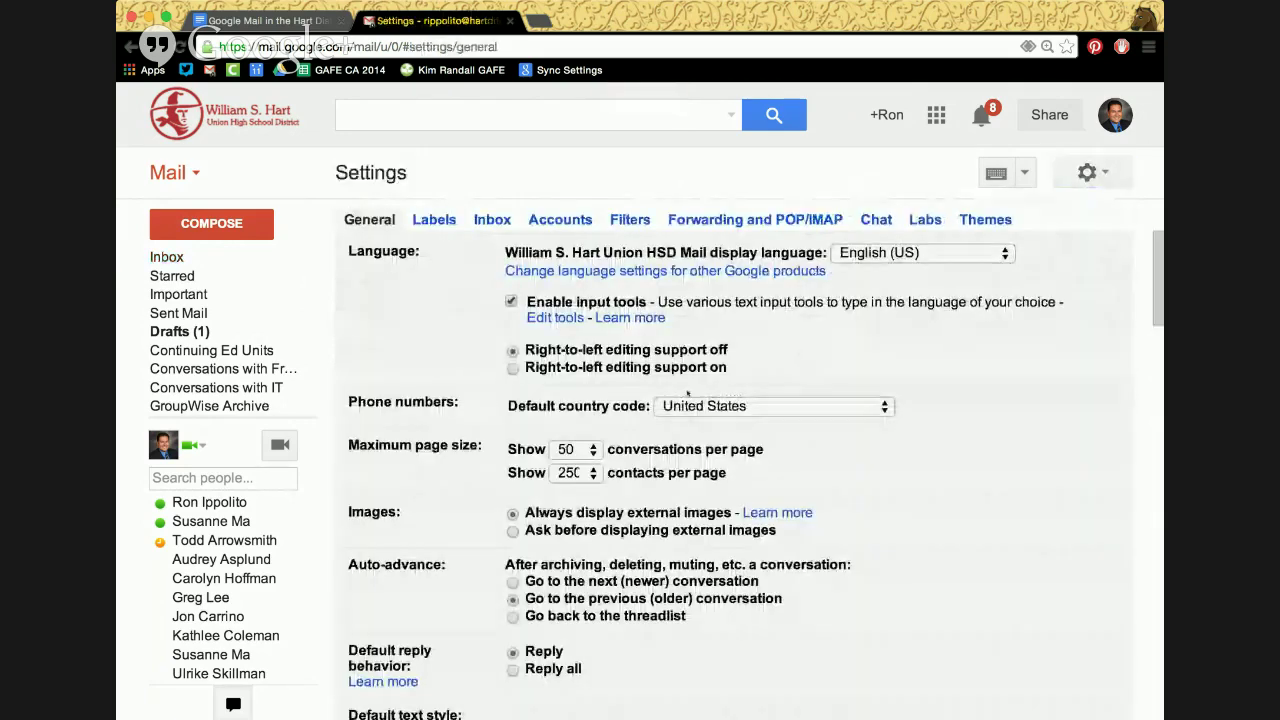
scroll(723, 525, down, 3)
scroll(723, 525, down, 15)
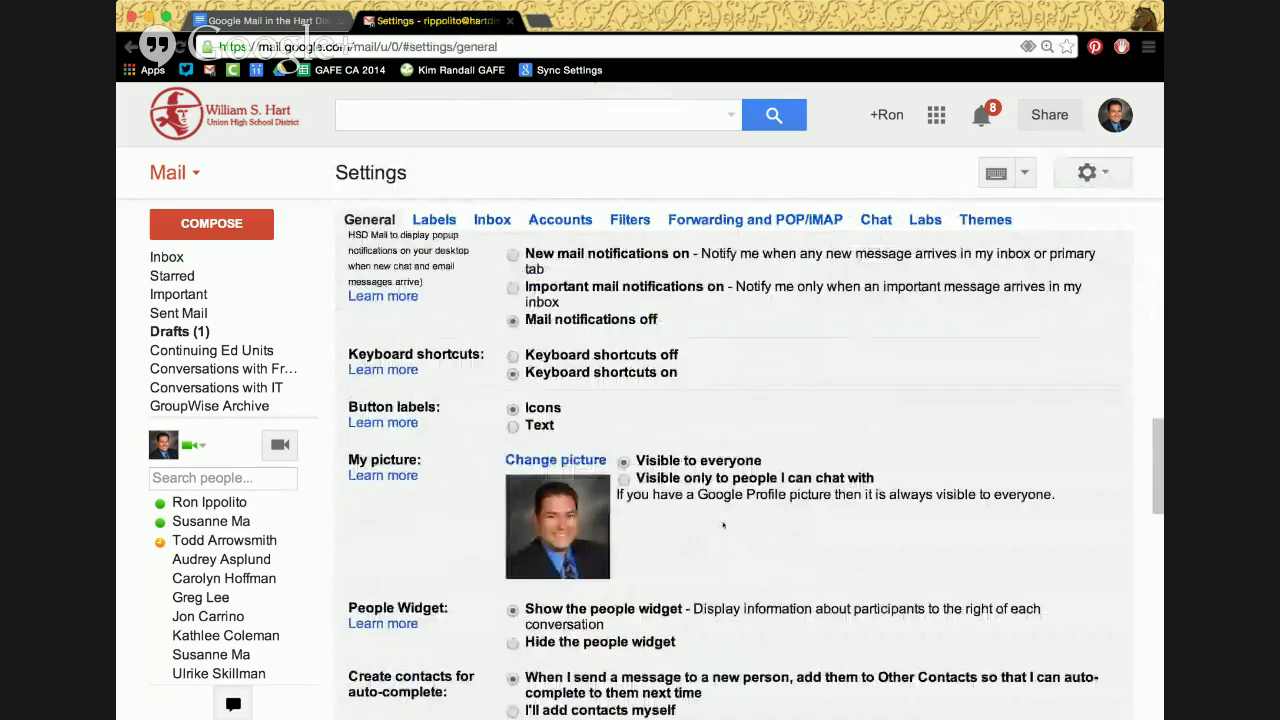
scroll(723, 525, up, 7)
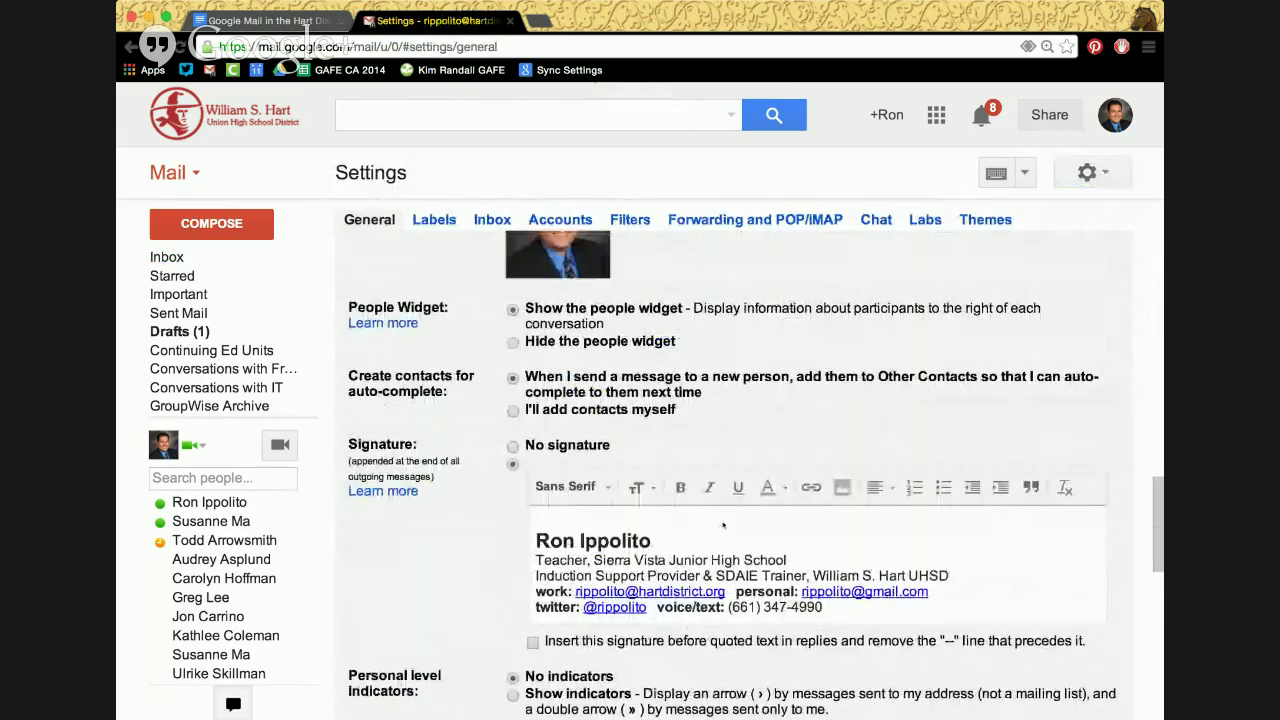
scroll(723, 525, up, 5)
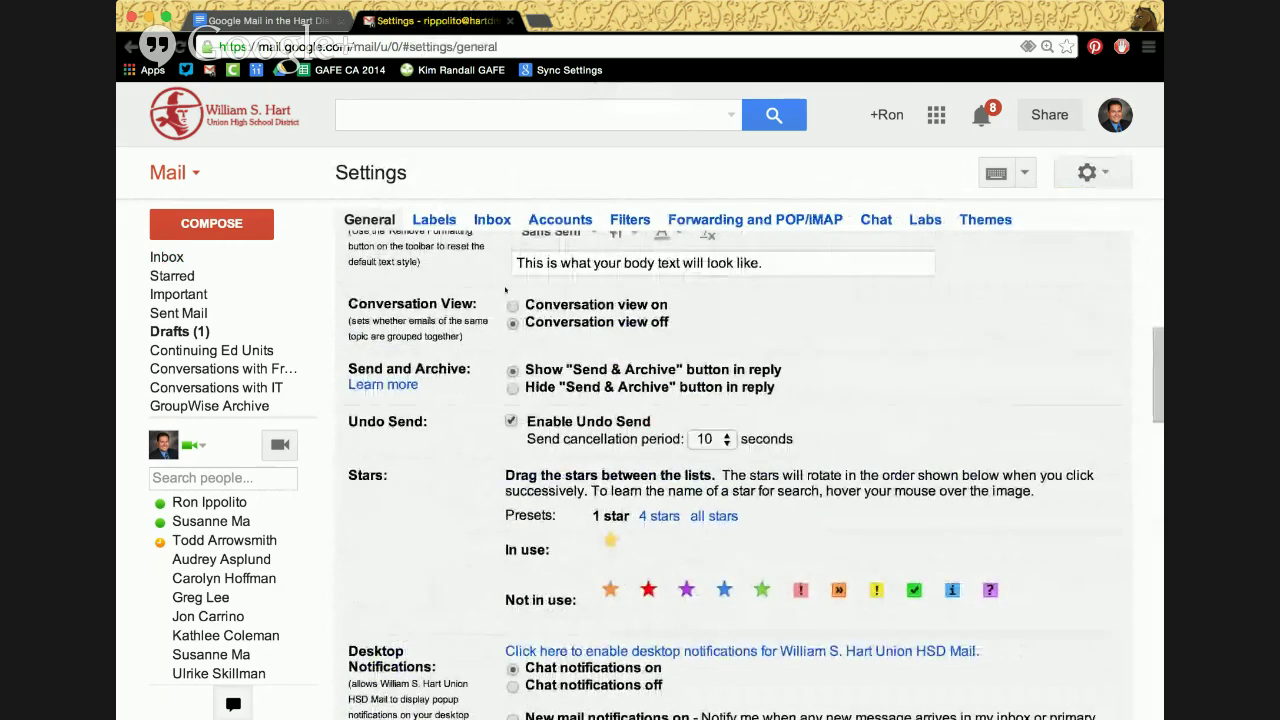
click(513, 305)
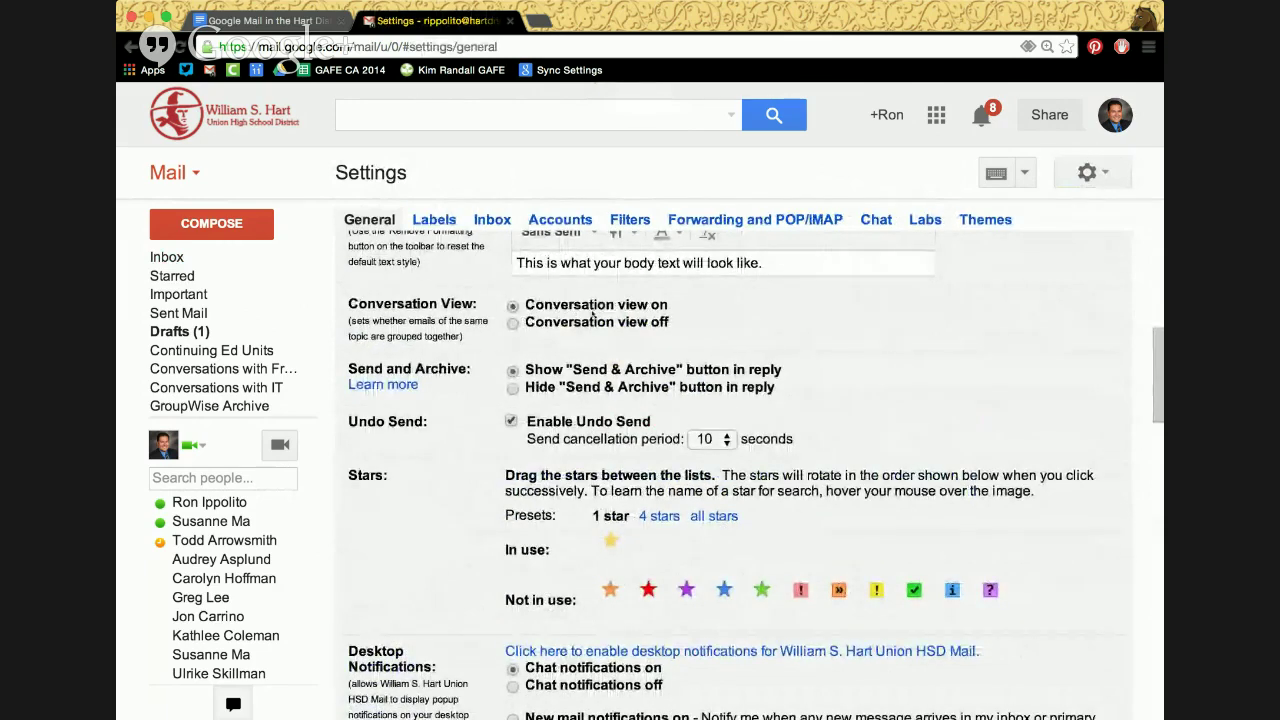
scroll(723, 436, down, 10)
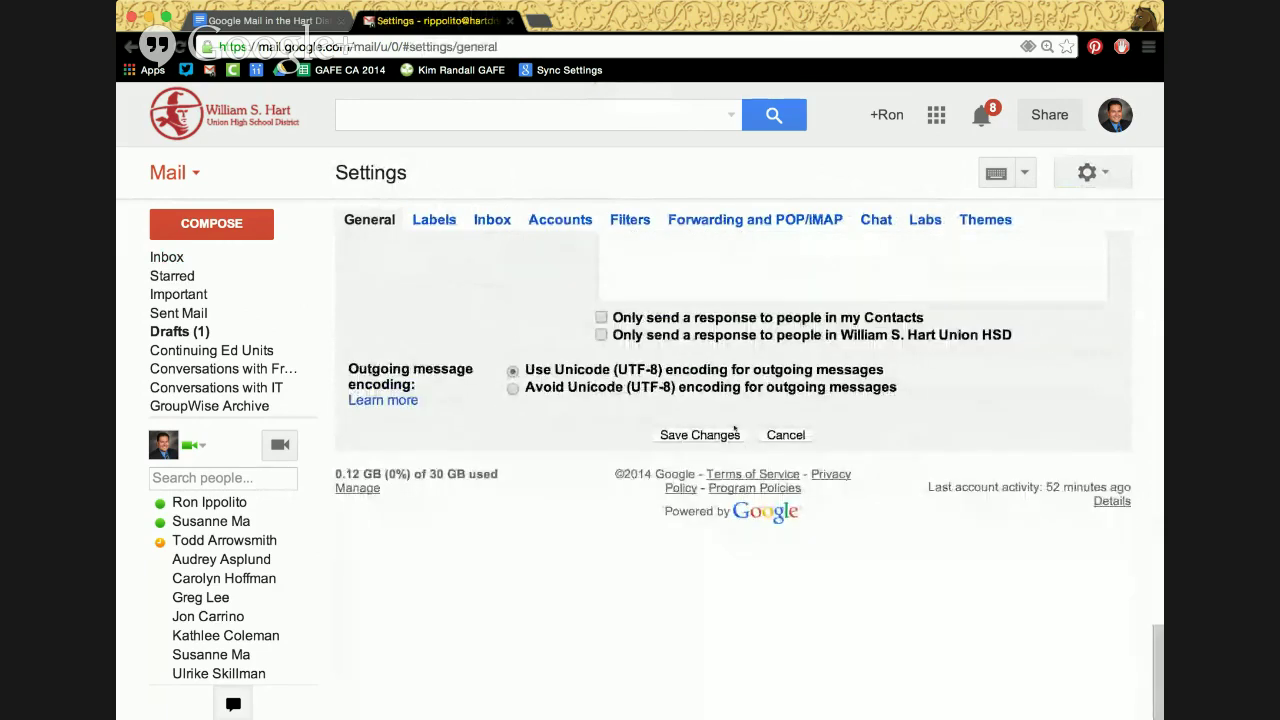
click(700, 435)
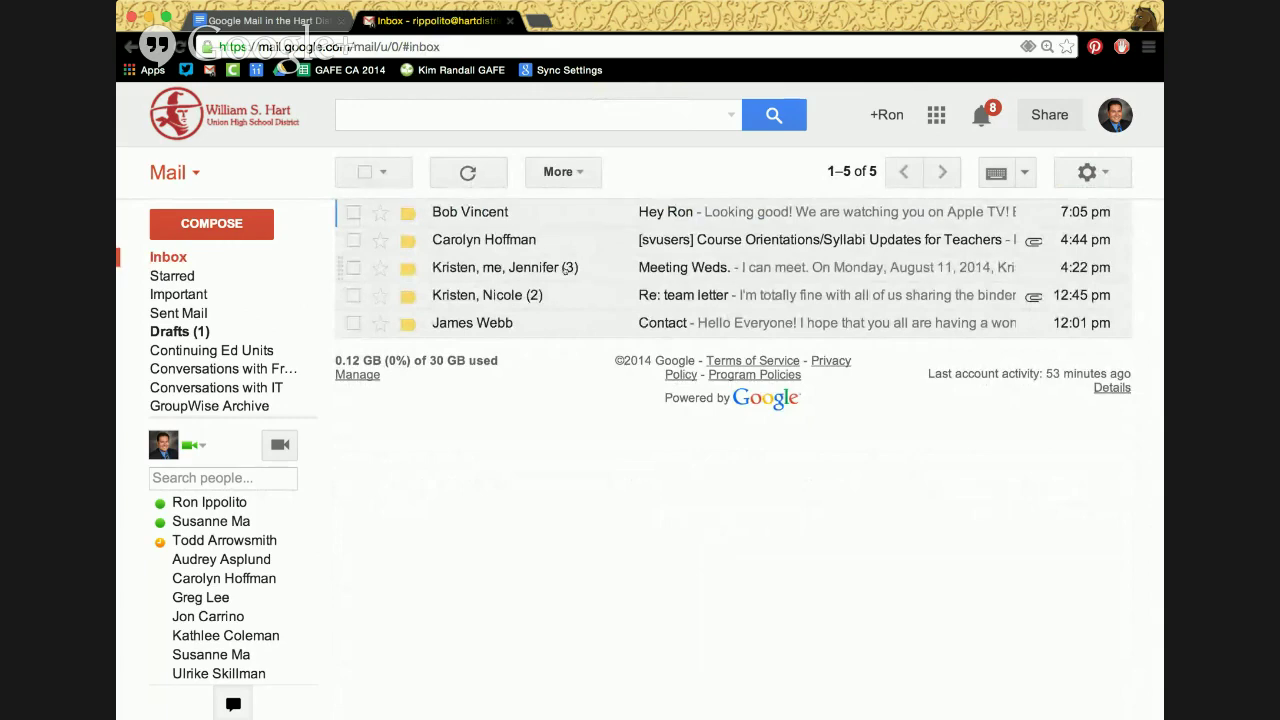
click(566, 268)
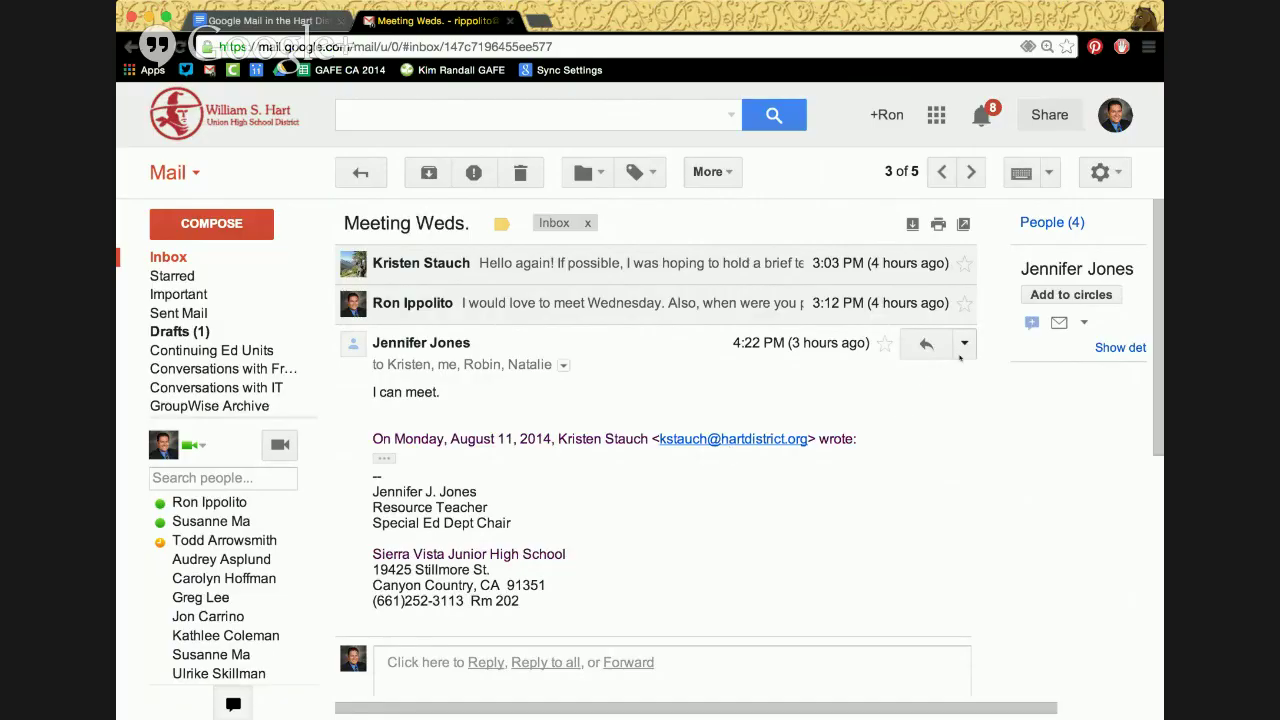
Expand the message's reply options, then go back to the inbox search box
click(965, 345)
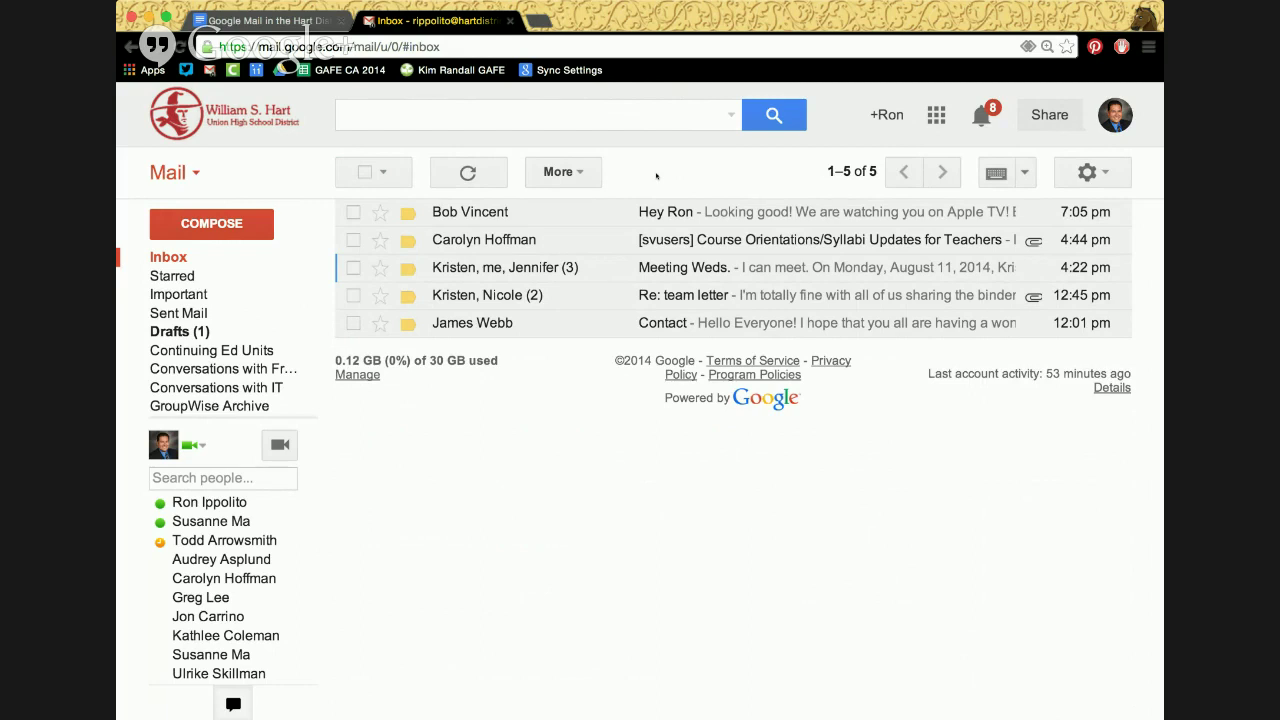
click(684, 114)
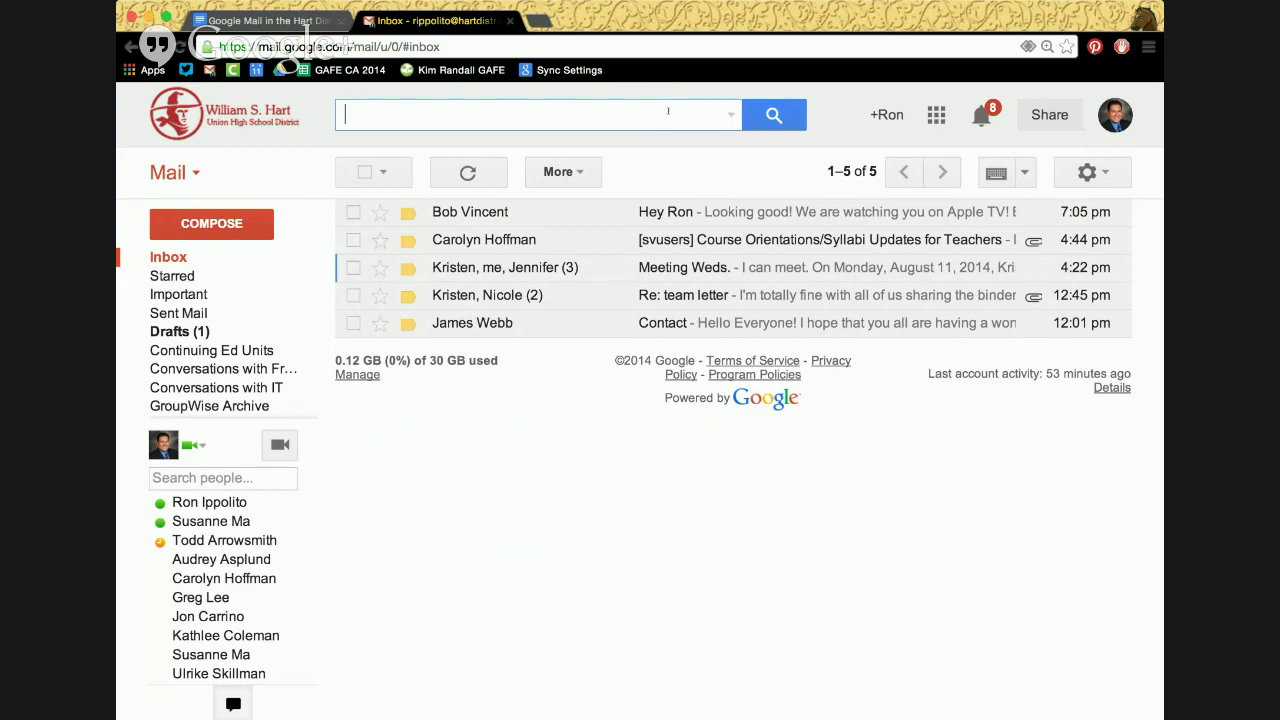
Search 'to:' the colleague's suggested address, browse the results, and return to the inbox
text(to:)
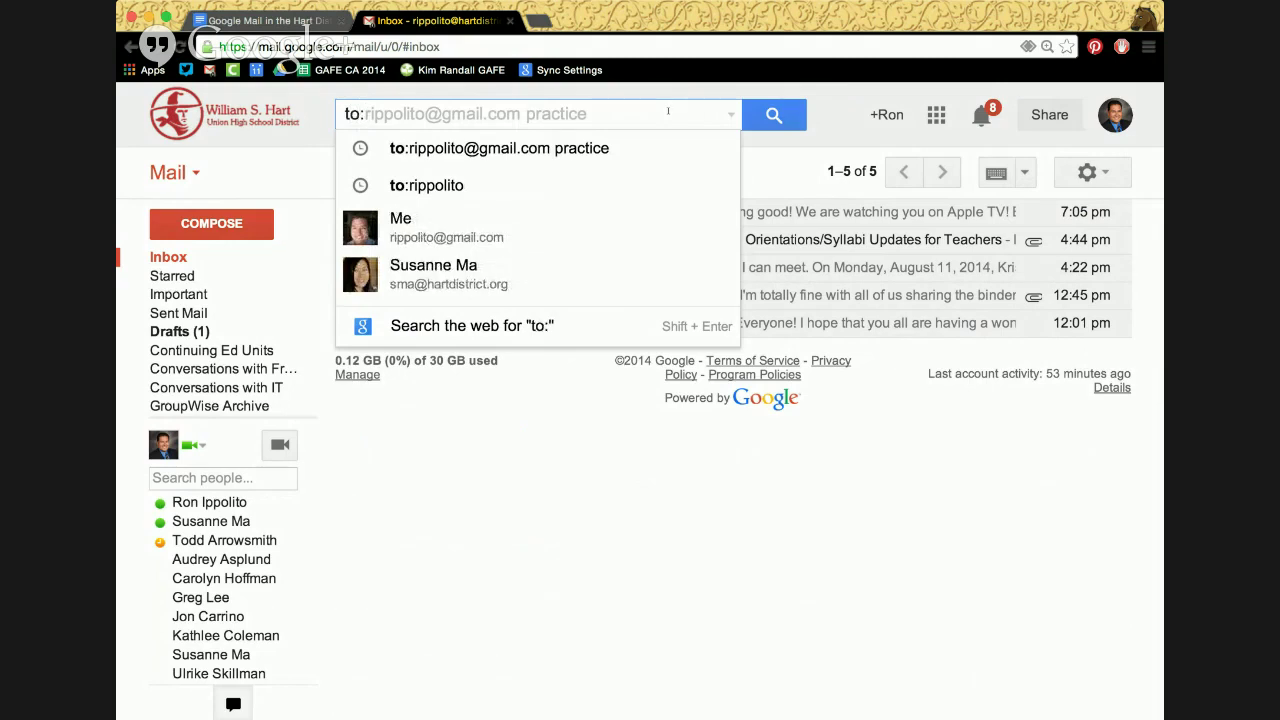
text(laura)
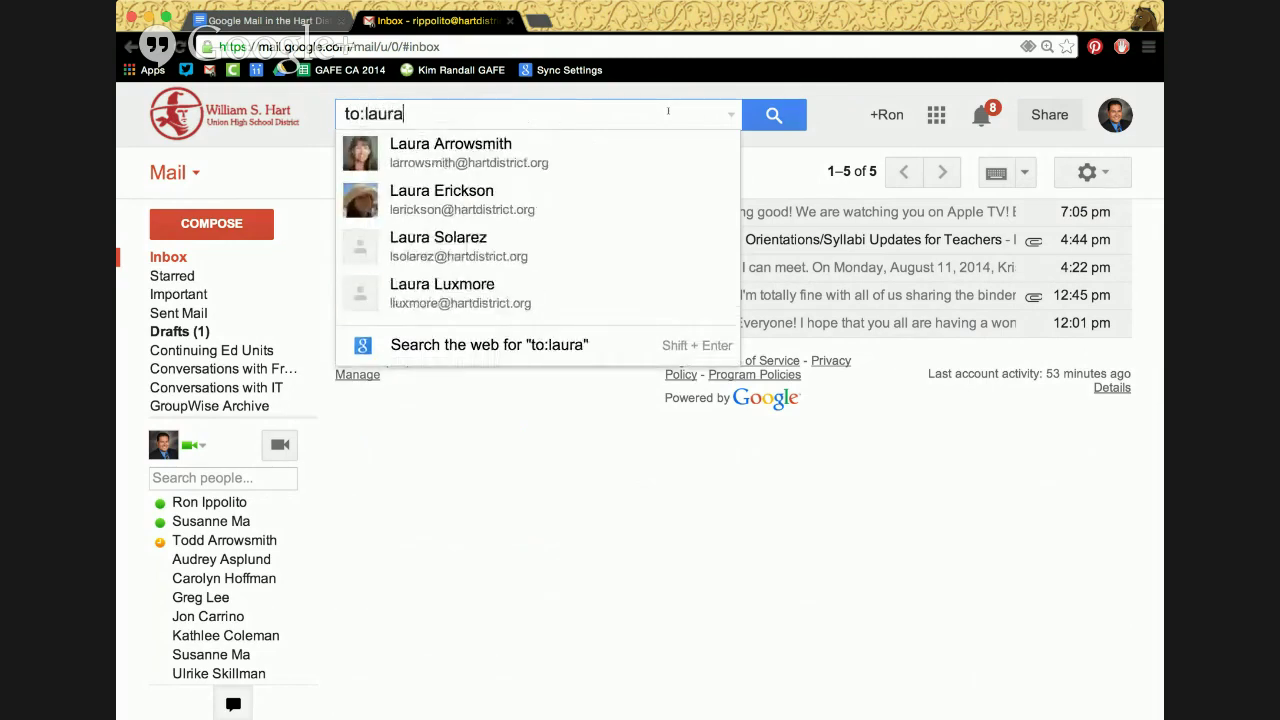
key(Down)
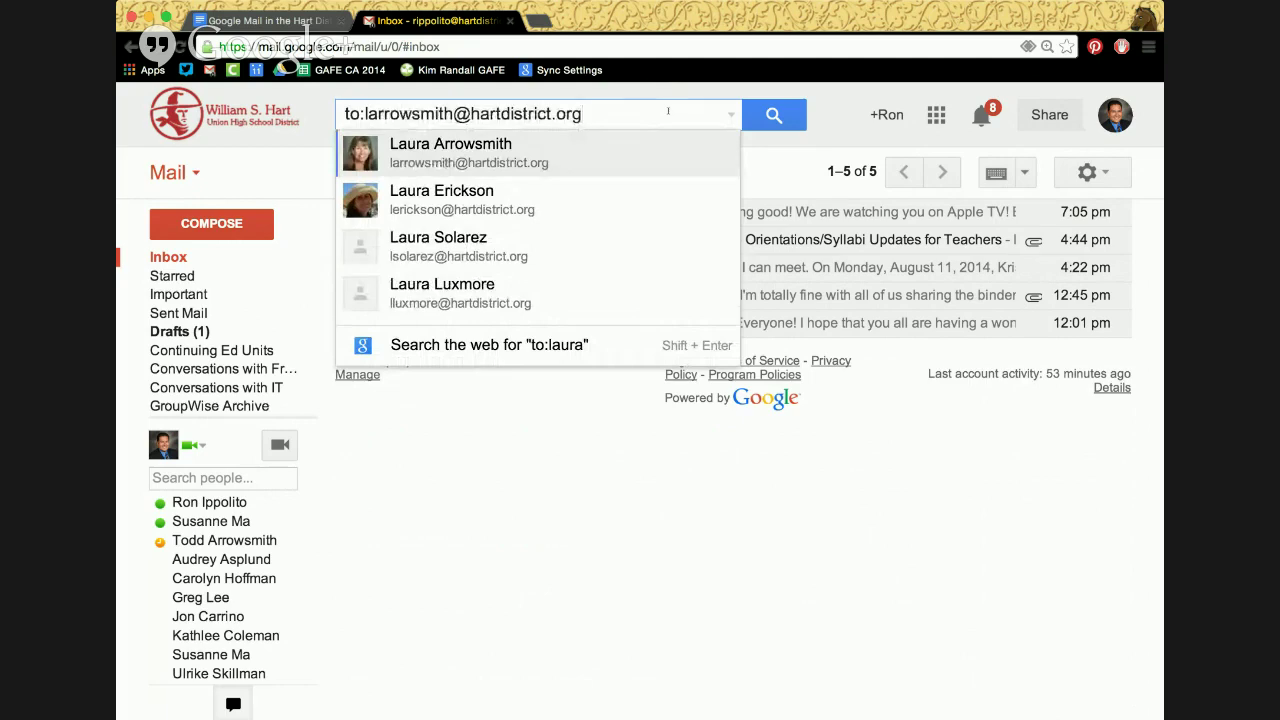
key(Return)
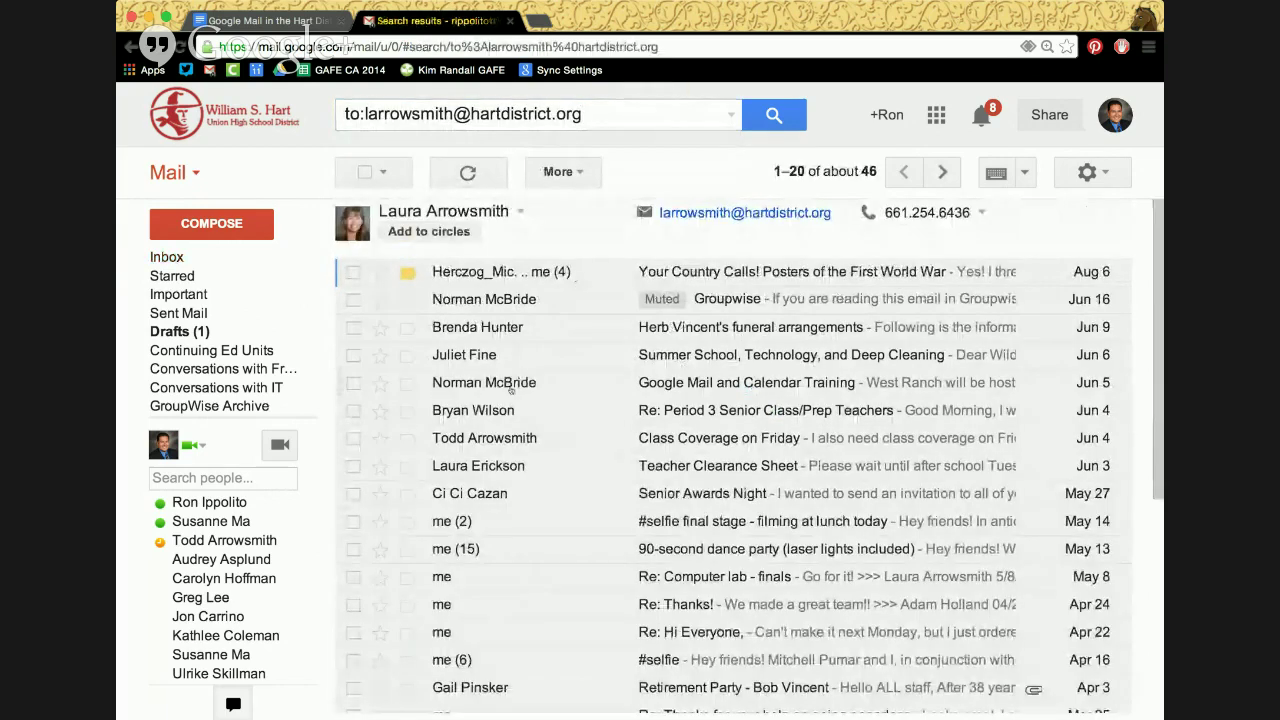
mouse_move(506, 382)
scroll(506, 382, down, 2)
scroll(511, 391, up, 2)
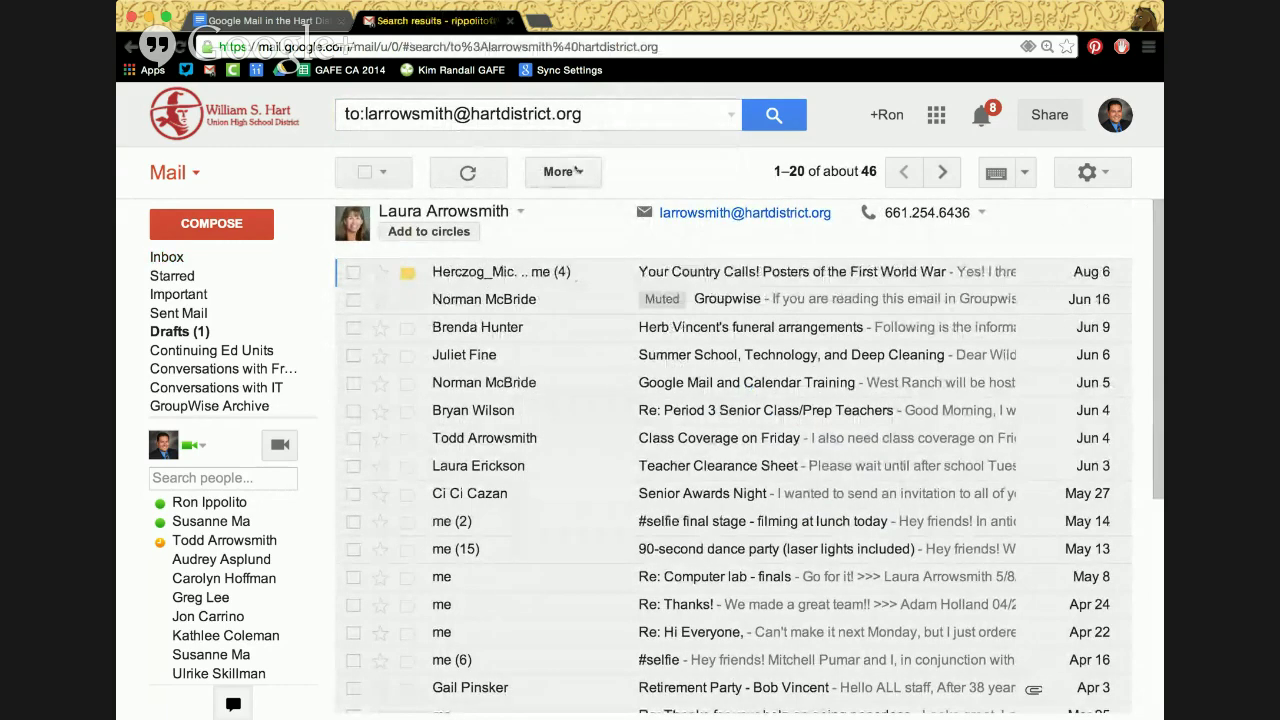
click(201, 258)
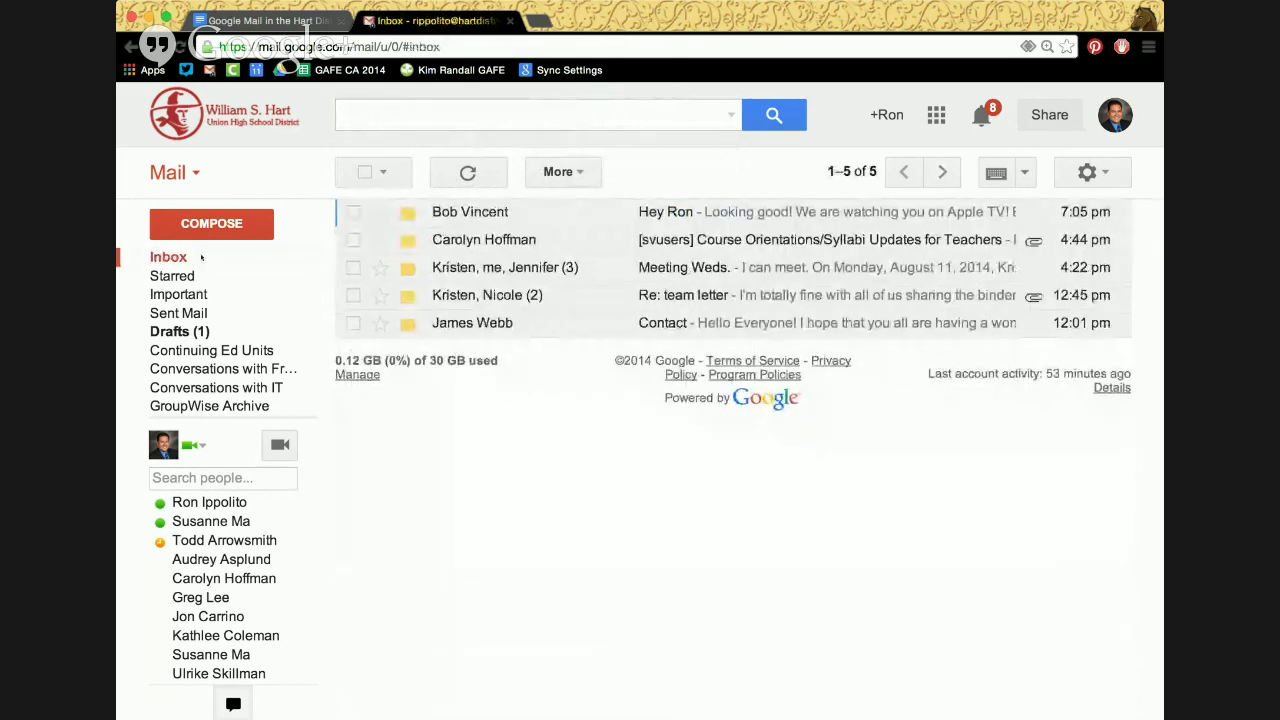
Search to the colleague with from:me, about 43 results, and show the search options
click(394, 116)
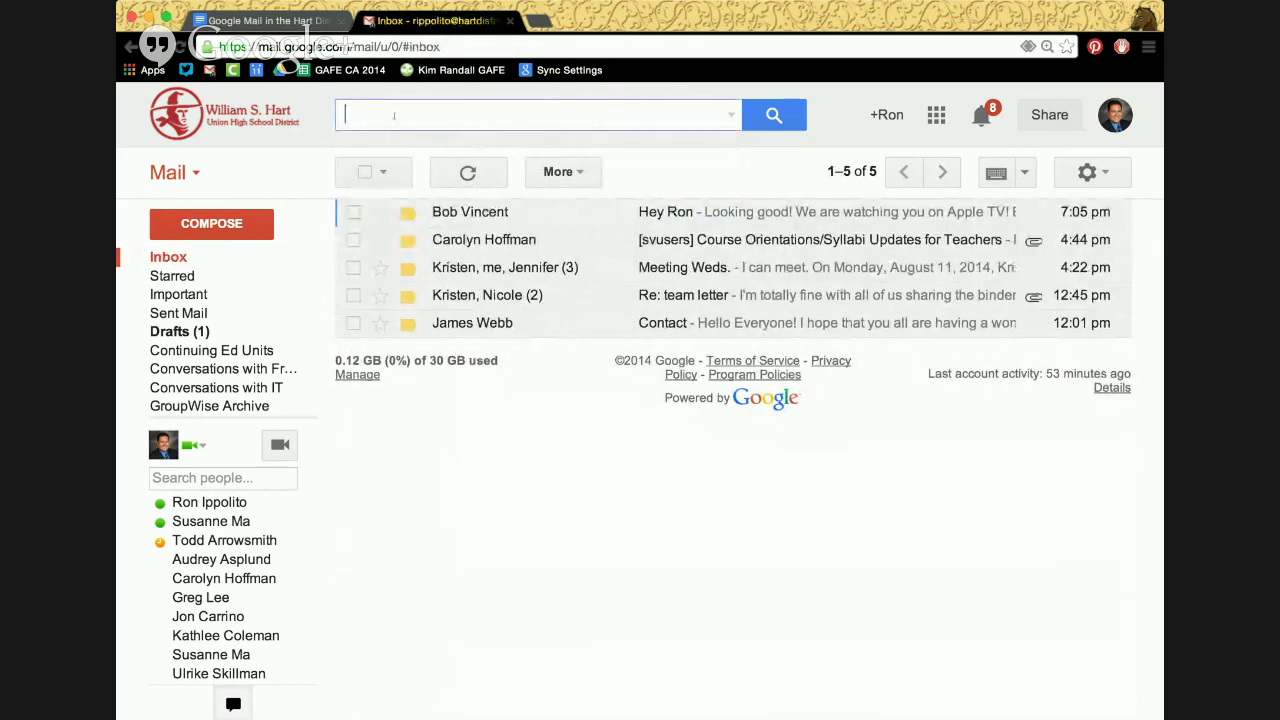
text(to:)
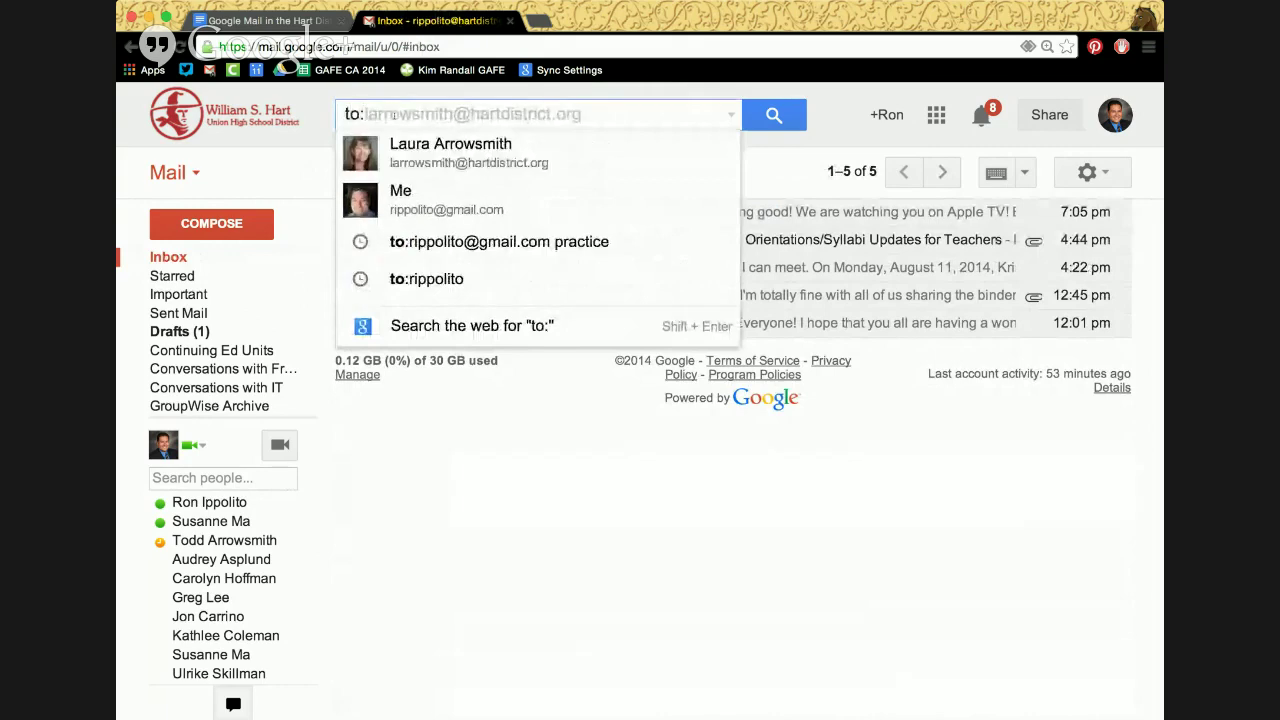
key(Down)
text(fro)
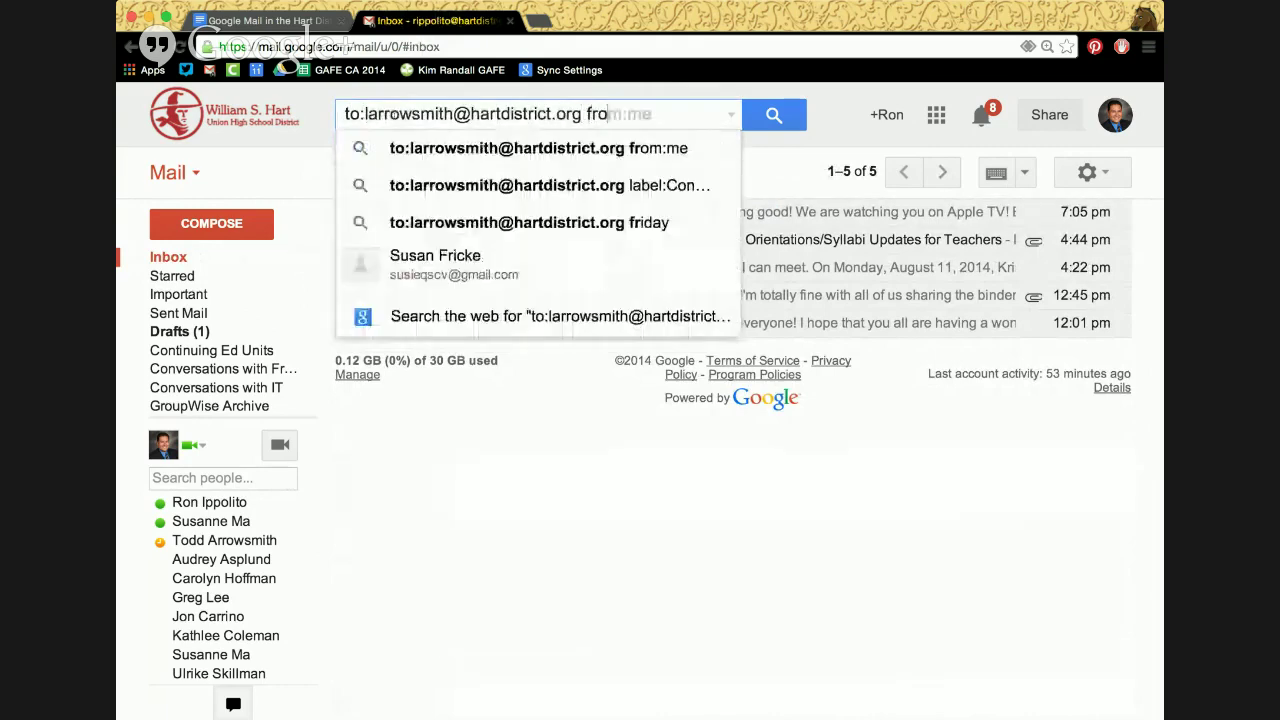
text(m:me)
key(Return)
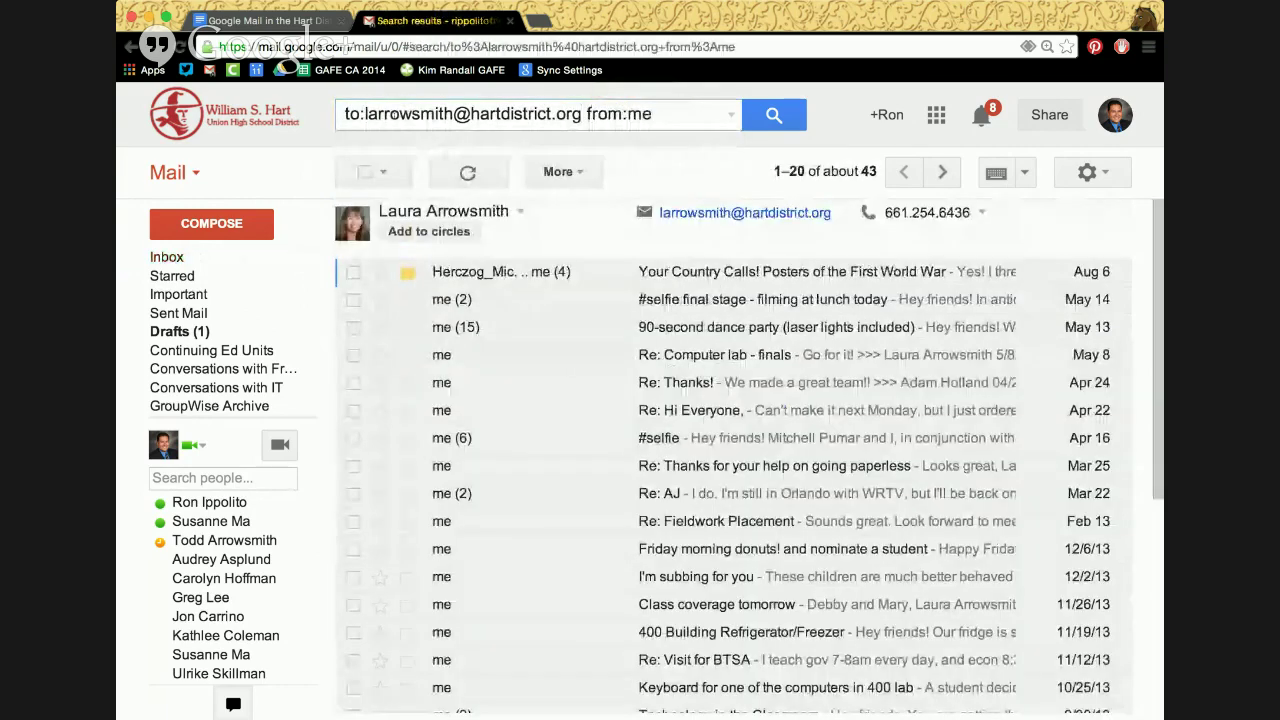
scroll(511, 497, down, 3)
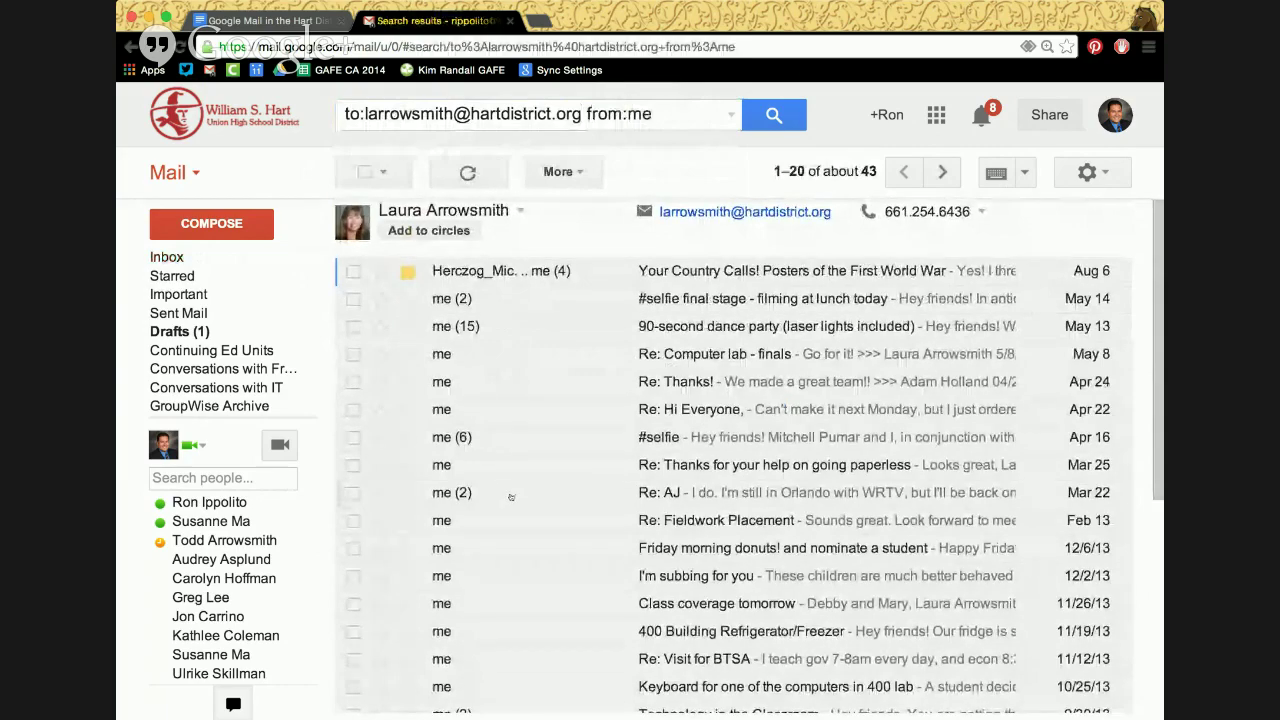
scroll(511, 497, up, 3)
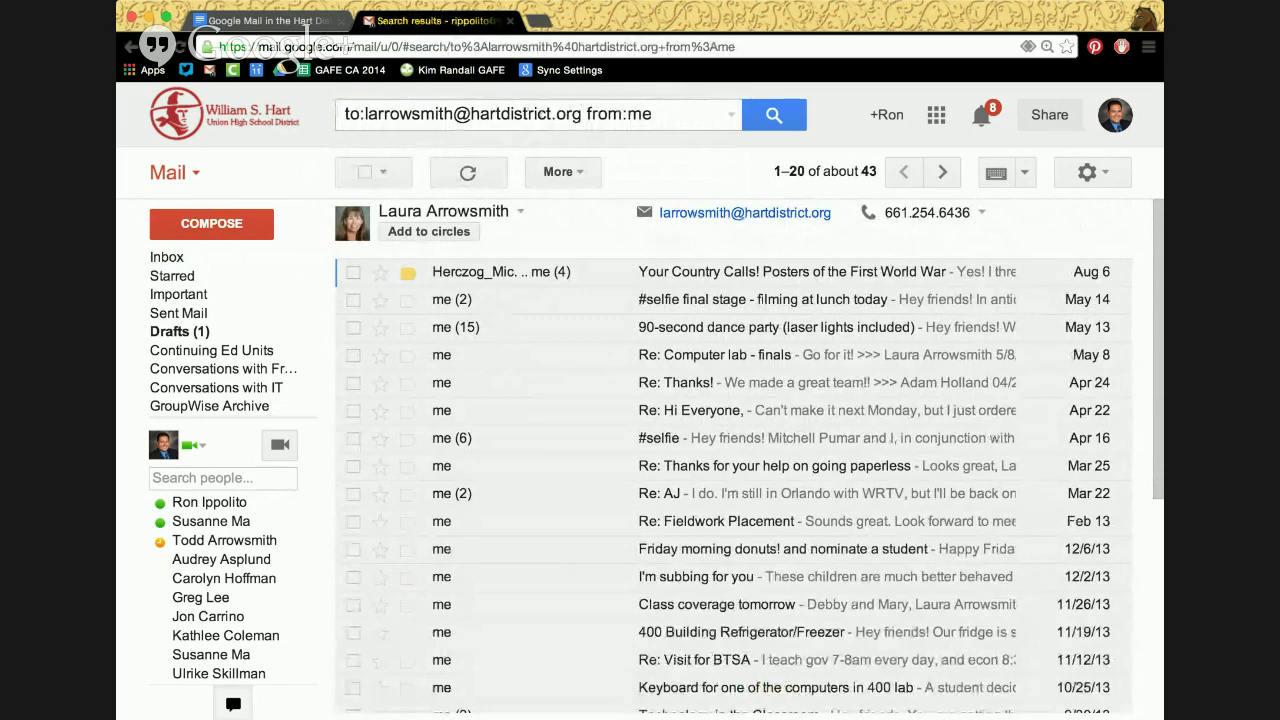
click(731, 115)
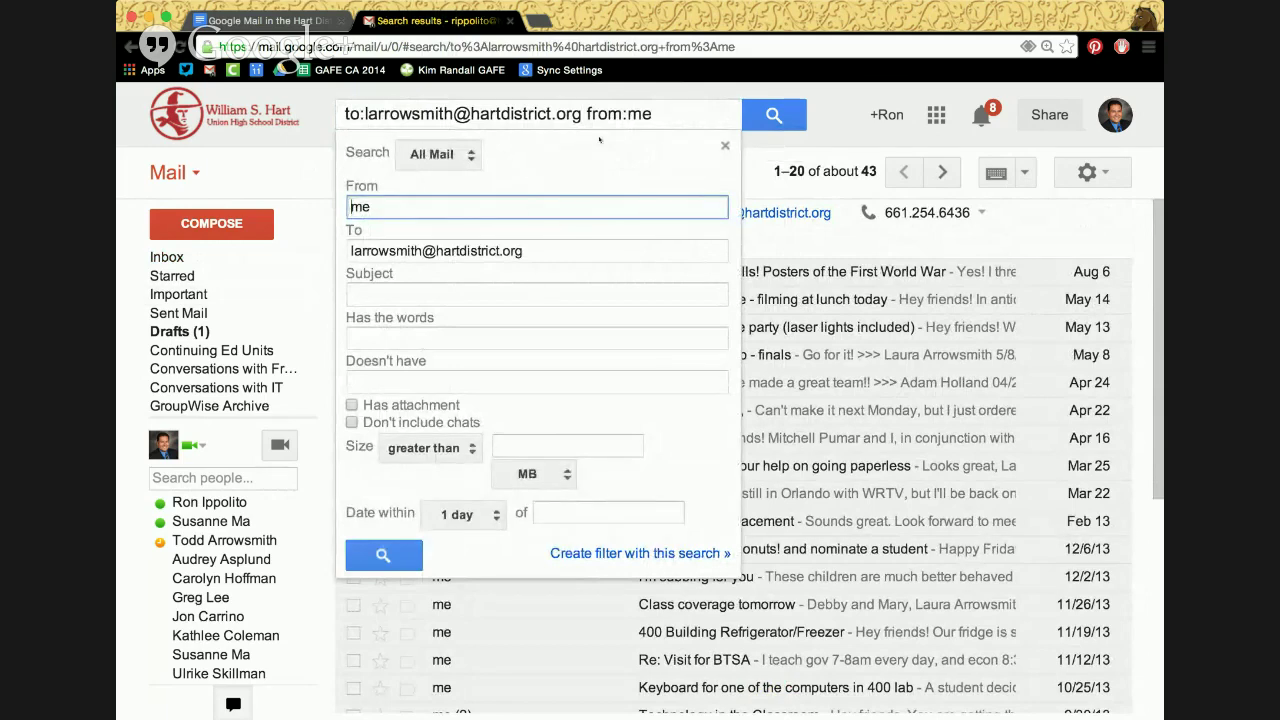
Close and reopen the advanced search panel with every criterion blank
click(660, 122)
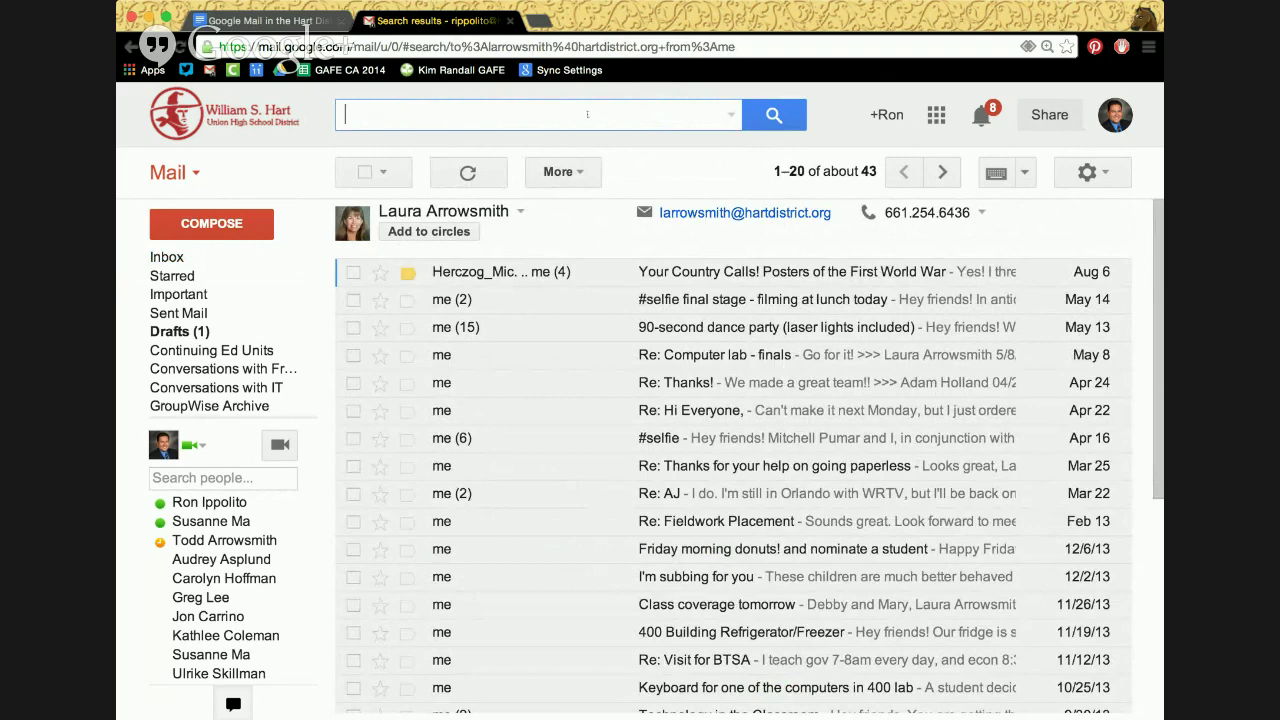
click(732, 117)
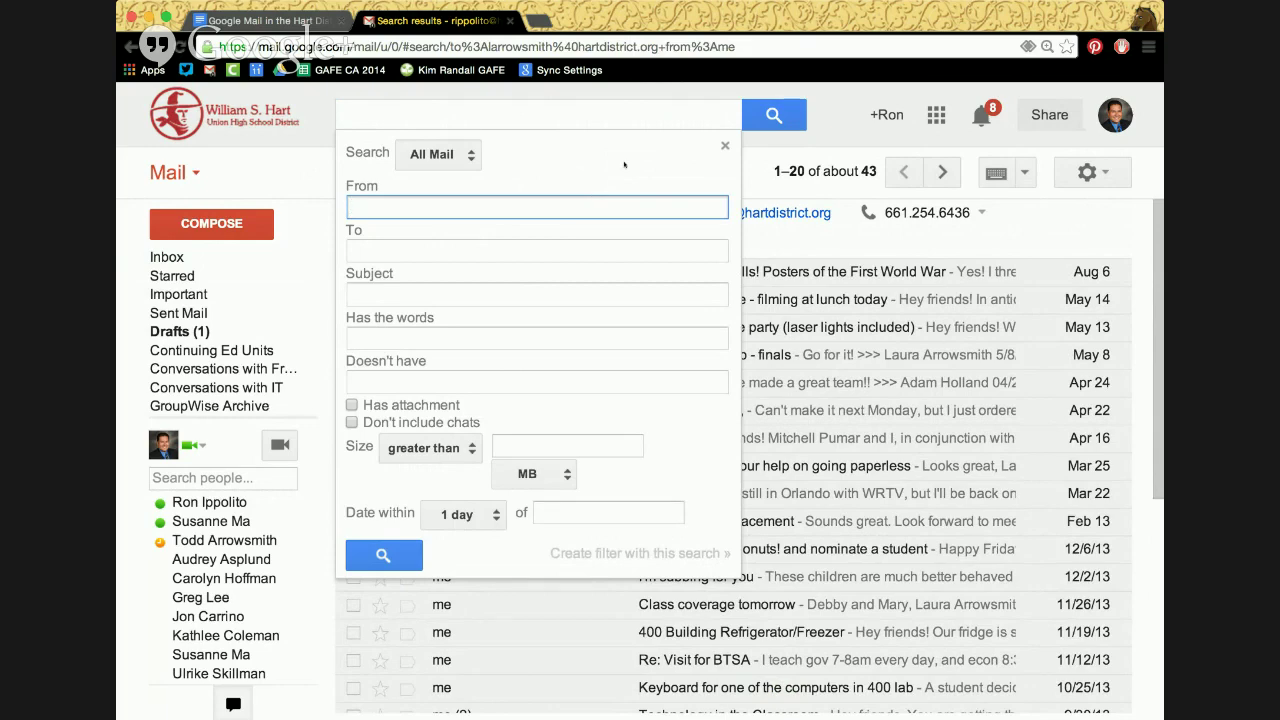
Set the From criterion to the colleague's suggested address
text(laura)
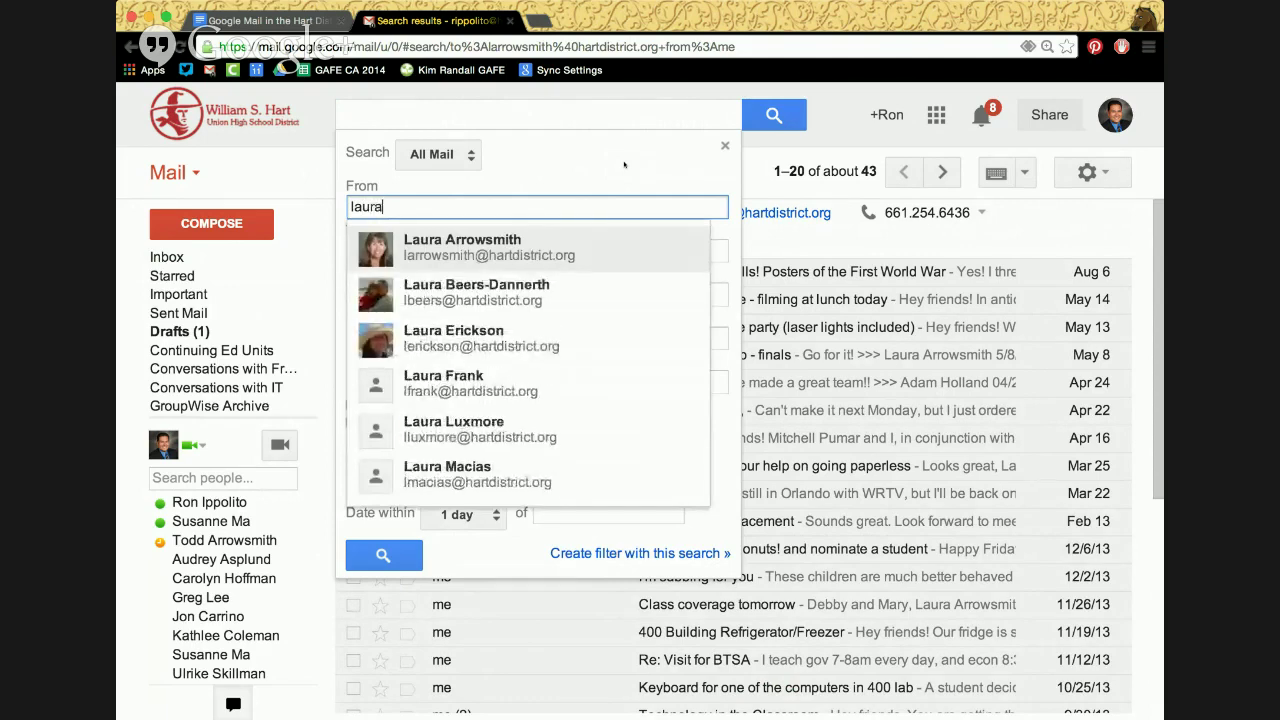
key(Down)
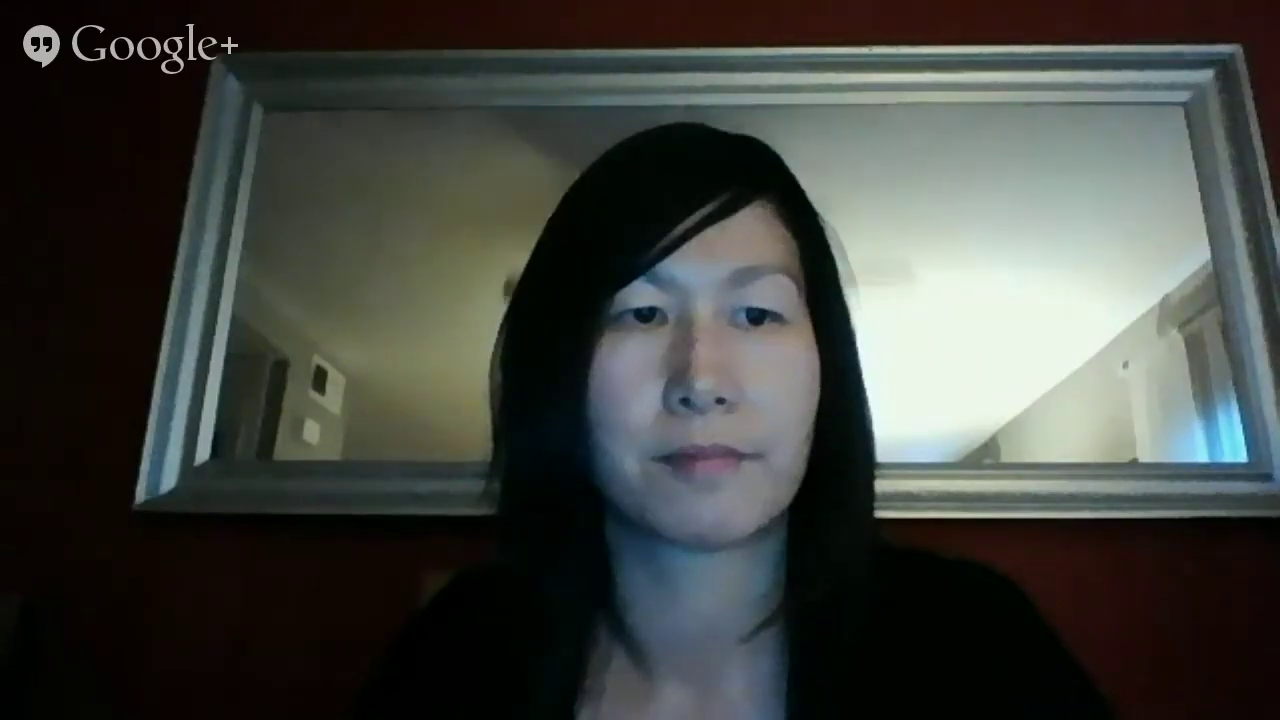
key(Return)
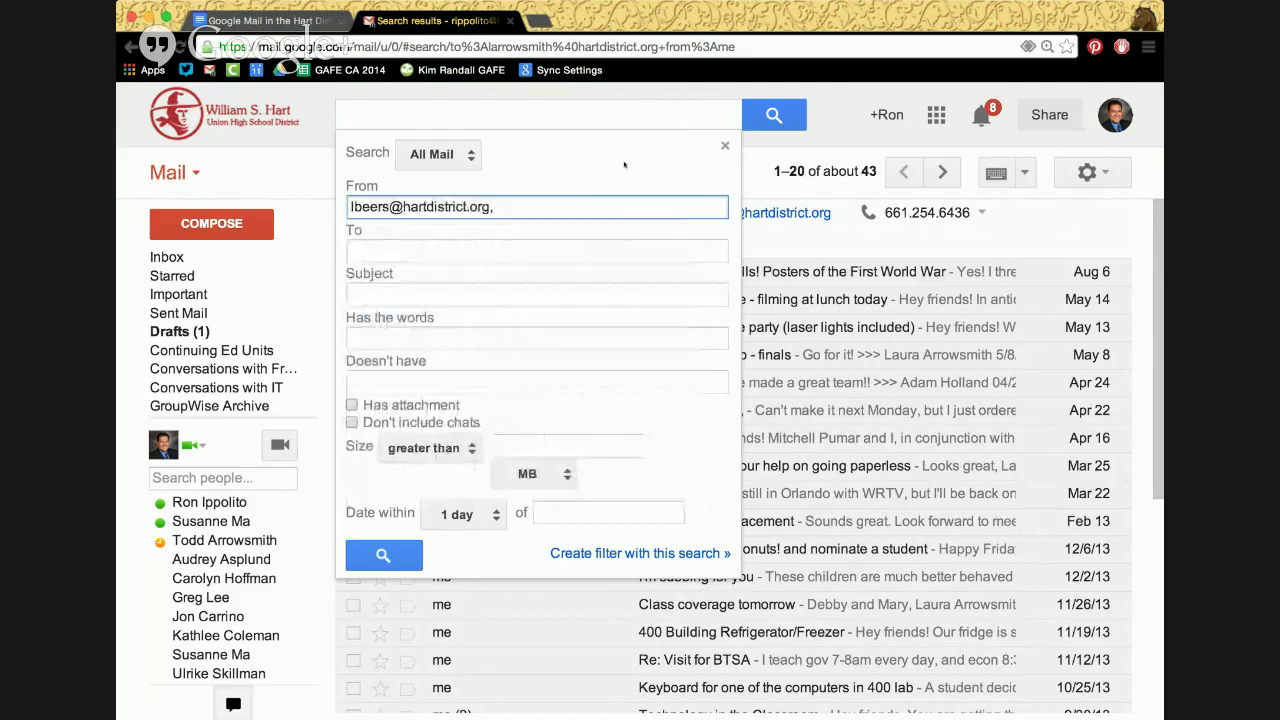
key(Tab)
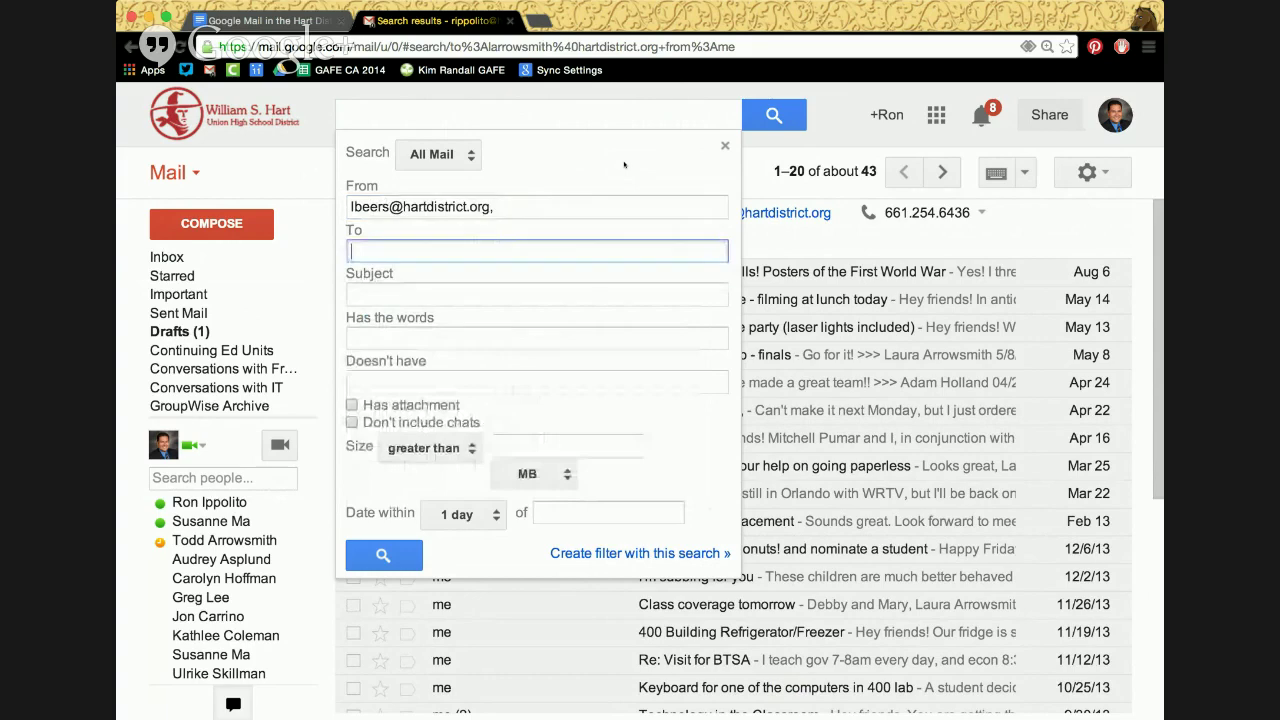
Enter my own district address as the To criterion
text(mr)
key(Return)
key(BackSpace)
key(BackSpace)
key(BackSpace)
key(BackSpace)
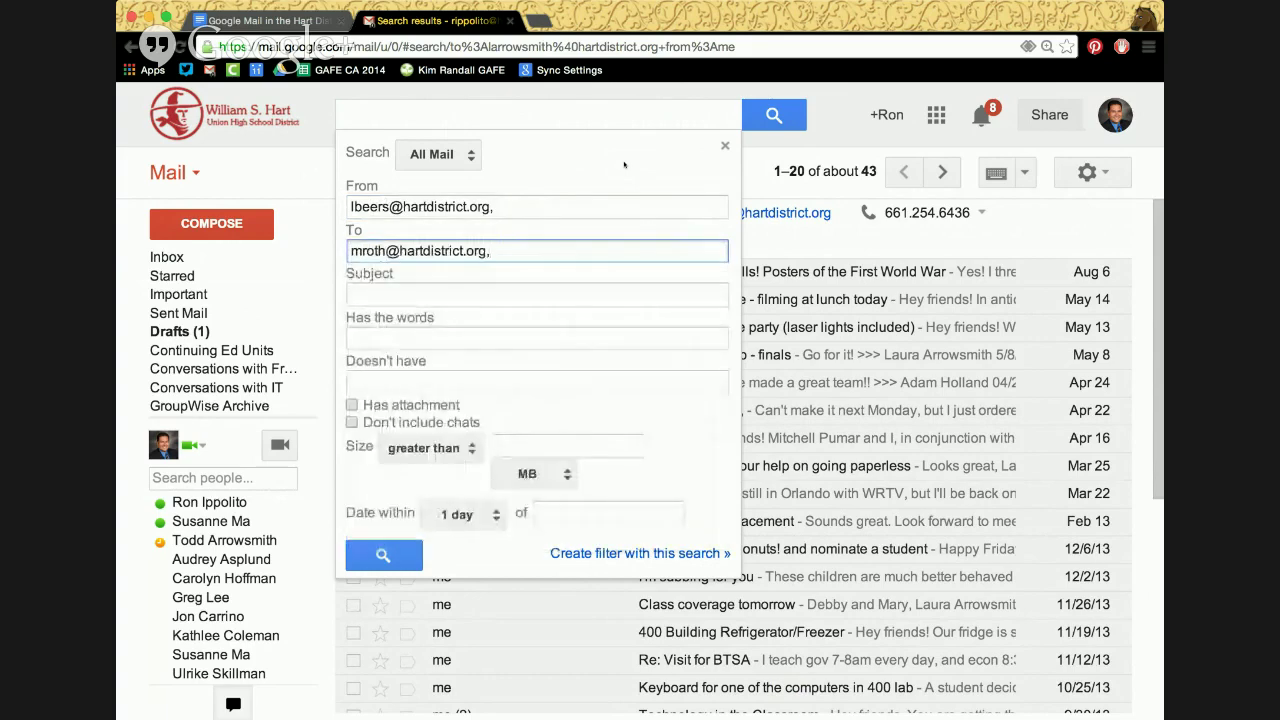
key(BackSpace)
key(BackSpace)
key(BackSpace)
key(BackSpace)
key(BackSpace)
key(BackSpace)
key(BackSpace)
key(BackSpace)
key(BackSpace)
key(BackSpace)
key(BackSpace)
key(BackSpace)
key(BackSpace)
key(BackSpace)
key(BackSpace)
key(BackSpace)
key(BackSpace)
key(BackSpace)
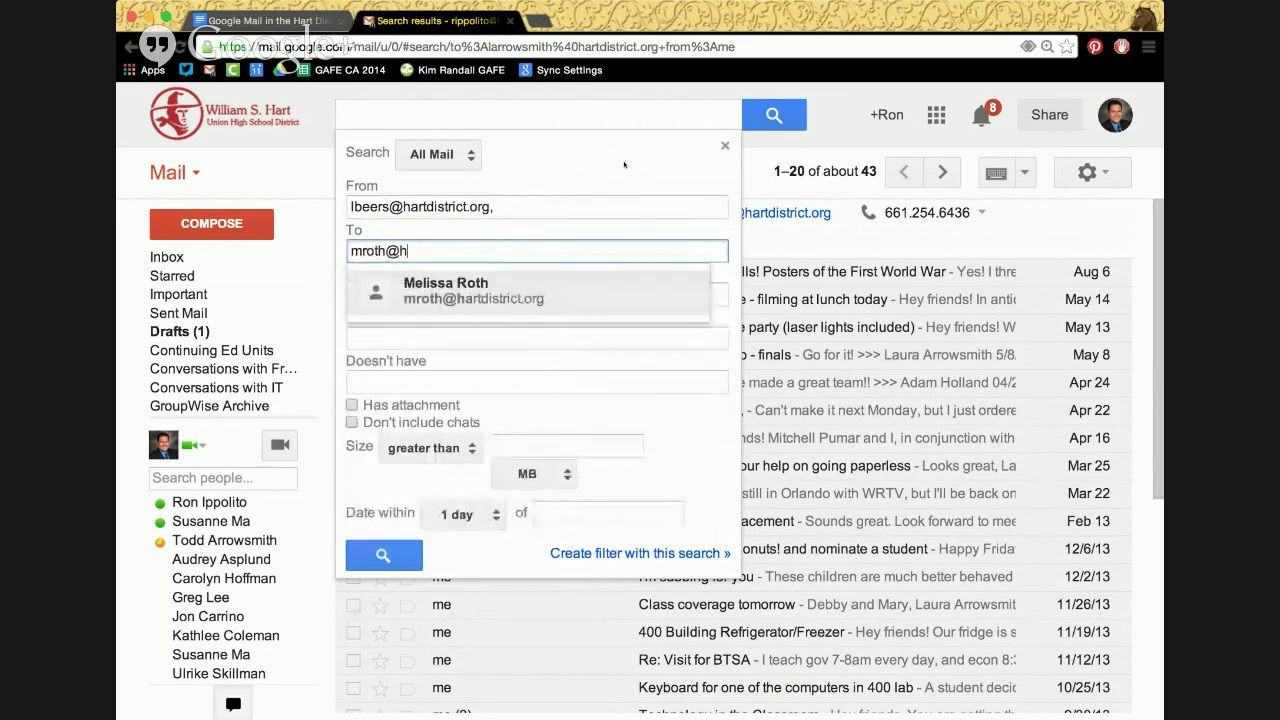
text(r)
key(BackSpace)
key(BackSpace)
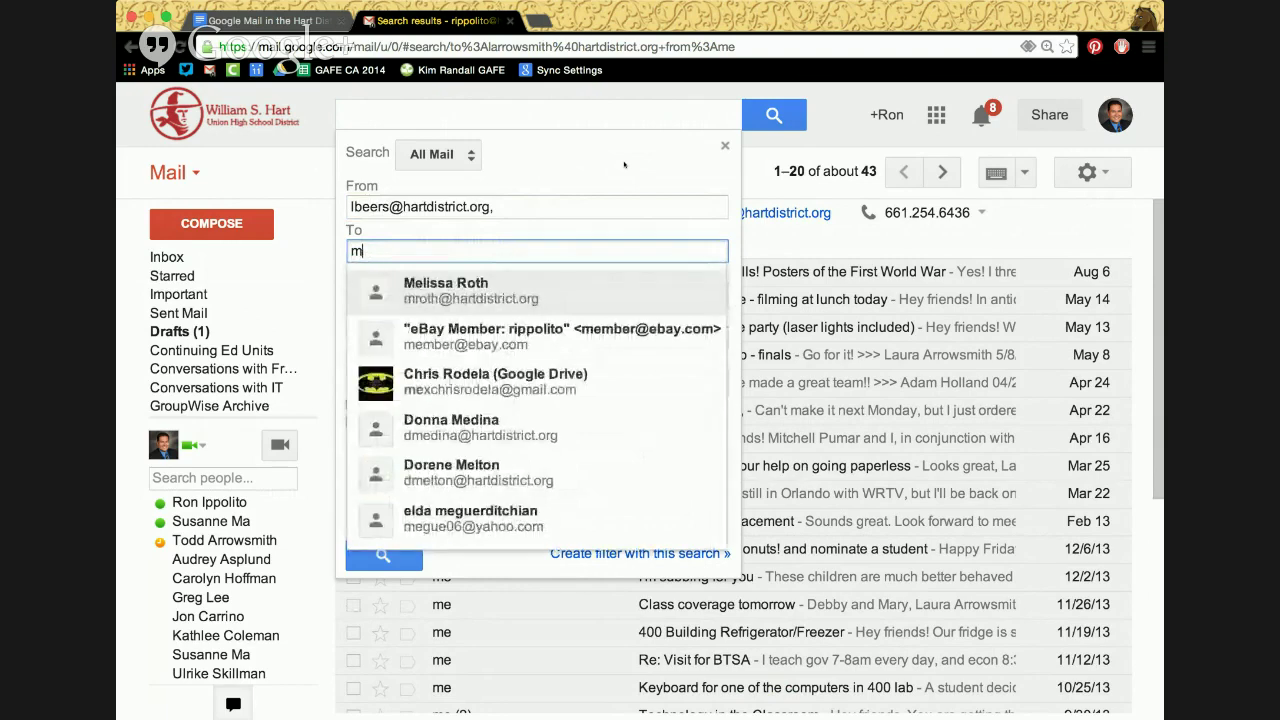
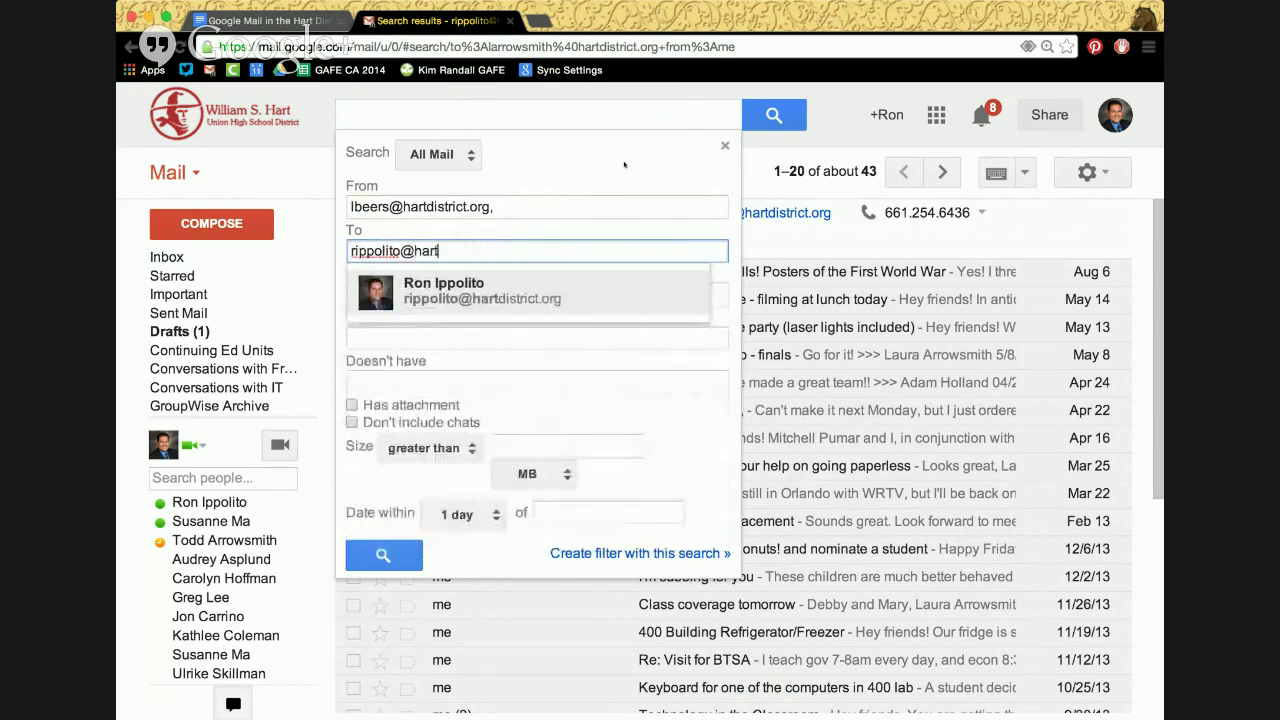
key(Return)
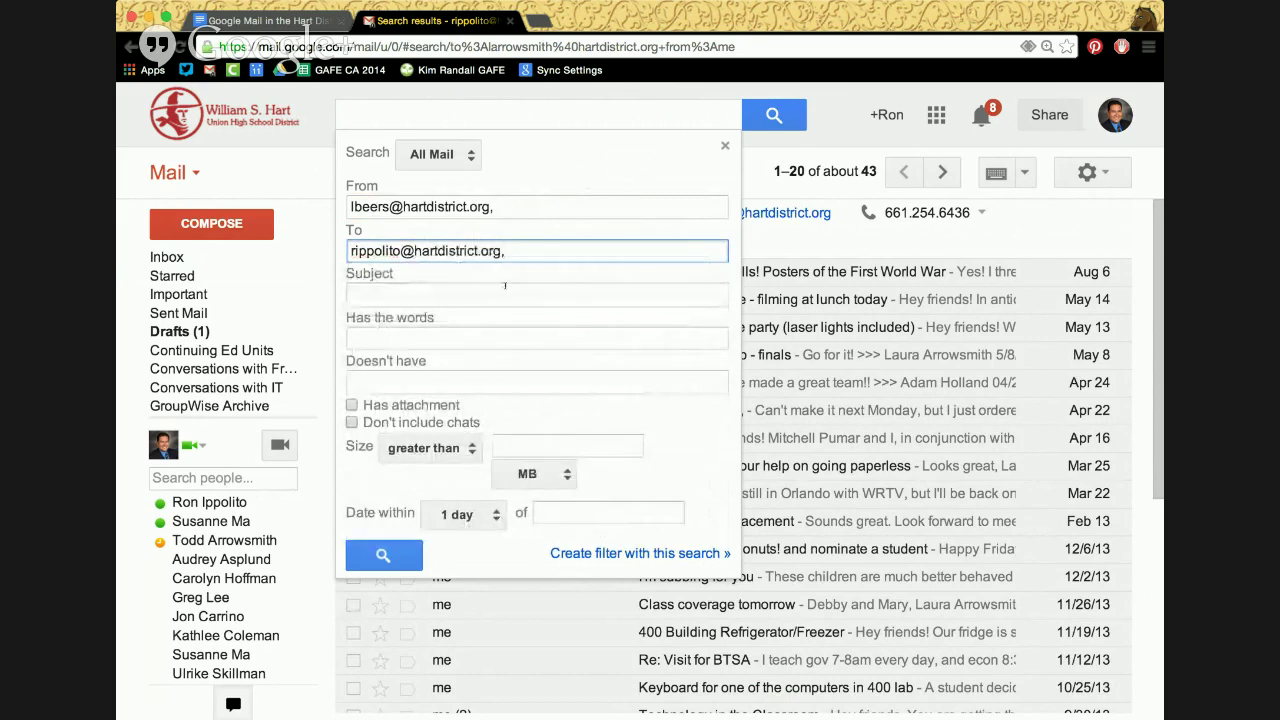
click(501, 295)
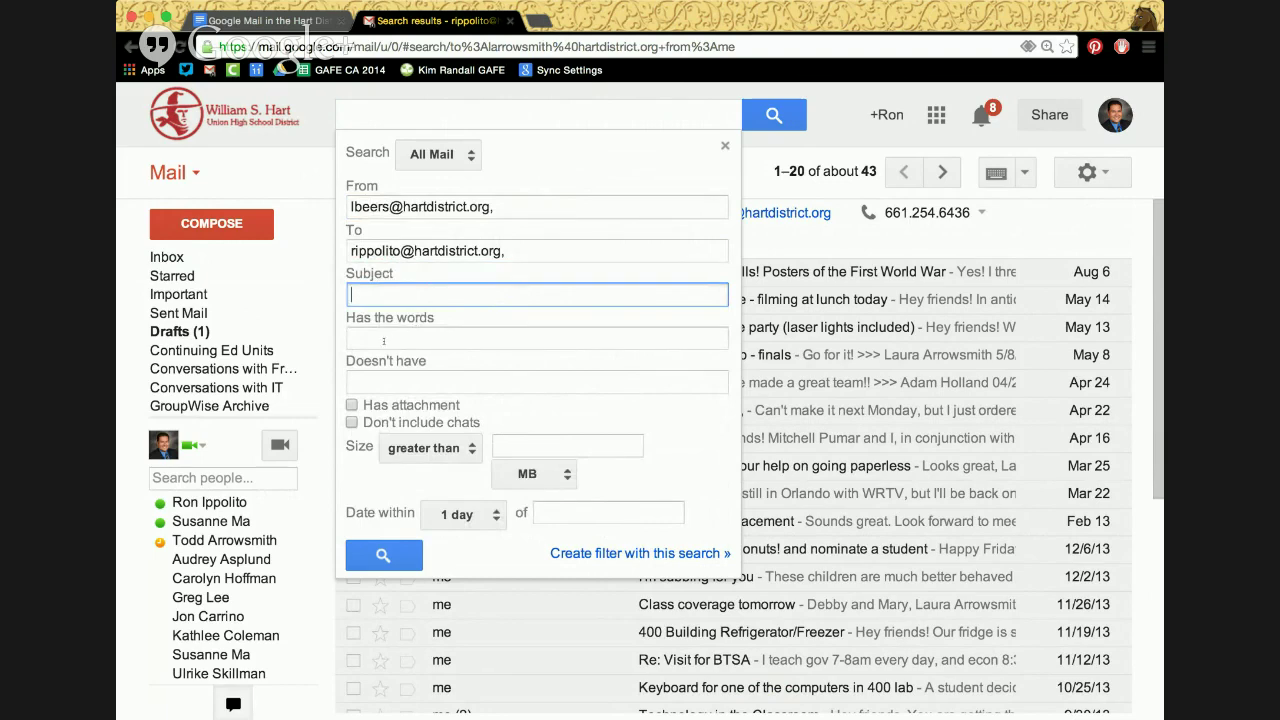
Add 'pdf' under Has the words, tick Has attachment, and run the search, which finds nothing
click(384, 340)
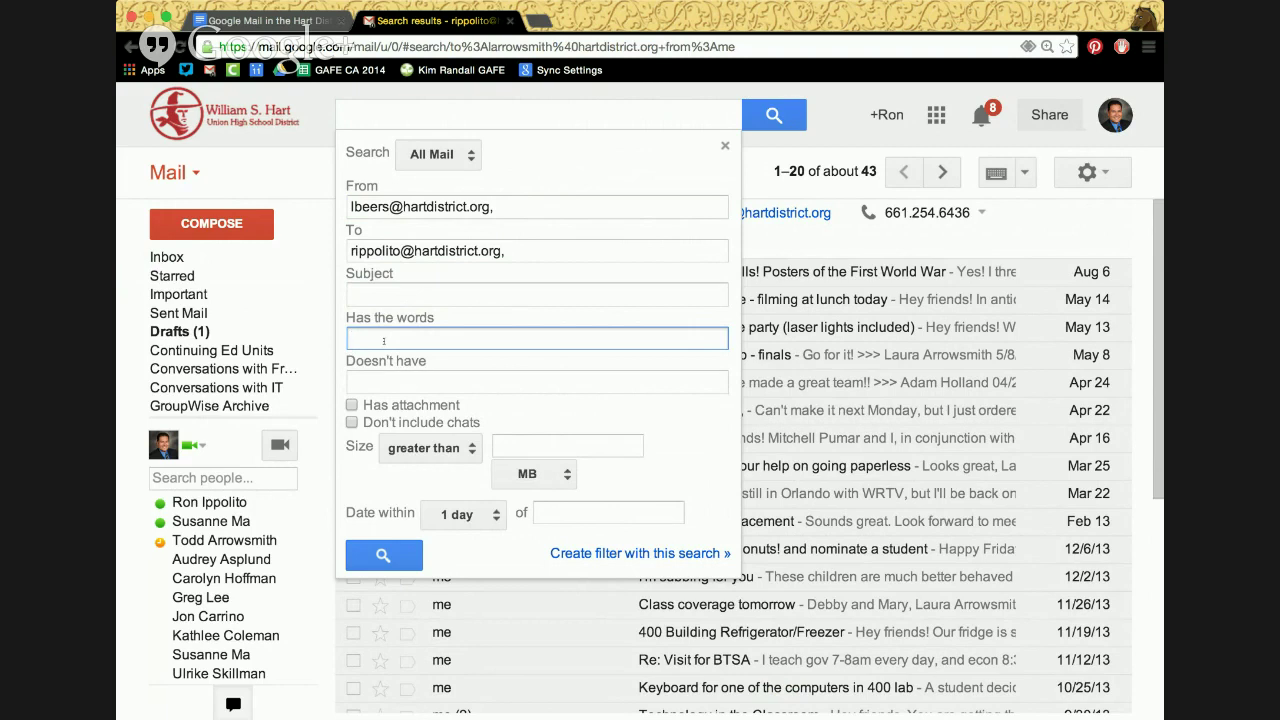
text(asd)
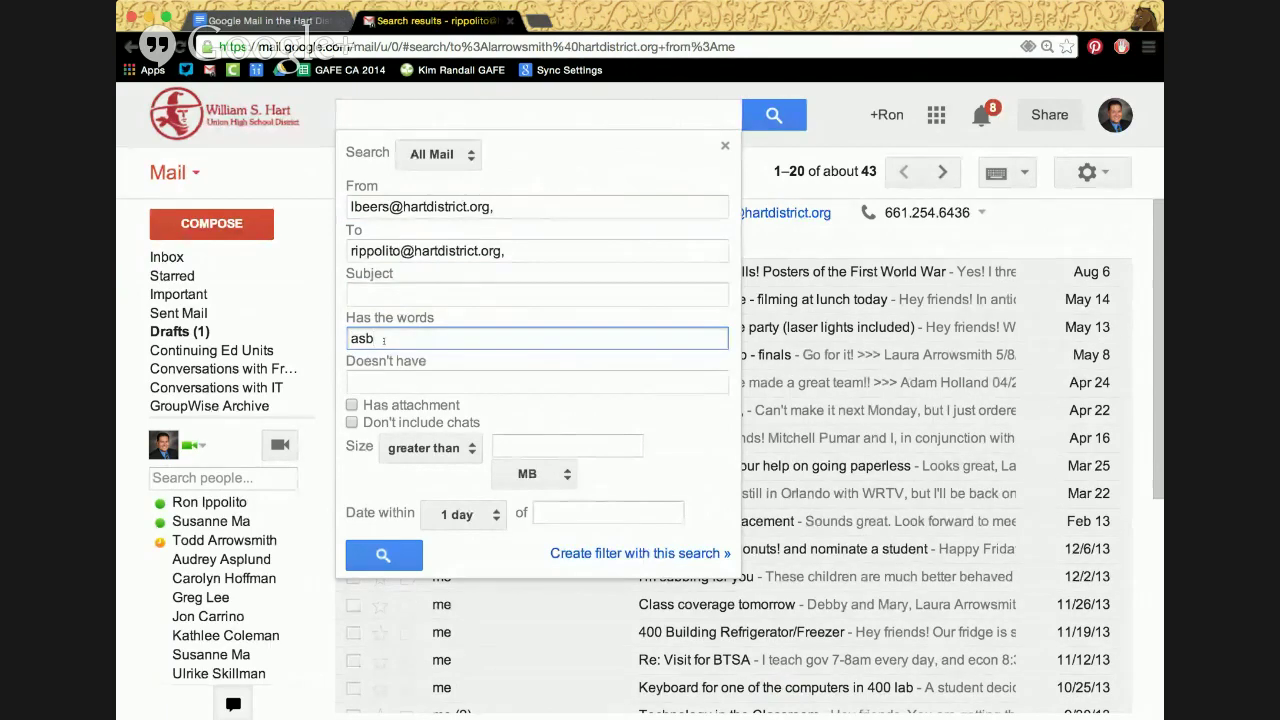
key(BackSpace)
key(BackSpace)
key(BackSpace)
text(cada)
click(352, 404)
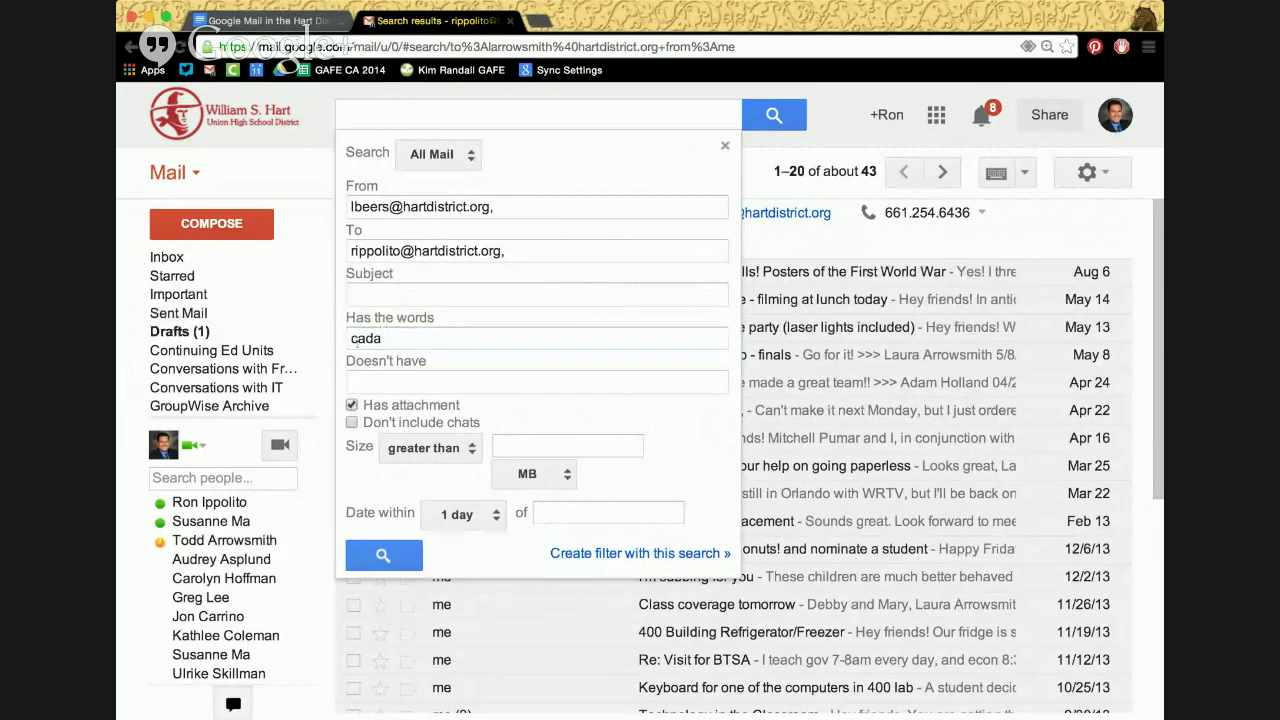
double_click(357, 338)
text(pdf)
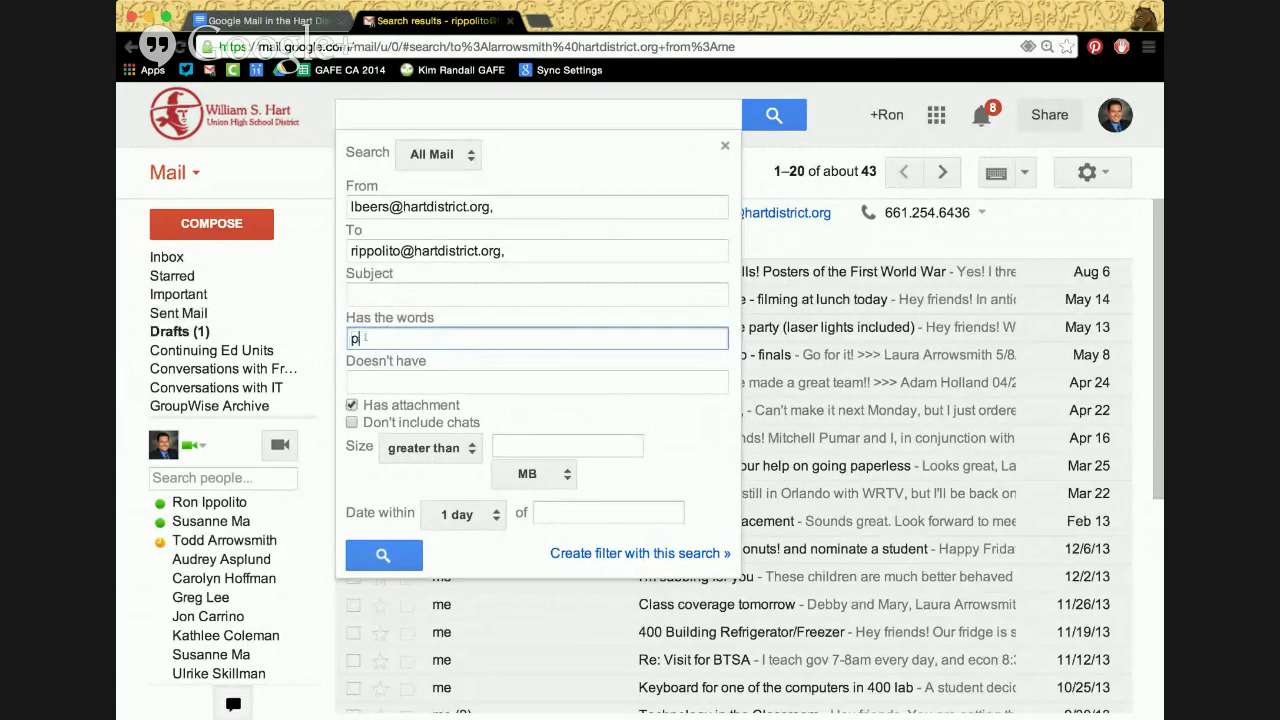
click(374, 558)
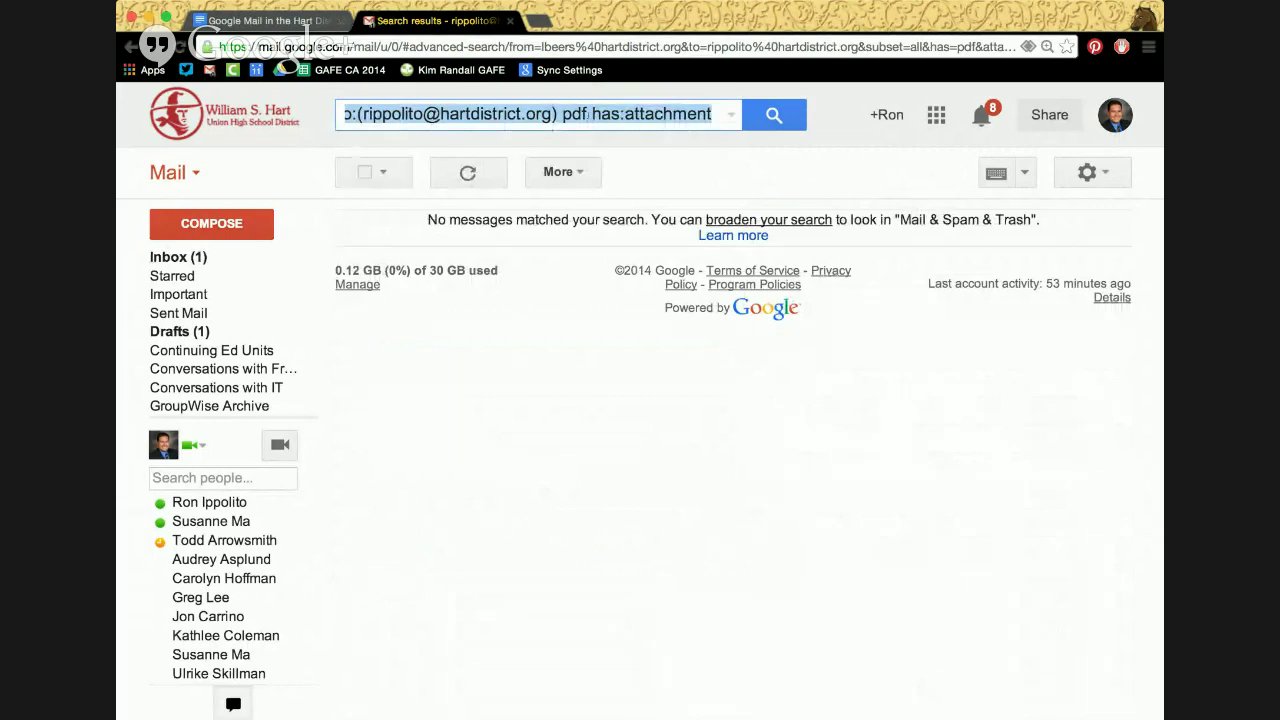
Clear the search query and return to the inbox listing six conversations
click(732, 116)
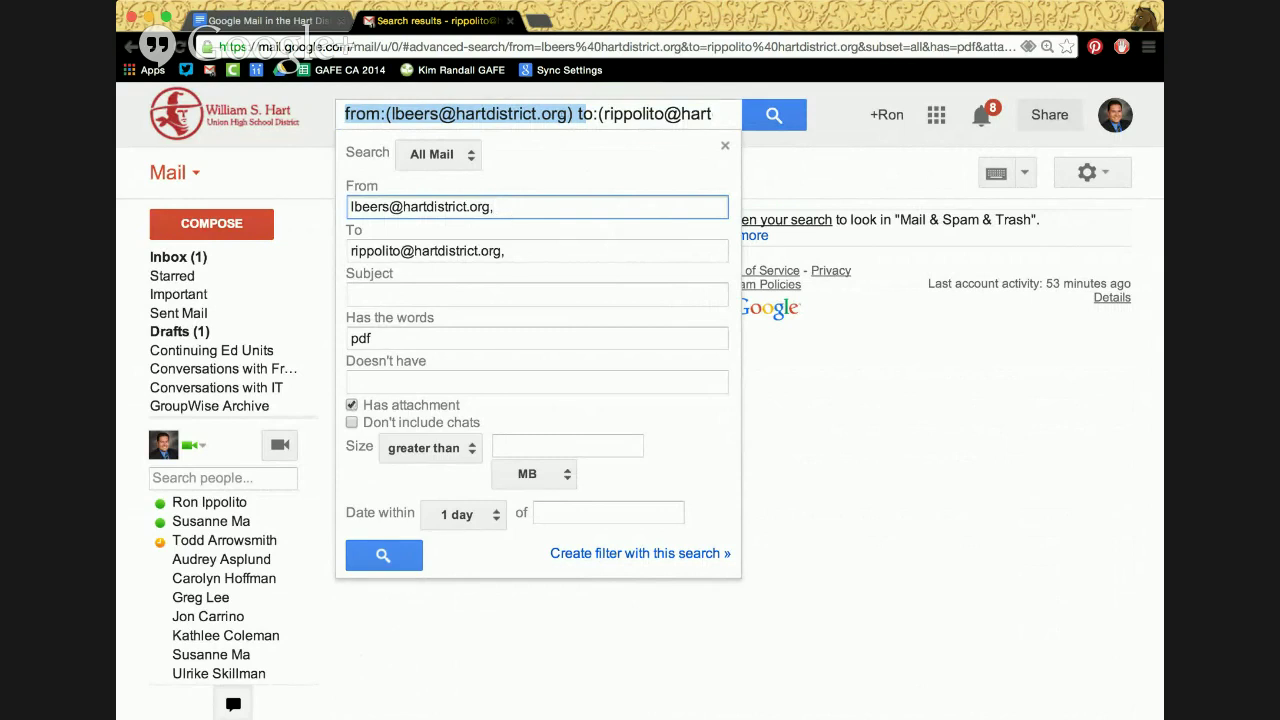
click(561, 113)
key(ctrl+a)
key(BackSpace)
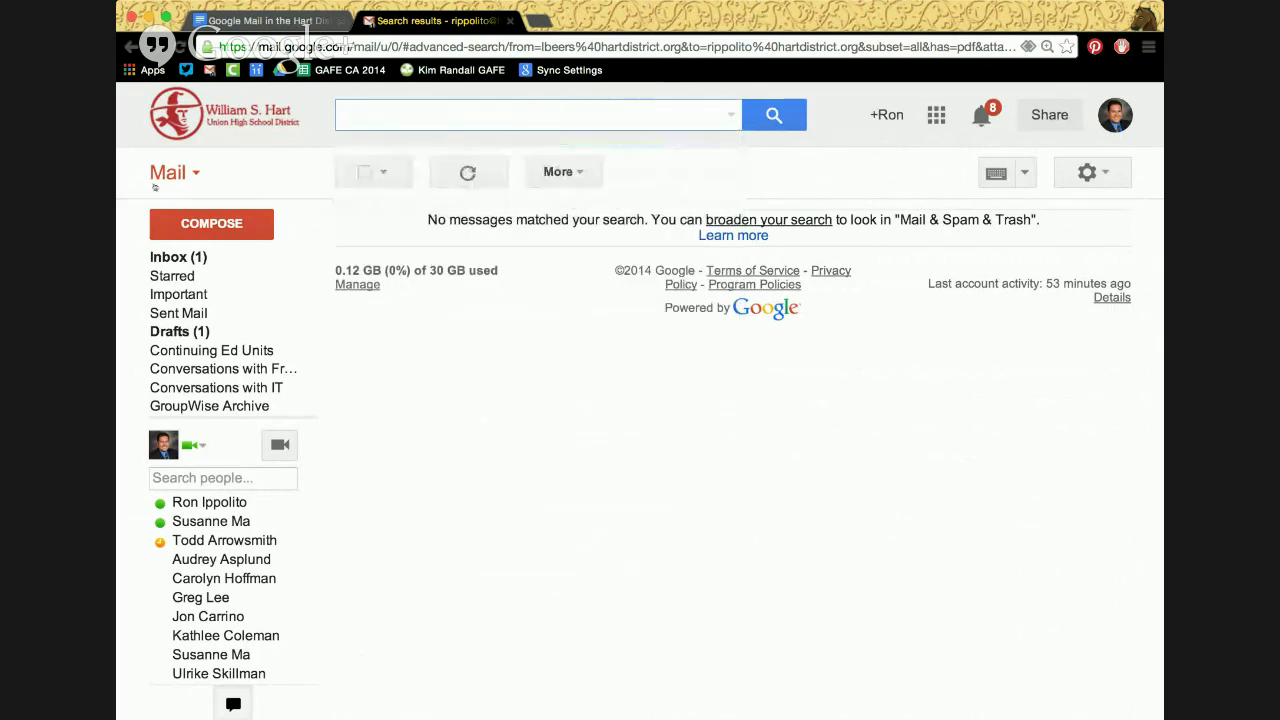
click(178, 258)
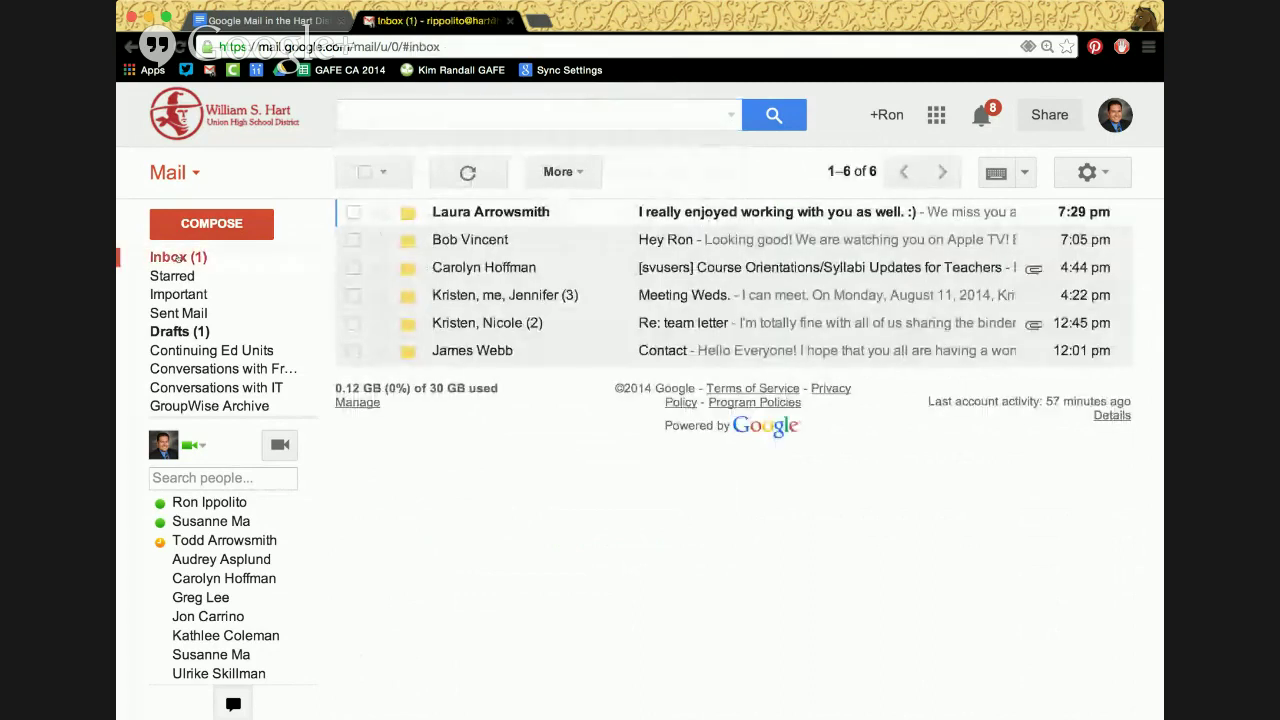
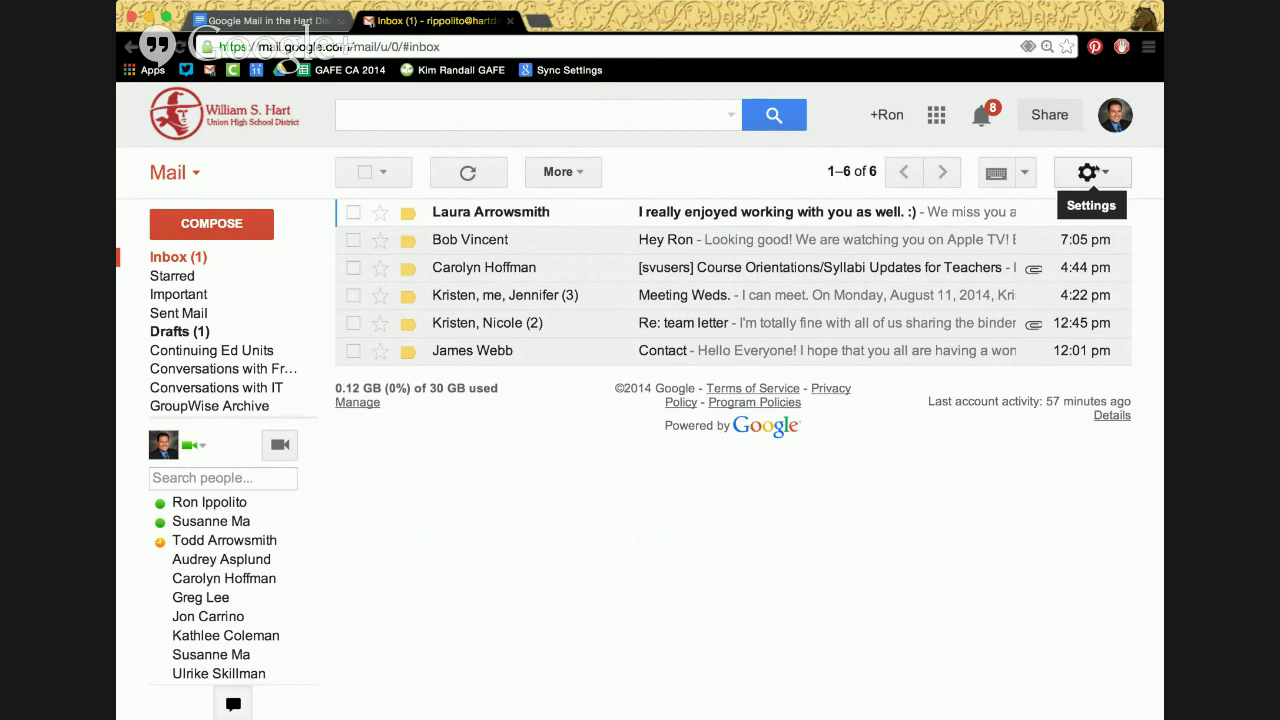
Open the general settings page twice, scrolling through it, returning to the inbox each time
click(1088, 172)
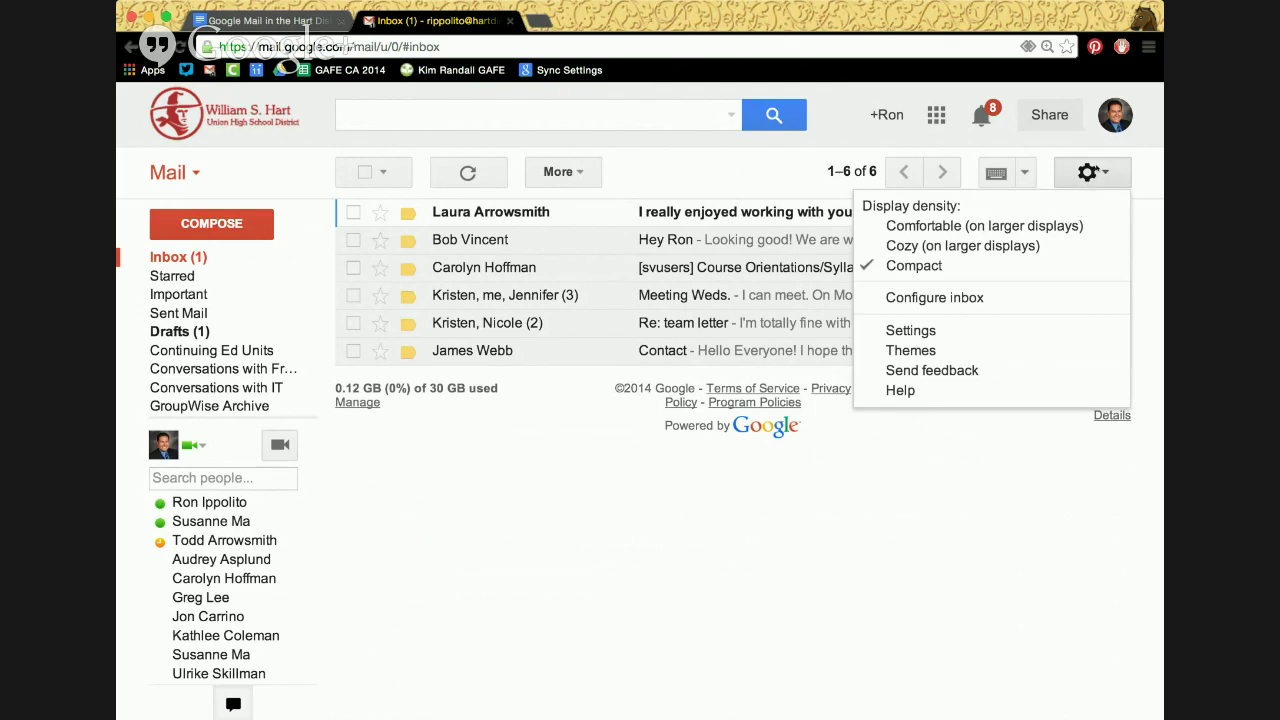
click(911, 330)
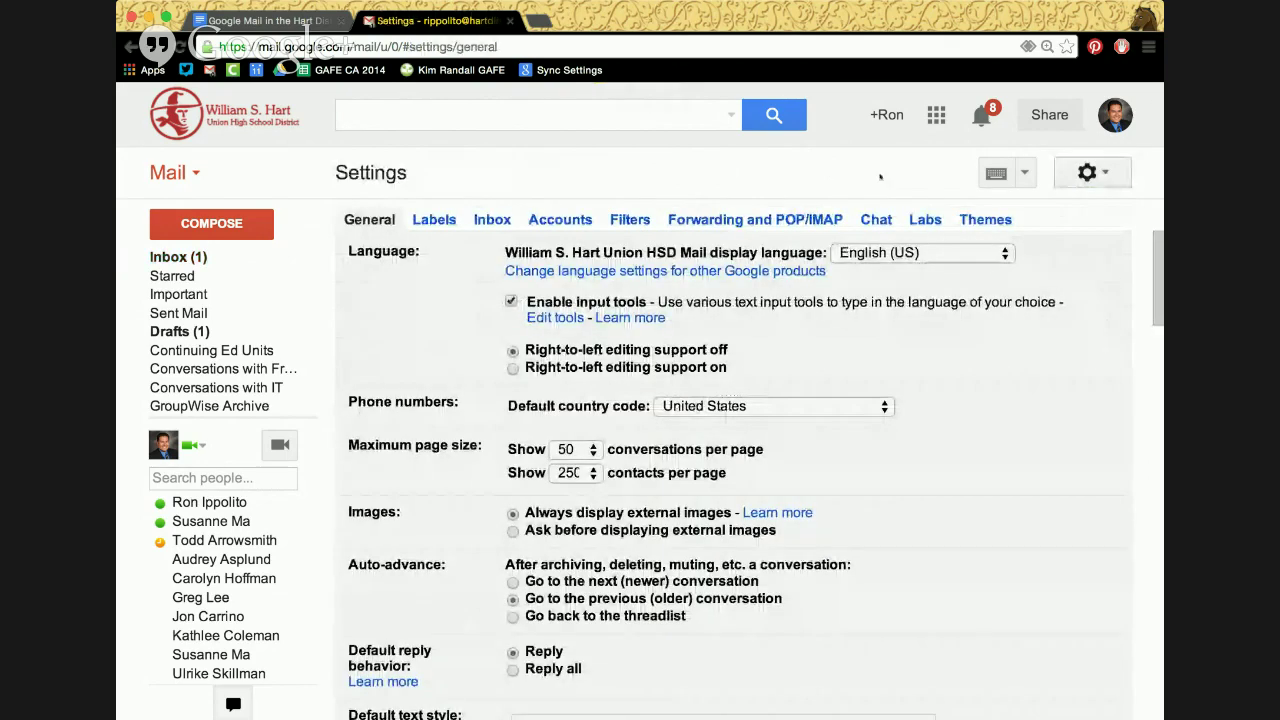
click(188, 256)
click(1092, 172)
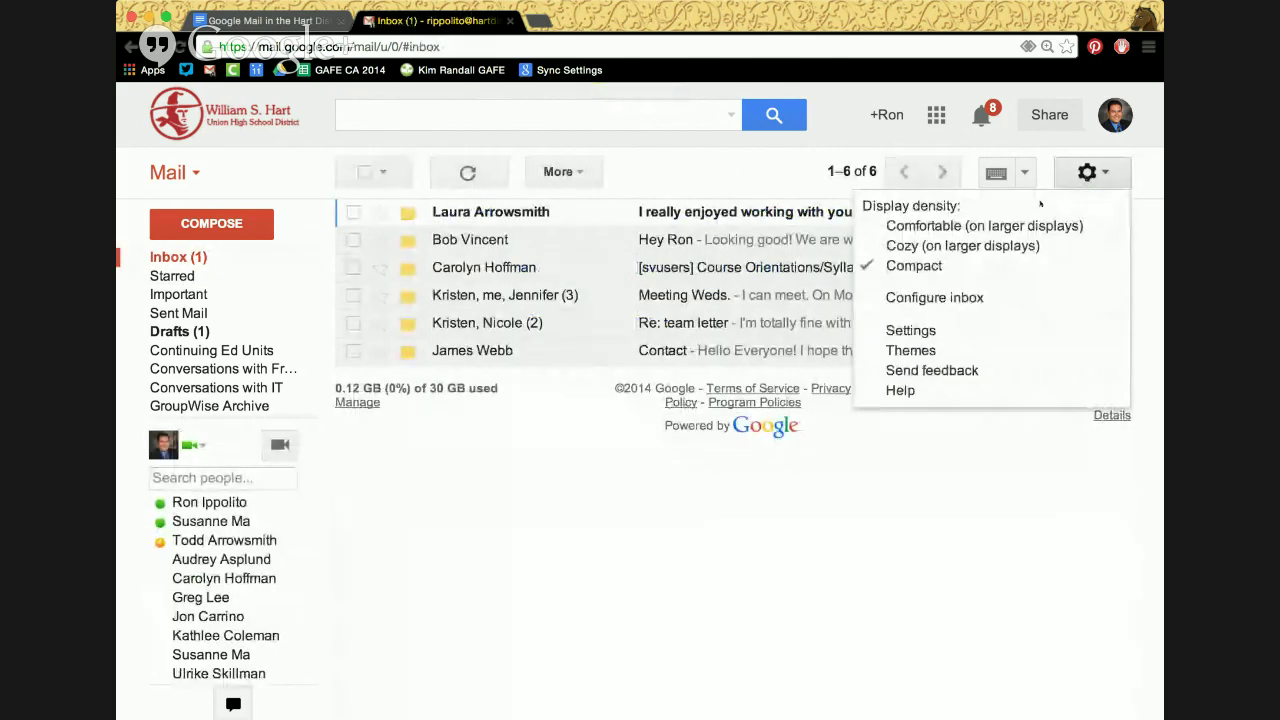
click(918, 331)
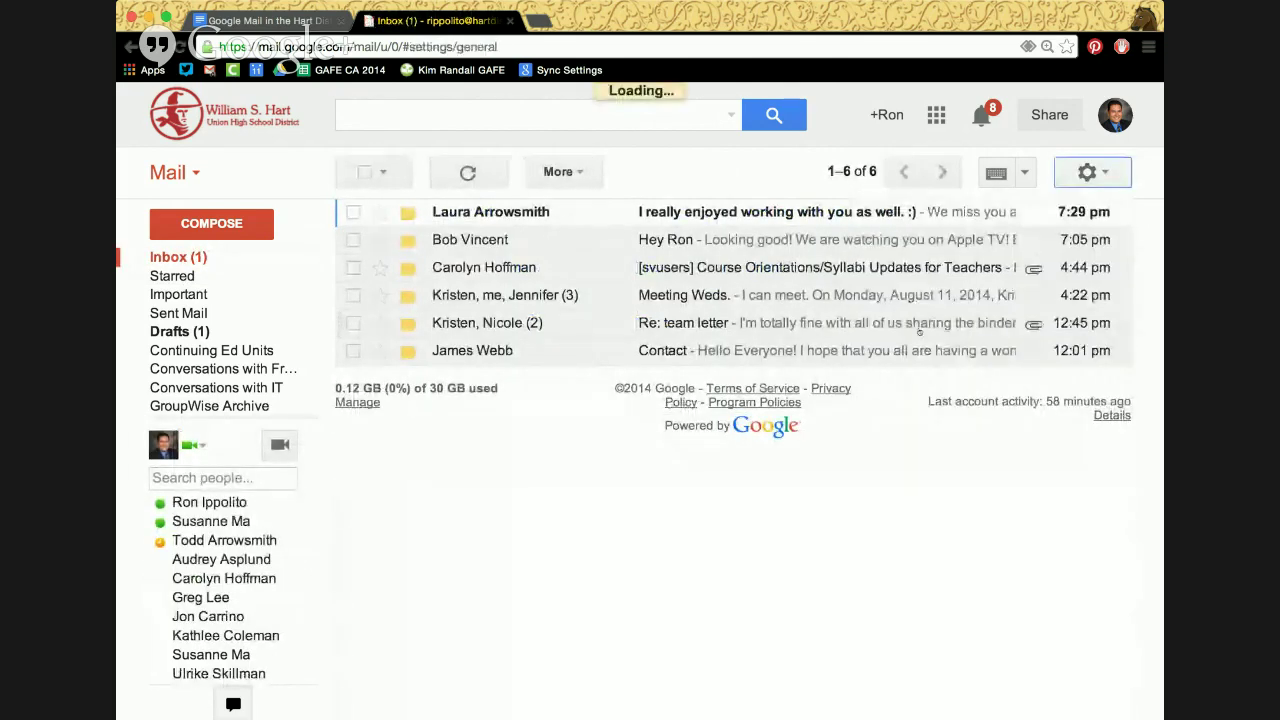
scroll(927, 522, down, 10)
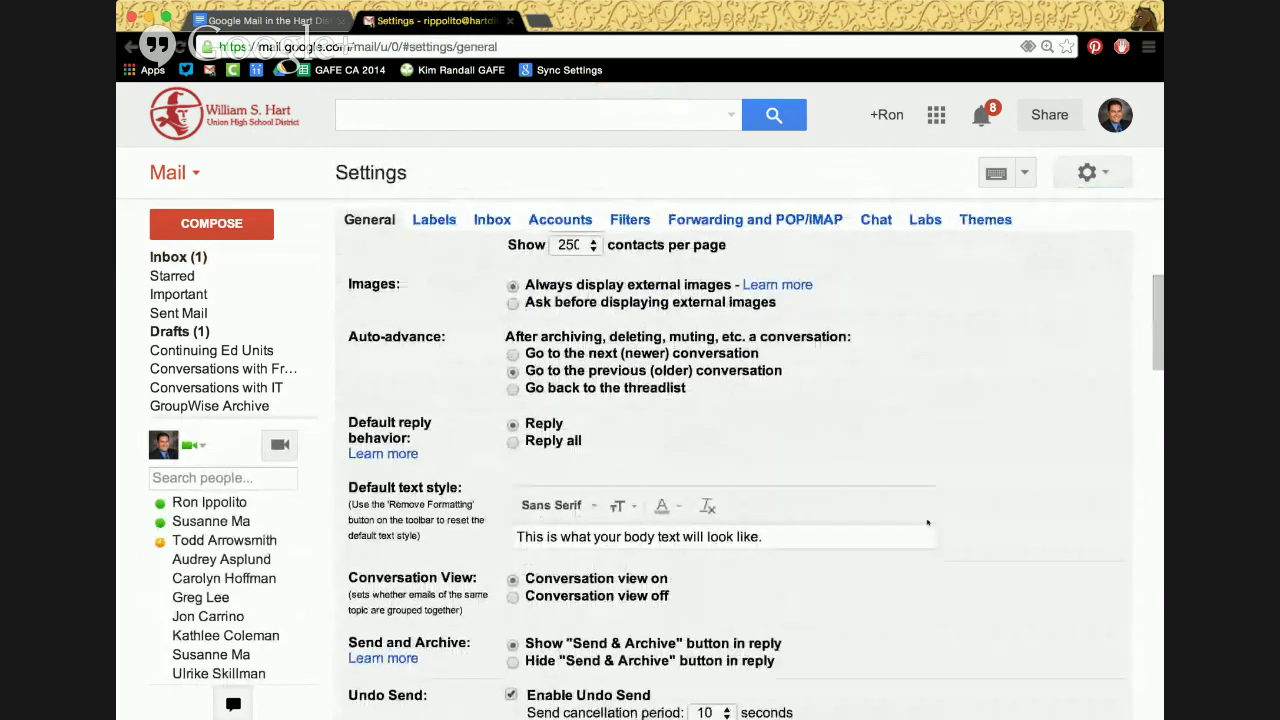
scroll(927, 522, down, 3)
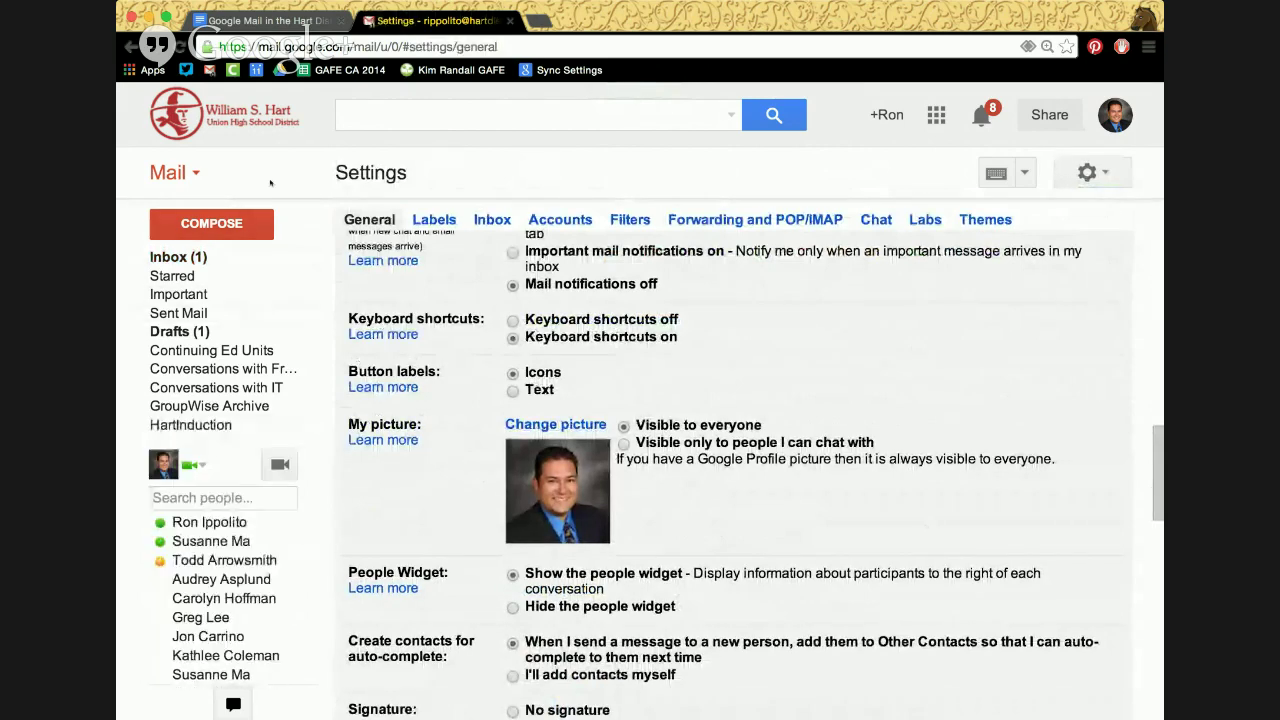
click(207, 258)
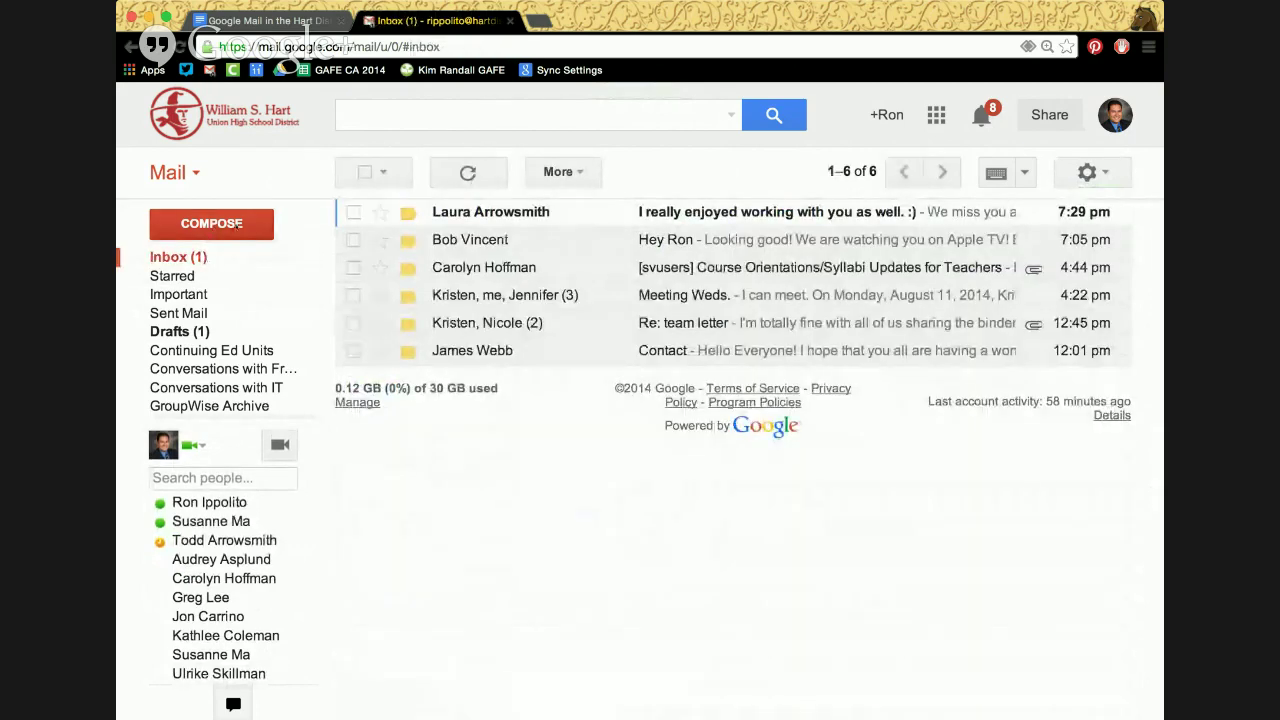
Start a new message, enter a contact name in To to see suggestions, then close it unsent
click(239, 224)
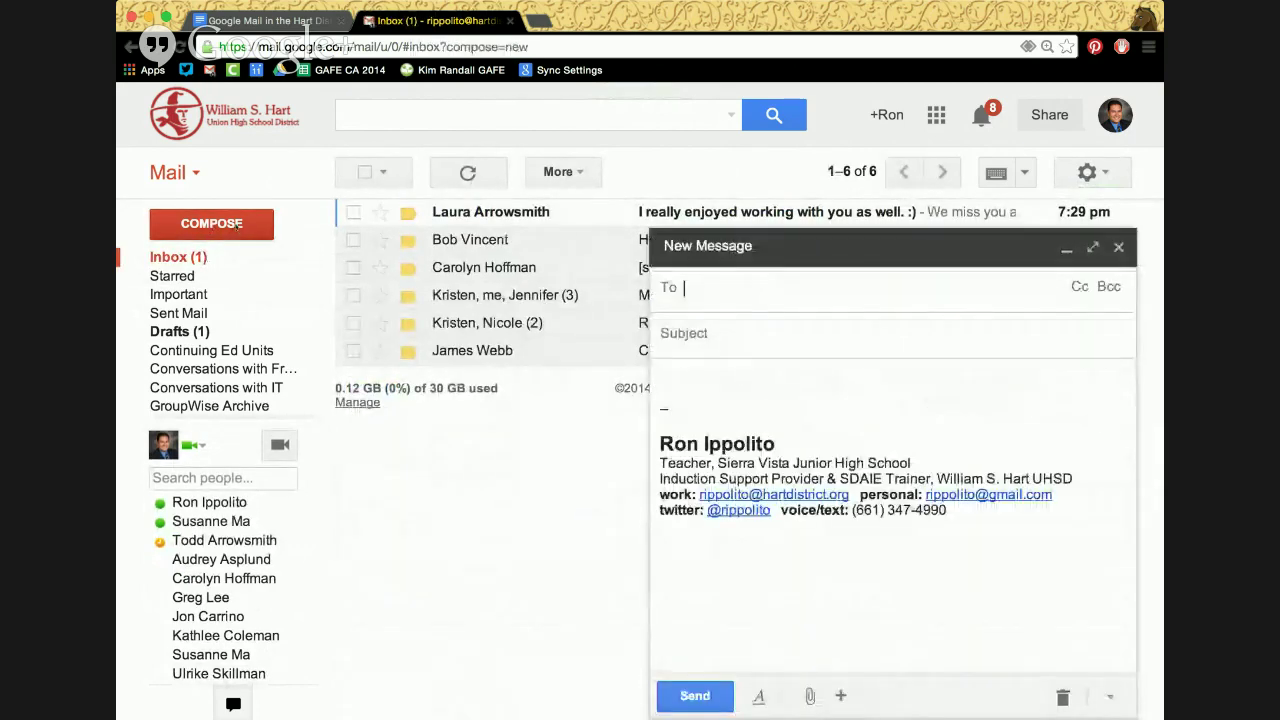
text(ron)
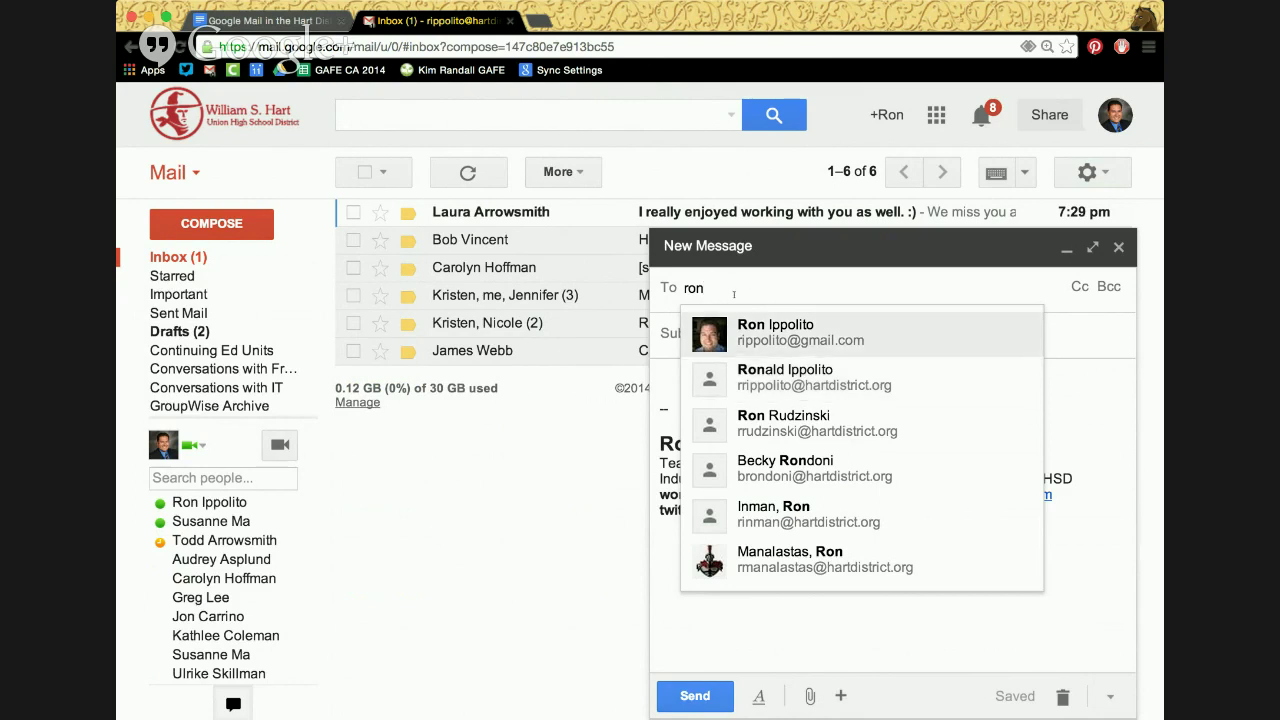
click(1119, 246)
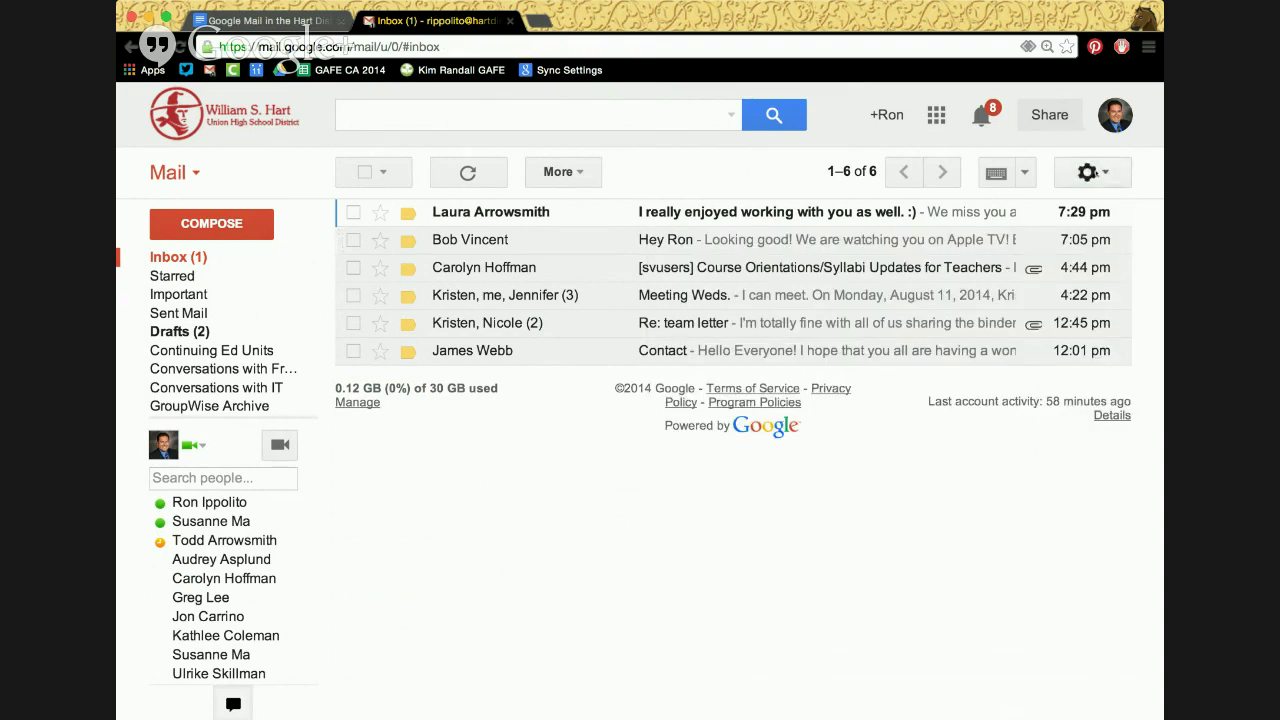
Open the general settings and scroll to the conversations-per-page setting
click(1087, 172)
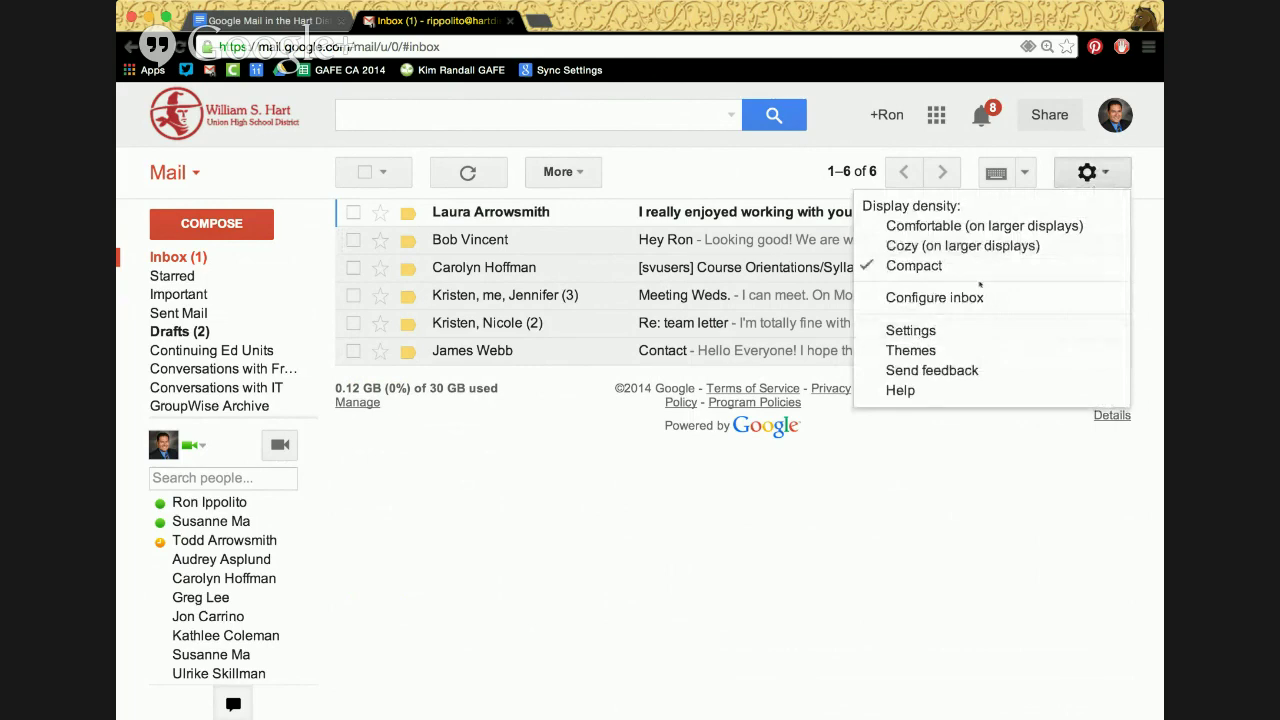
click(910, 330)
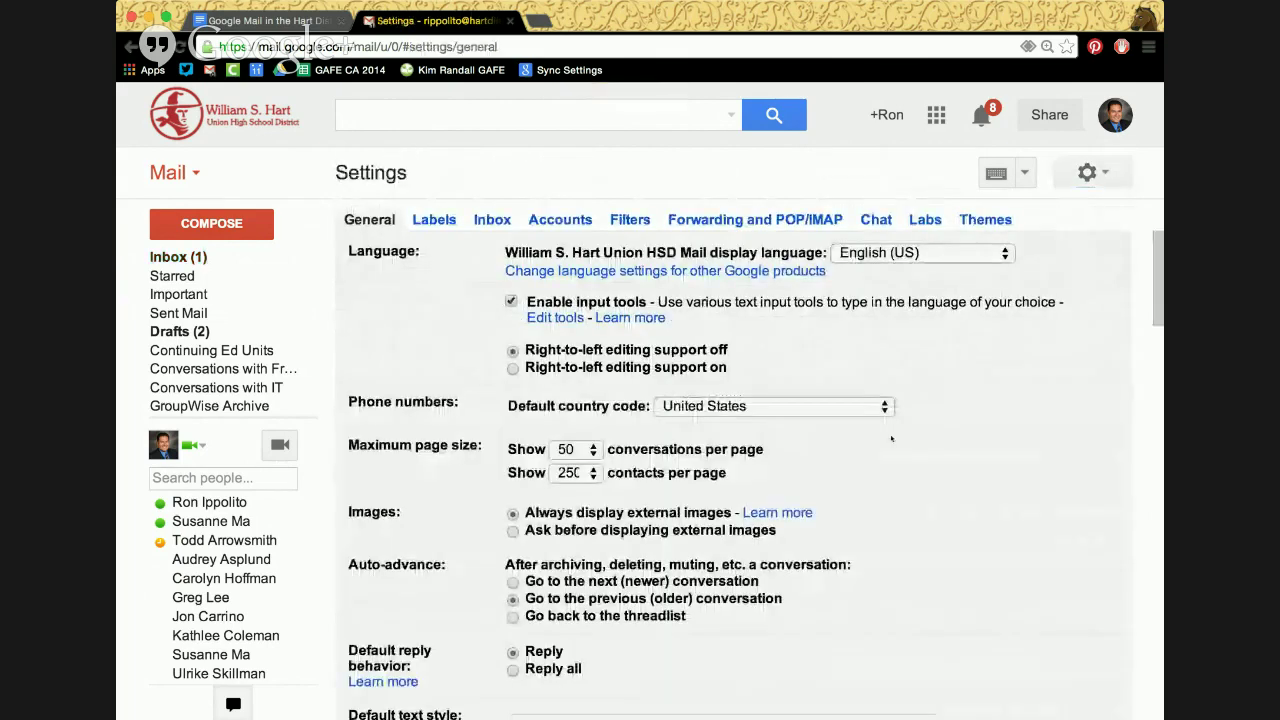
scroll(893, 460, down, 1)
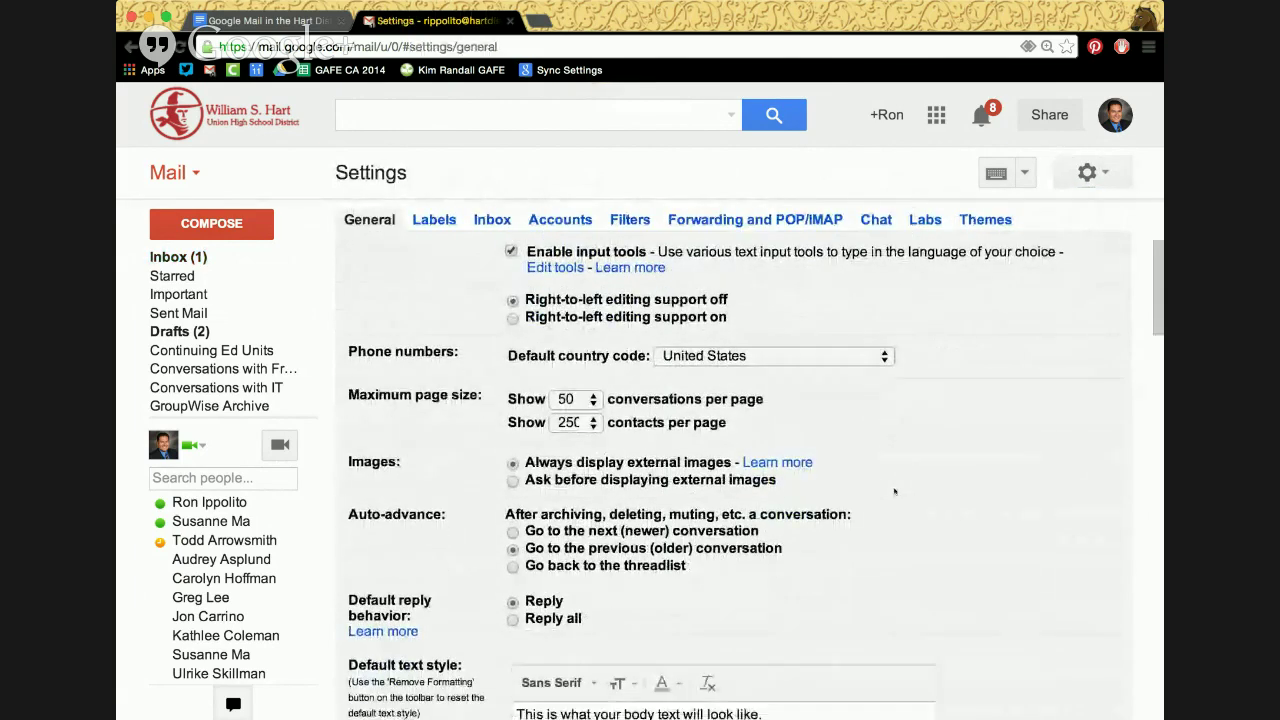
scroll(894, 491, down, 2)
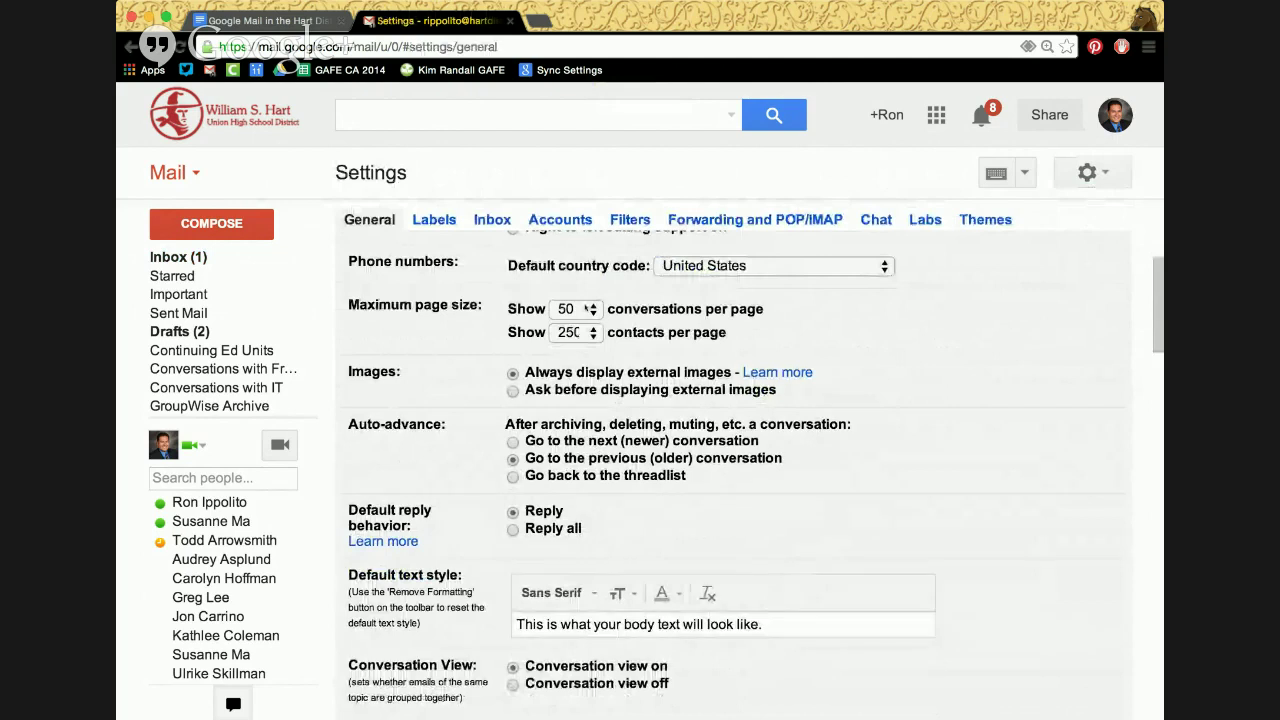
click(588, 310)
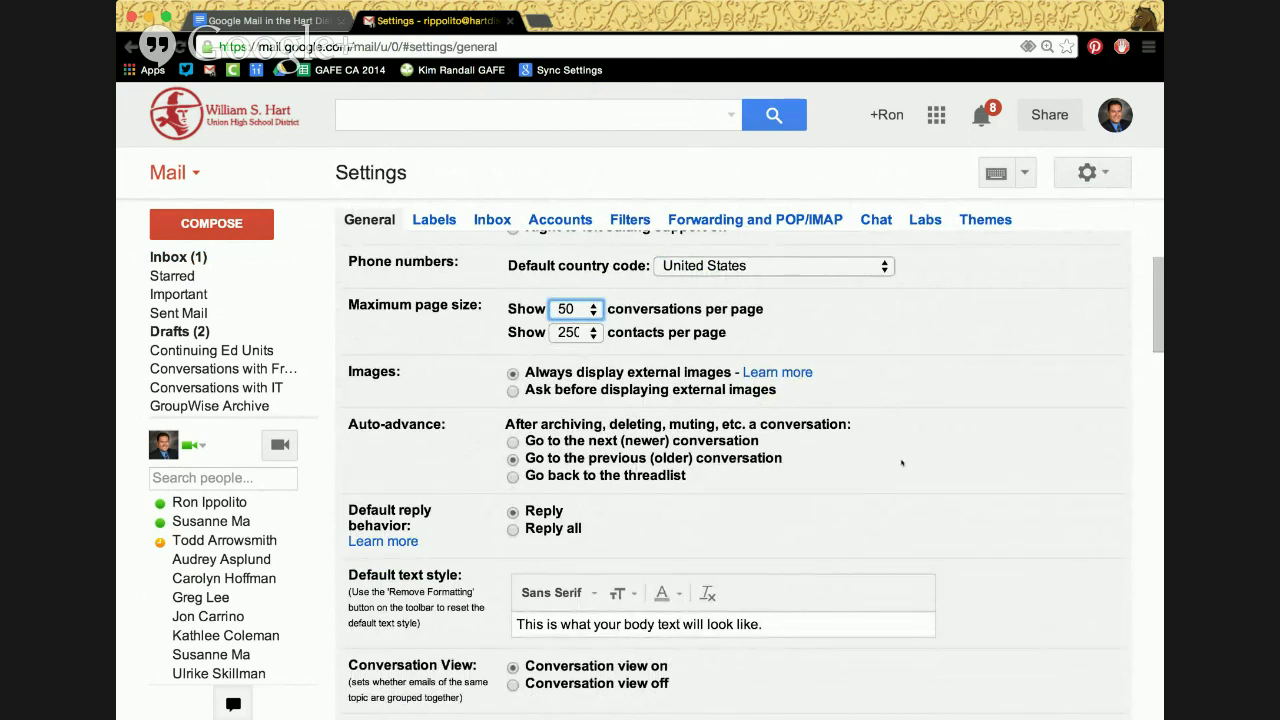
scroll(902, 463, down, 1)
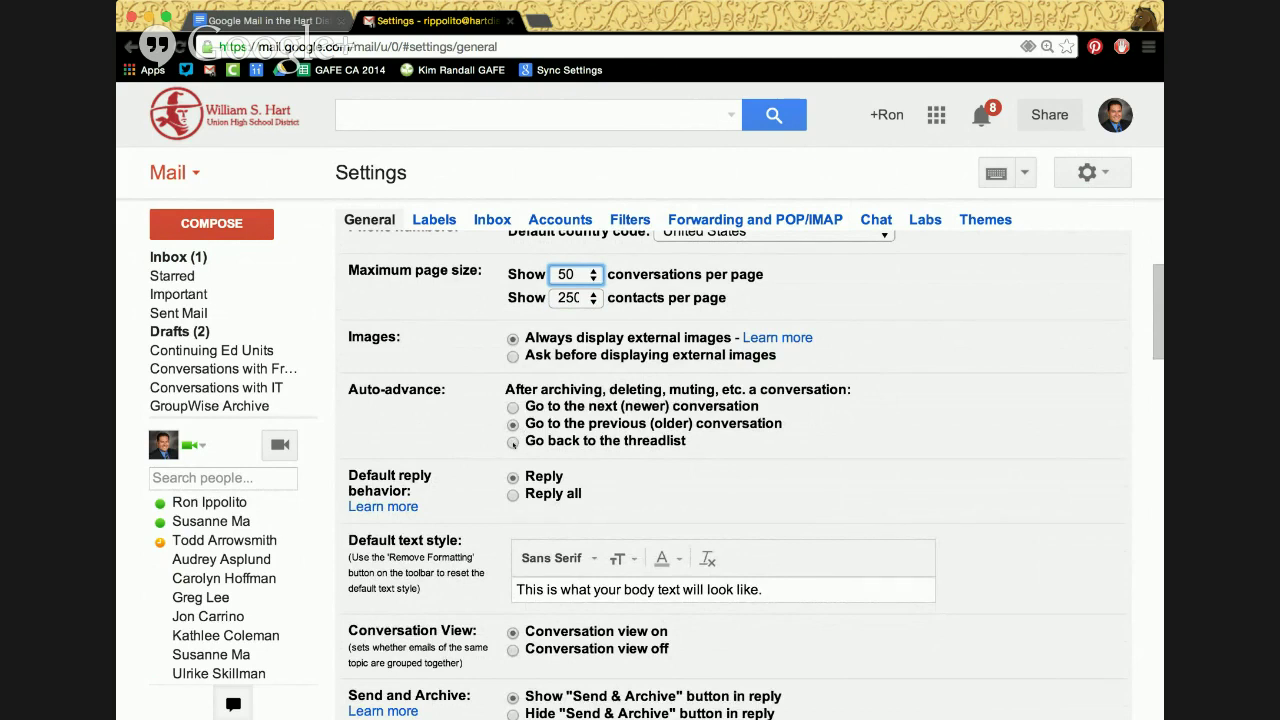
Set Auto-advance to 'Go back to the threadlist', cancel the discard prompt, and save changes
click(513, 443)
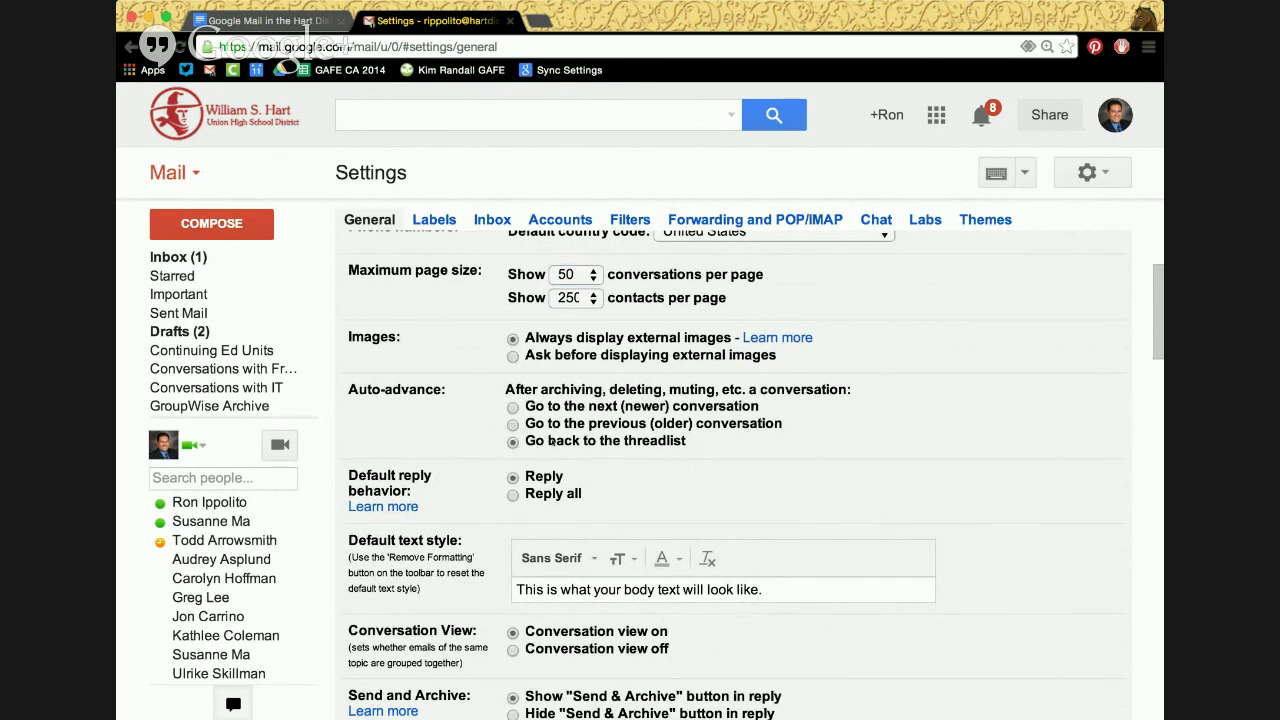
click(212, 259)
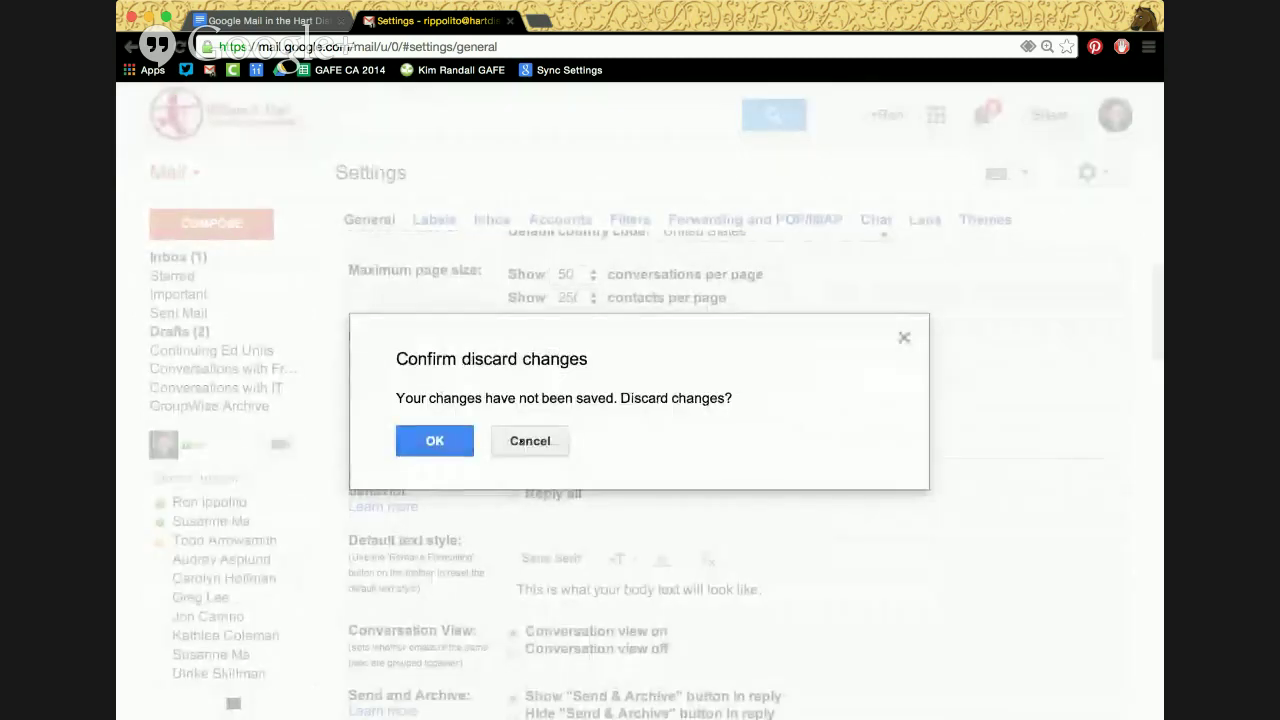
click(530, 441)
scroll(565, 538, down, 20)
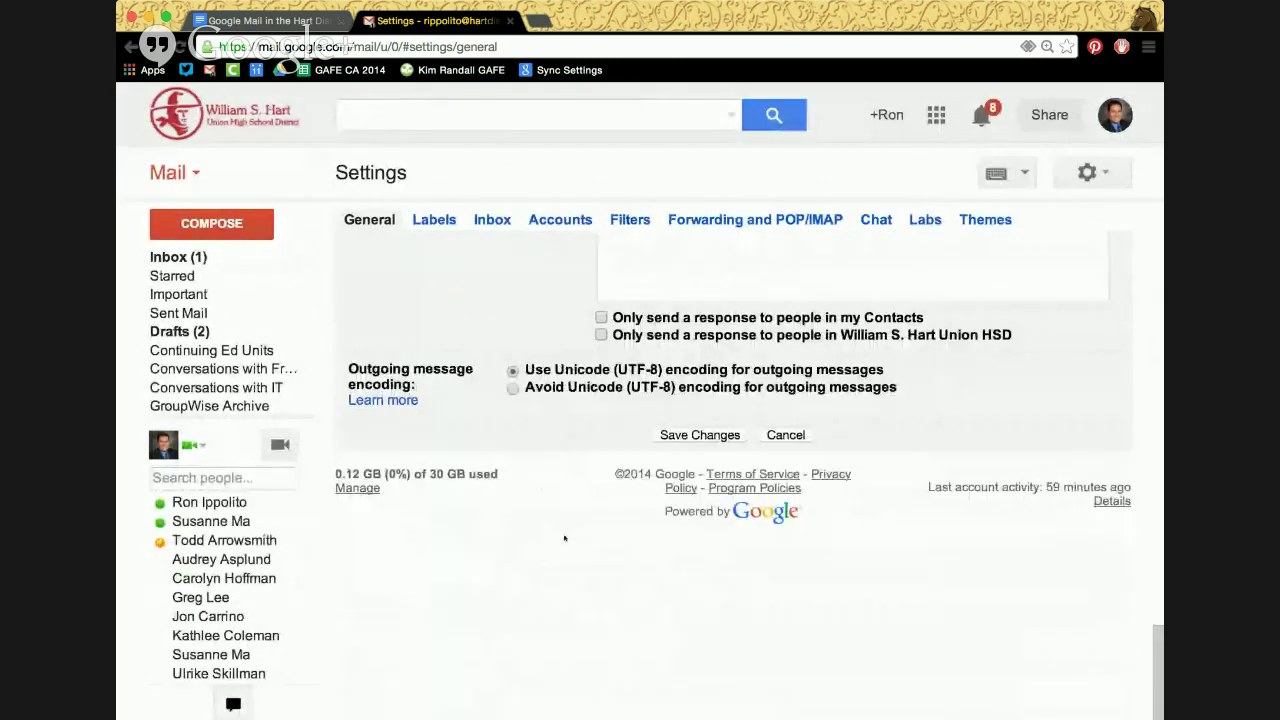
click(683, 437)
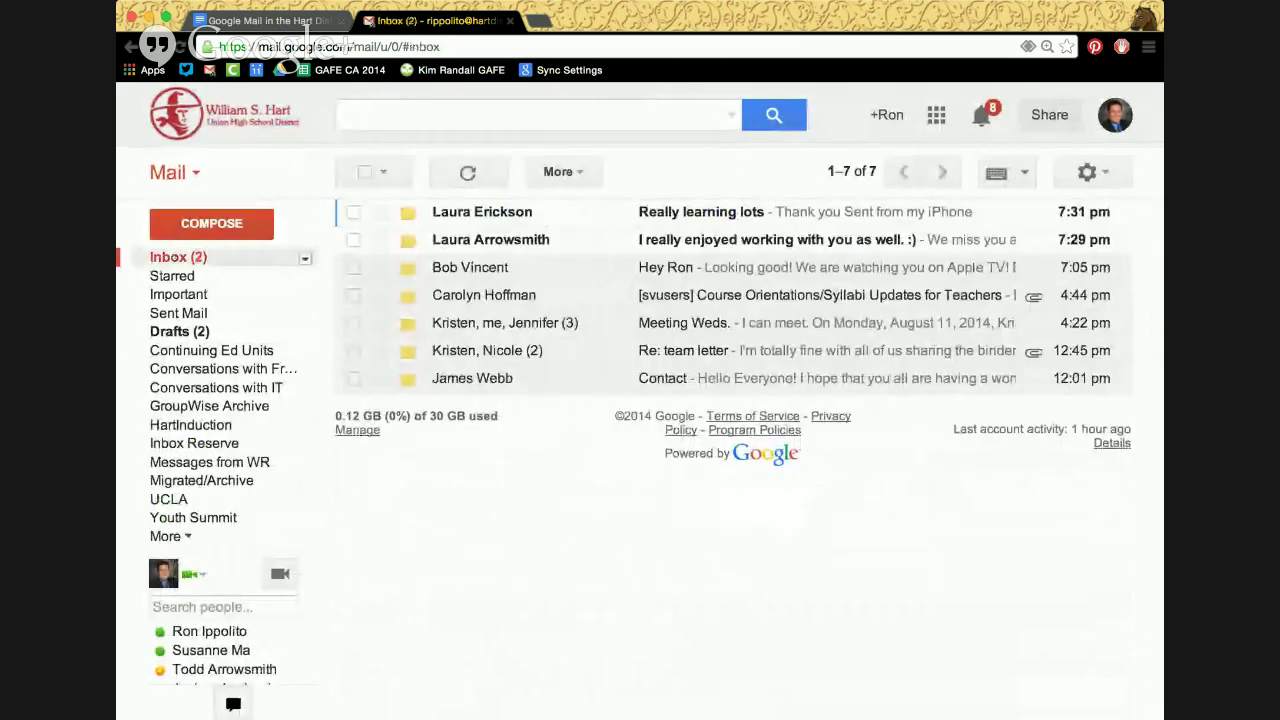
Open the 'Really learning lots' email and archive the conversation
click(464, 212)
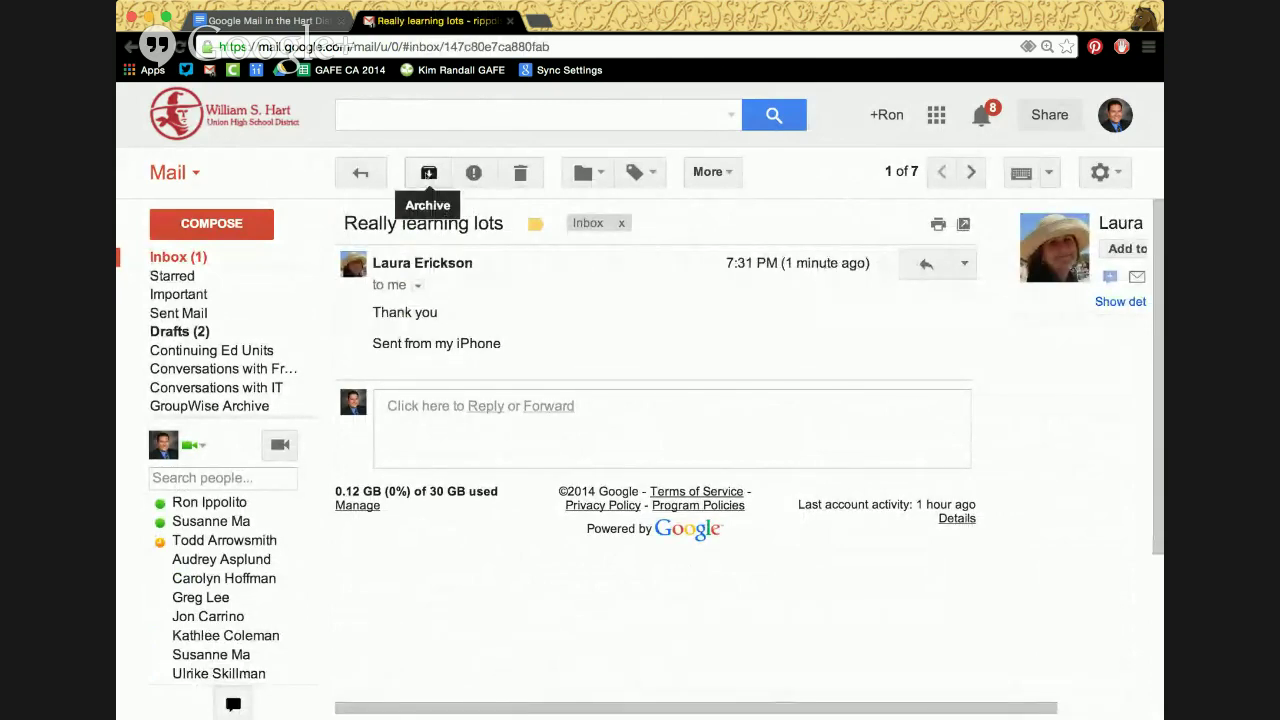
click(428, 174)
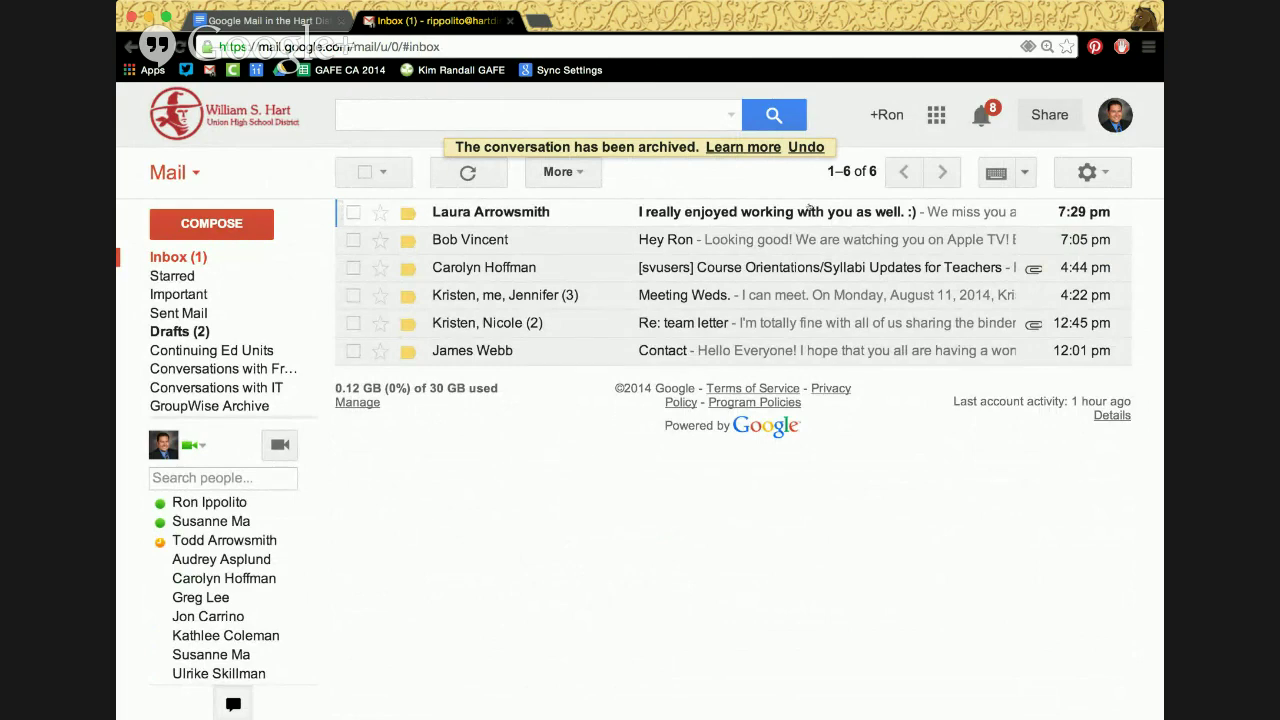
click(1087, 172)
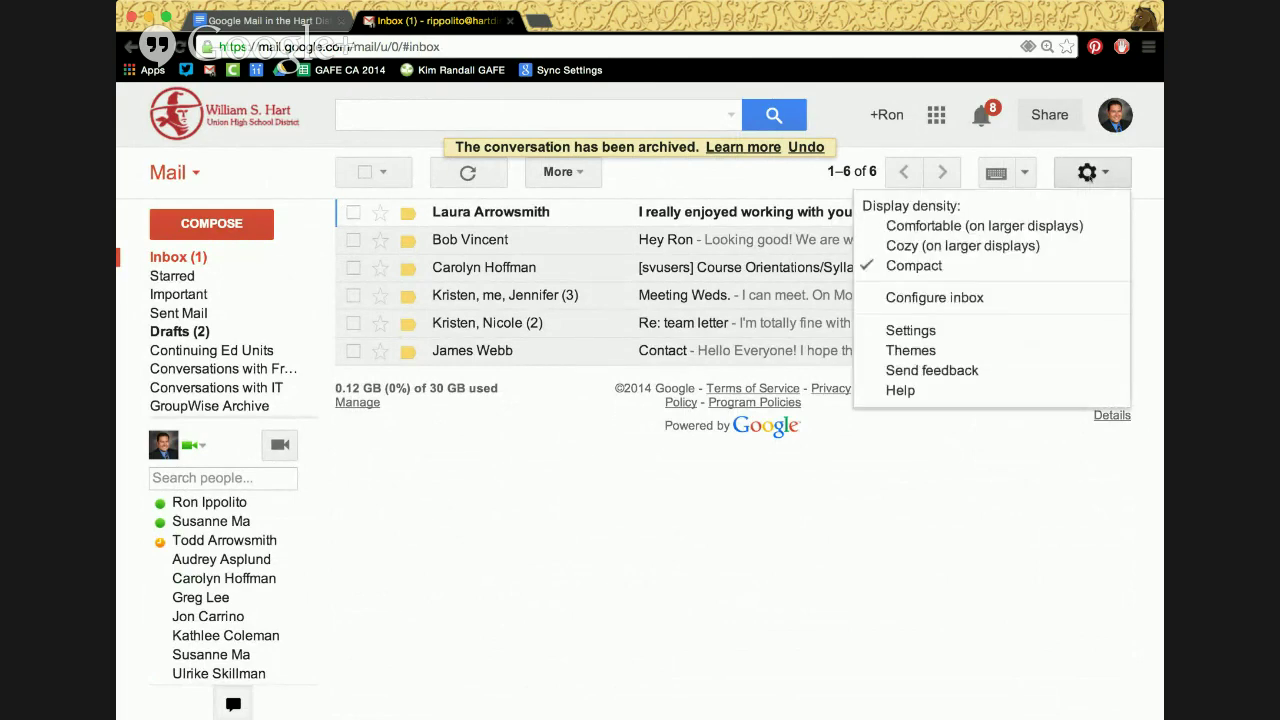
Switch Auto-advance back to 'Go to the previous (older) conversation' and save changes
click(943, 331)
scroll(637, 530, down, 2)
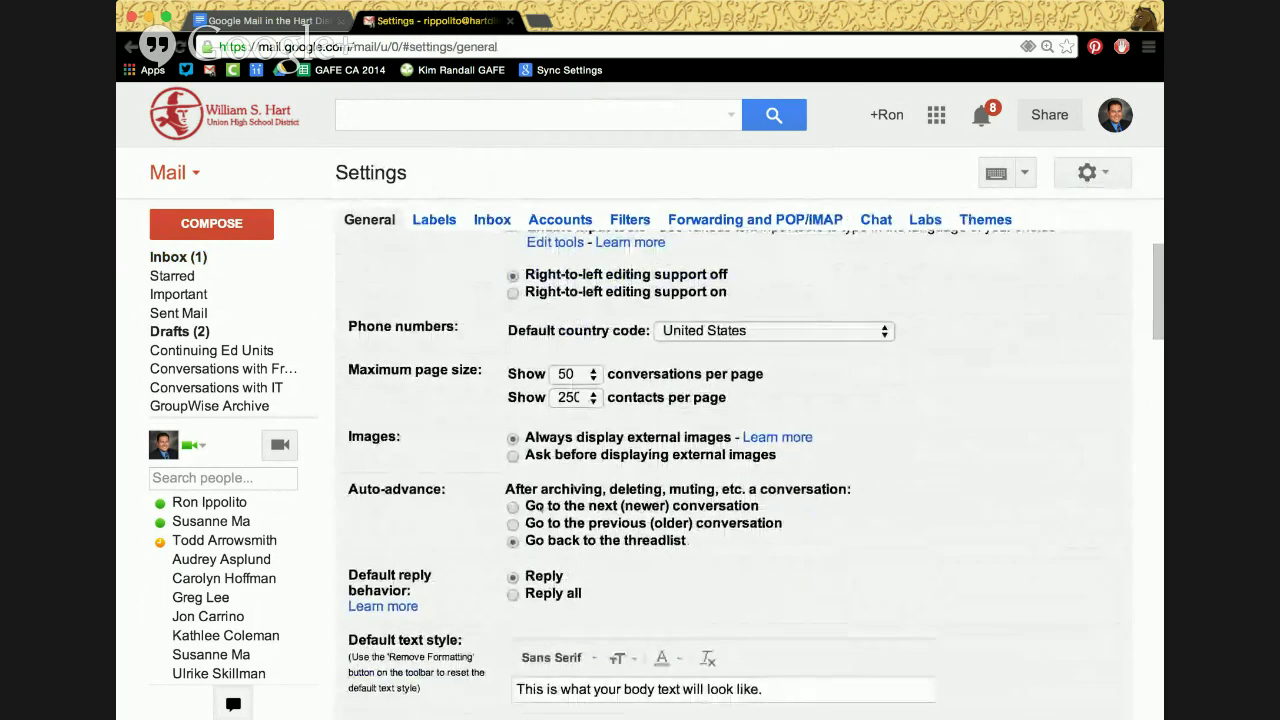
click(513, 523)
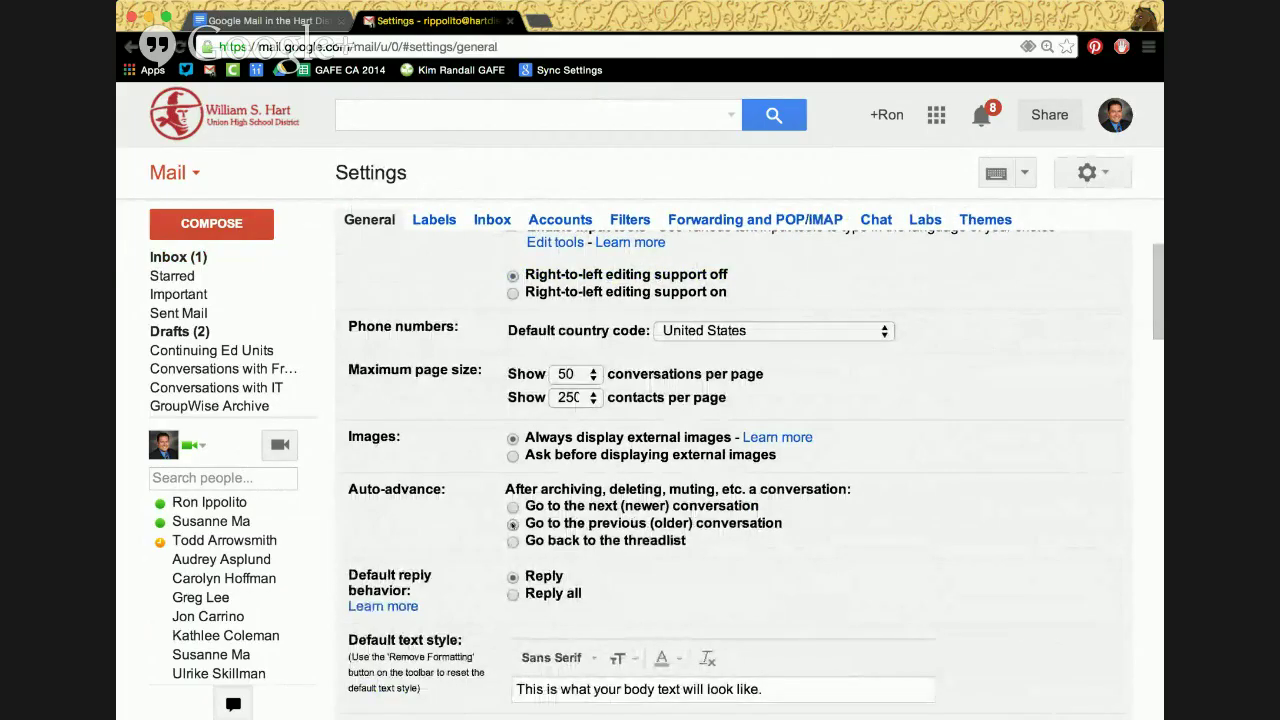
scroll(513, 525, down, 10)
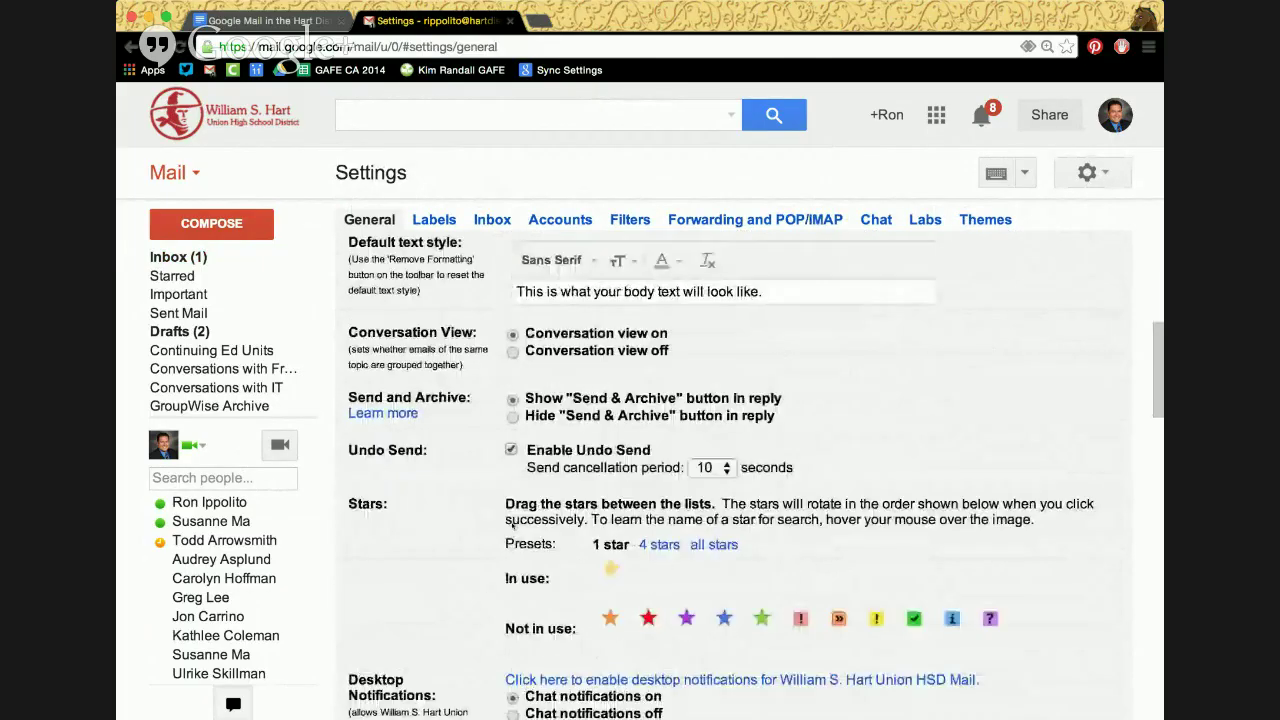
scroll(513, 527, down, 1)
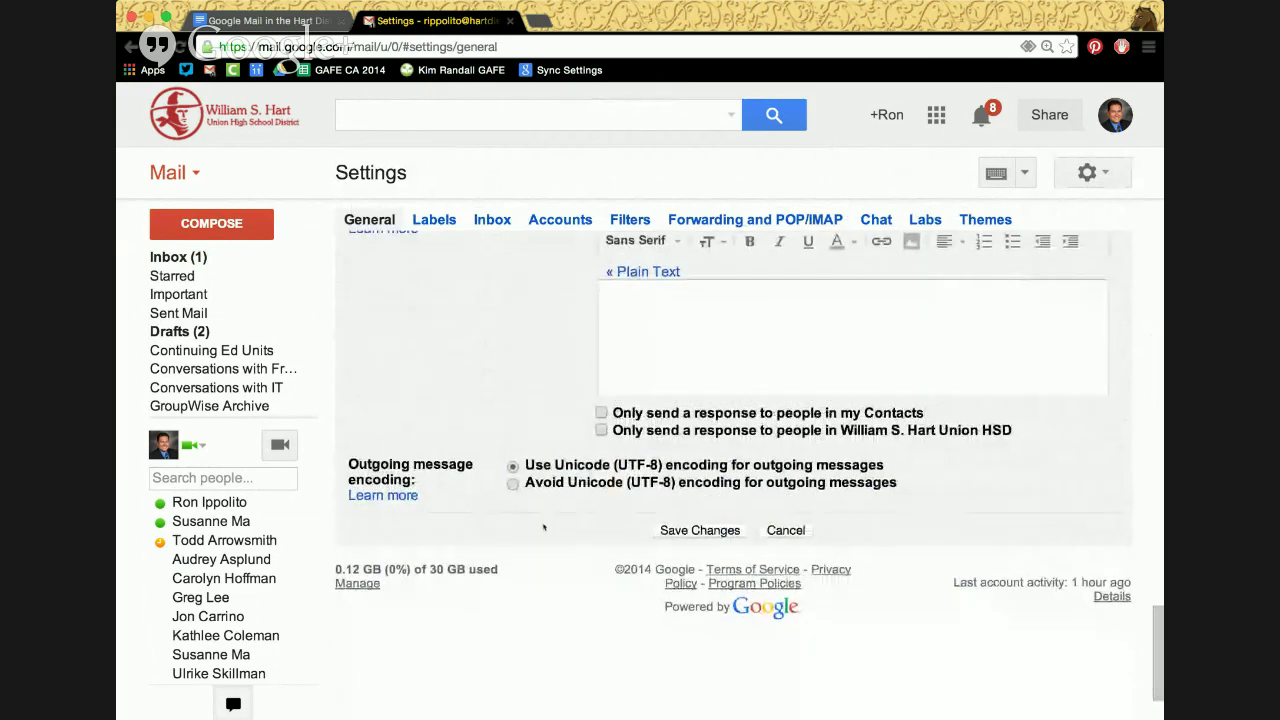
click(700, 530)
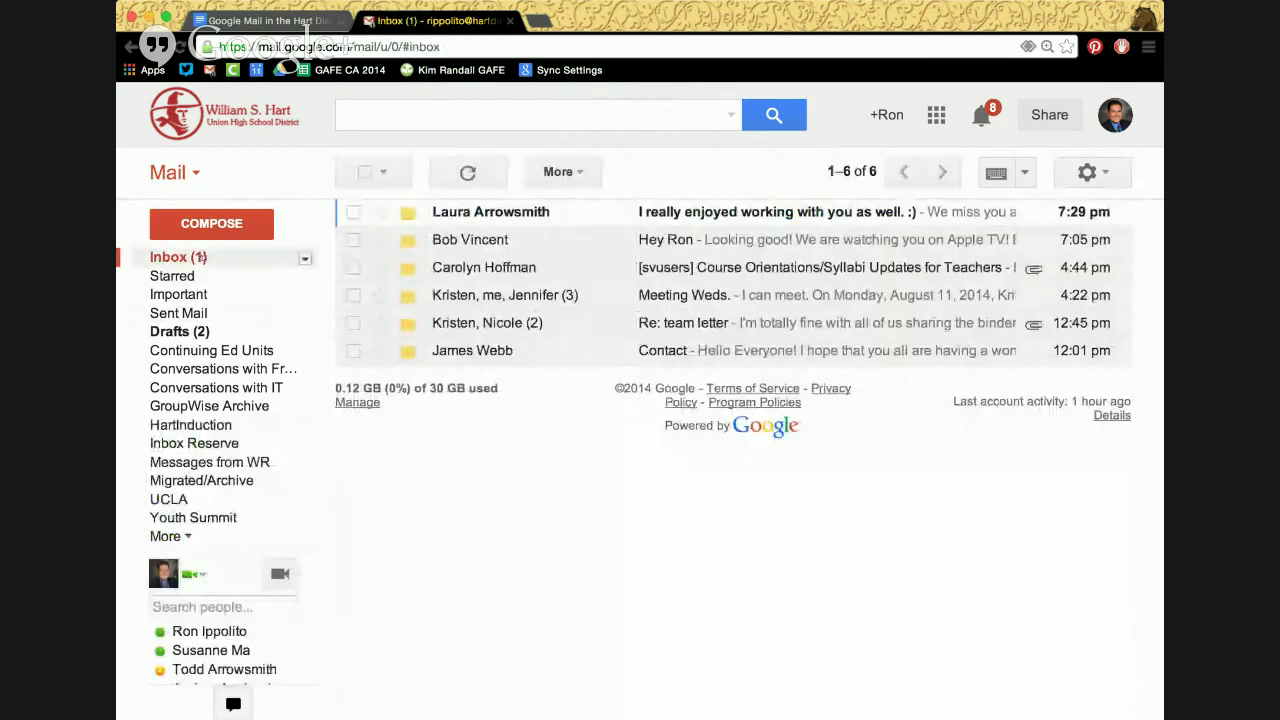
click(485, 214)
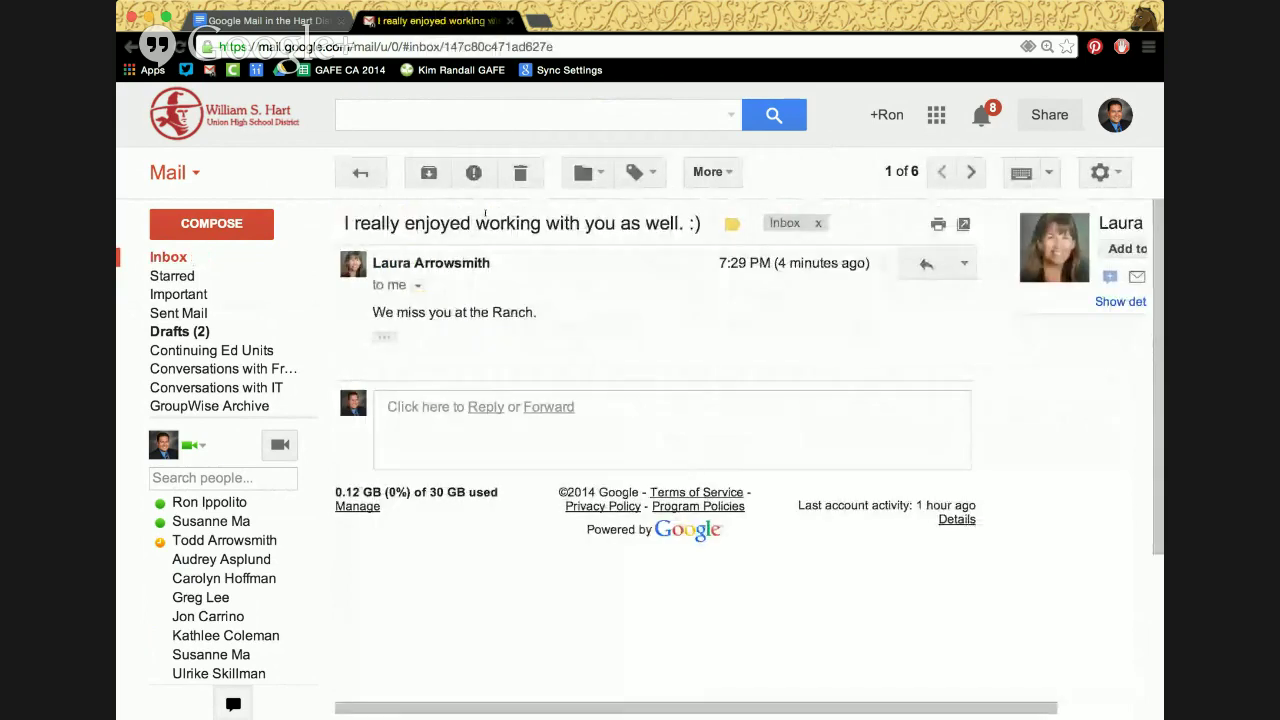
click(429, 176)
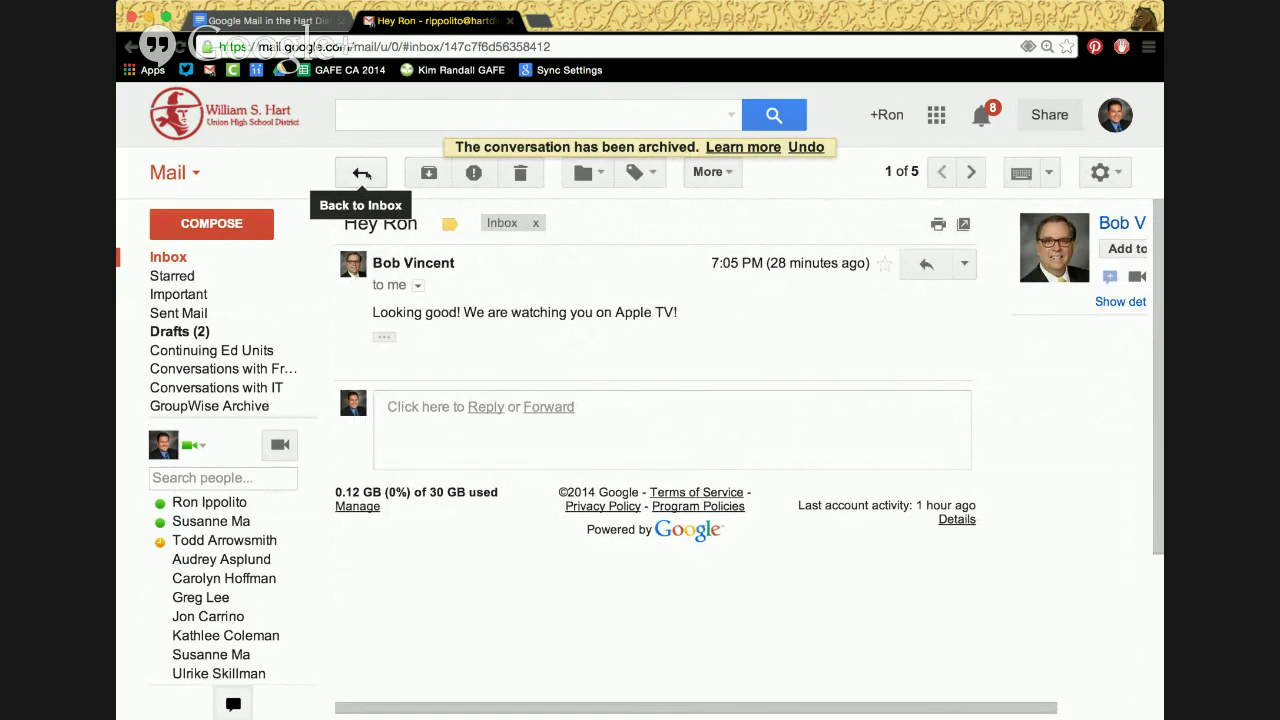
click(366, 174)
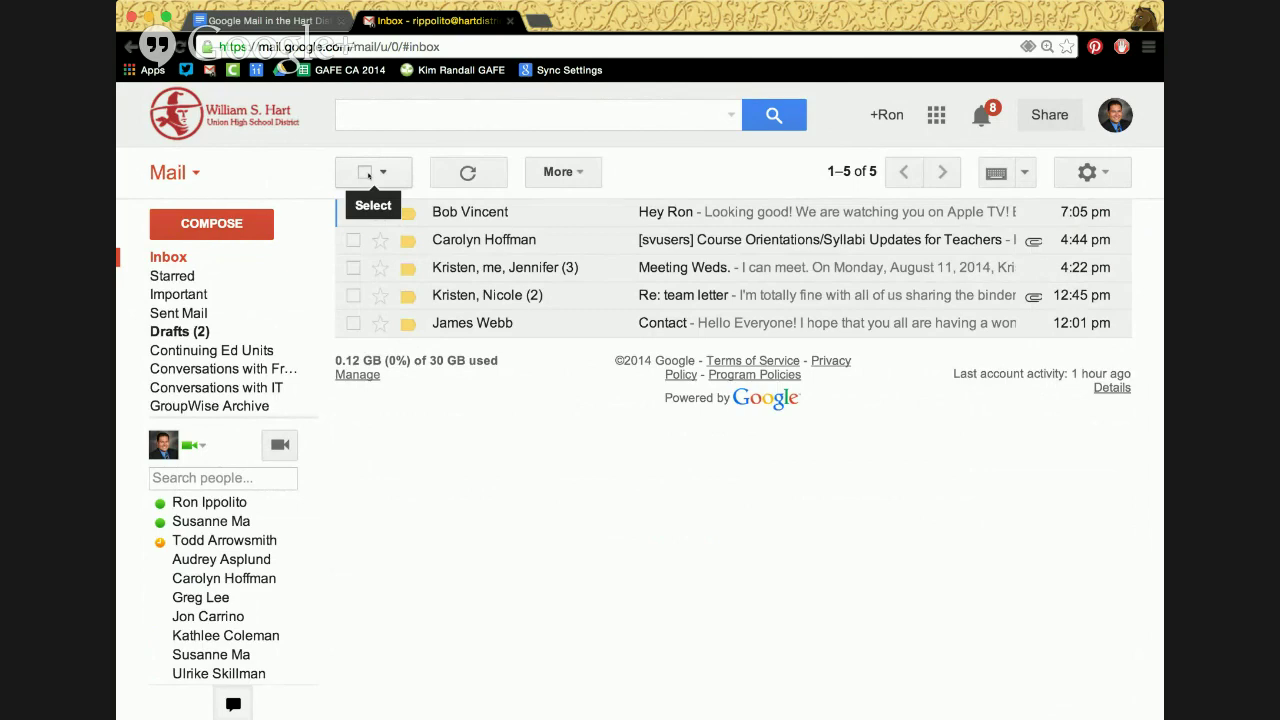
Scroll through the General settings page, then return to the inbox
click(1090, 172)
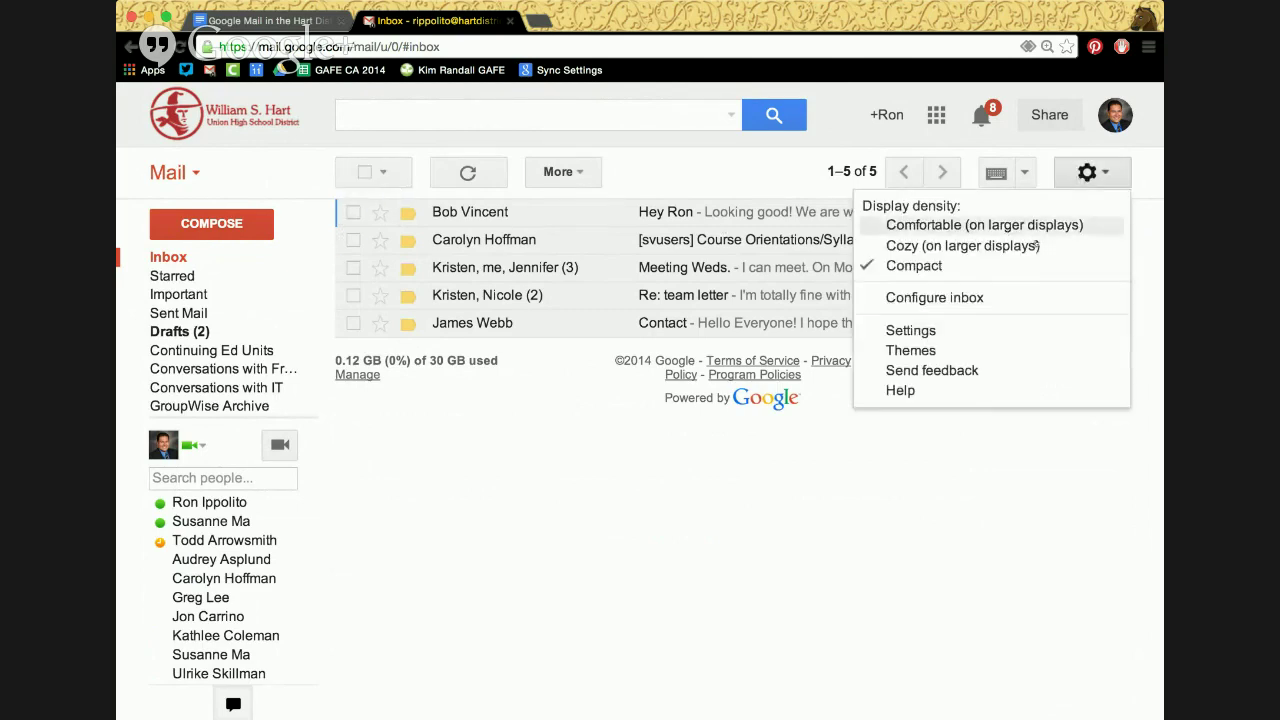
click(986, 322)
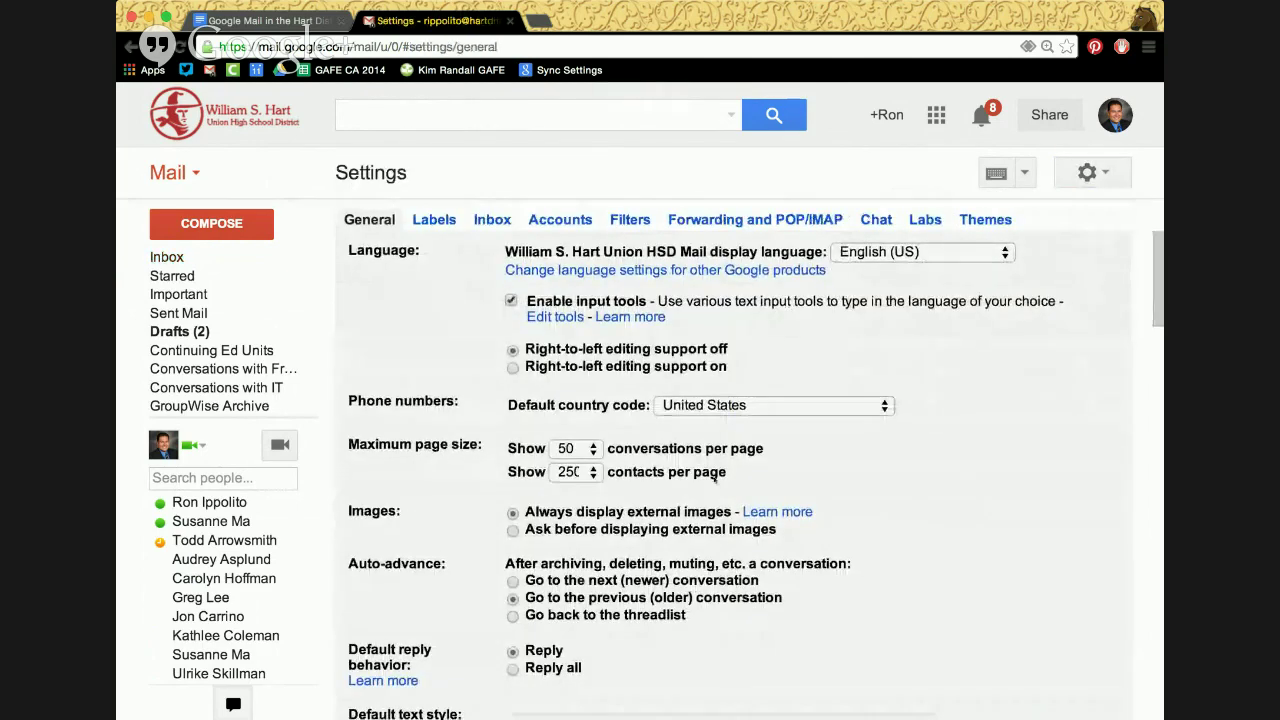
scroll(714, 480, down, 3)
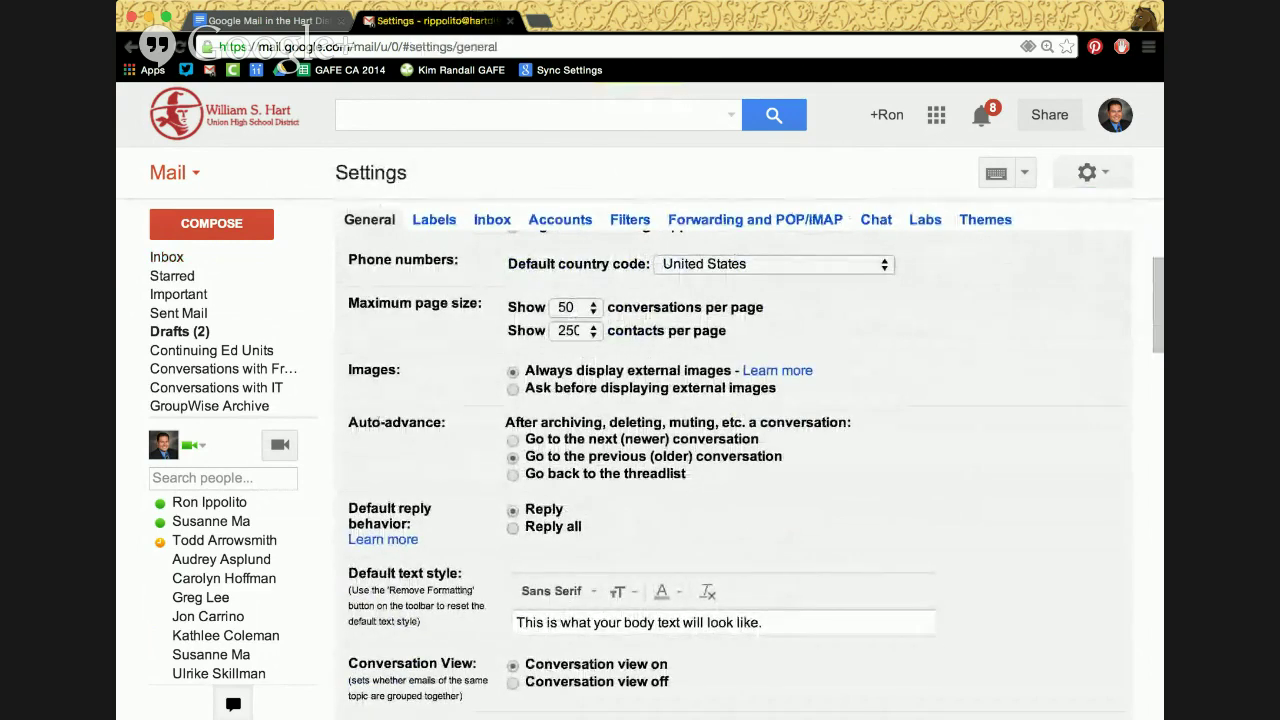
scroll(422, 421, down, 1)
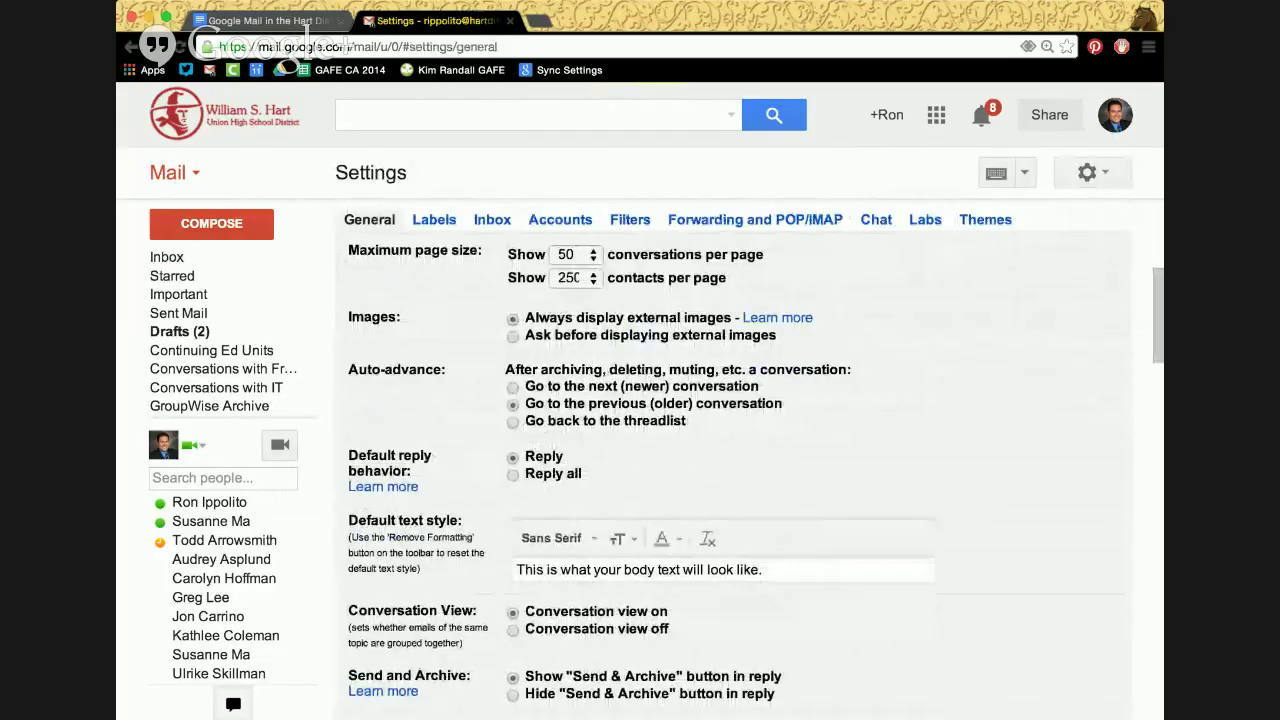
scroll(450, 430, down, 1)
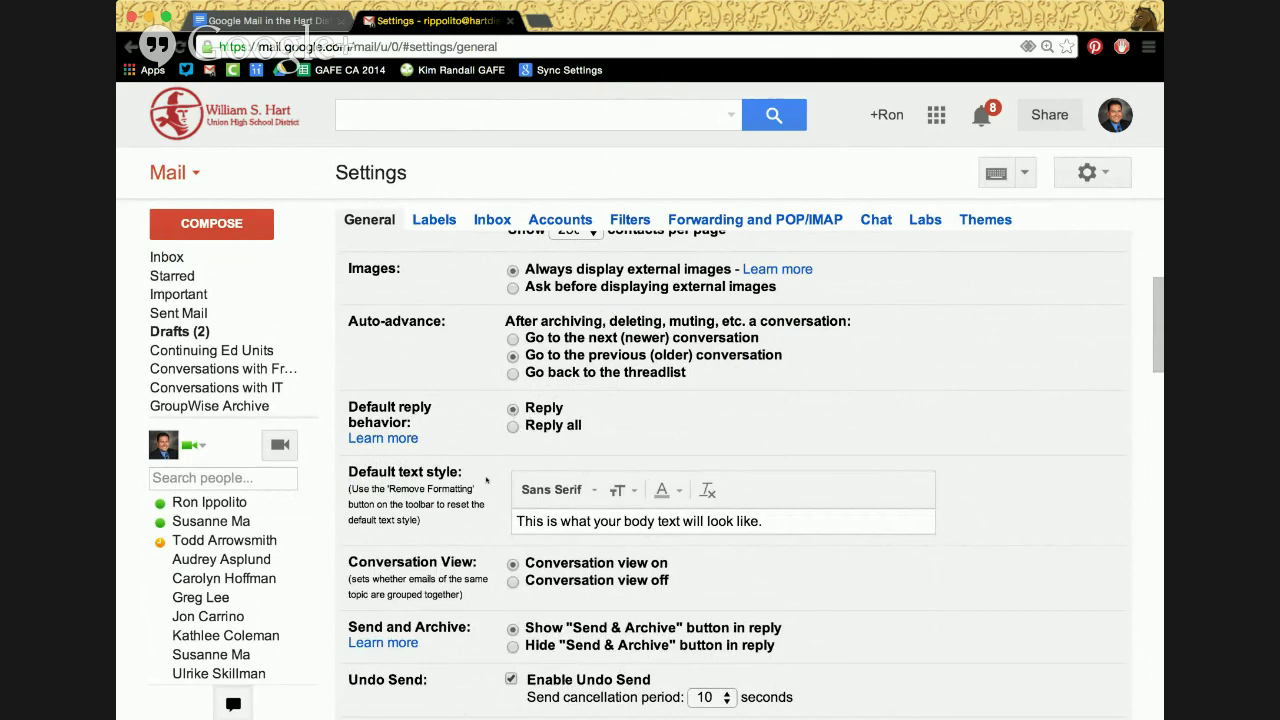
scroll(486, 481, down, 3)
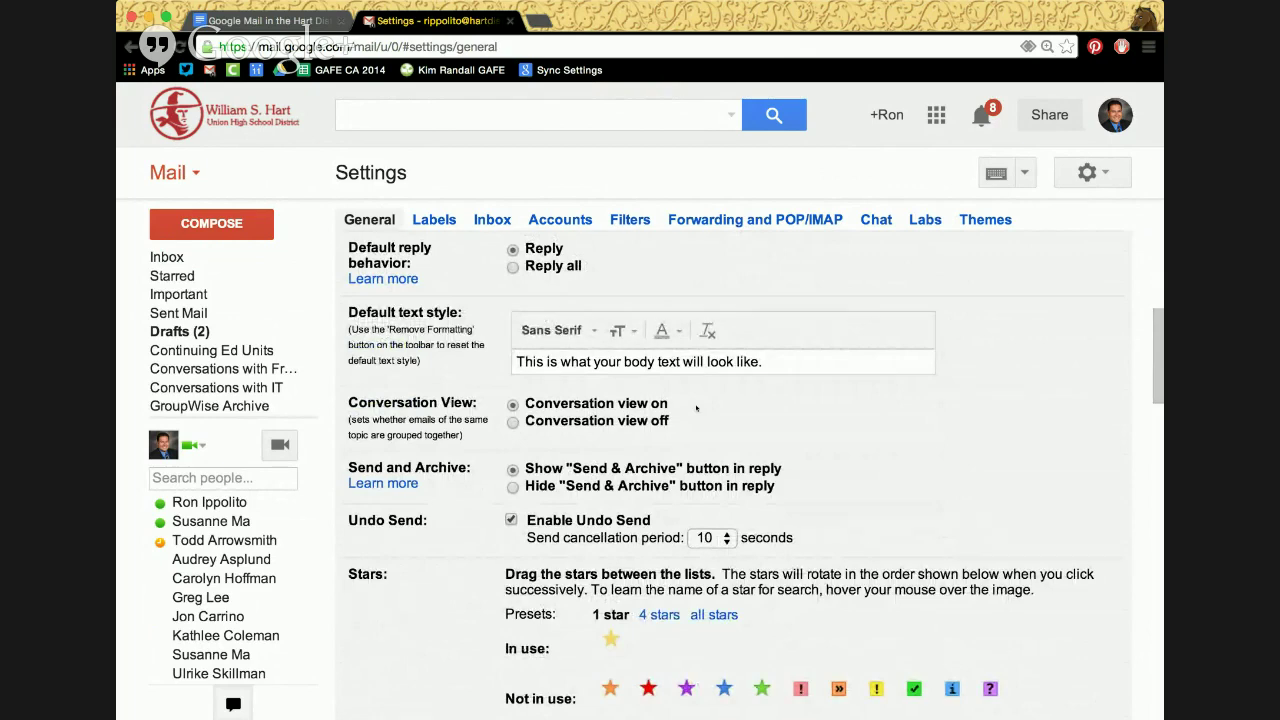
scroll(836, 421, down, 1)
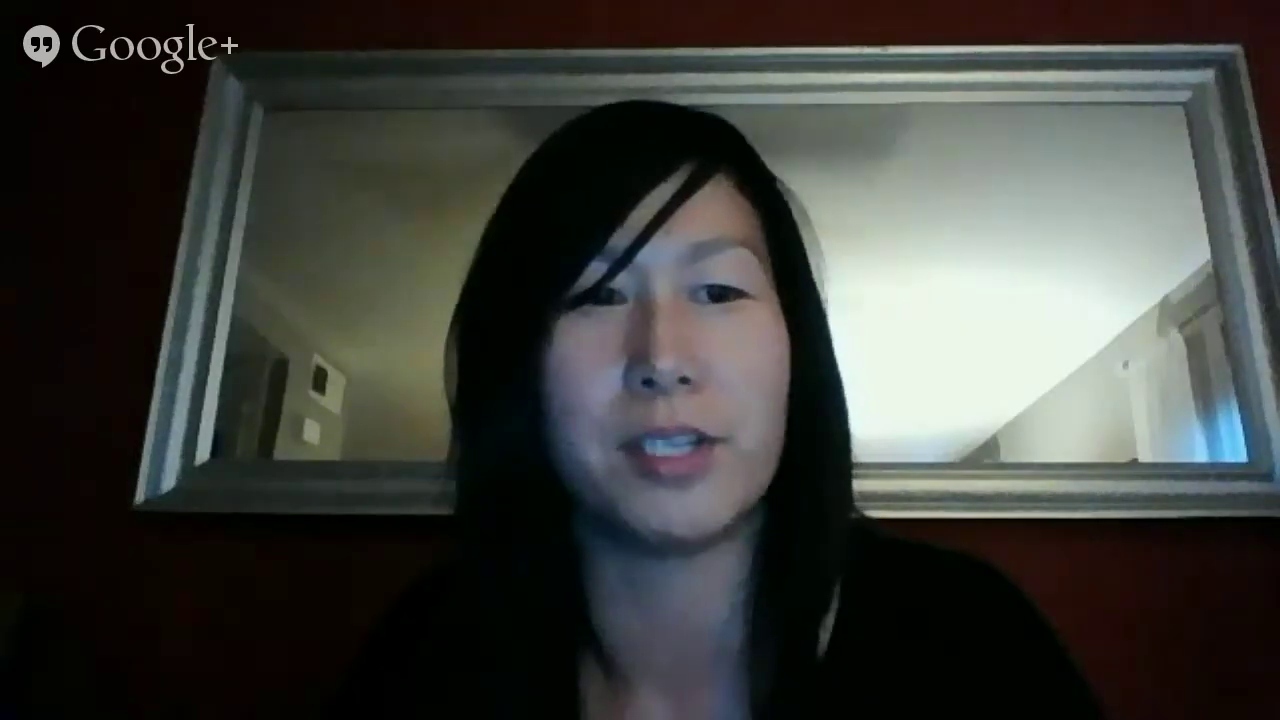
mouse_move(180, 257)
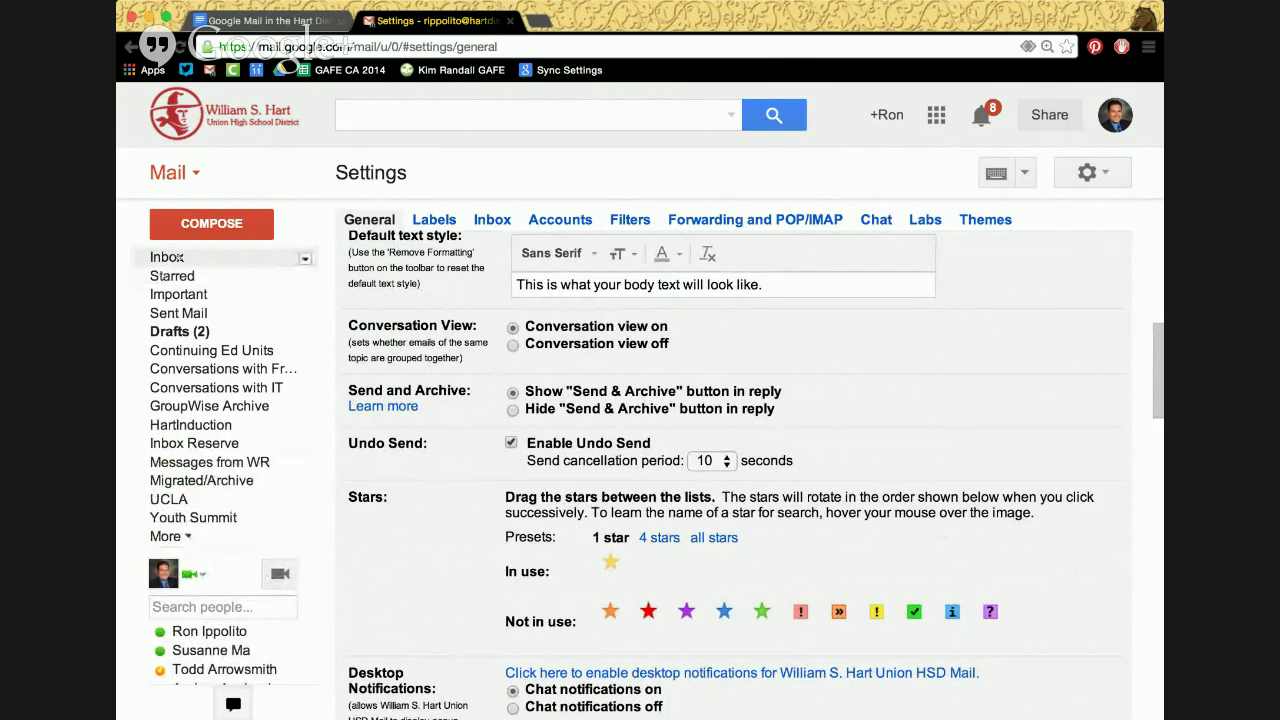
click(180, 257)
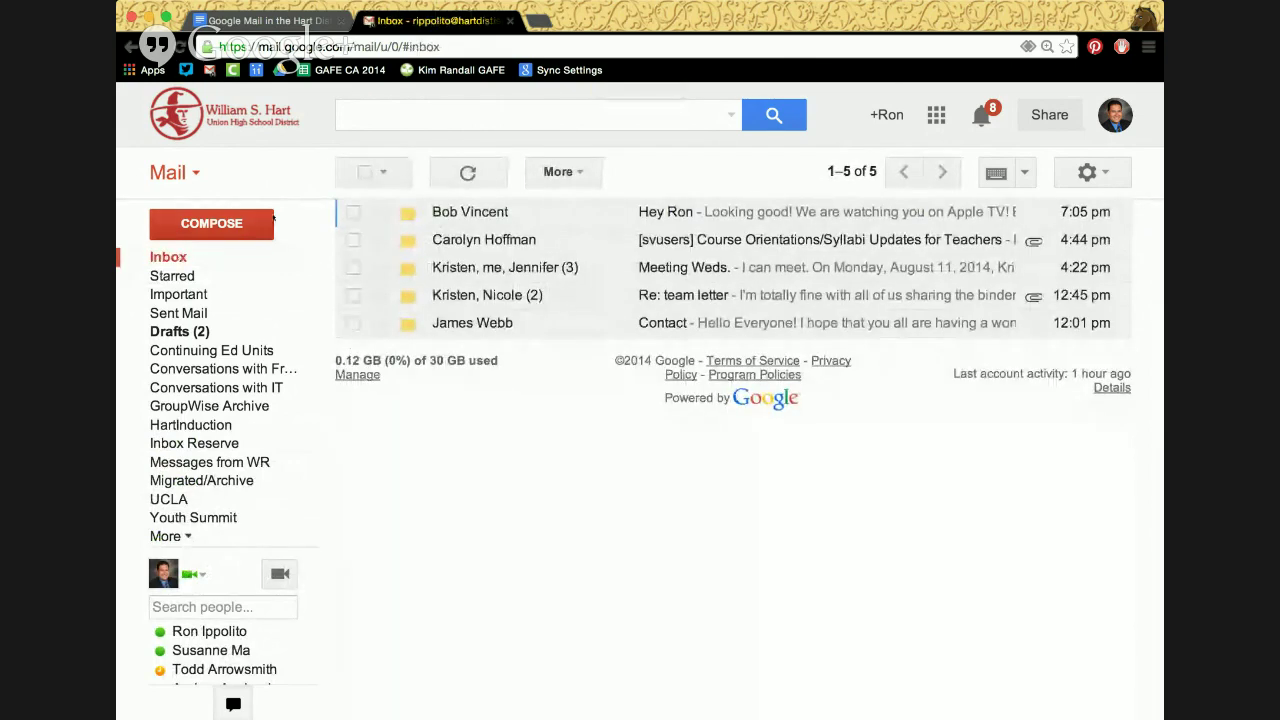
In a new message, try GV Users and WR Users as recipients, then enter SV Users
click(254, 224)
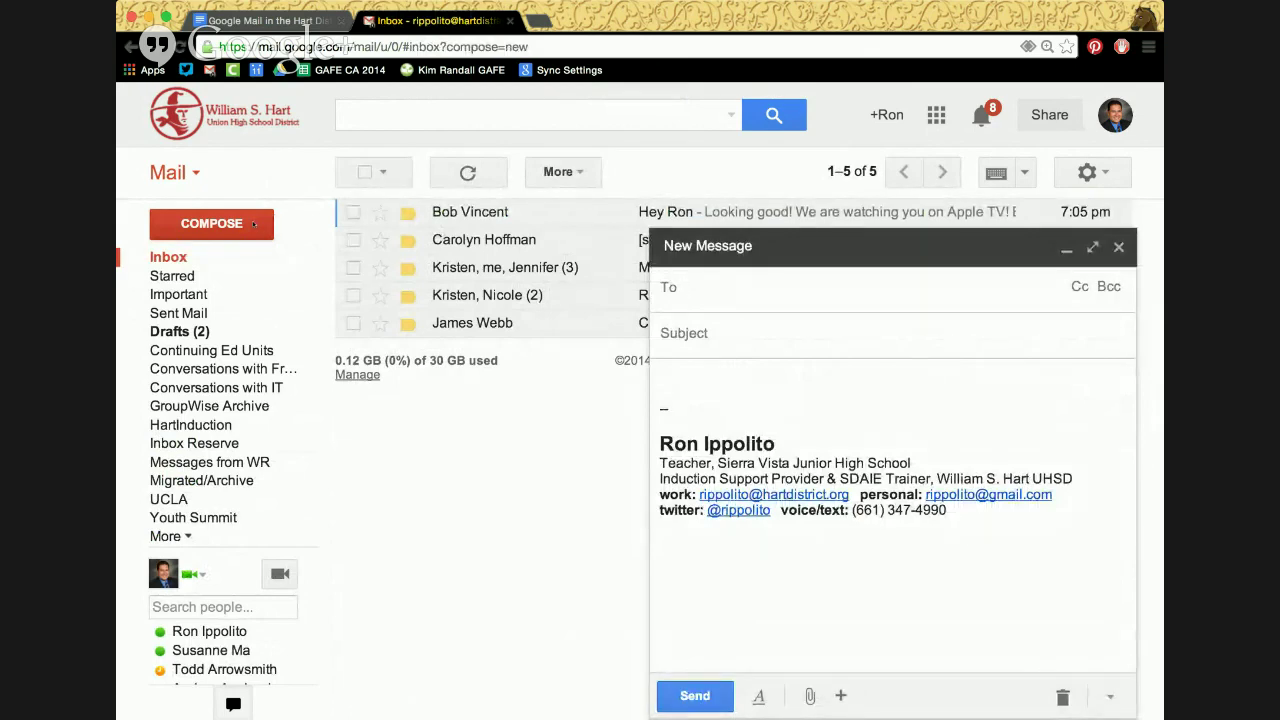
text(GV User)
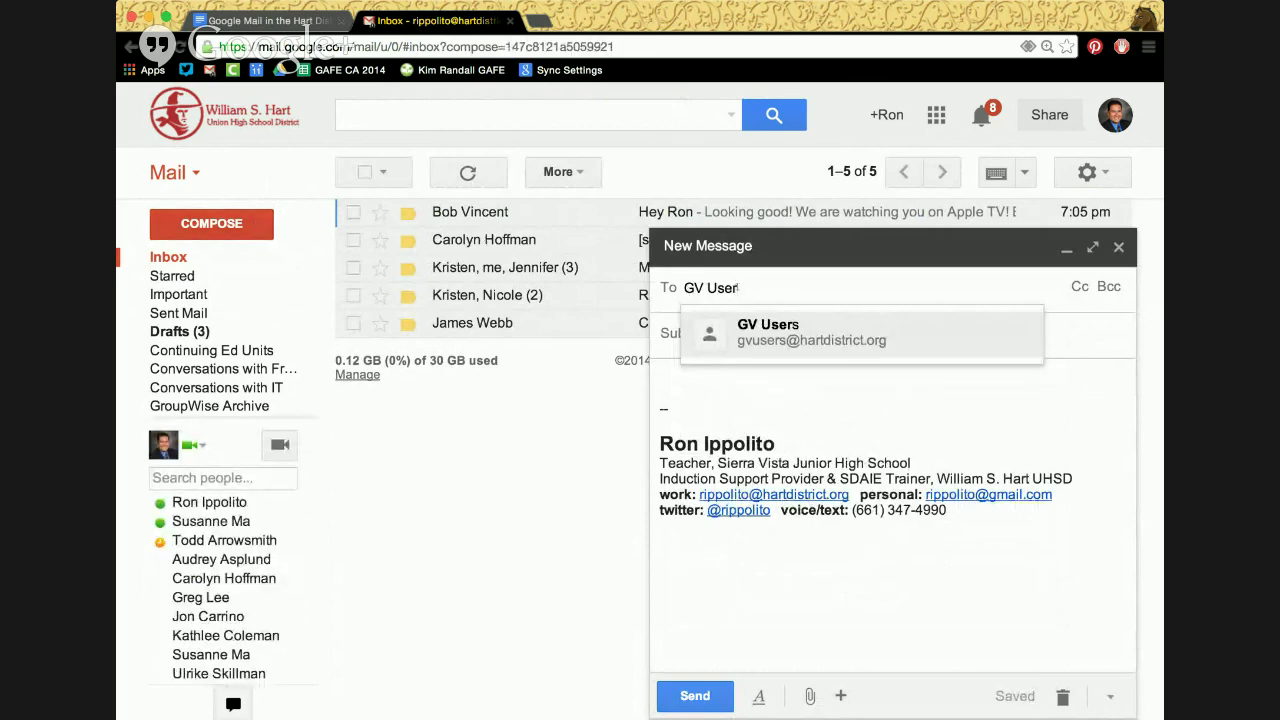
text(s)
key(BackSpace)
key(BackSpace)
key(BackSpace)
key(BackSpace)
key(BackSpace)
key(BackSpace)
key(BackSpace)
key(BackSpace)
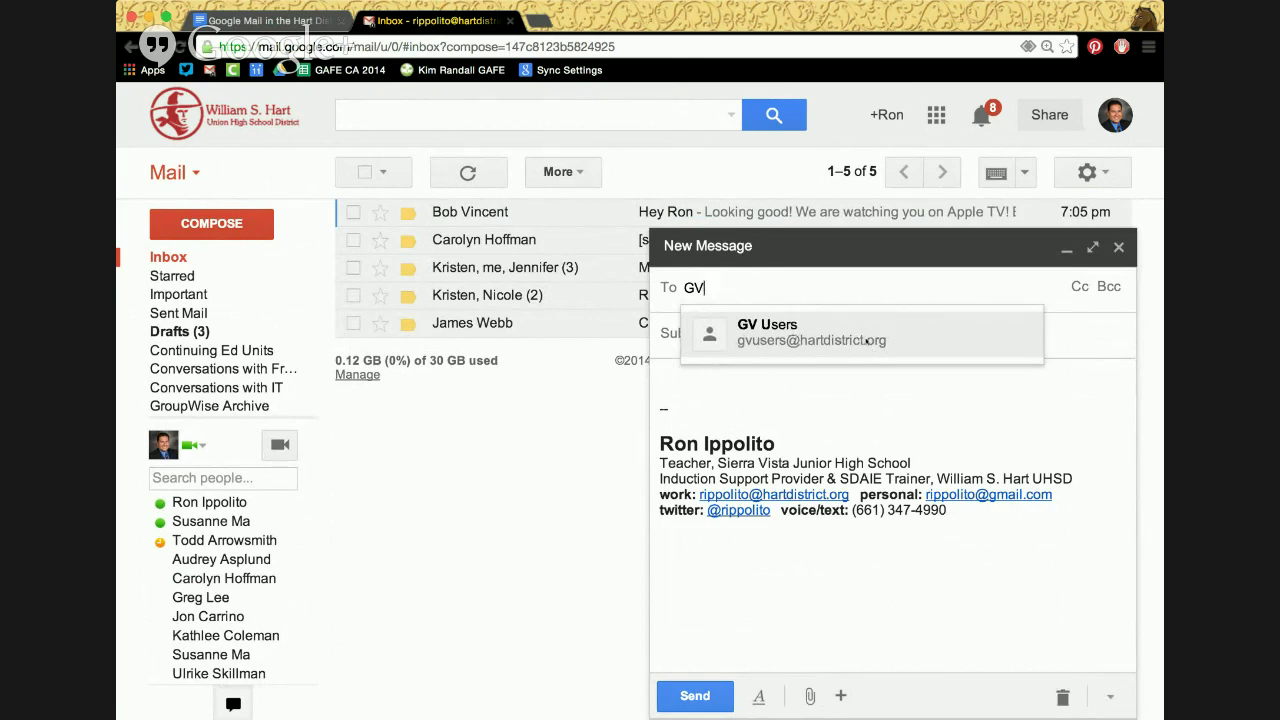
text(WR Use)
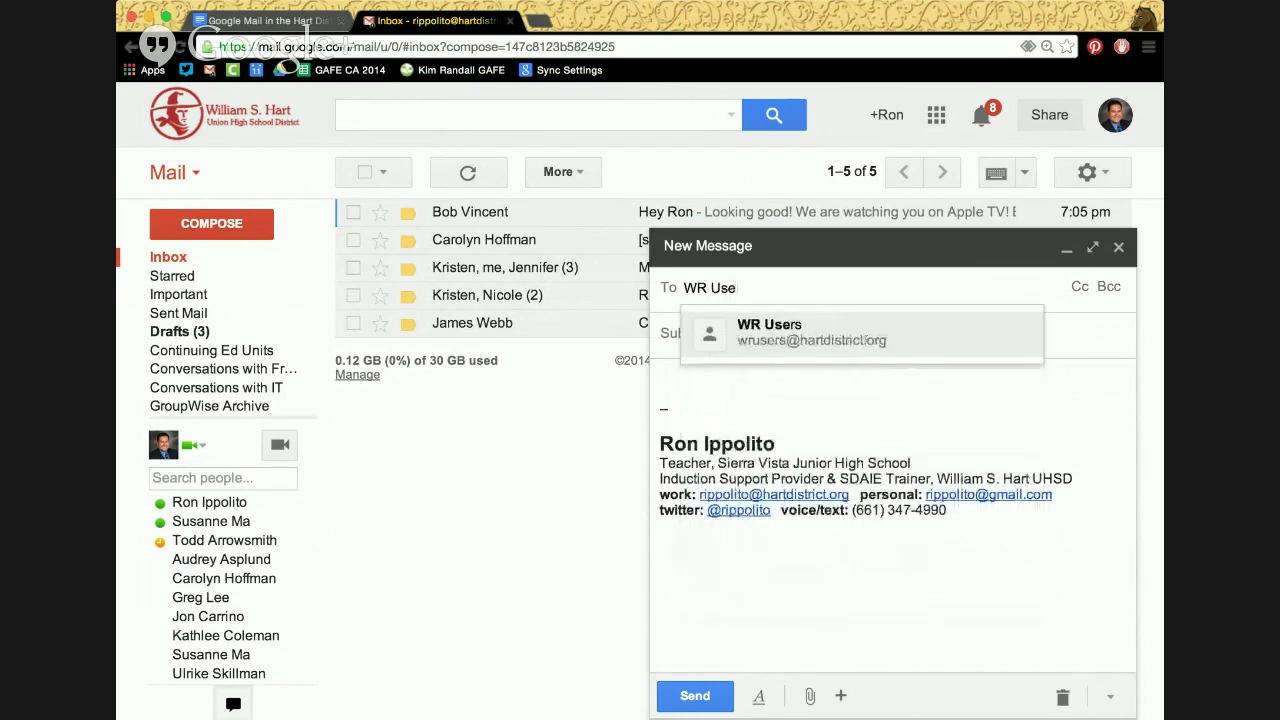
text(r)
key(BackSpace)
key(BackSpace)
key(BackSpace)
key(BackSpace)
key(BackSpace)
key(BackSpace)
key(BackSpace)
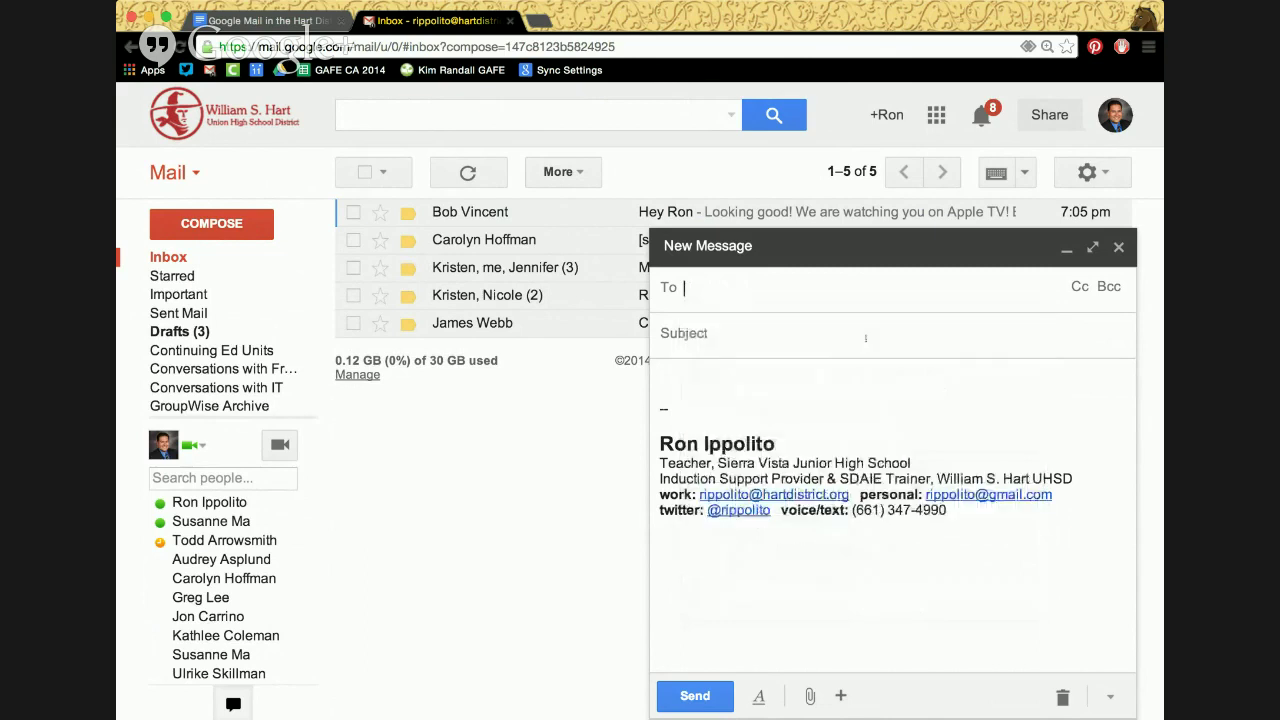
text(SV Users)
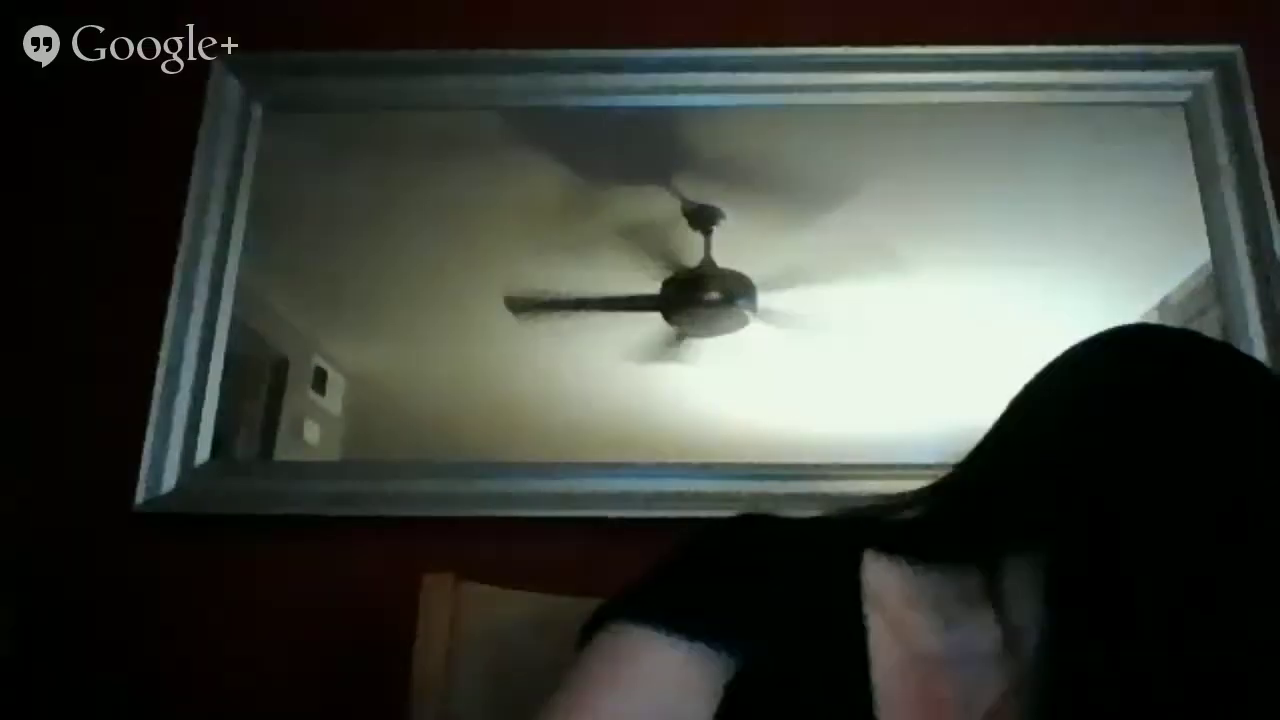
key(BackSpace)
key(BackSpace)
key(BackSpace)
key(BackSpace)
key(BackSpace)
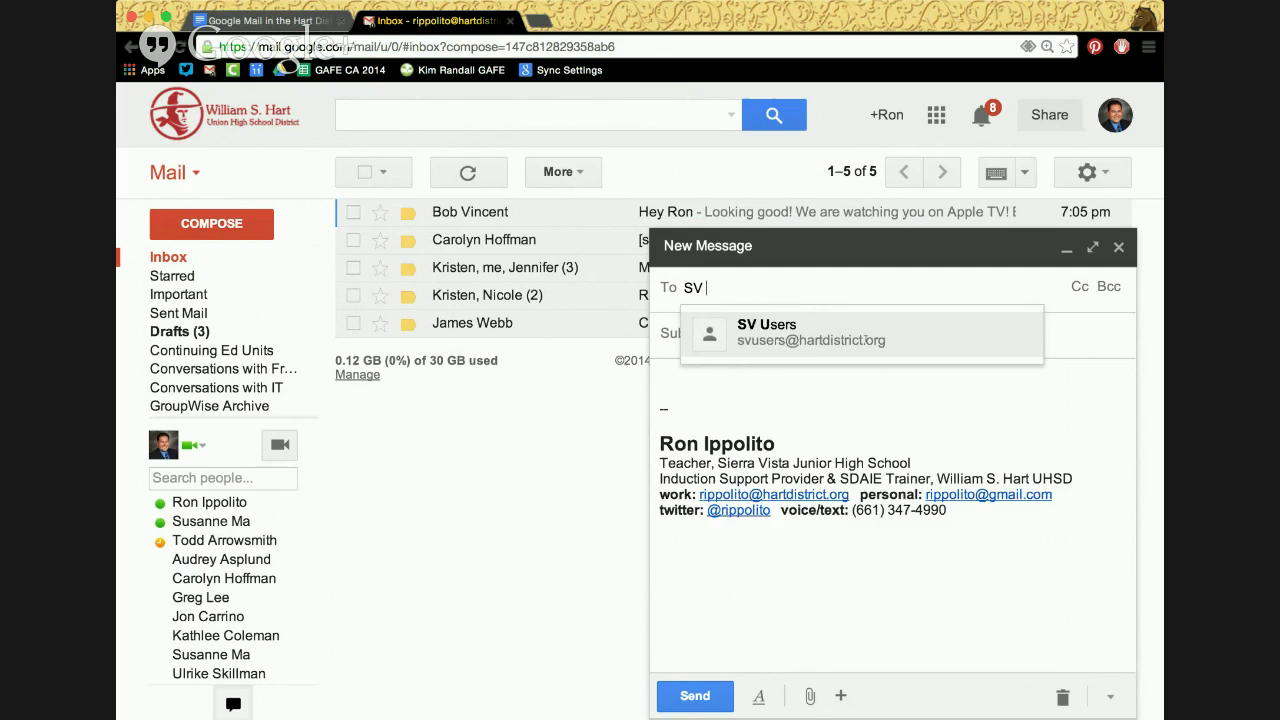
key(BackSpace)
key(BackSpace)
key(BackSpace)
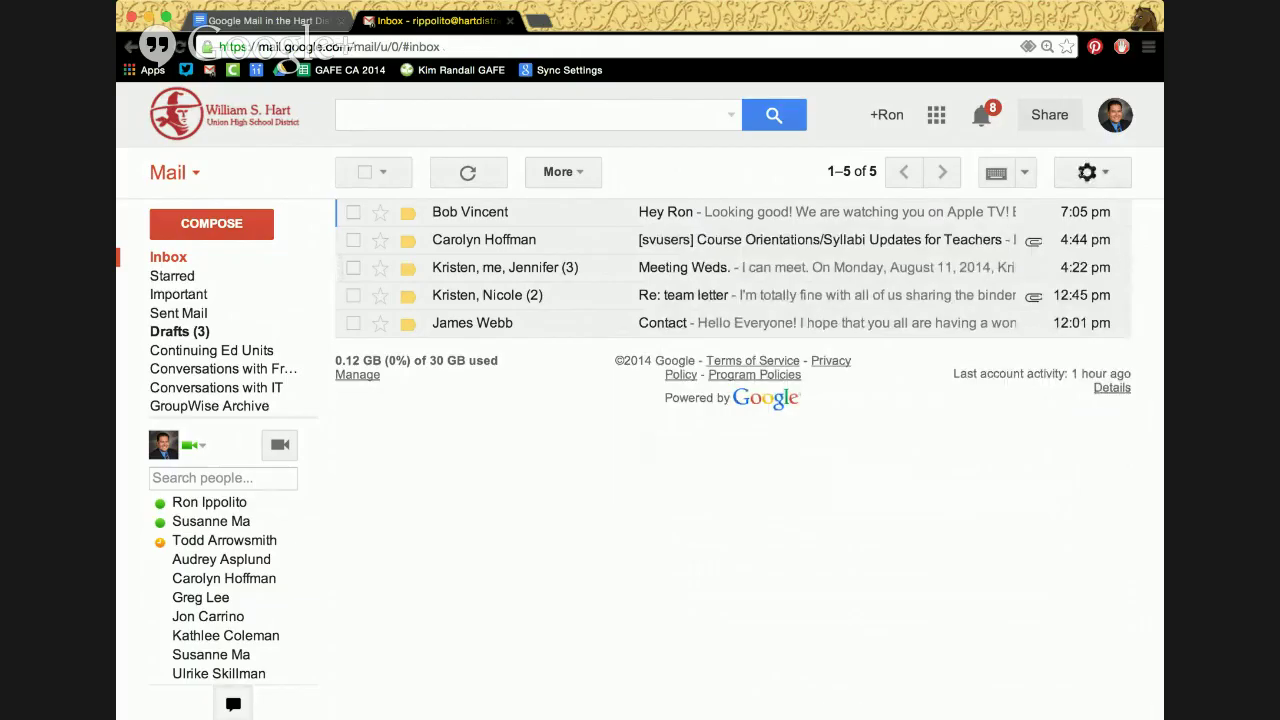
Open the General settings and scroll down to Undo Send and Stars
click(910, 330)
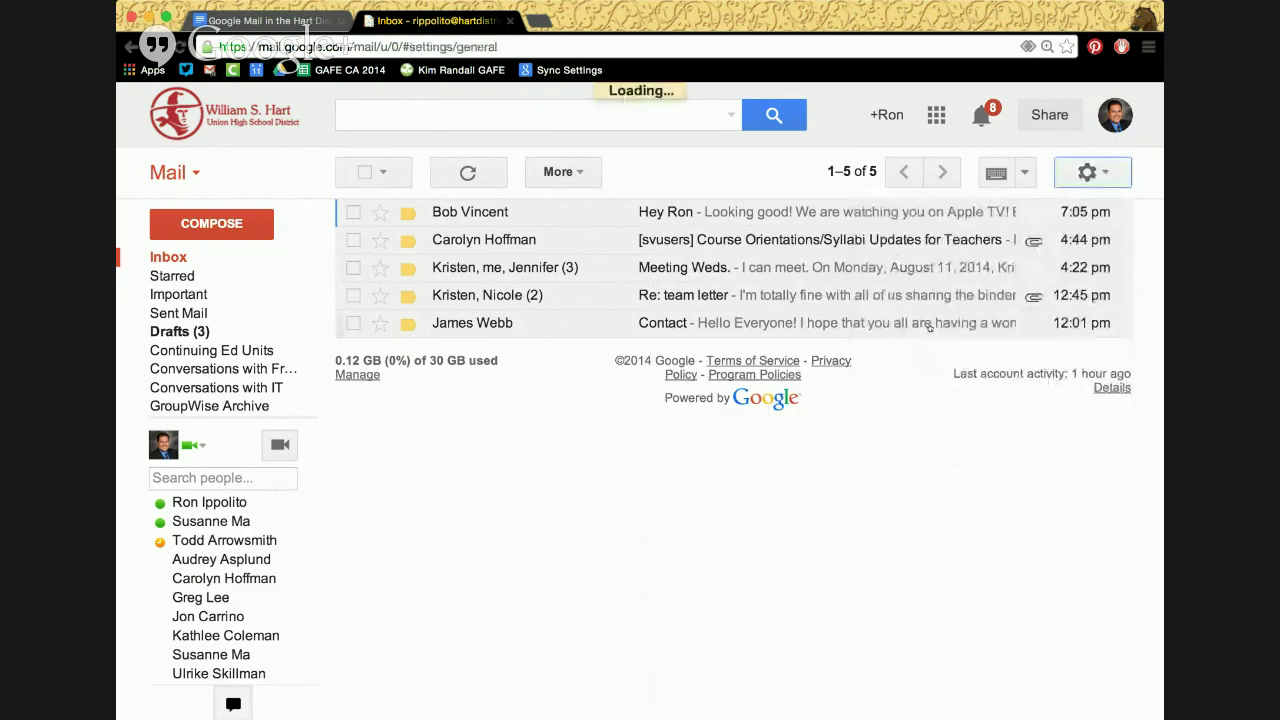
scroll(838, 554, down, 3)
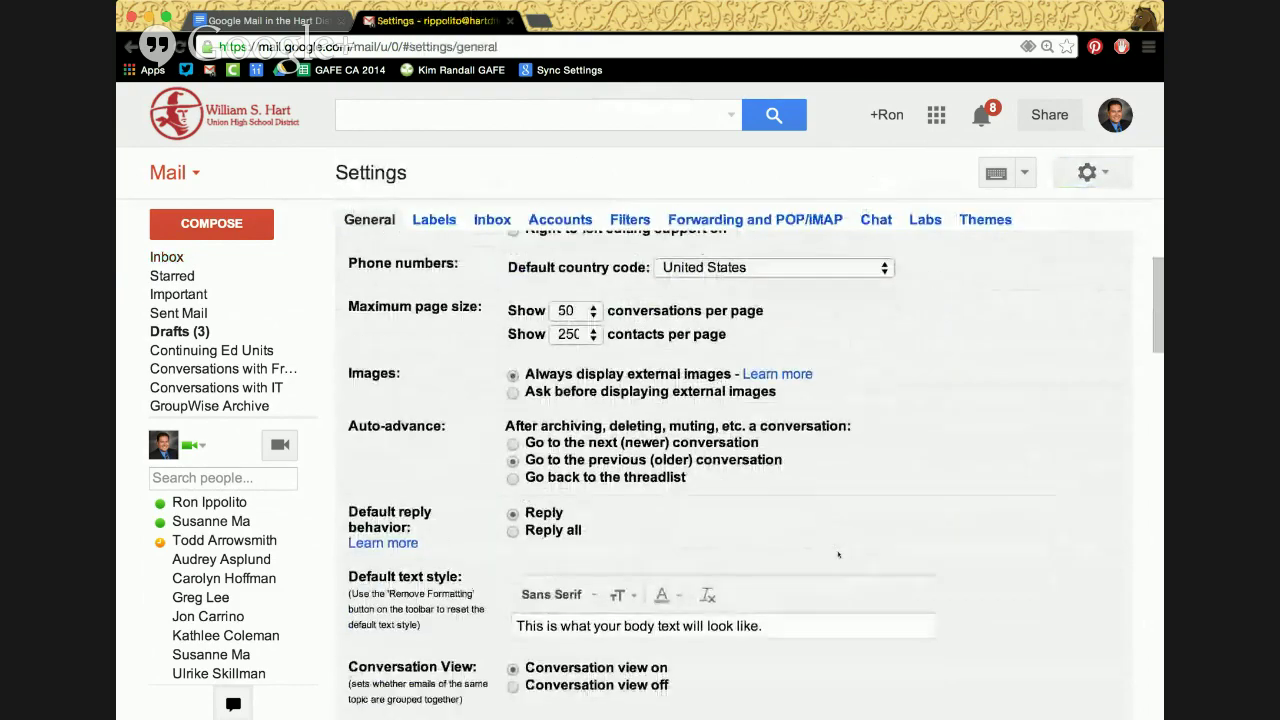
scroll(838, 554, down, 3)
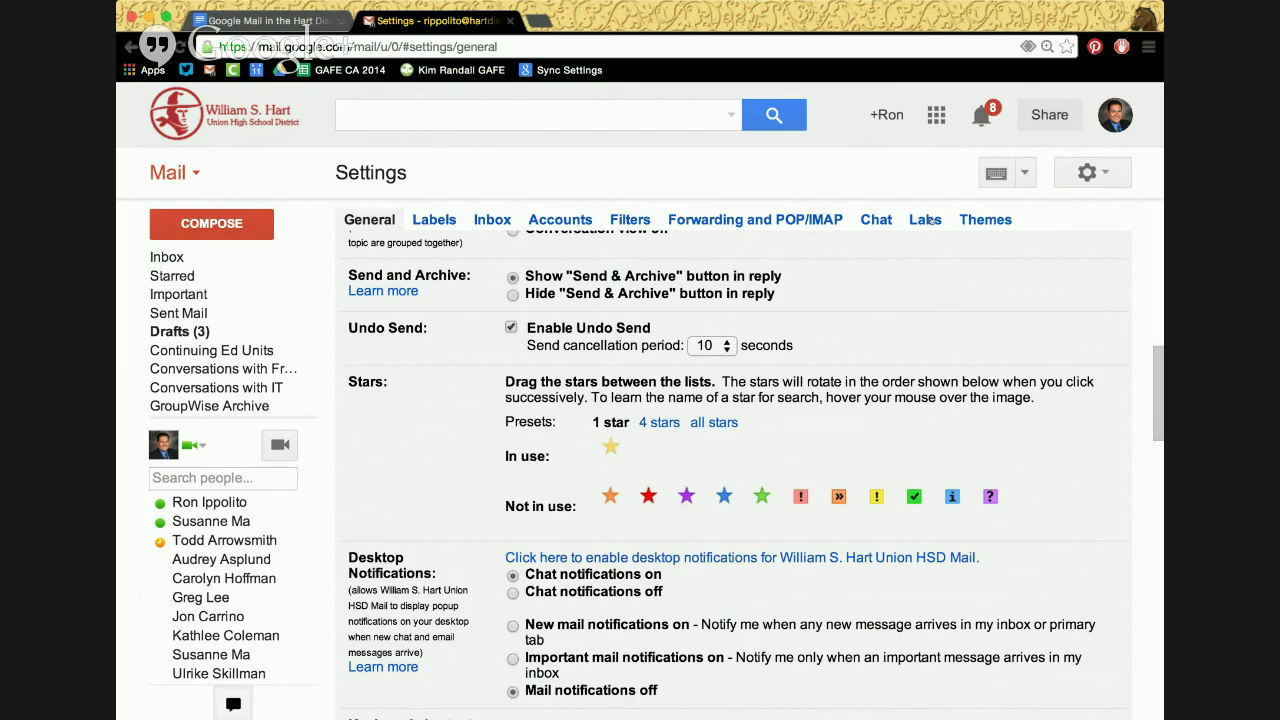
Switch to the Labs tab and browse features like Canned Responses, Undo Send and Smartlabels
click(928, 220)
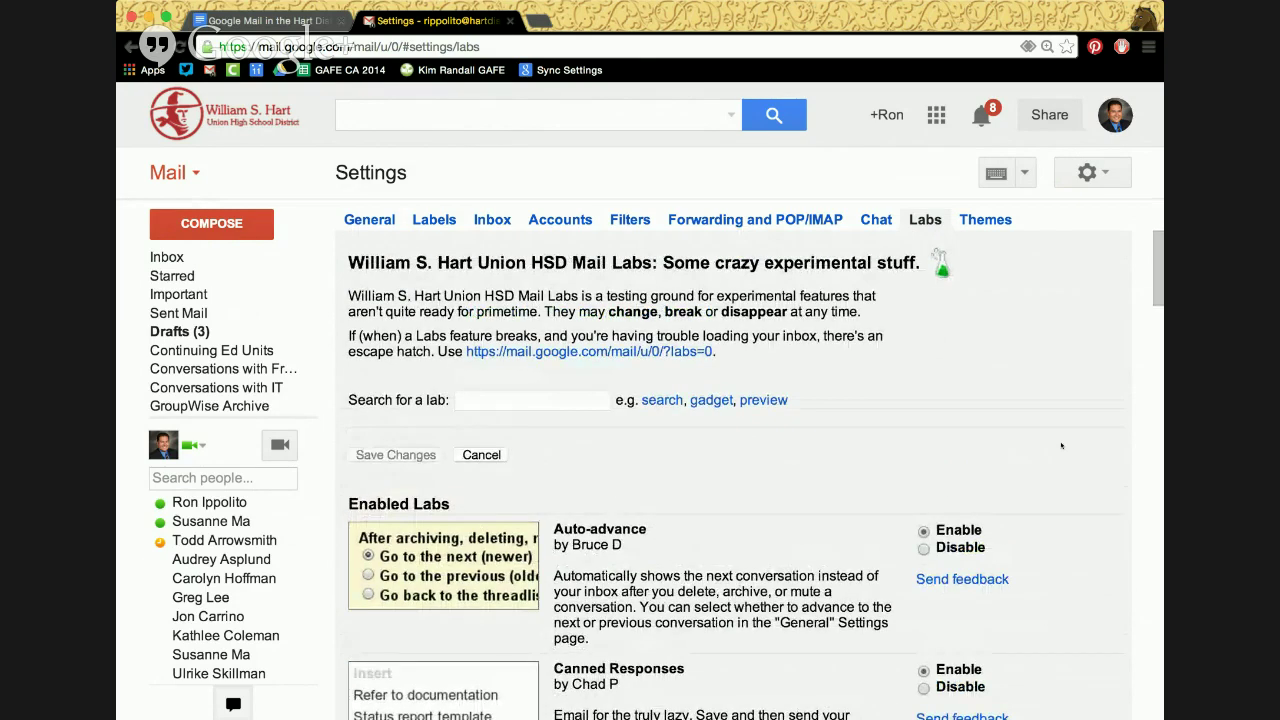
scroll(1061, 446, down, 5)
scroll(1061, 445, down, 3)
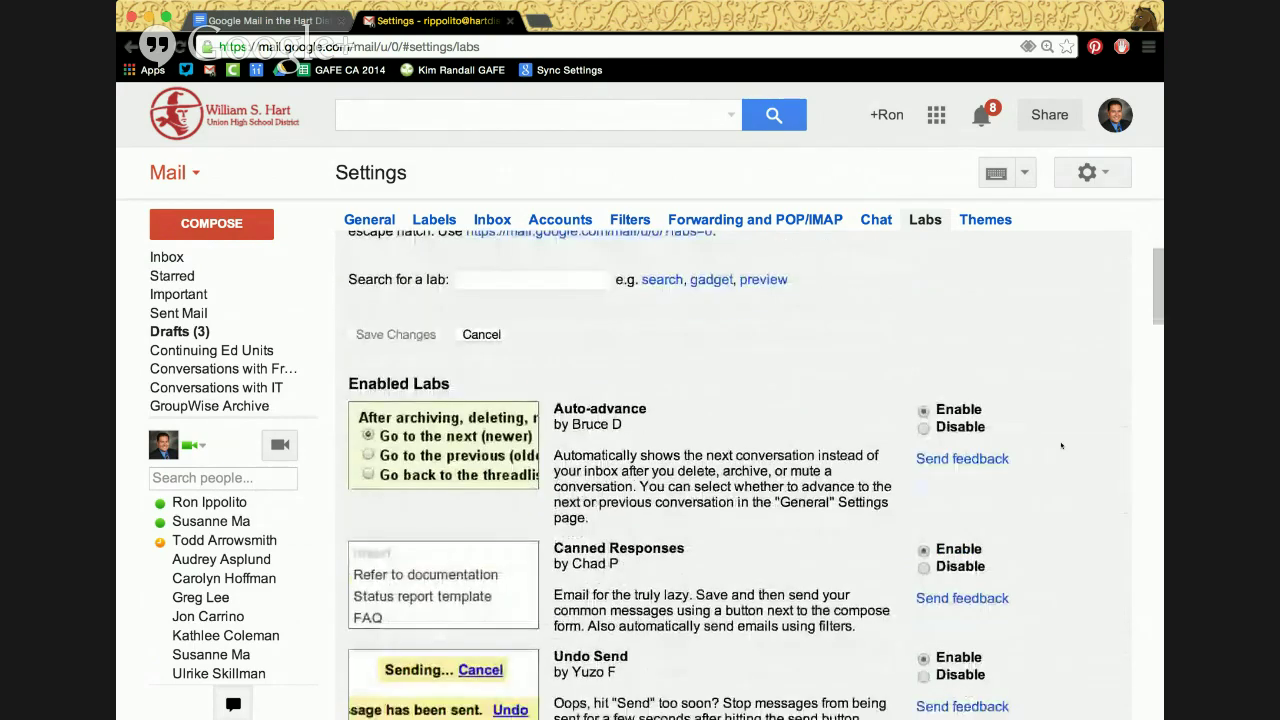
scroll(1061, 445, down, 1)
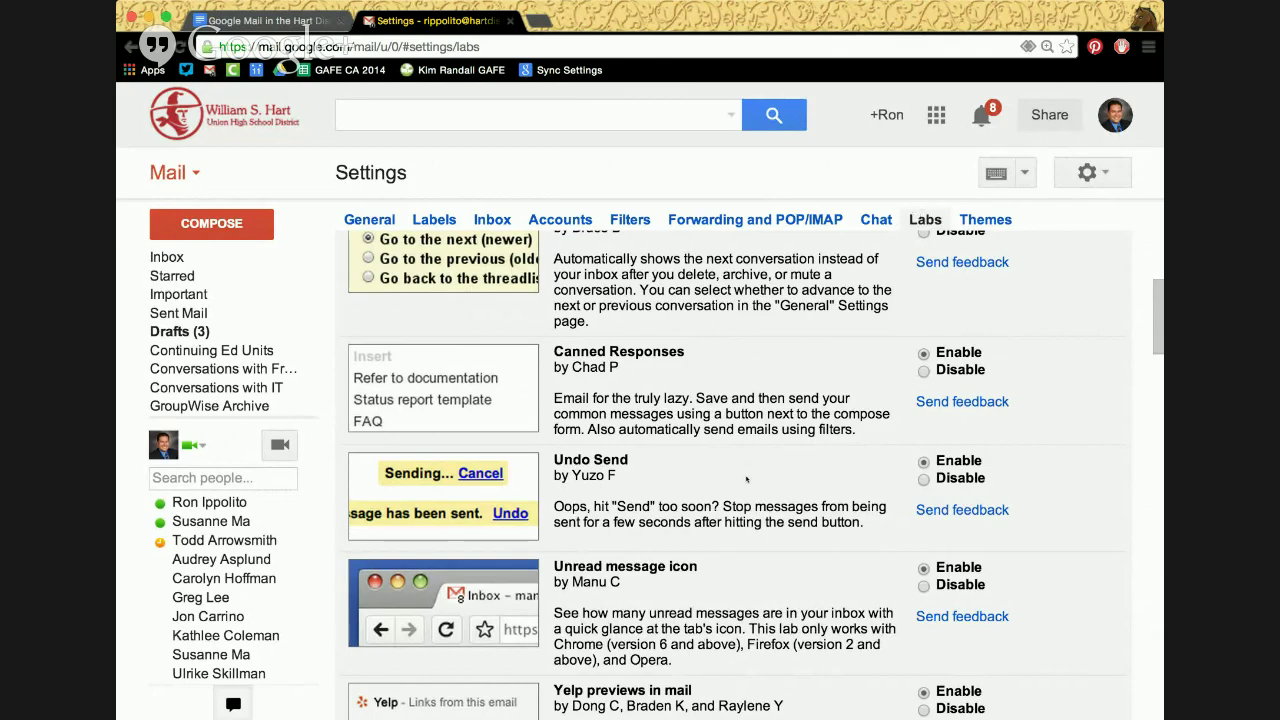
scroll(746, 479, up, 3)
scroll(746, 479, down, 3)
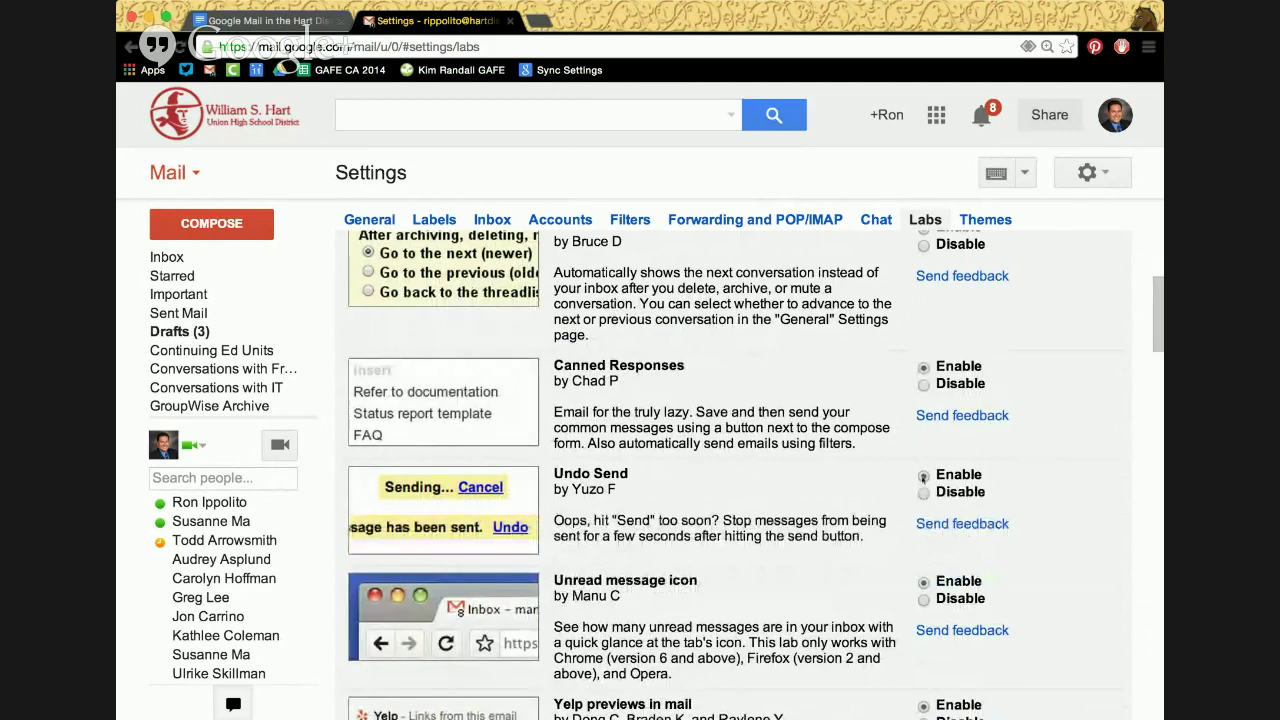
scroll(514, 285, down, 10)
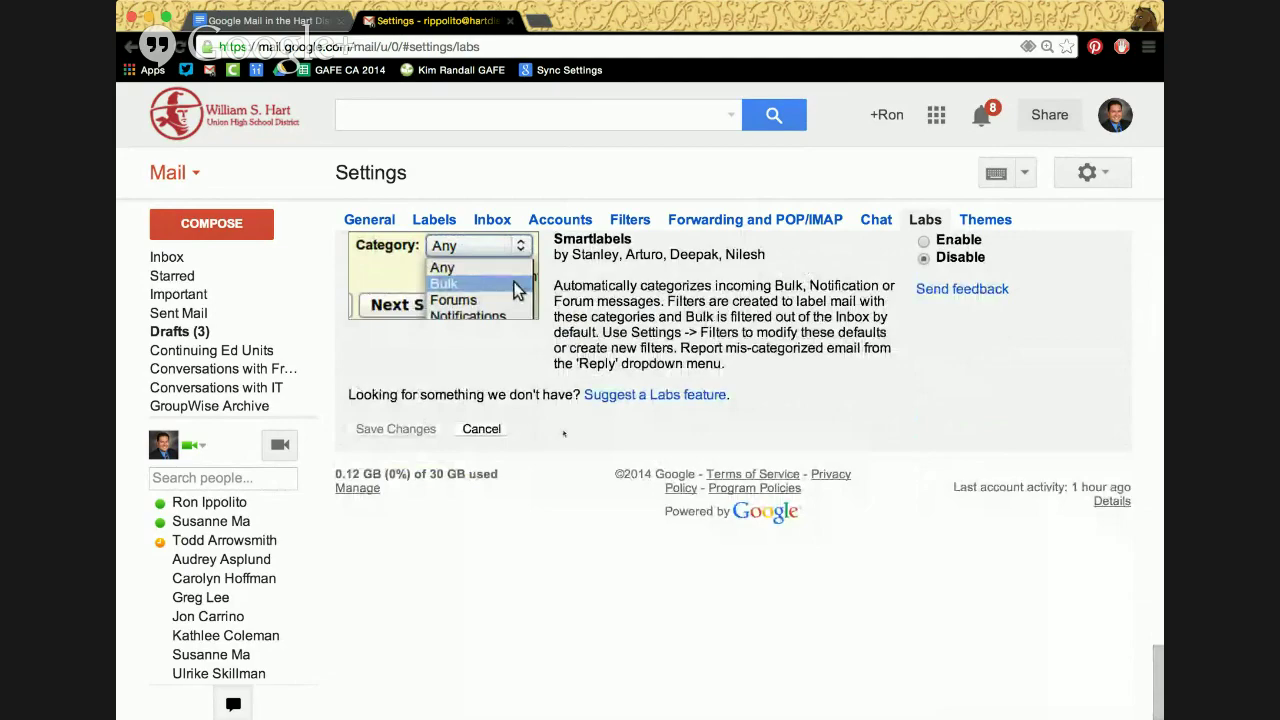
scroll(517, 290, up, 10)
scroll(514, 362, down, 10)
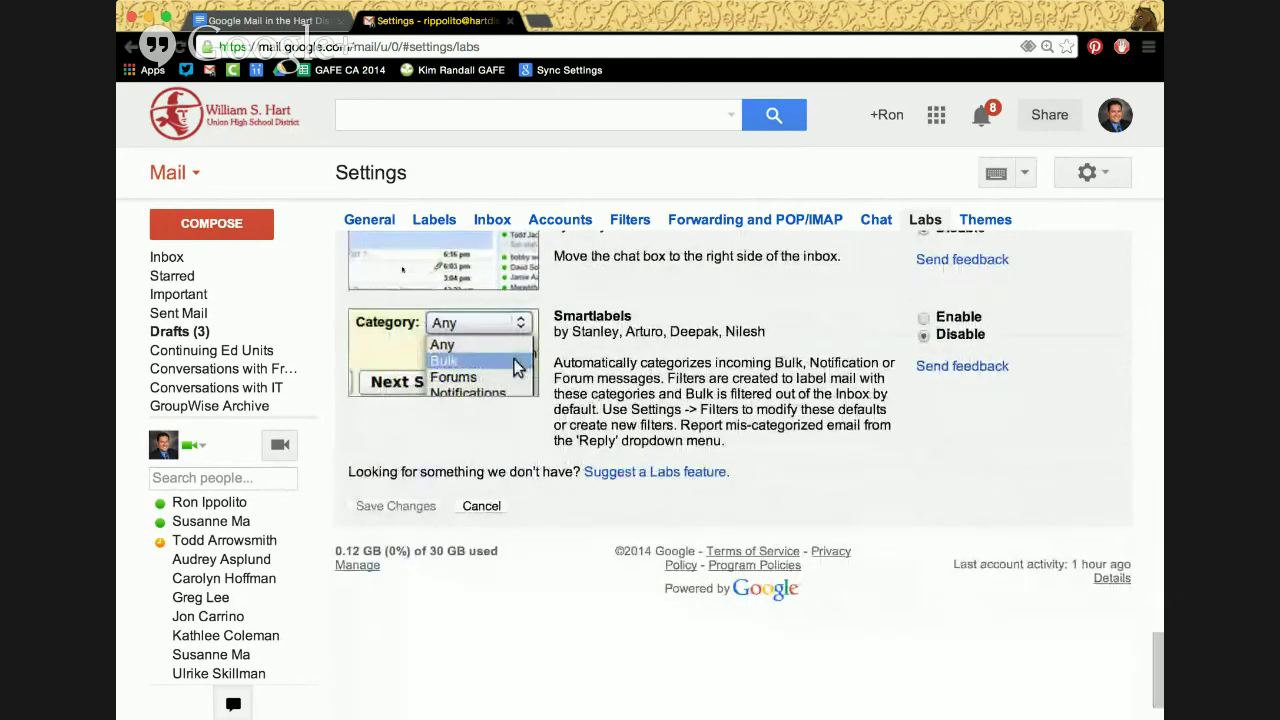
Back in General, raise the Undo Send cancellation period to 30 seconds and save
click(389, 221)
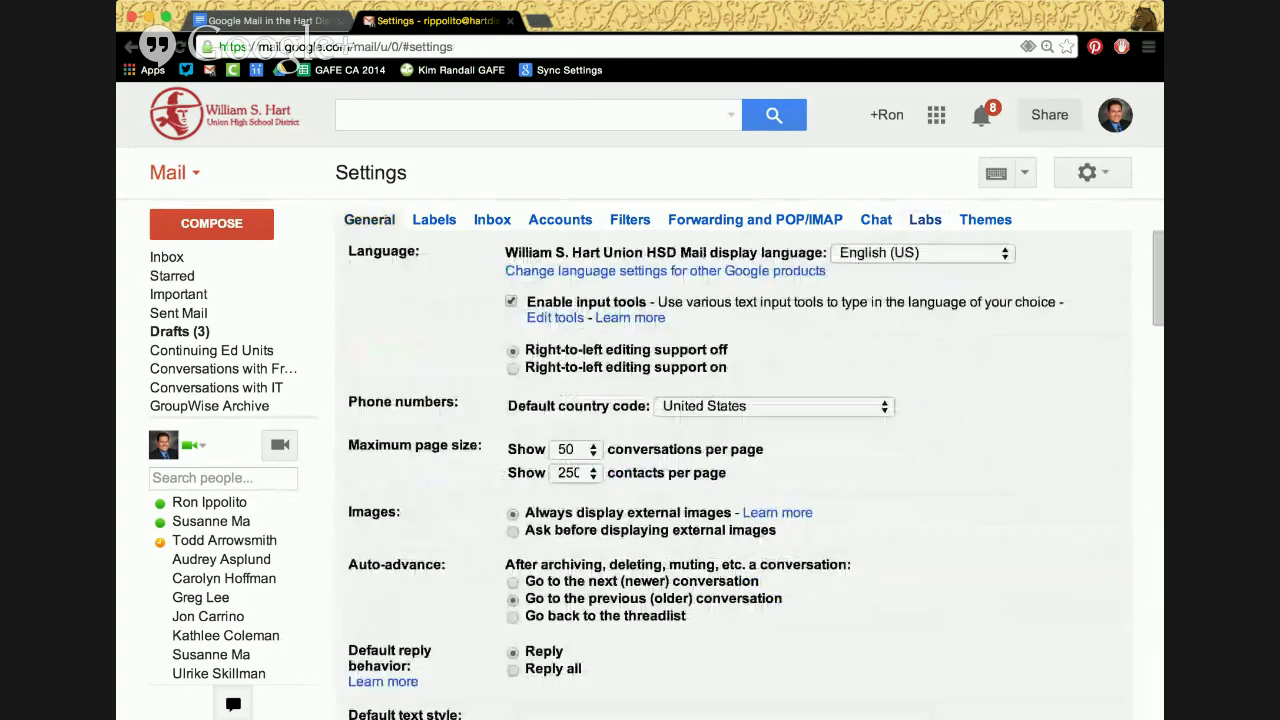
scroll(455, 450, down, 1)
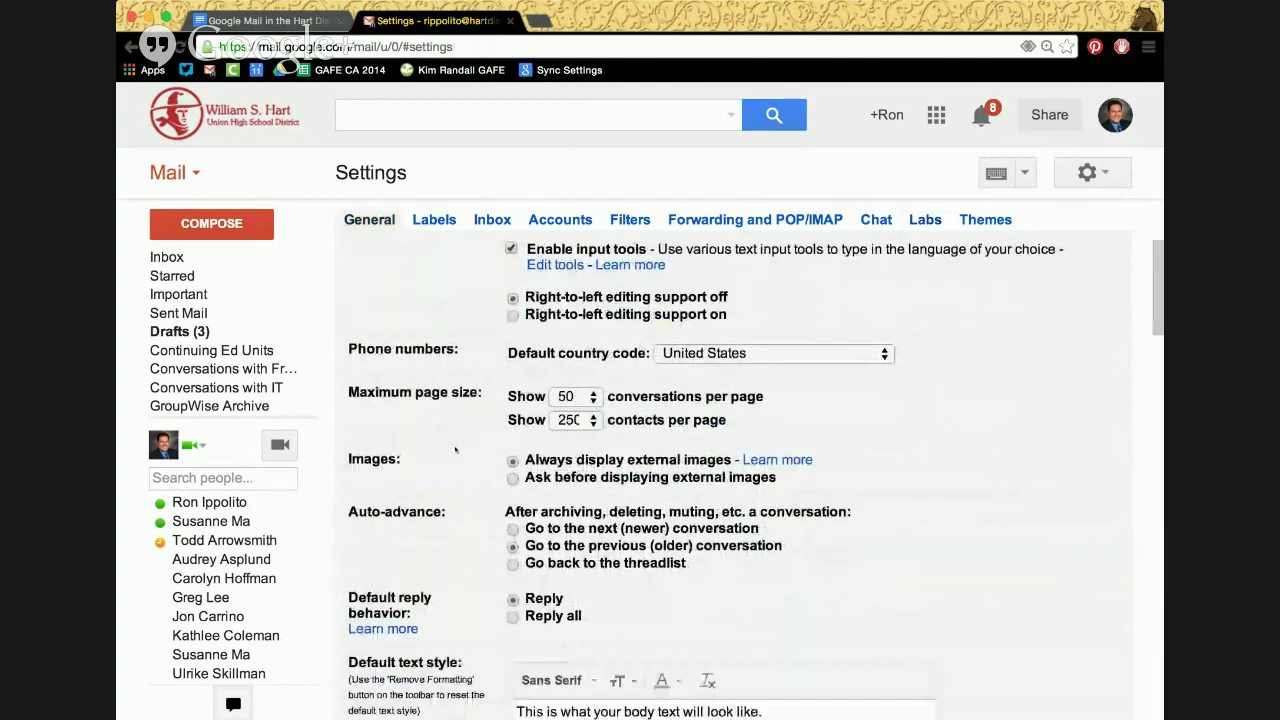
scroll(455, 450, down, 8)
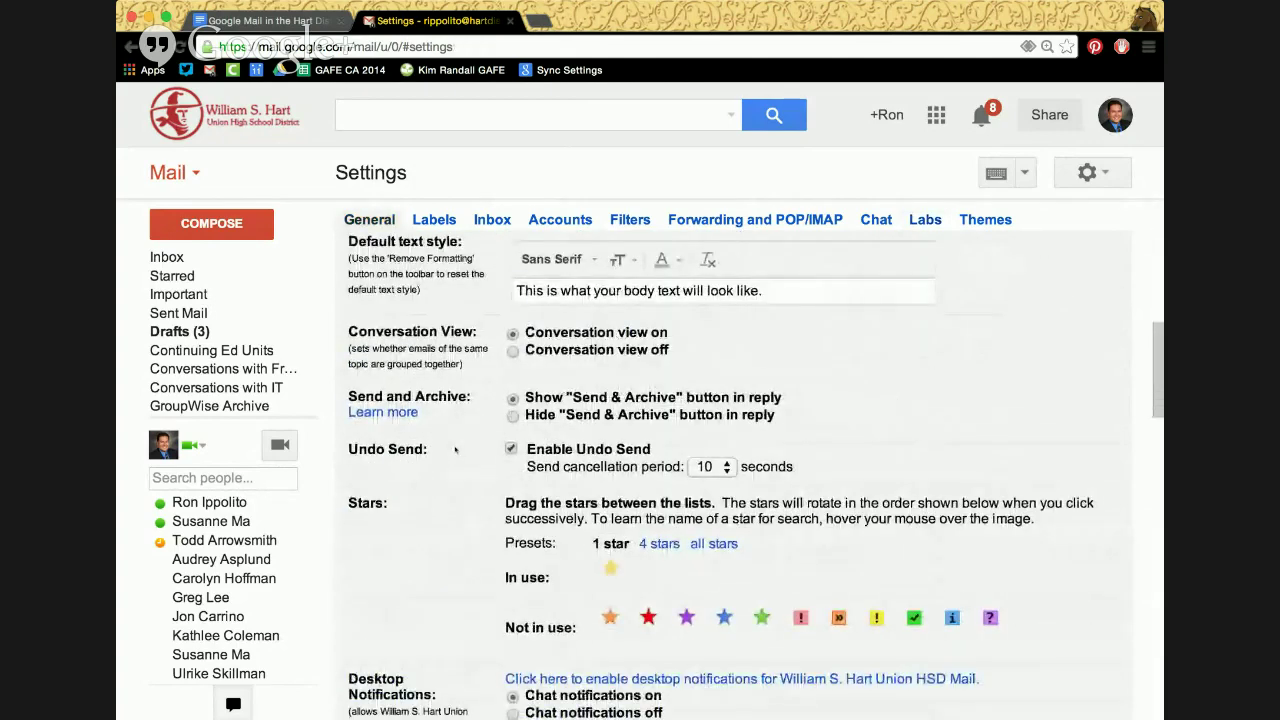
scroll(455, 450, down, 1)
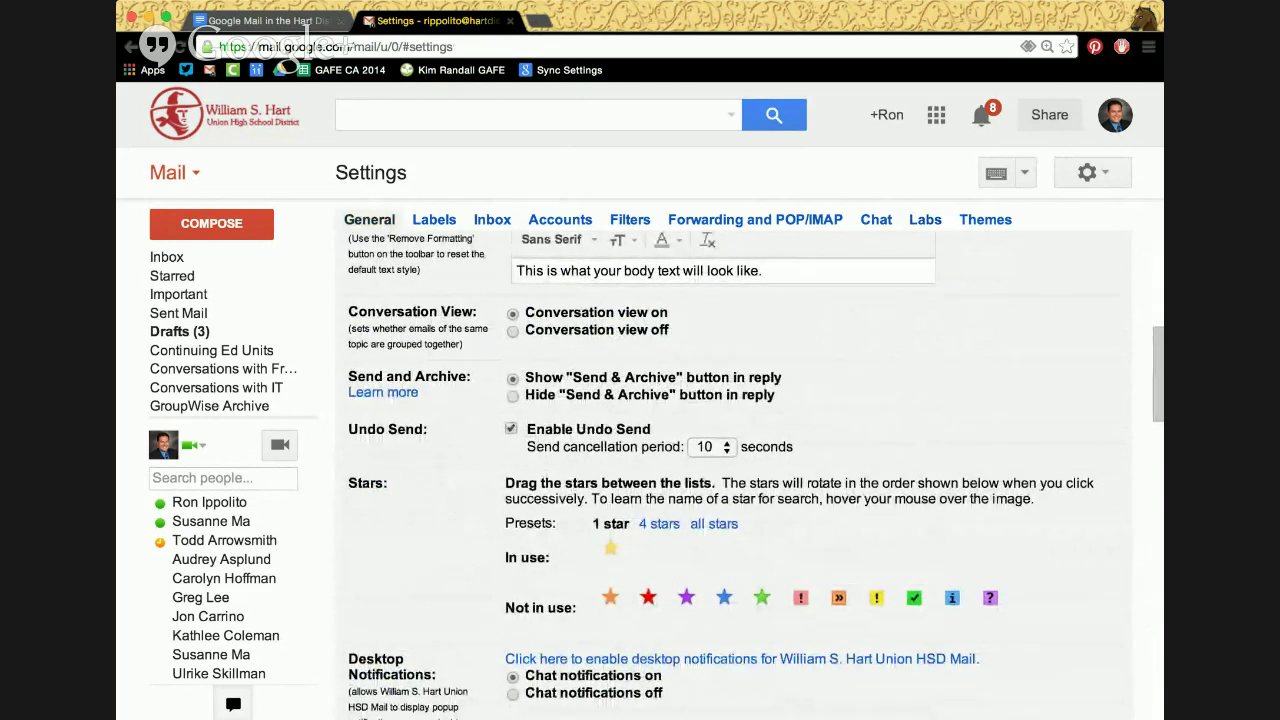
click(704, 450)
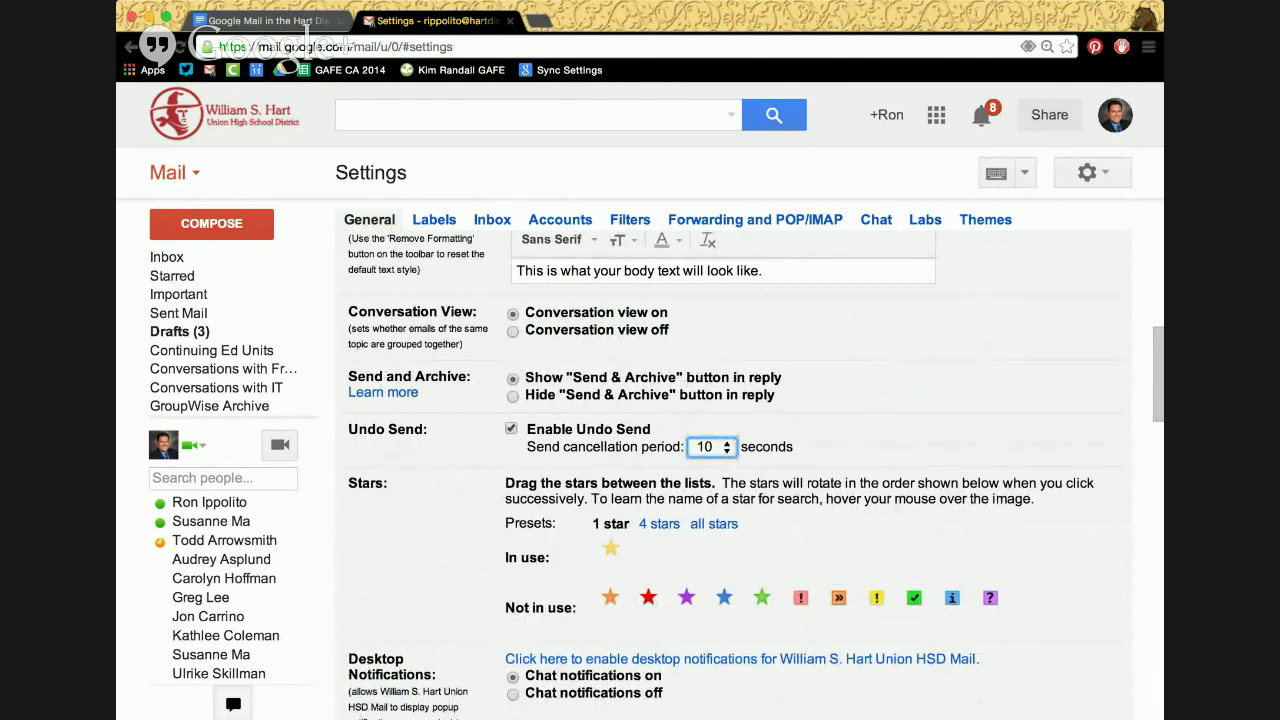
key(Down)
key(Down)
scroll(706, 485, down, 15)
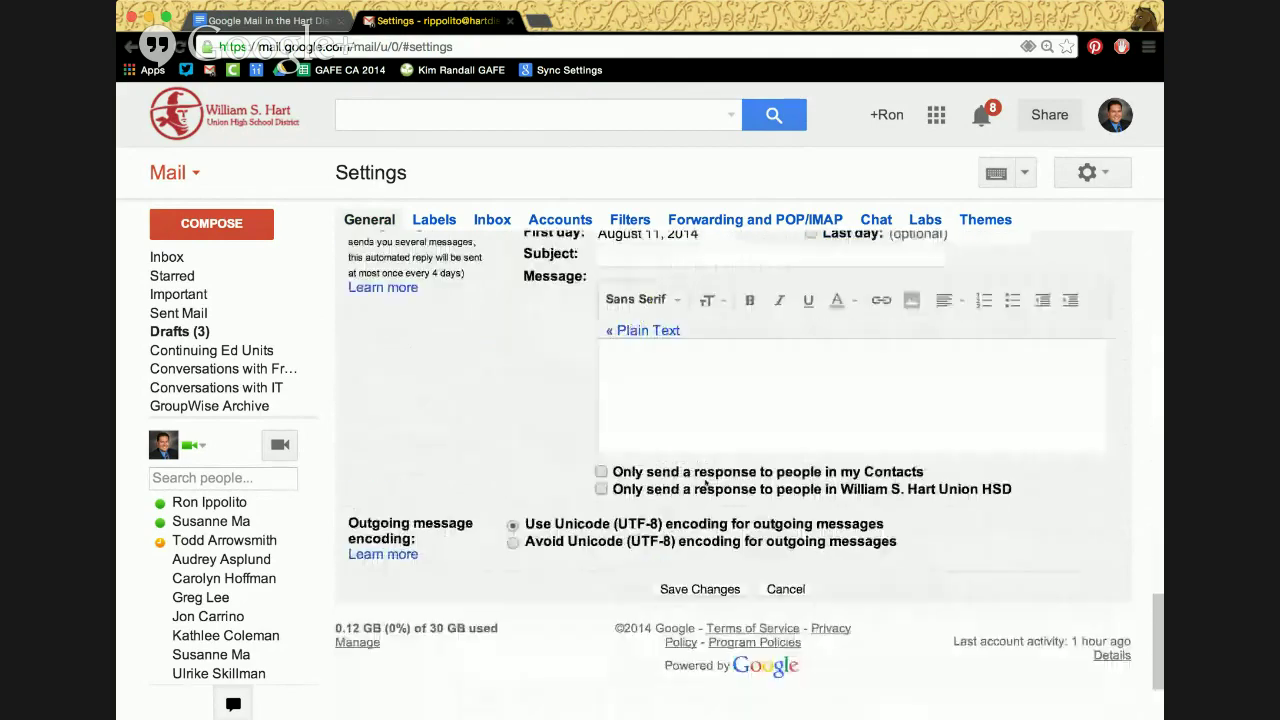
click(697, 434)
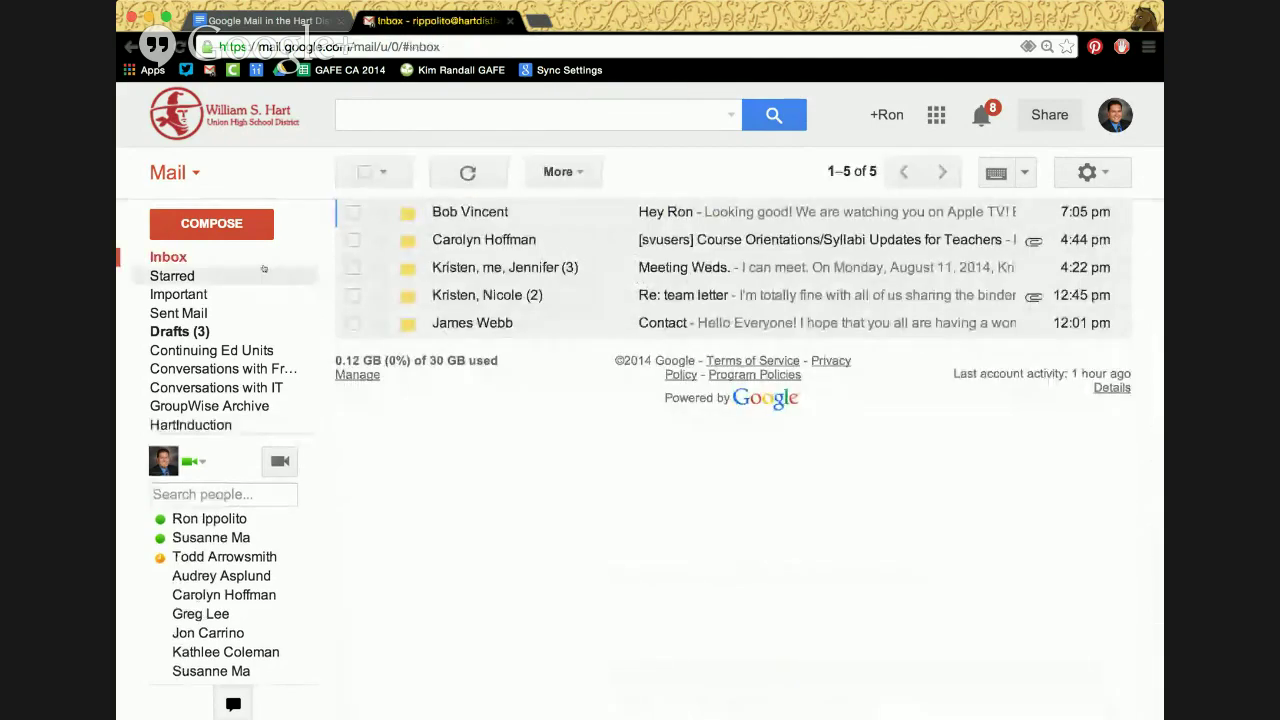
Send a new message with subject 'Hey, way to go!' to the suggested contact
click(237, 224)
text(sus)
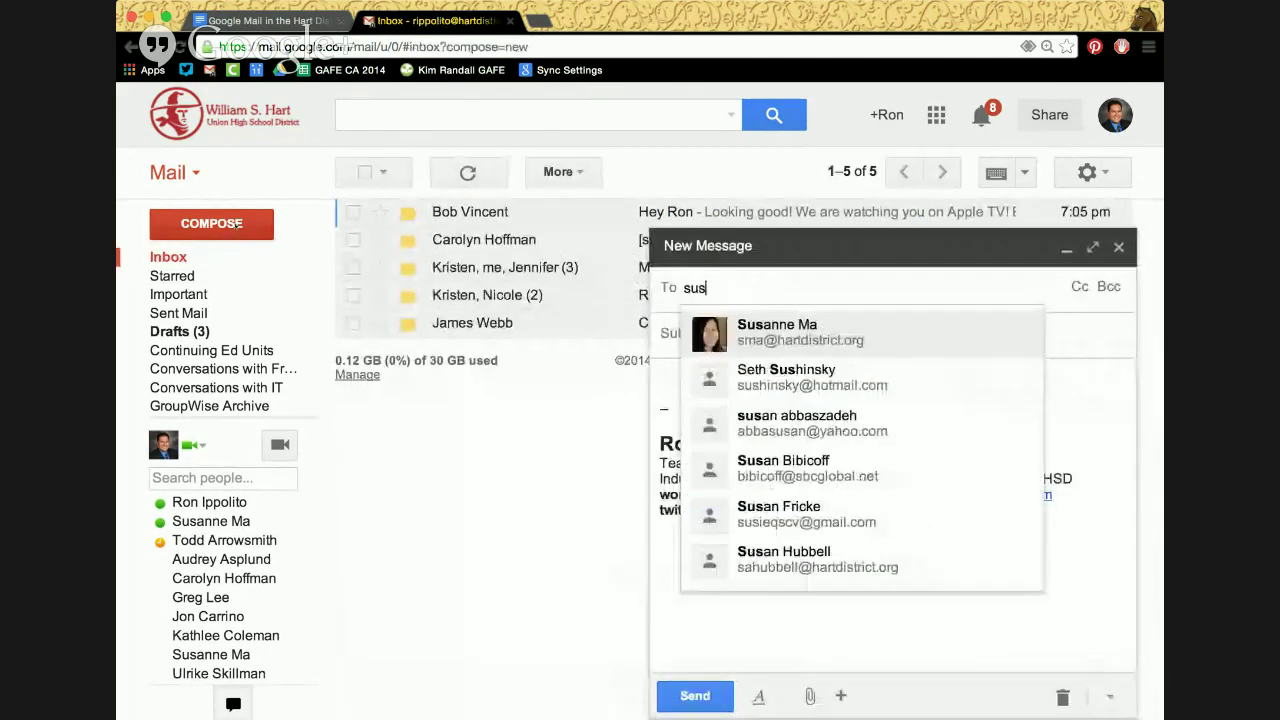
key(Return)
key(Tab)
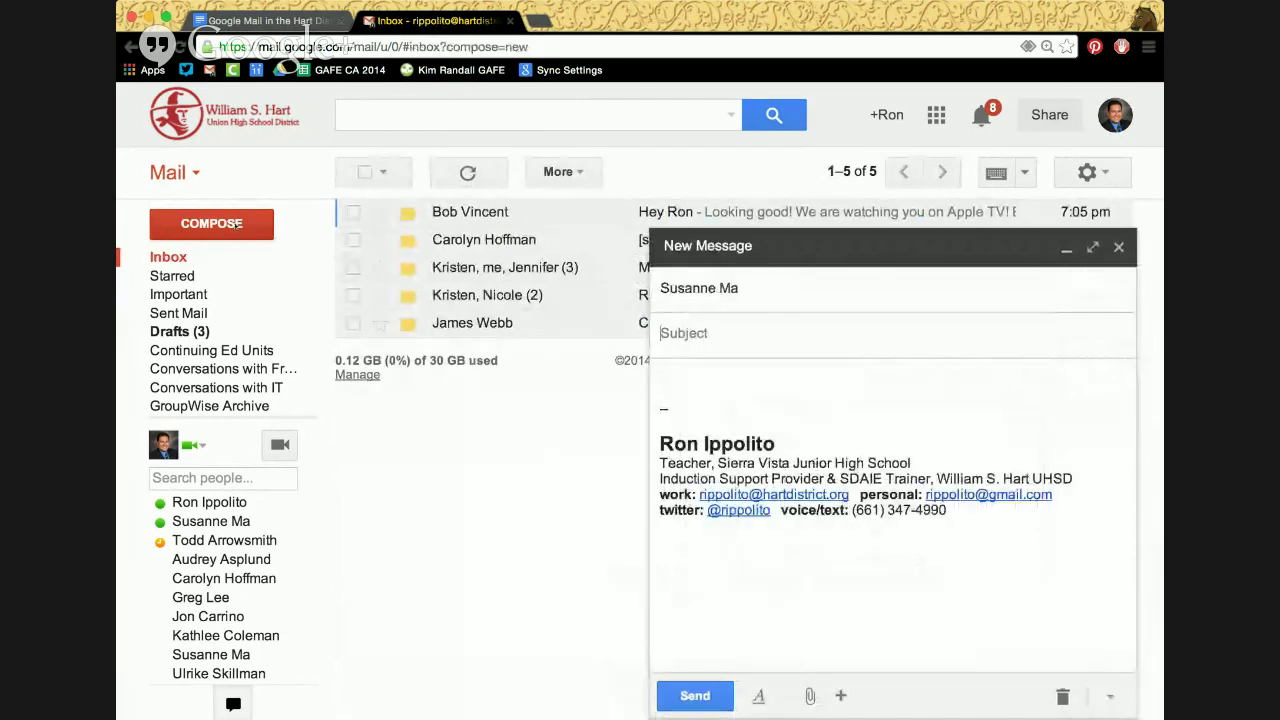
text(Hey)
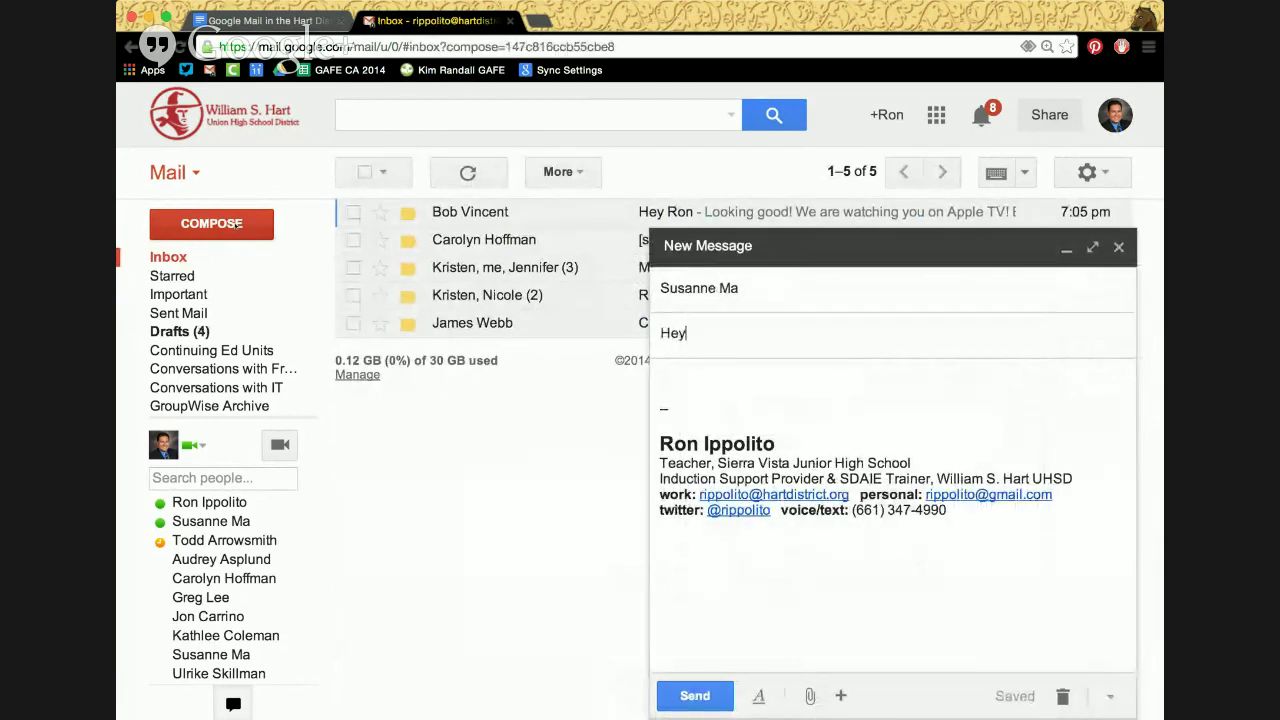
text(, way to go!)
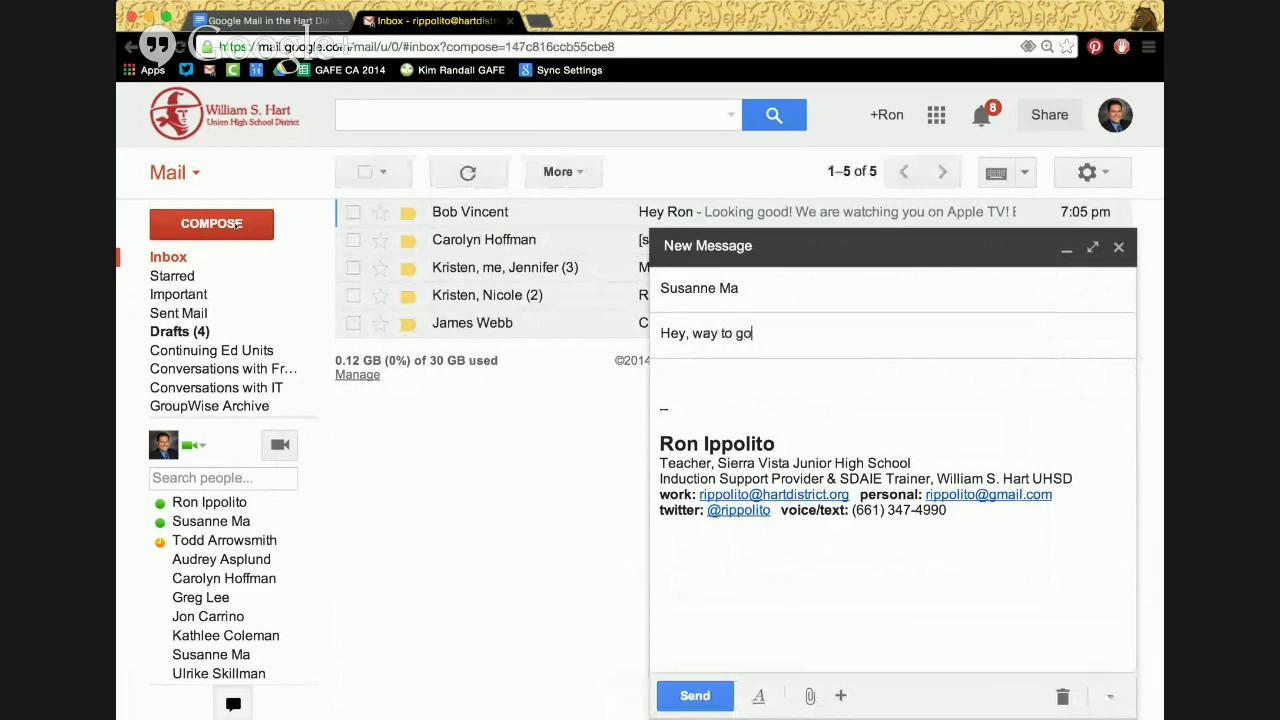
click(706, 697)
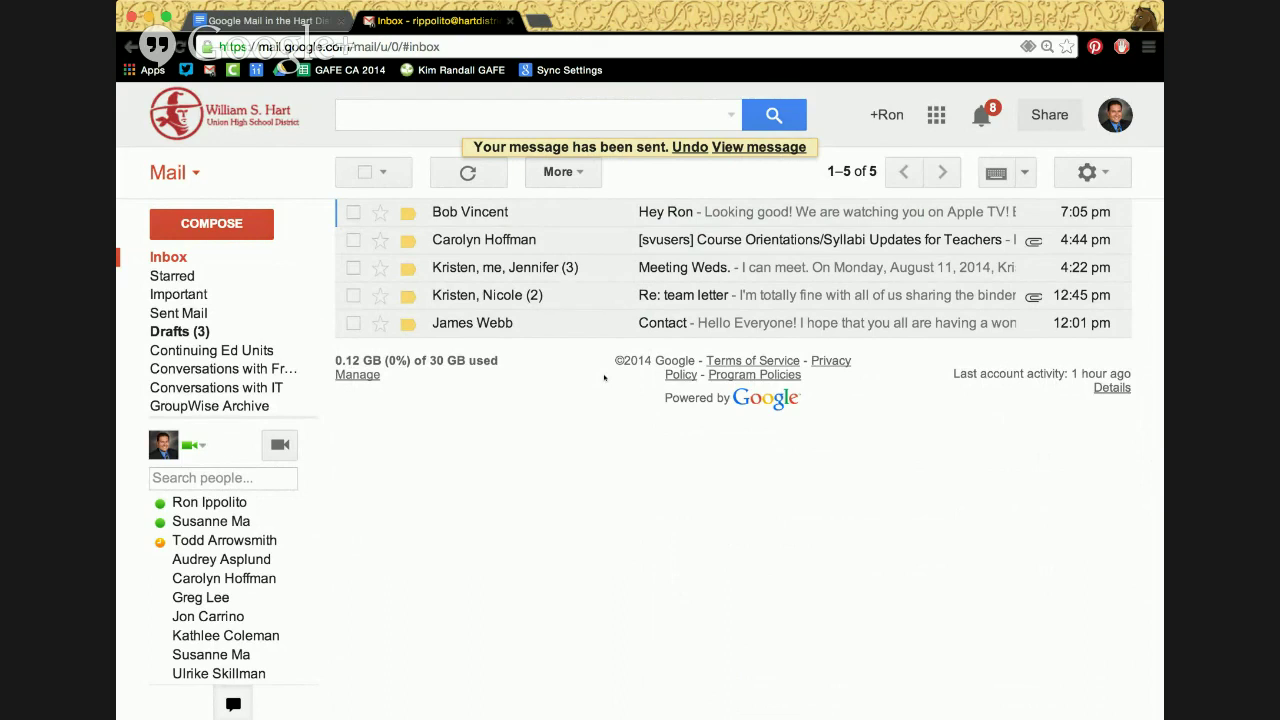
Undo the send and retitle the draft 'Here's that attachment' with body 'Here you go!'
click(690, 147)
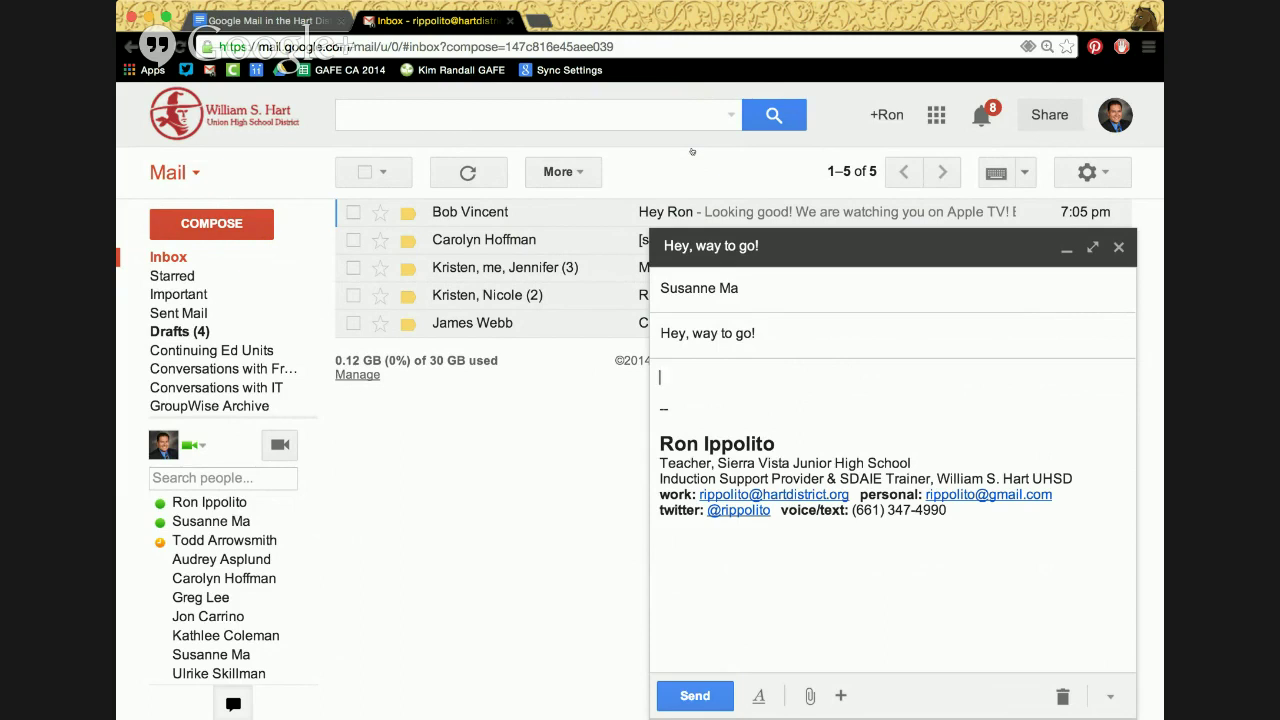
key(shift+Tab)
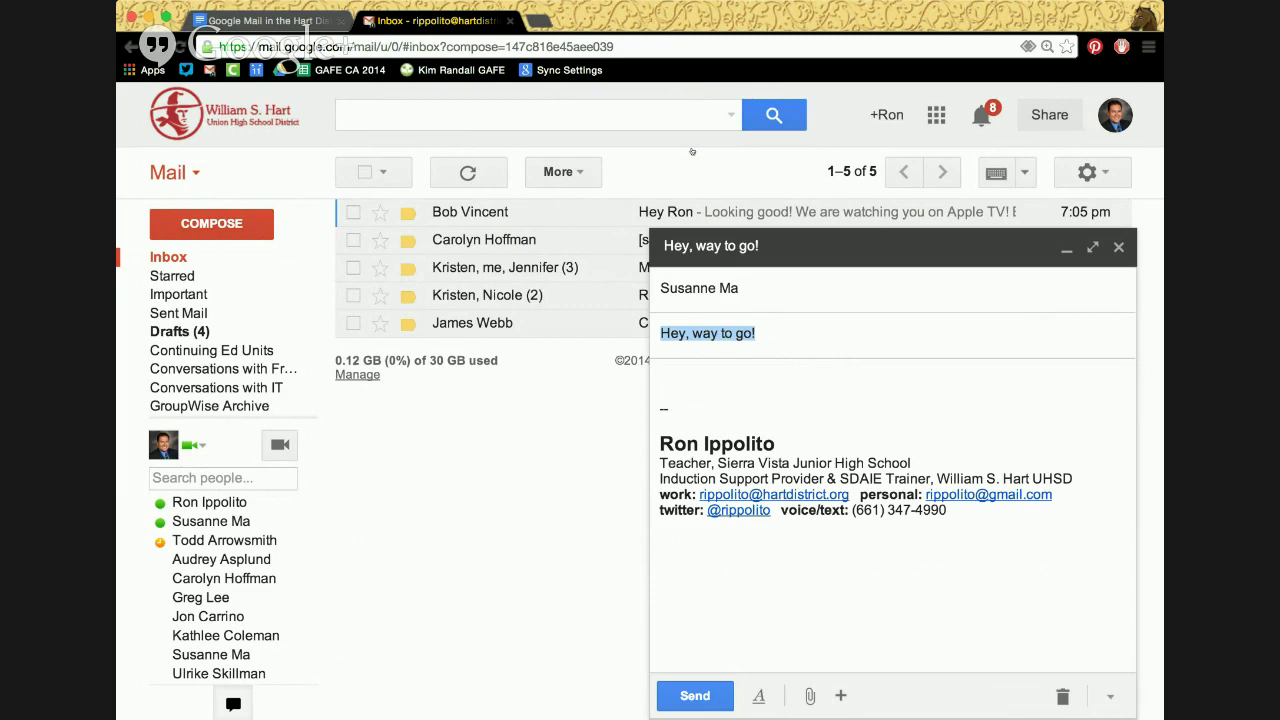
text(Here's that ata)
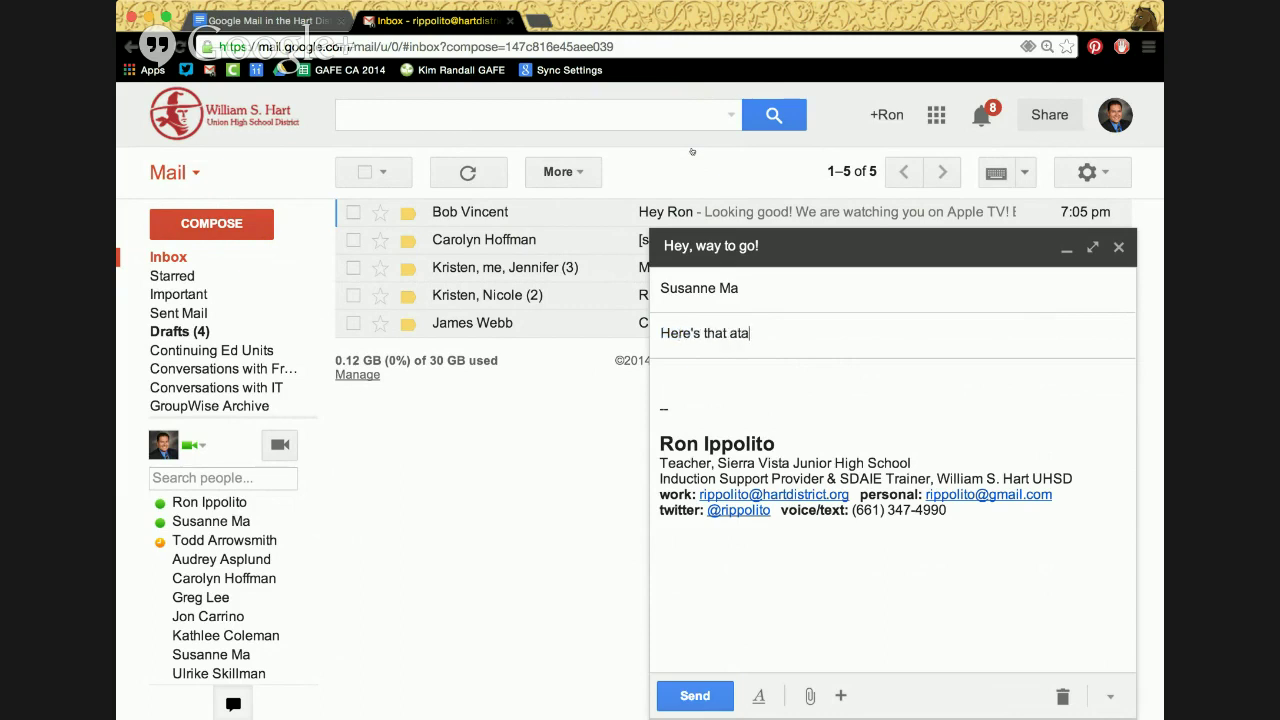
key(BackSpace)
text(tachment)
key(Tab)
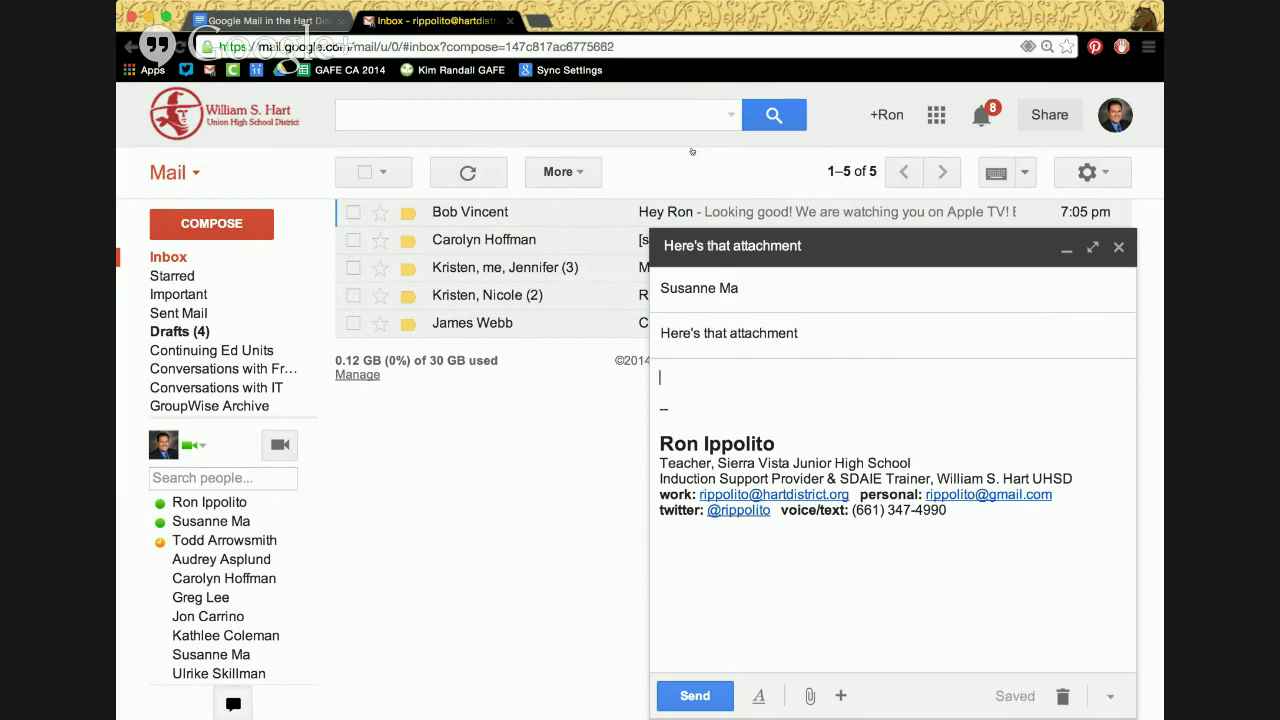
text(Here you go!)
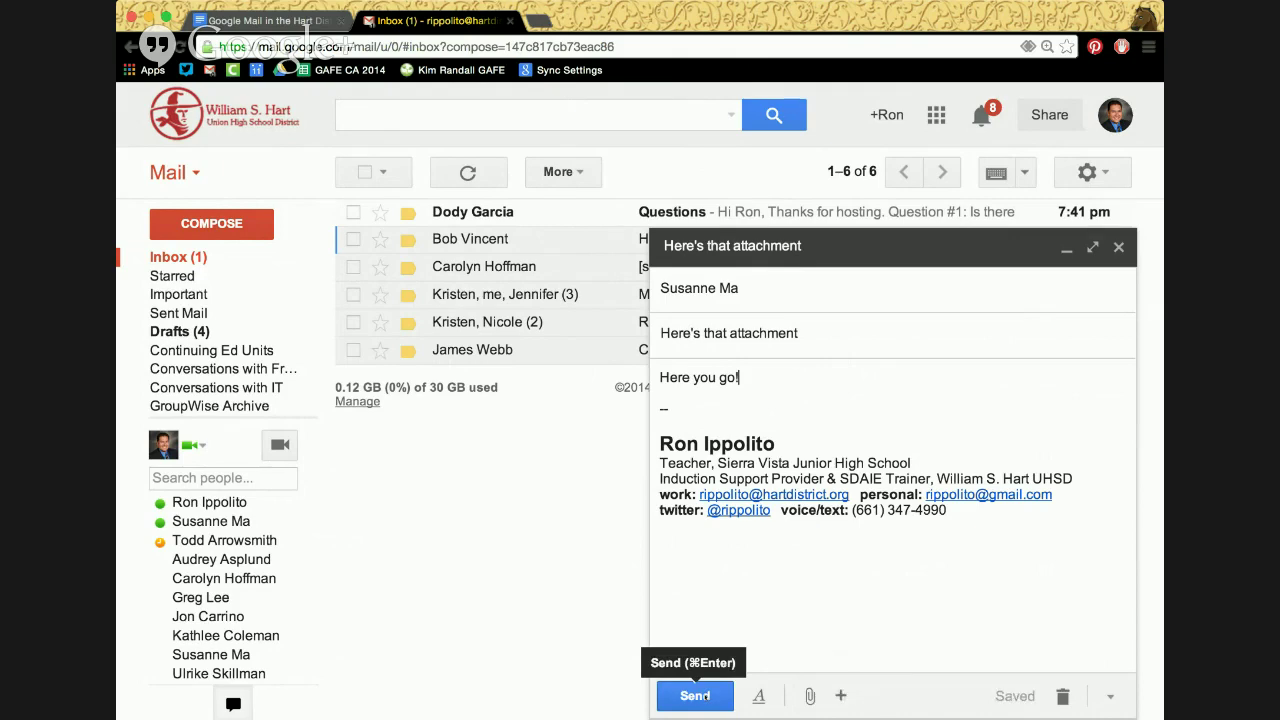
Send the revised 'Here's that attachment' message
click(697, 696)
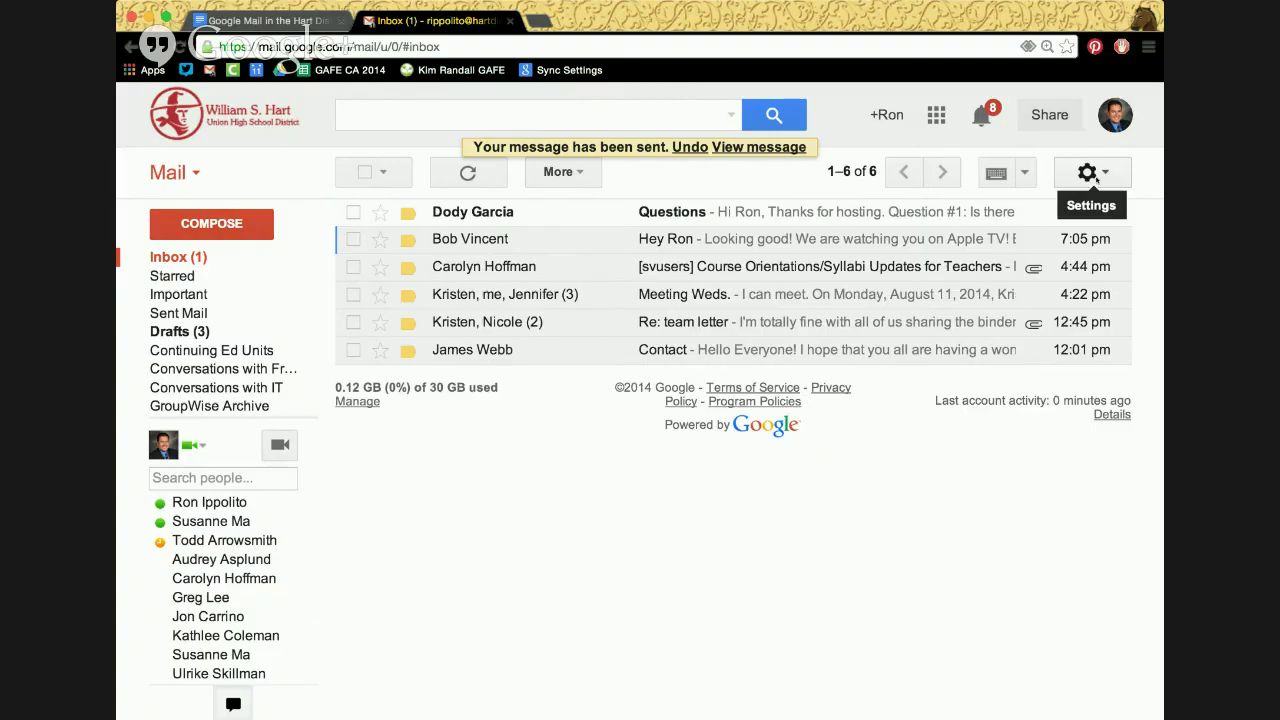
click(1093, 173)
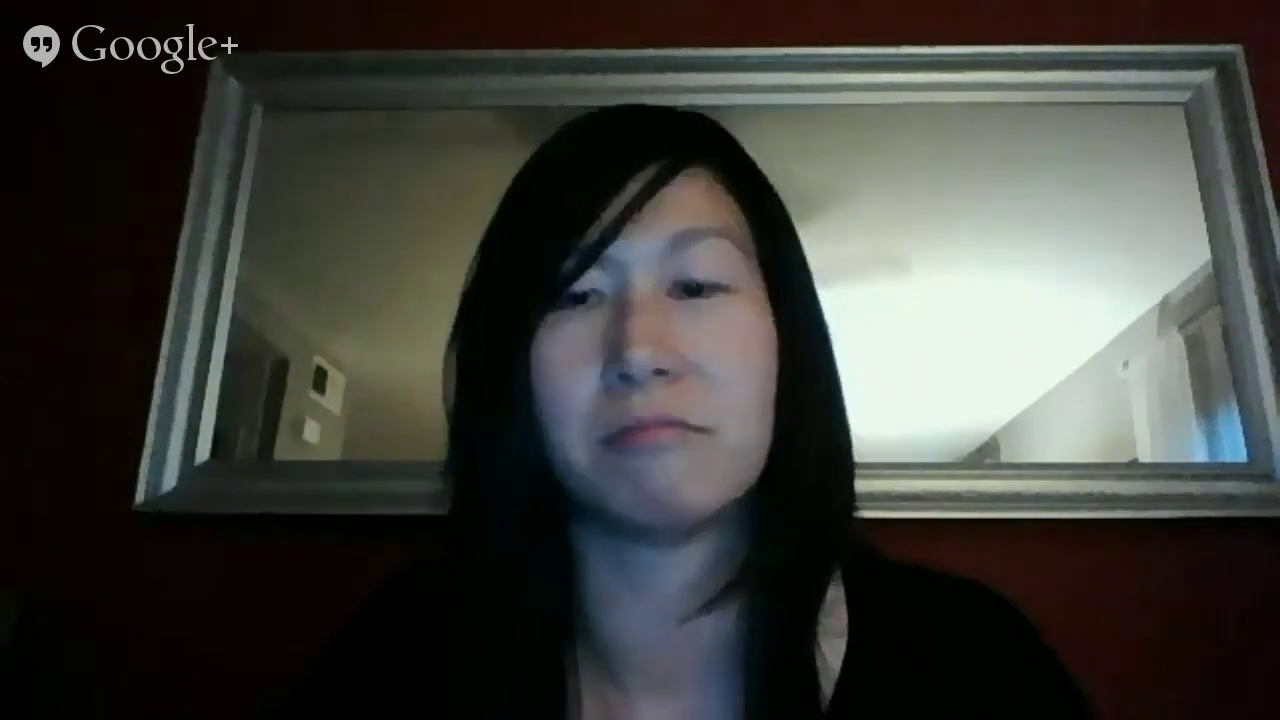
click(912, 330)
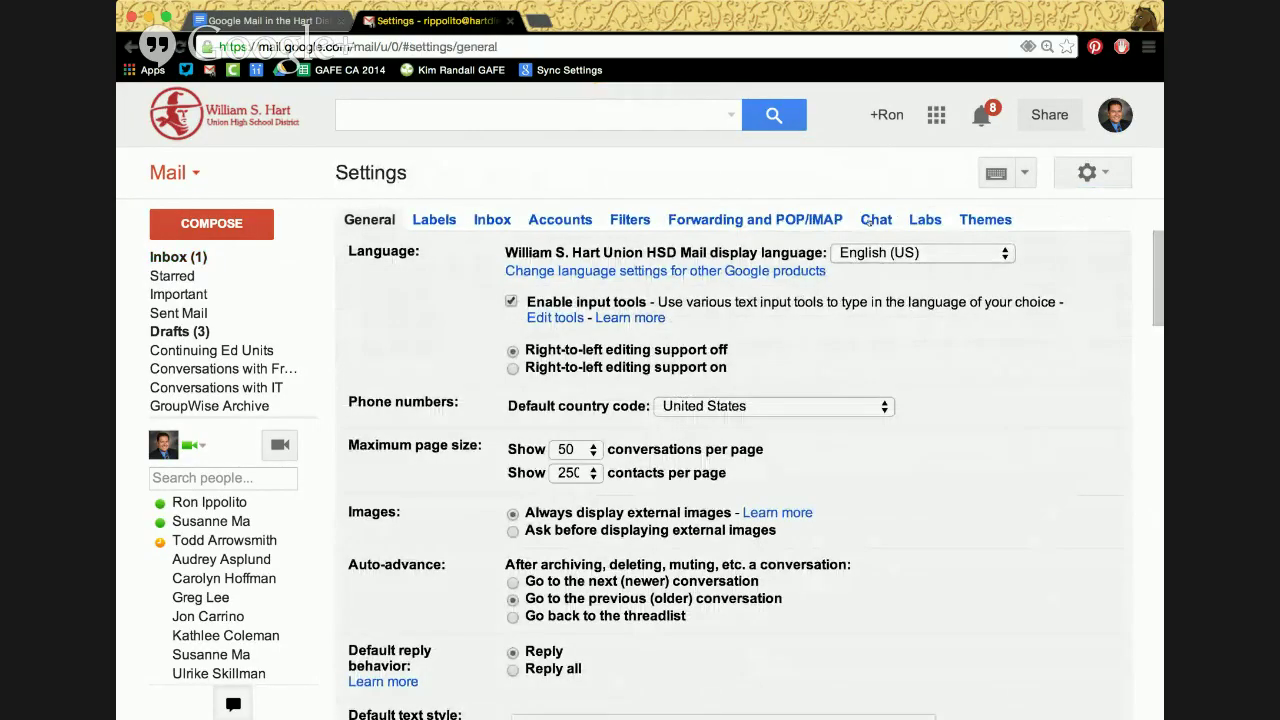
click(918, 220)
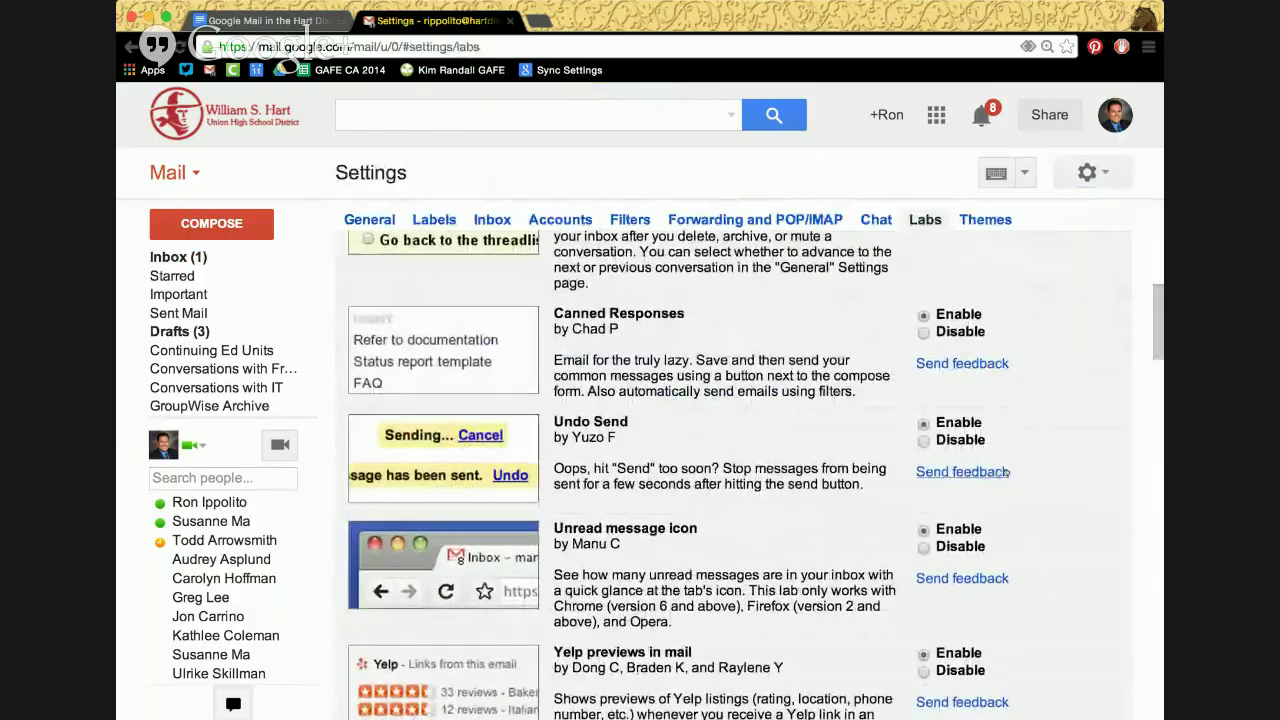
scroll(1006, 472, down, 3)
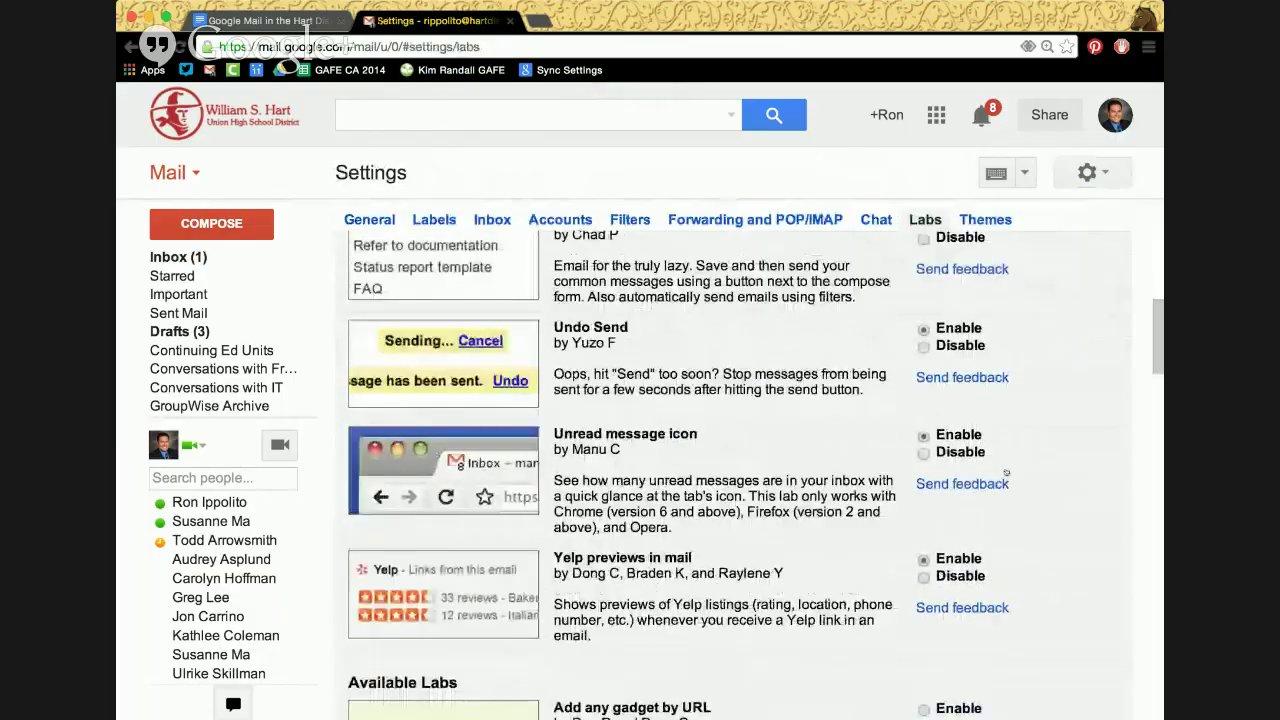
scroll(1006, 472, down, 3)
scroll(1006, 472, up, 10)
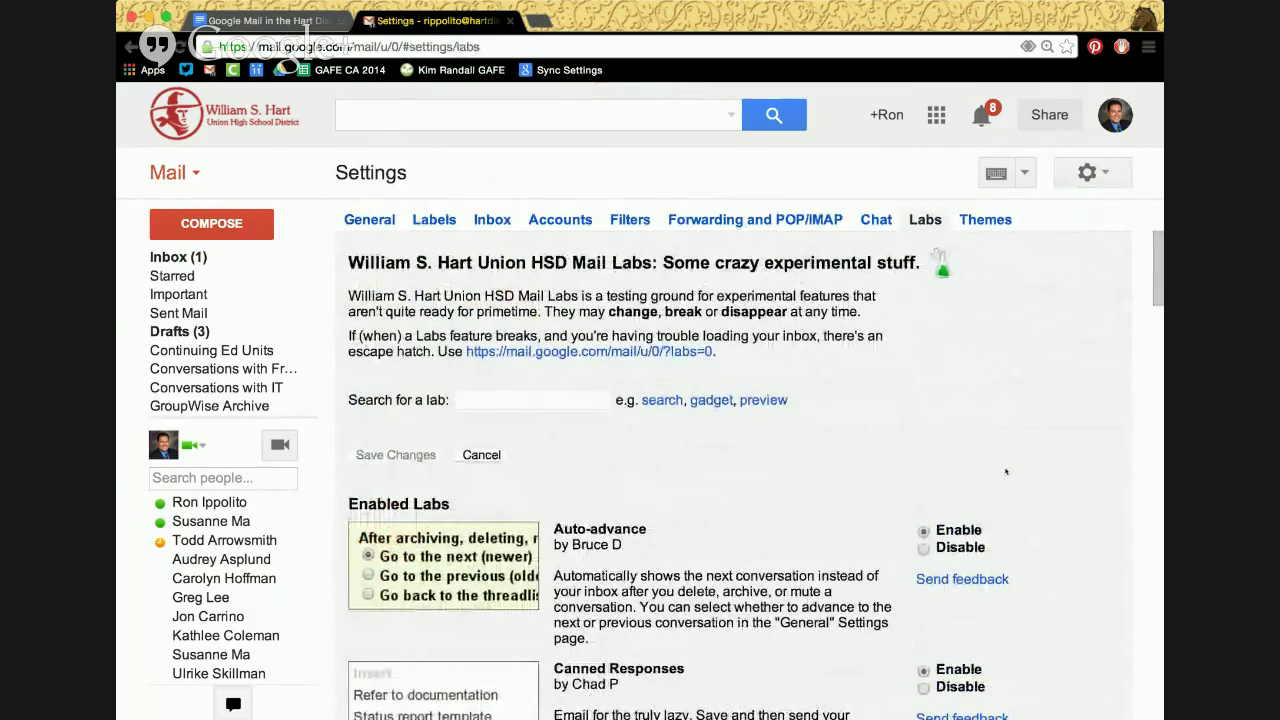
click(594, 402)
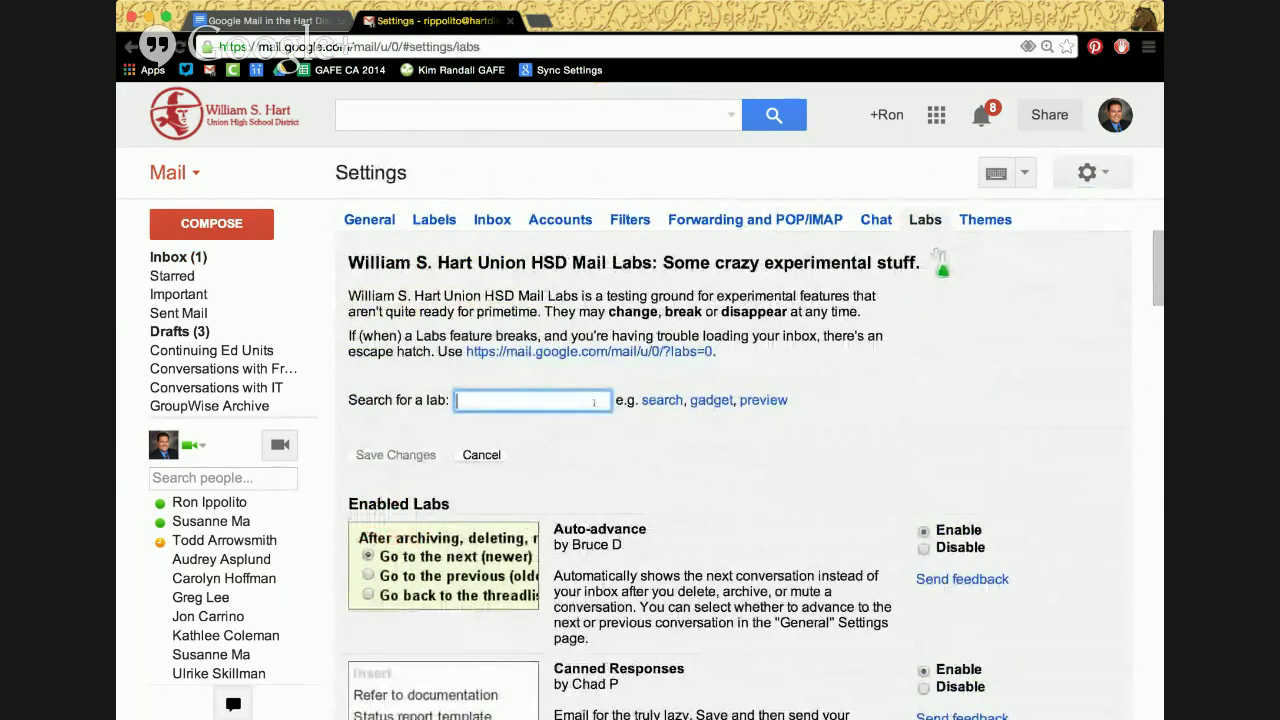
text(attach)
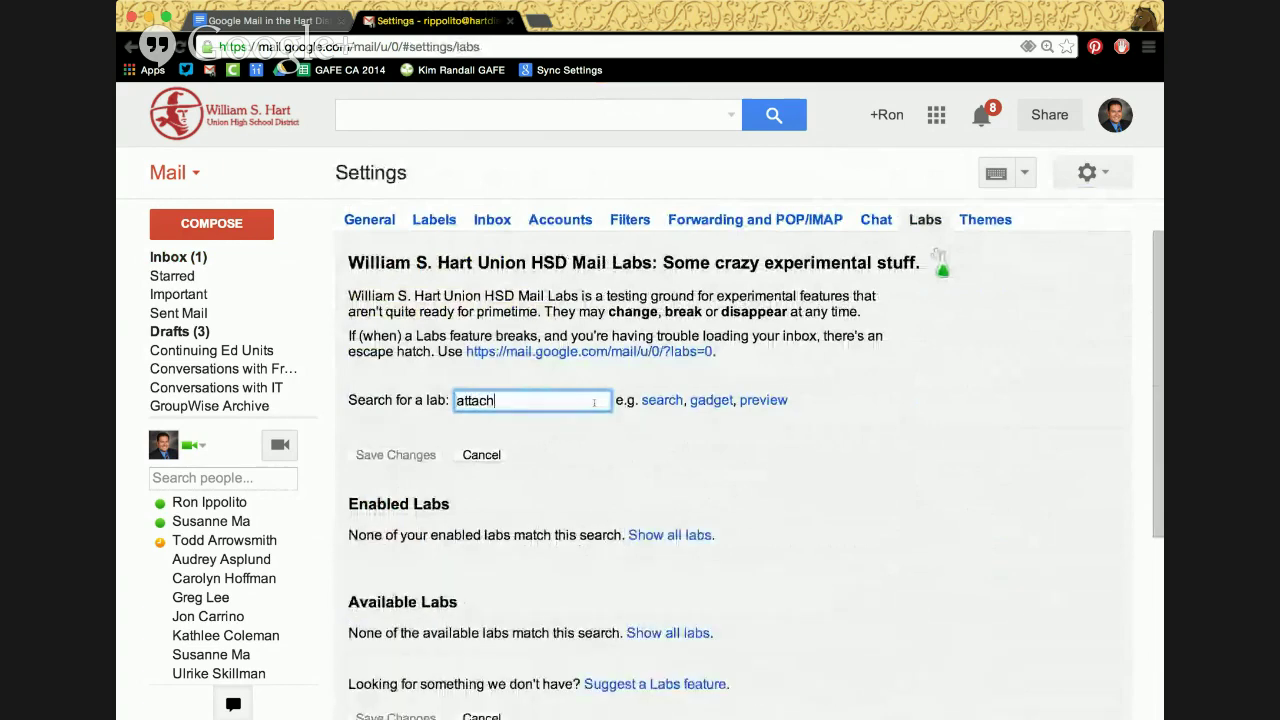
scroll(600, 430, down, 2)
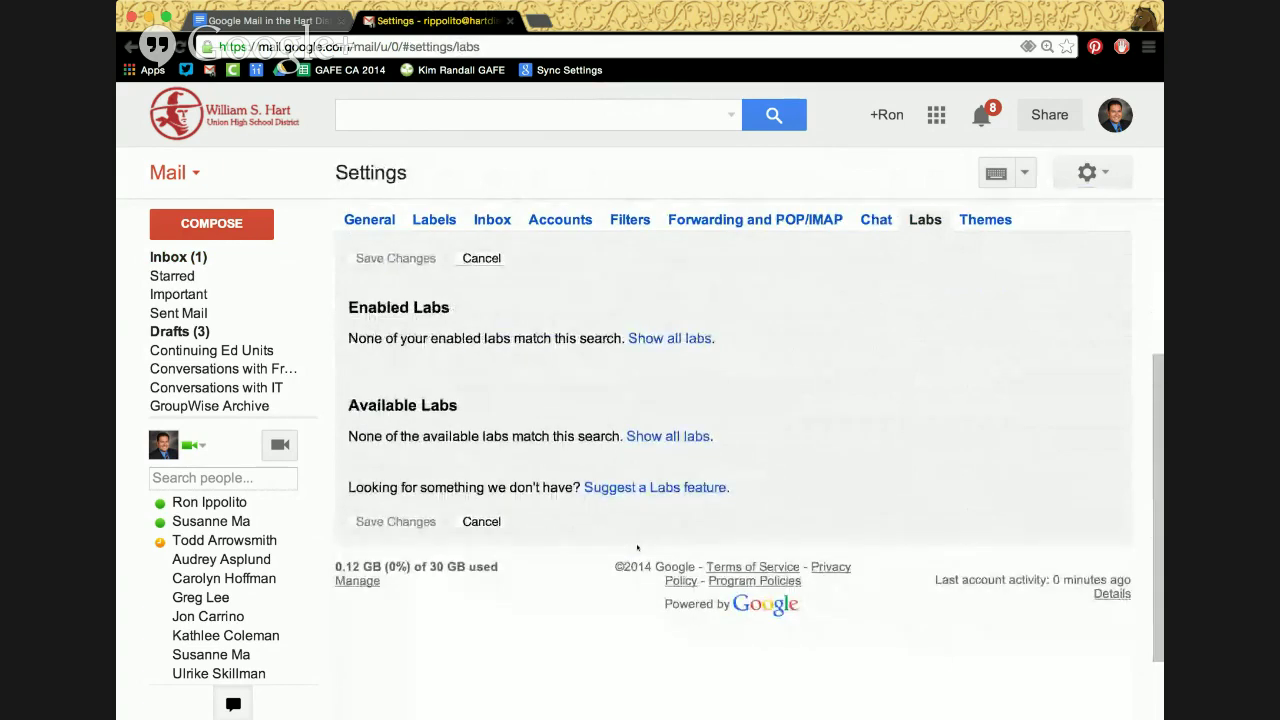
scroll(630, 520, up, 2)
key(BackSpace)
key(BackSpace)
key(BackSpace)
key(BackSpace)
key(BackSpace)
key(BackSpace)
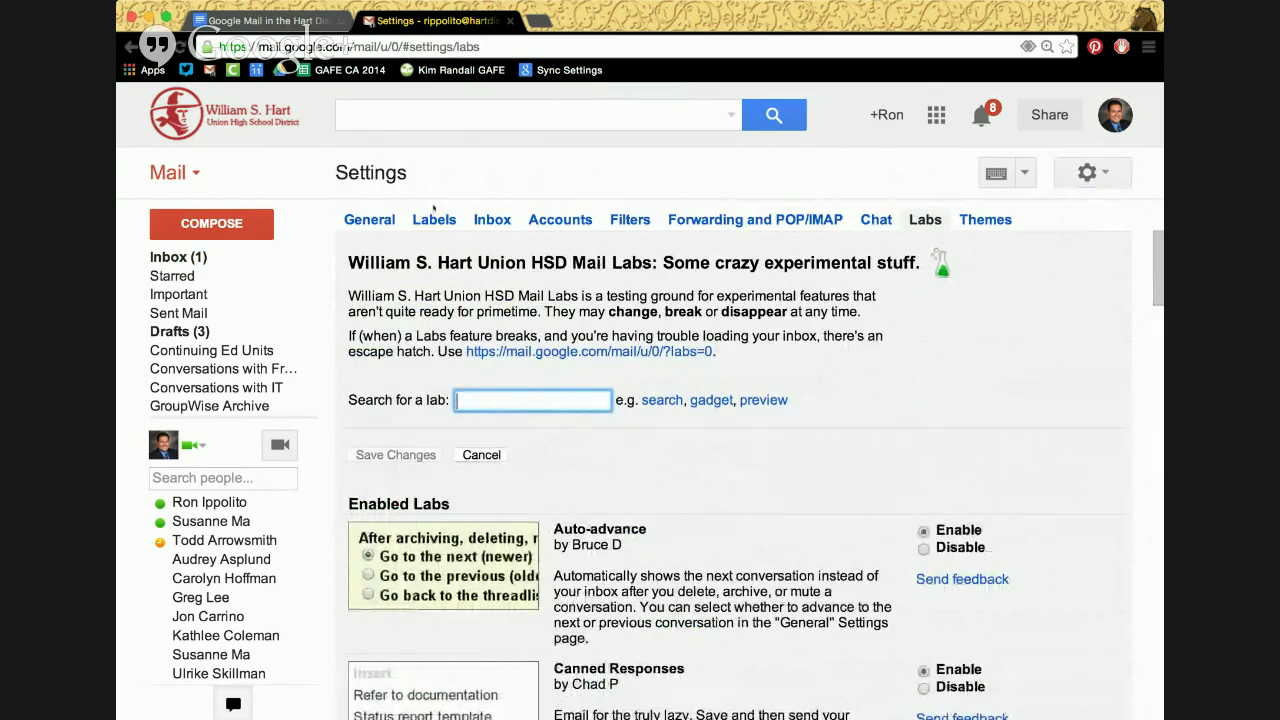
click(367, 219)
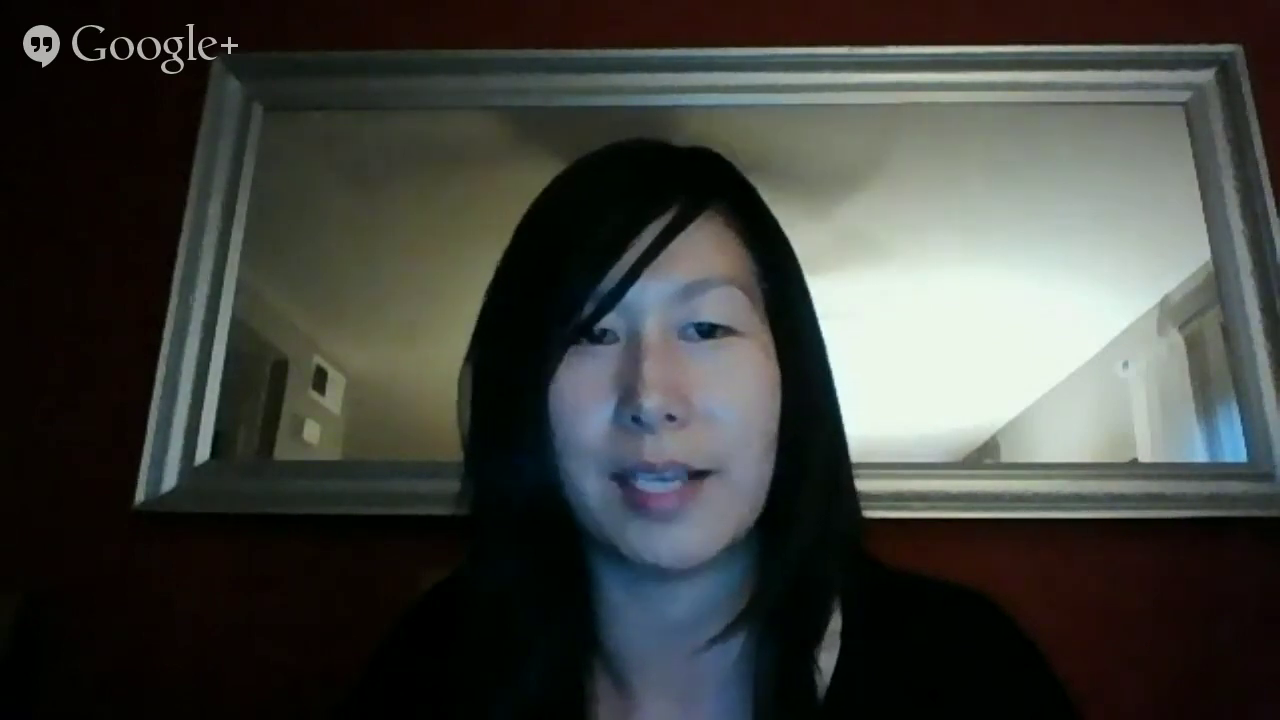
scroll(664, 512, down, 5)
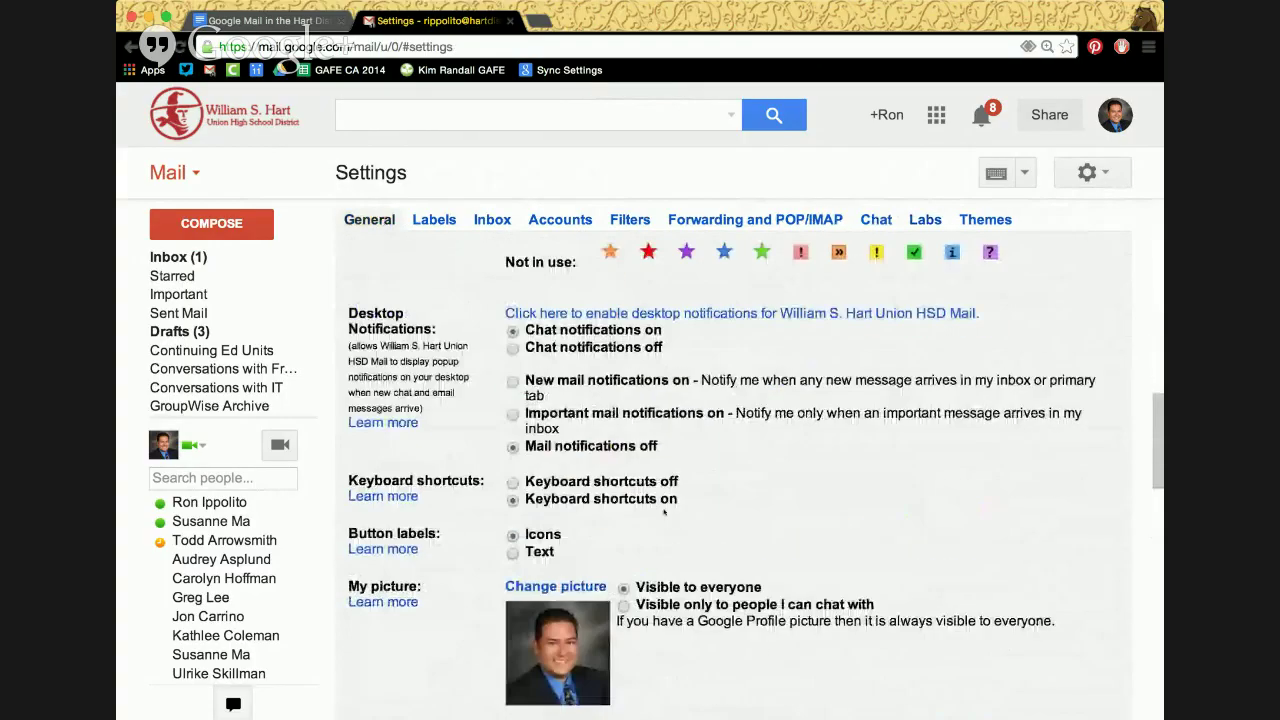
scroll(664, 512, down, 10)
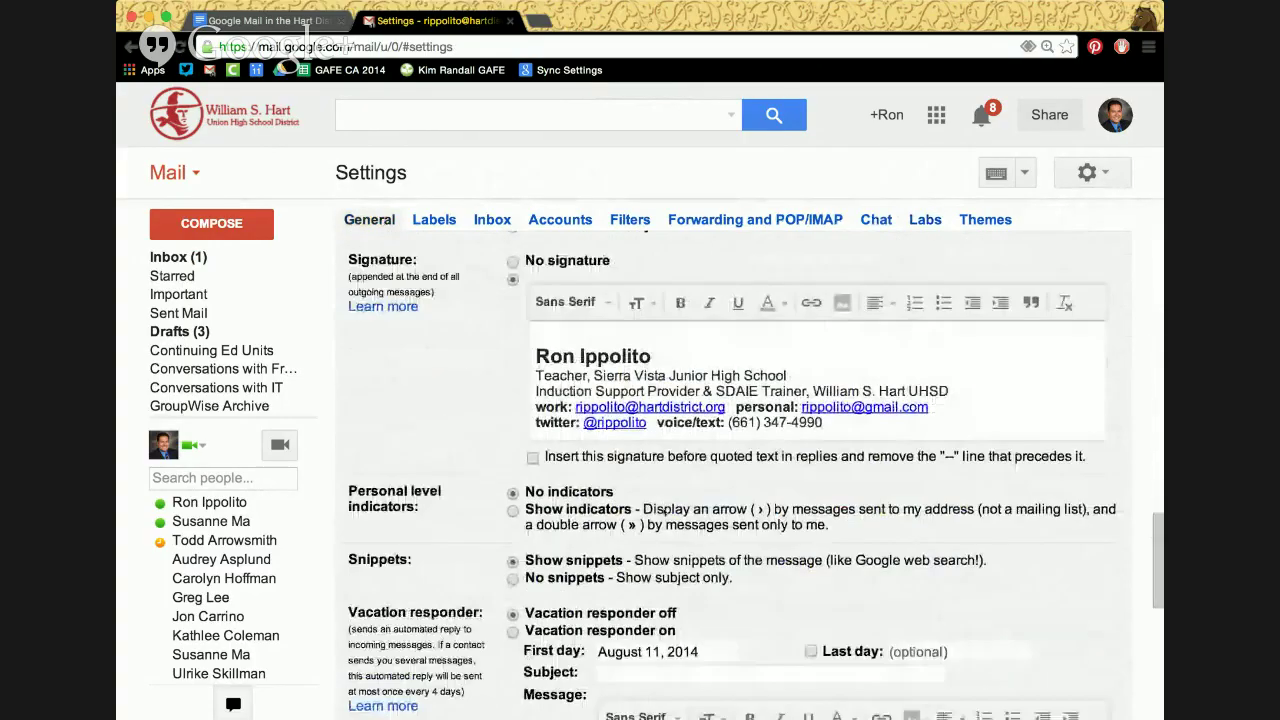
scroll(663, 509, down, 3)
scroll(663, 509, up, 15)
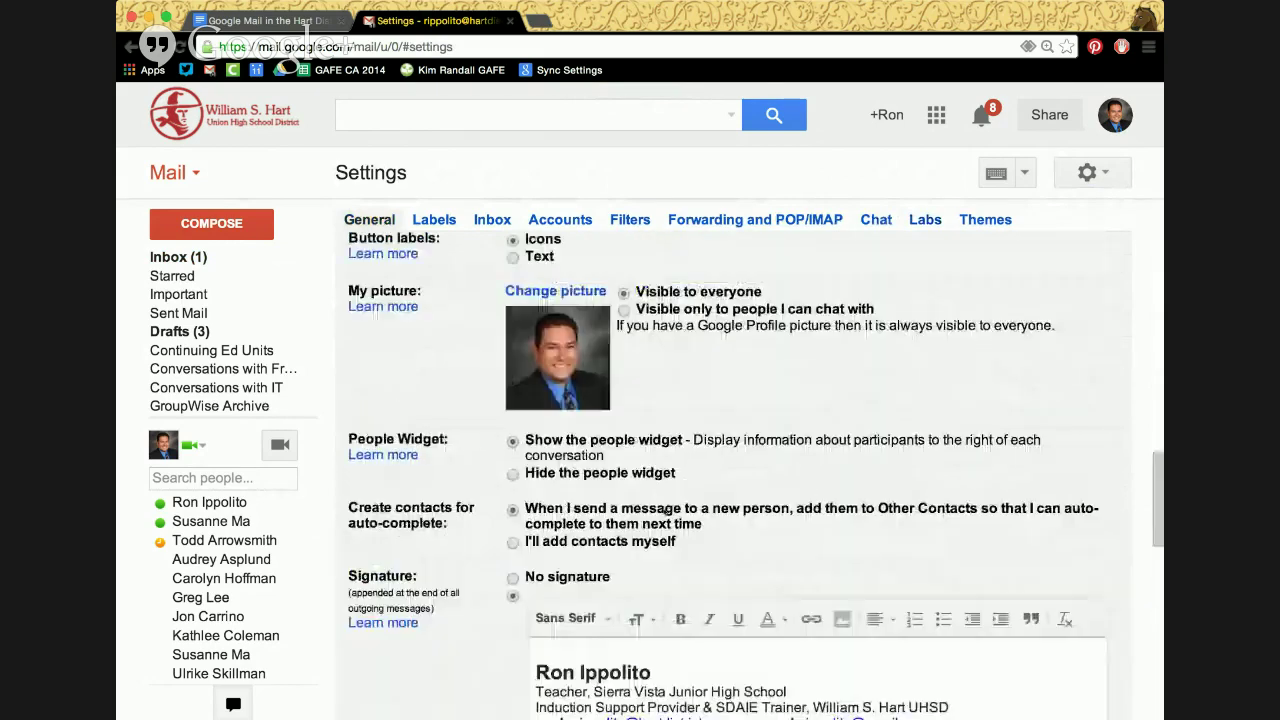
click(172, 257)
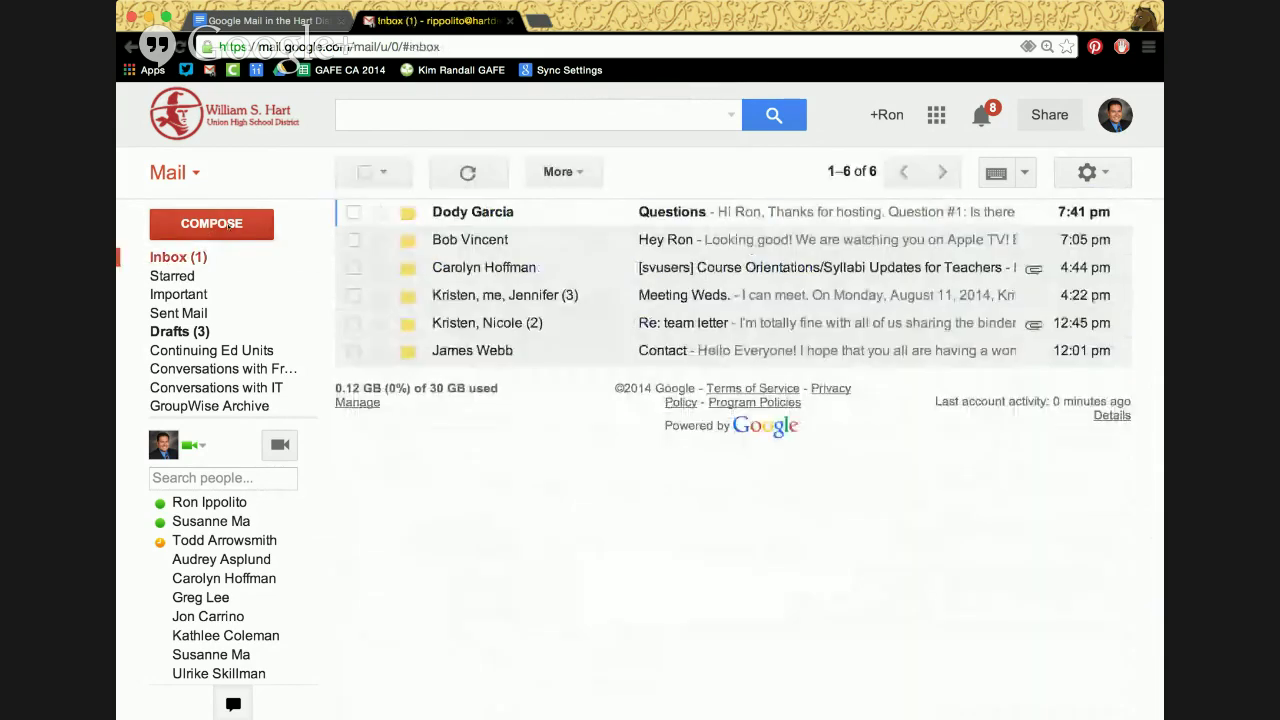
Write a new message to a contact with subject 'Here's the project' and body 'I have attached it'
click(230, 224)
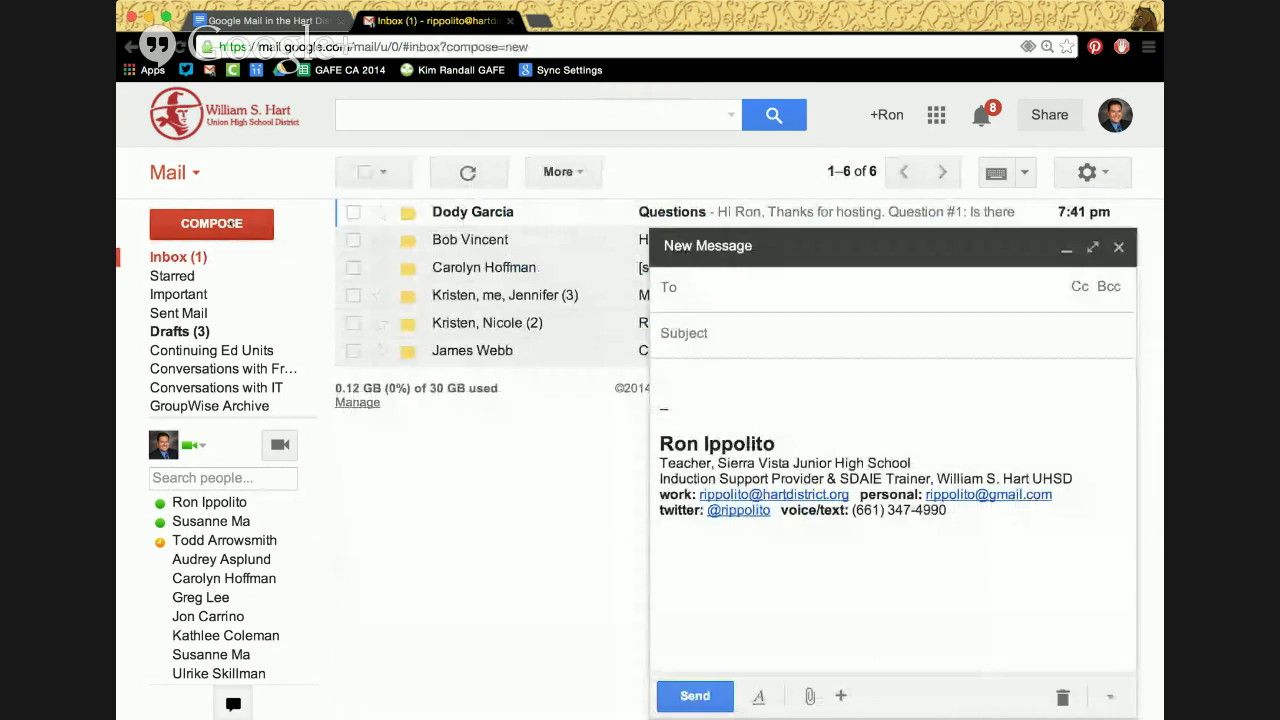
text(sus)
key(Return)
key(Tab)
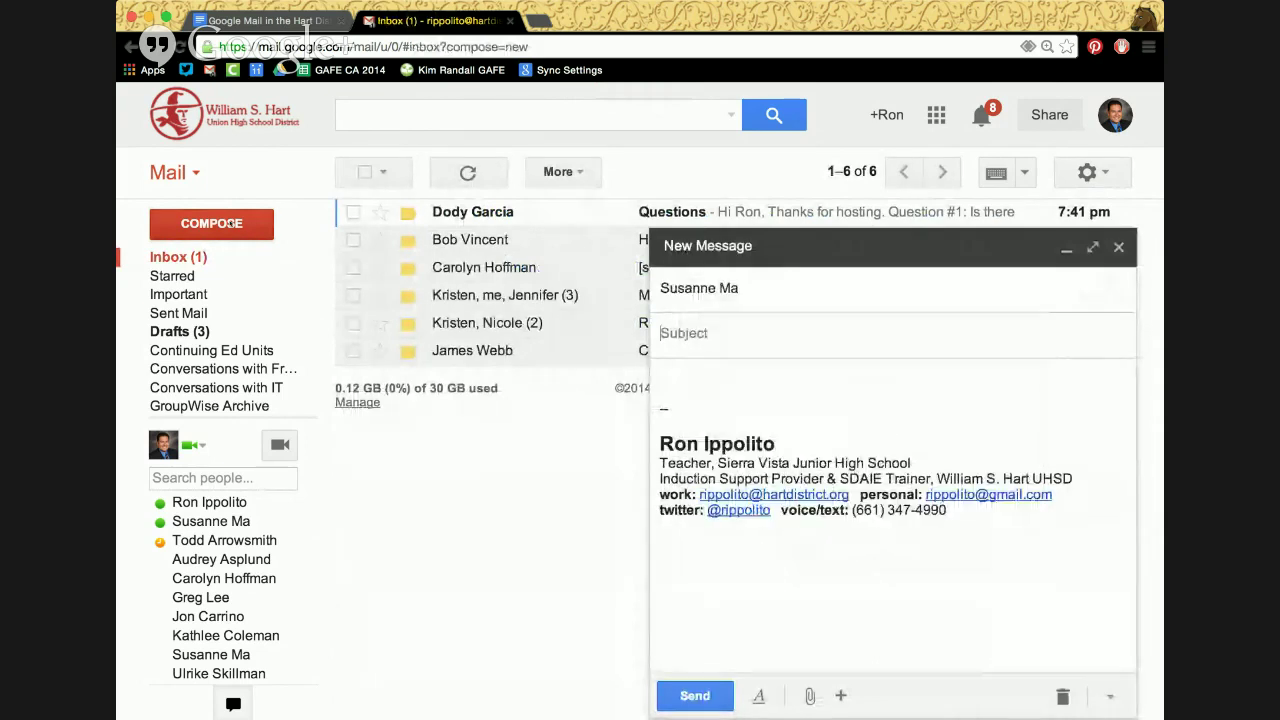
text(Here's the)
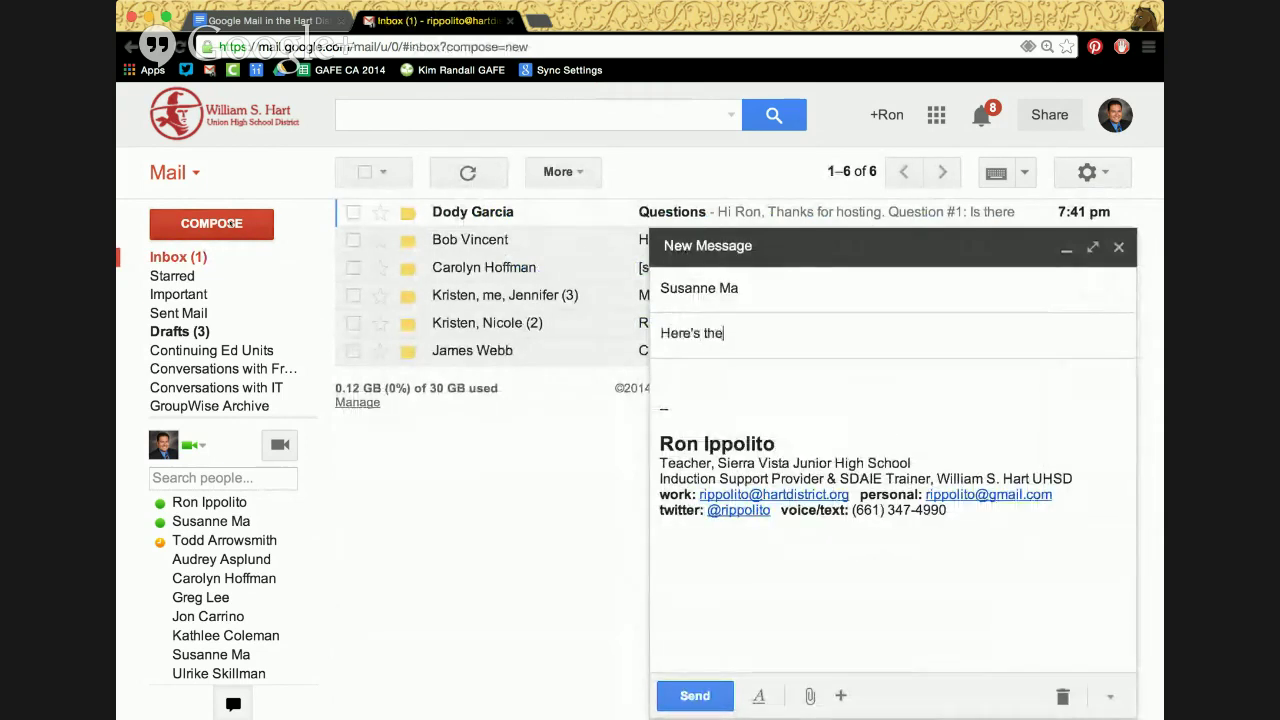
text( project)
key(Tab)
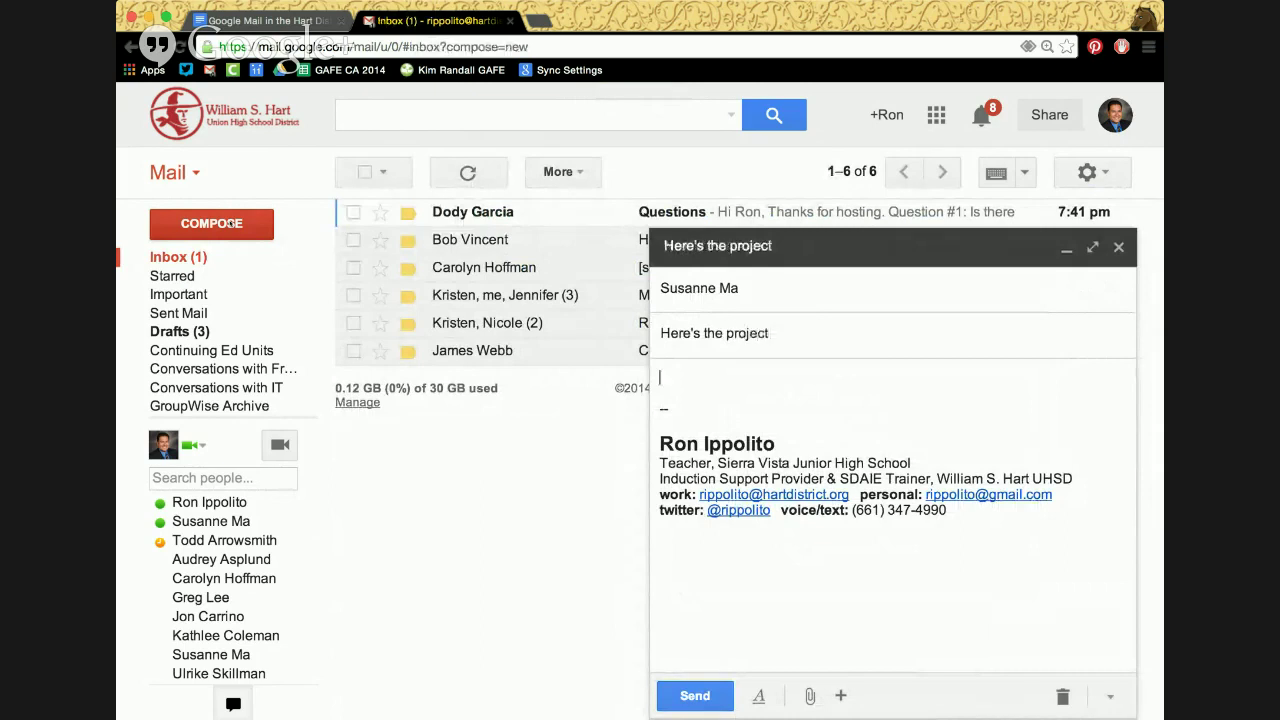
text(I have attached it)
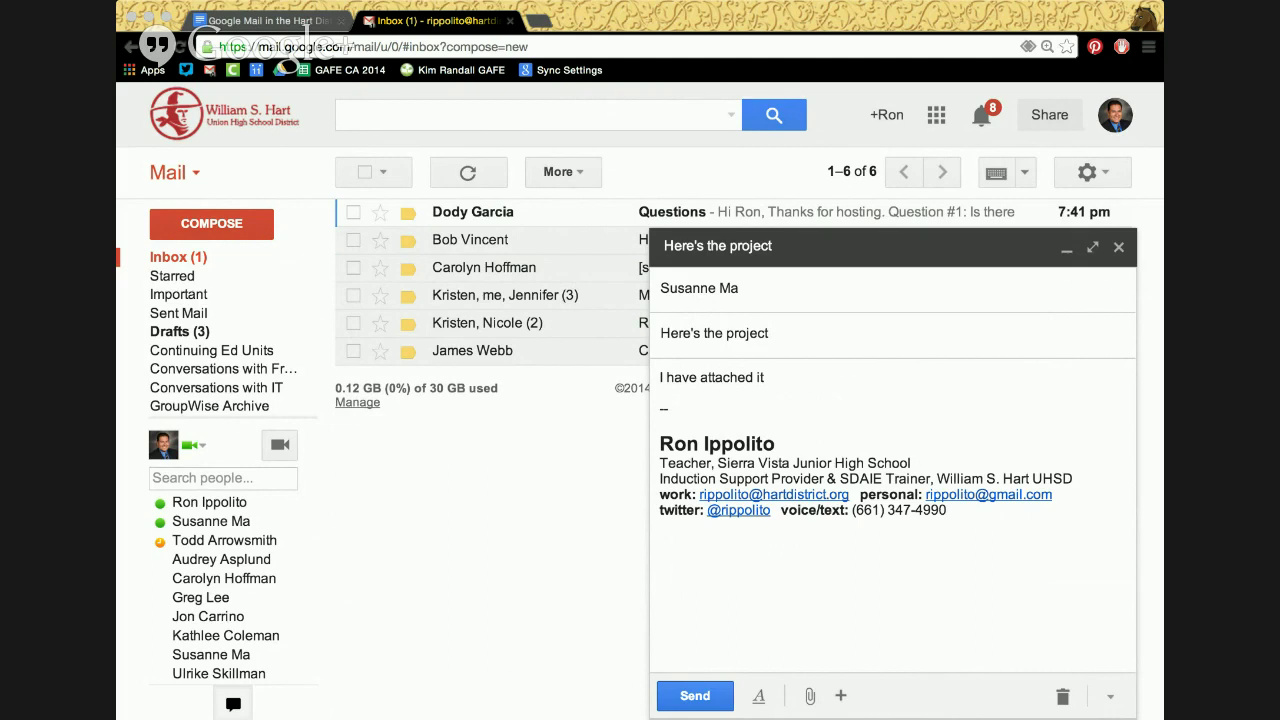
Attach the certificate file, send the message, and start a new blank one
key(Tab)
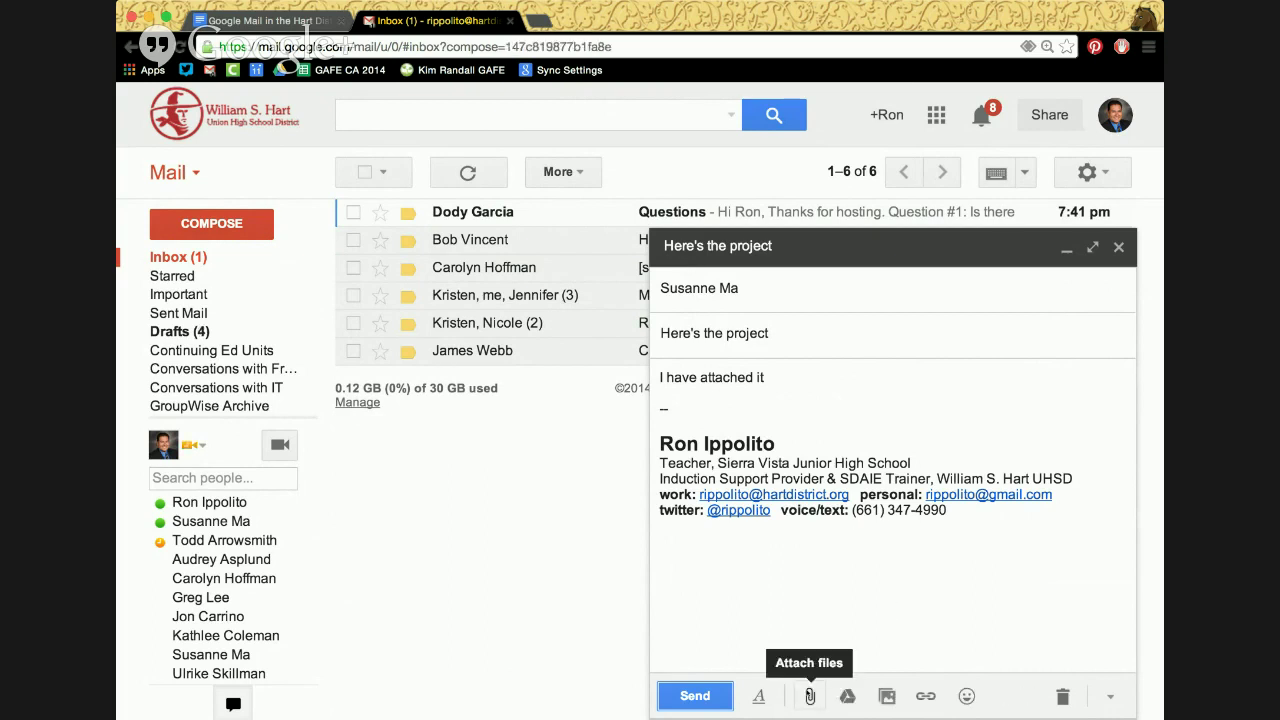
click(810, 697)
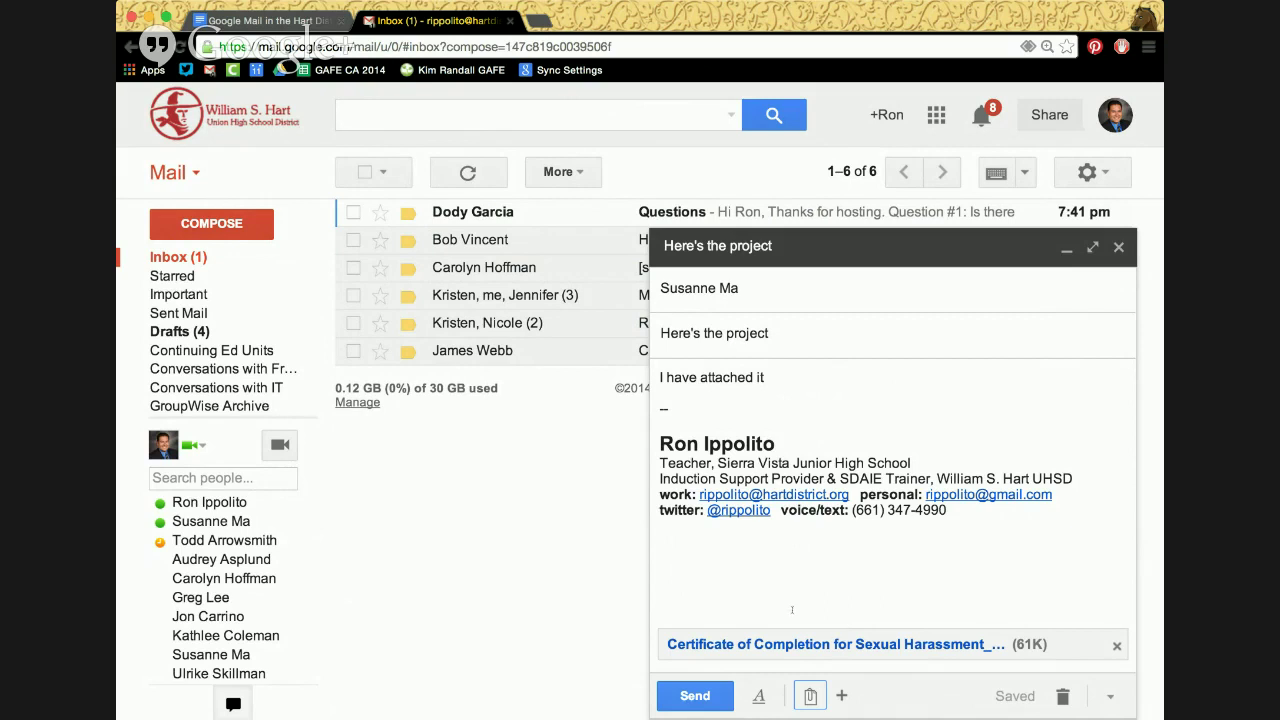
click(702, 697)
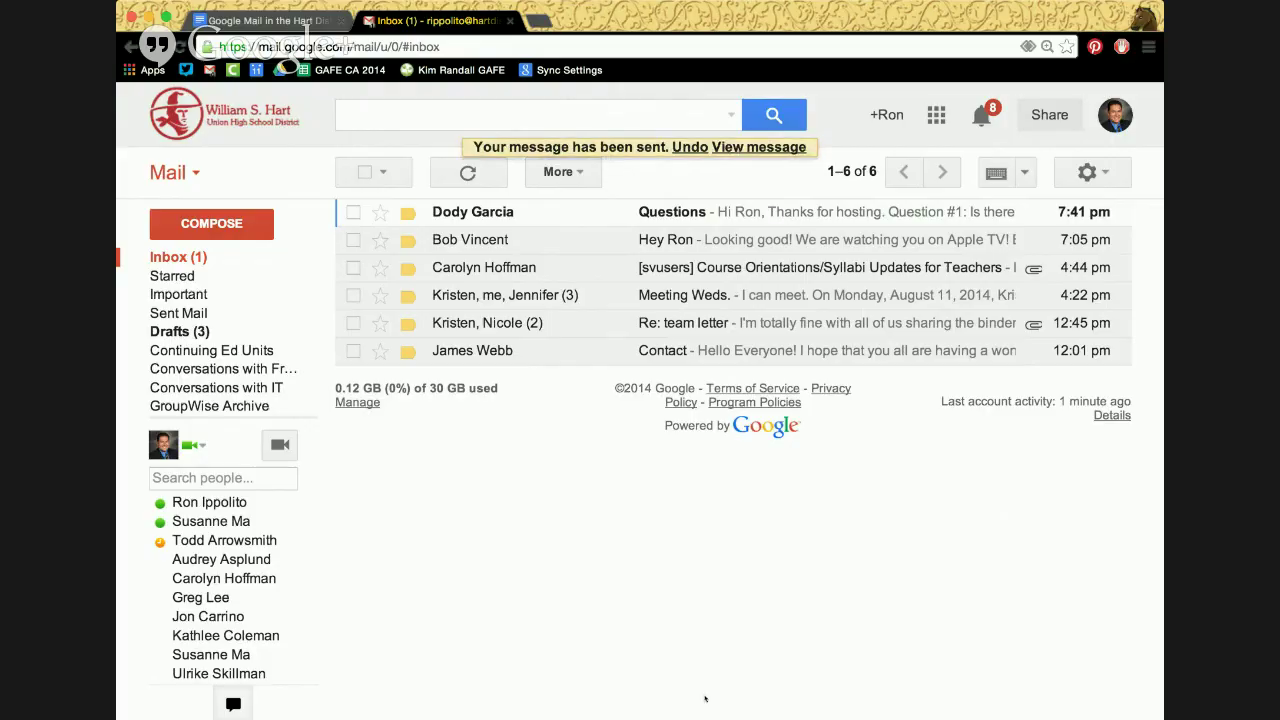
click(251, 224)
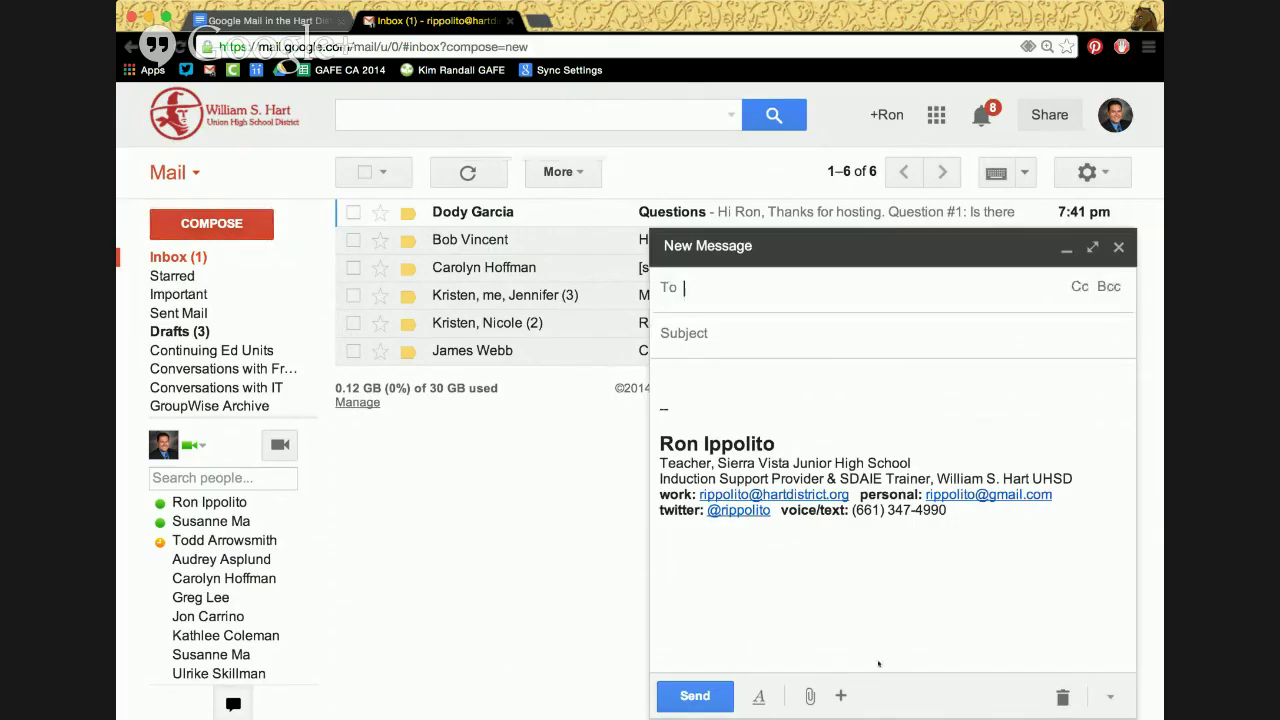
Add a suggested contact as the new message's recipient
mouse_move(840, 696)
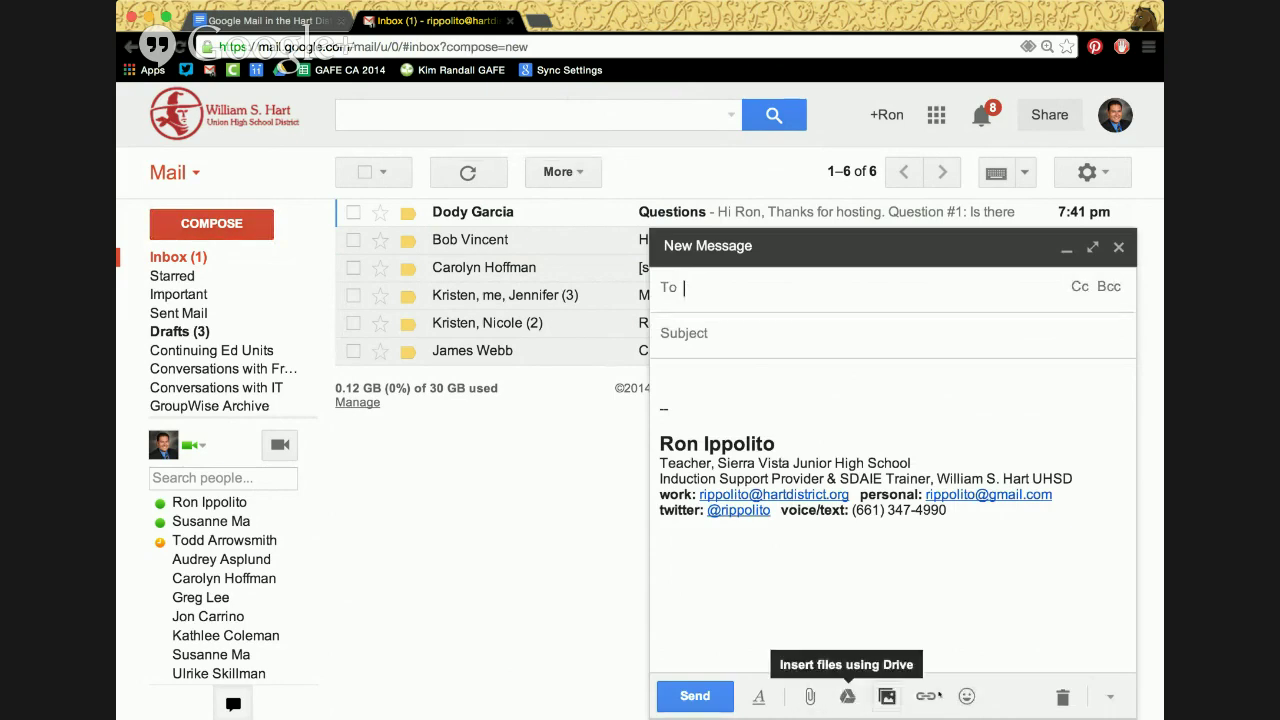
text(suan)
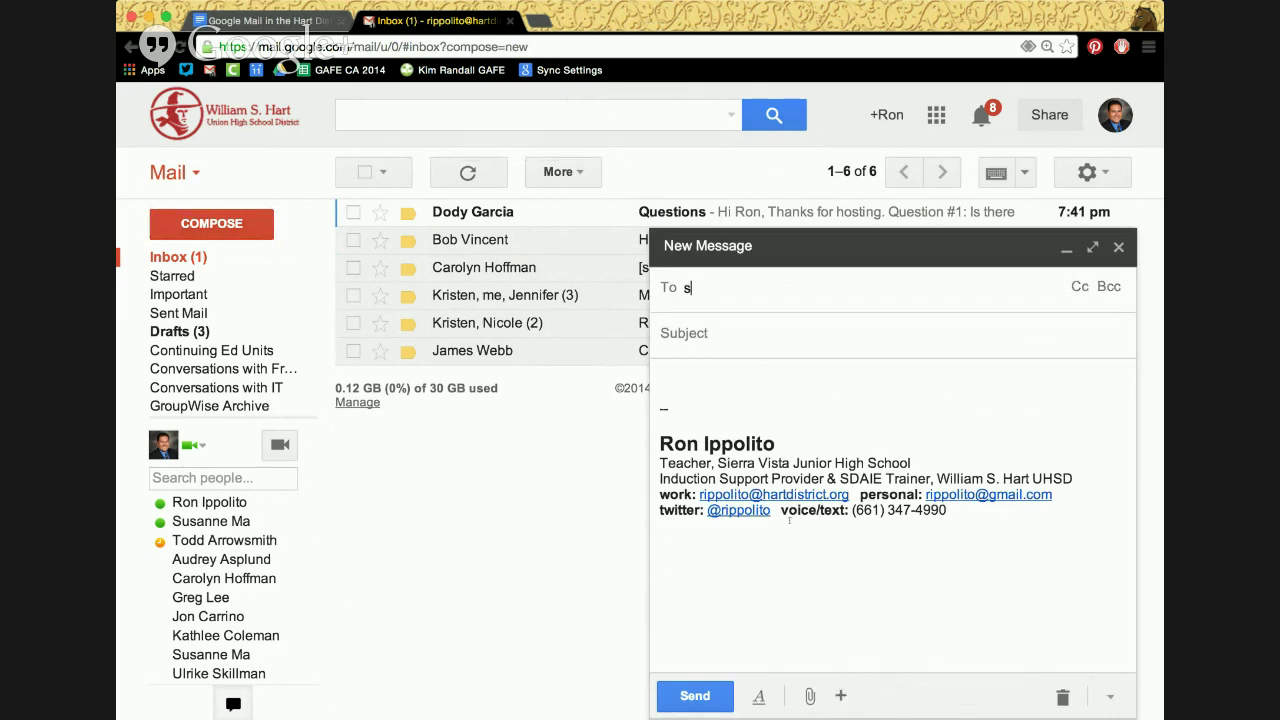
key(BackSpace)
key(BackSpace)
key(Return)
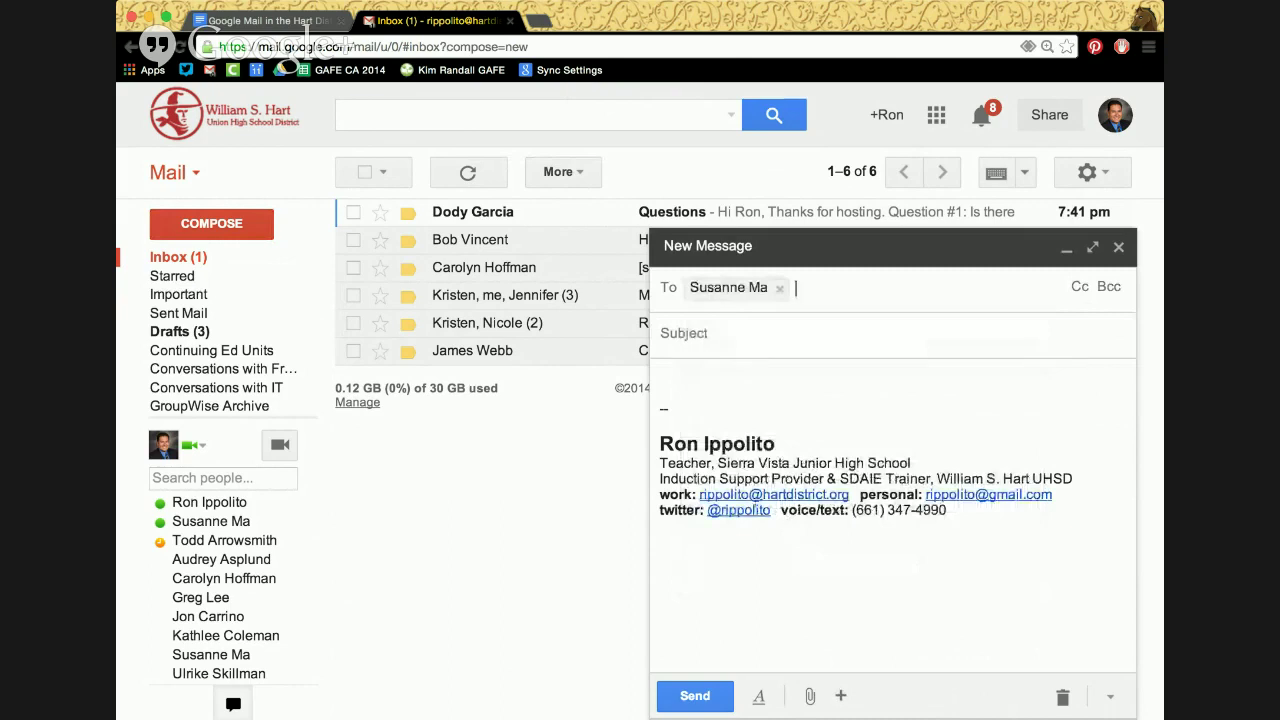
key(Tab)
Enter subject 'Another test message' and body 'Here is a test', then show formatting options
text(an)
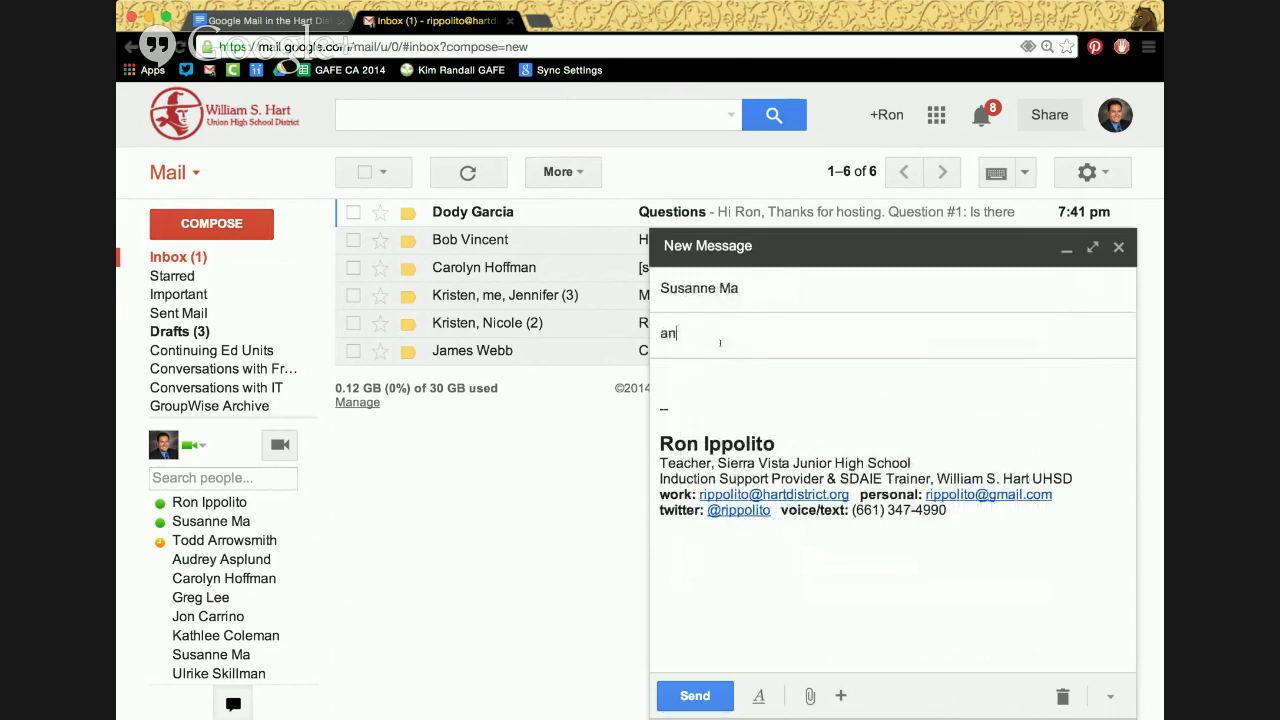
key(BackSpace)
key(BackSpace)
text(Another test message)
key(Tab)
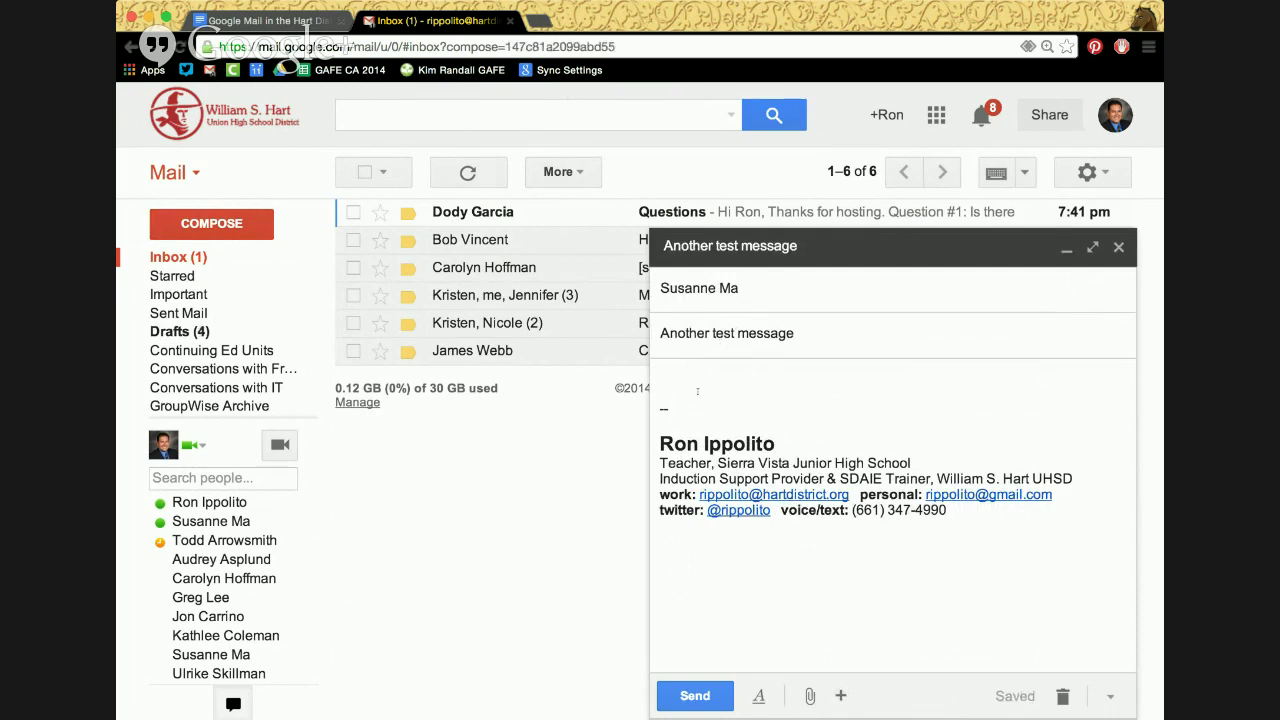
text(Here is a test)
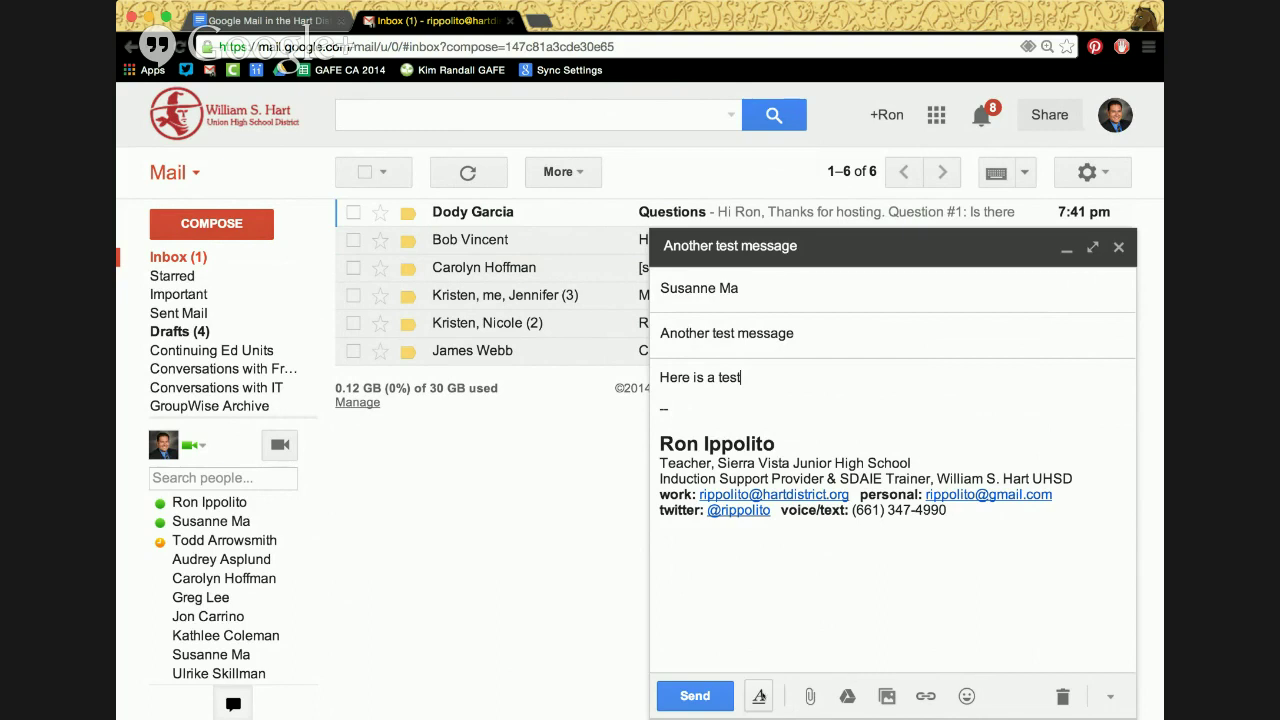
click(759, 696)
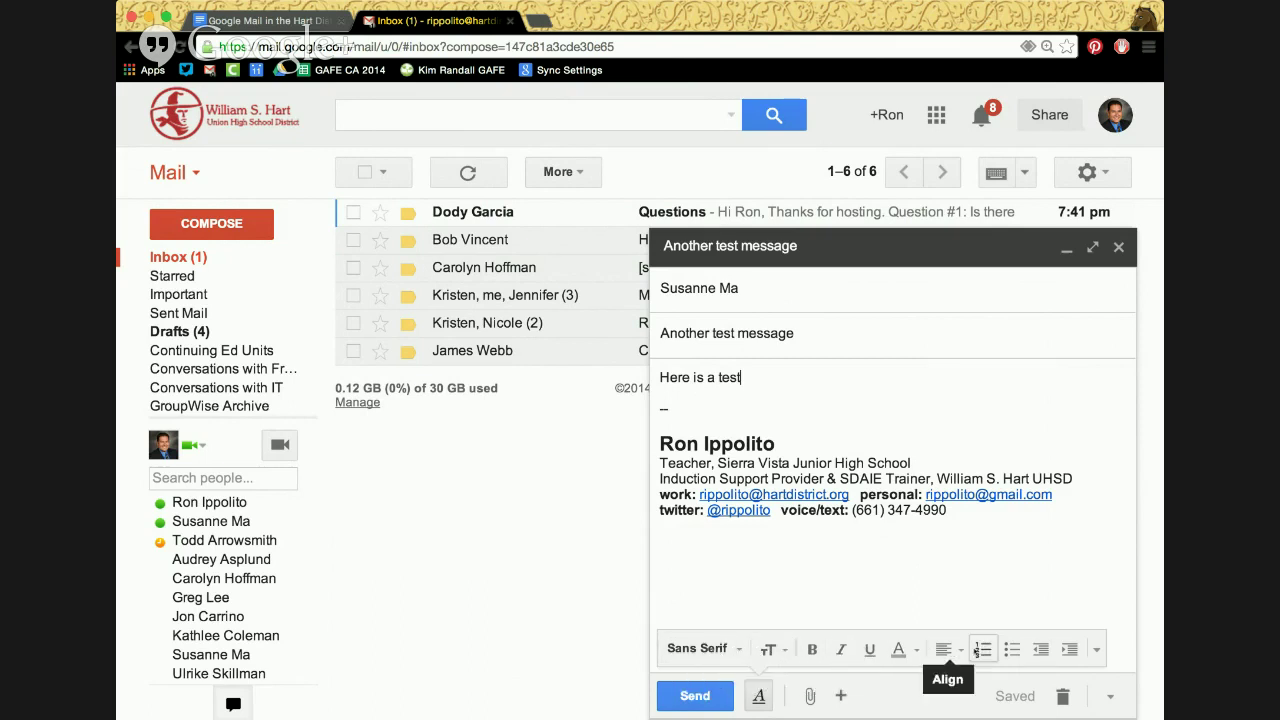
mouse_move(810, 697)
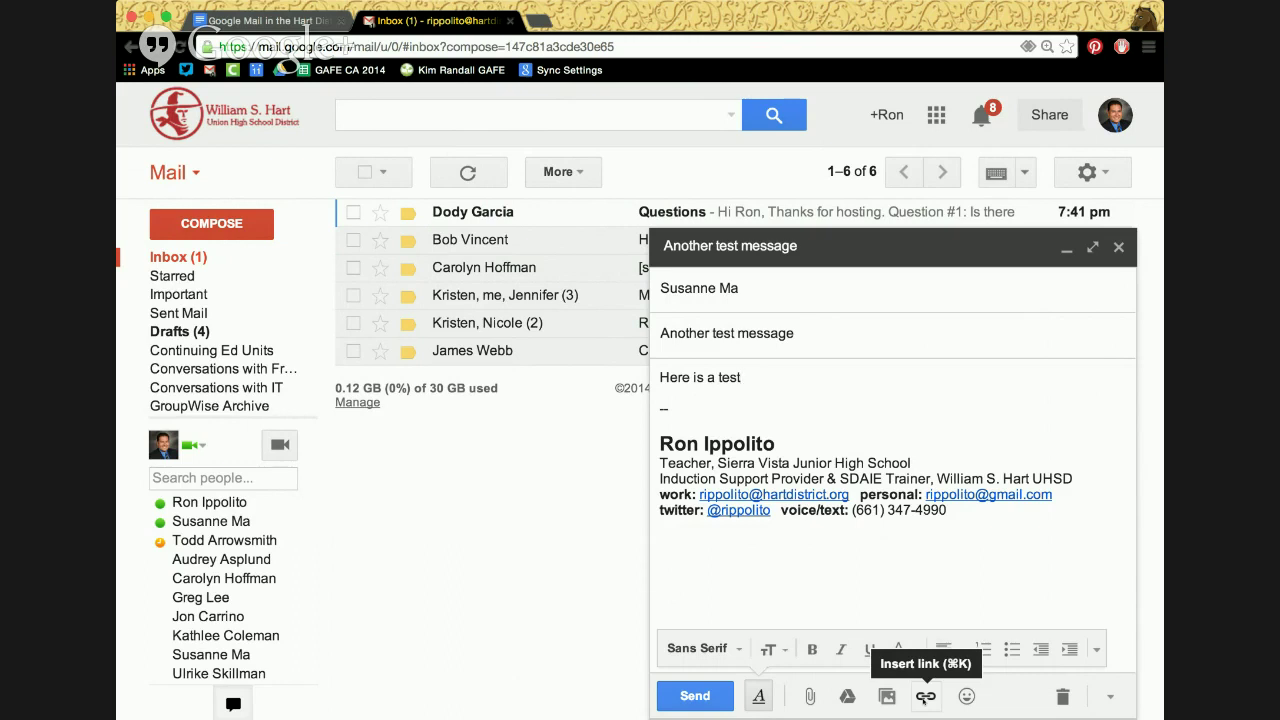
key(Return)
key(Return)
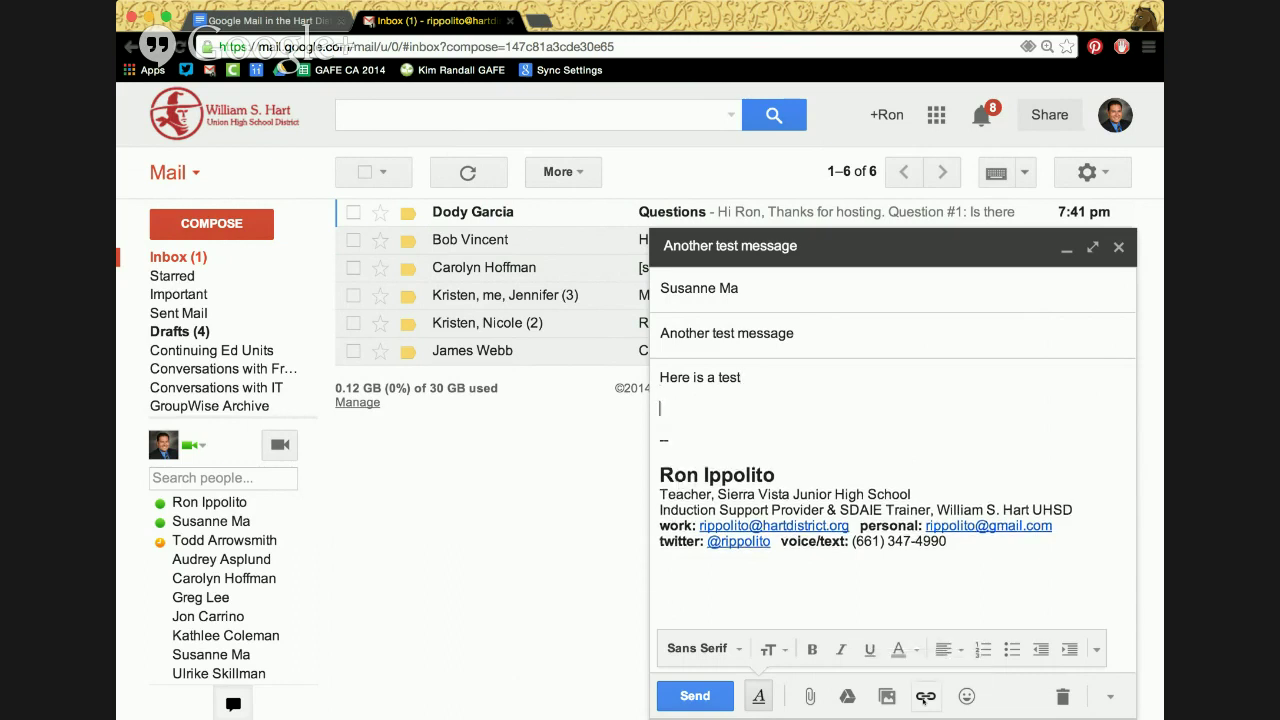
text(ronippoli)
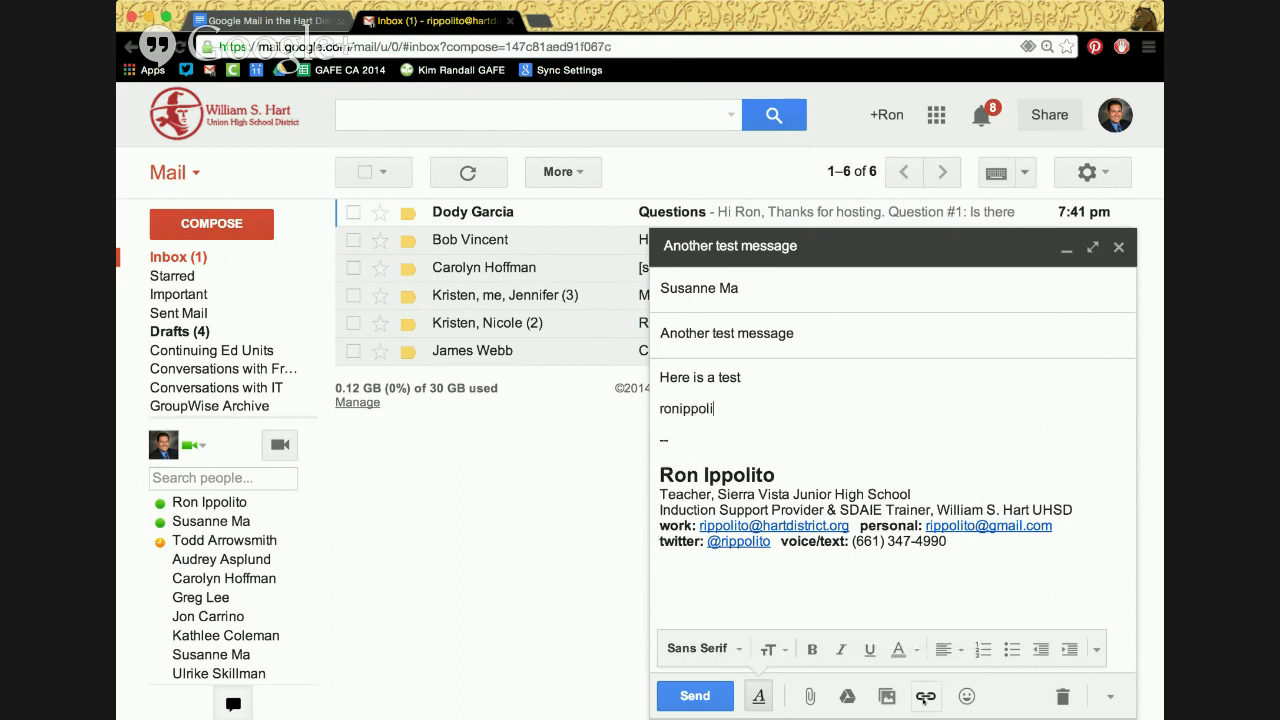
text(to.com)
key(Return)
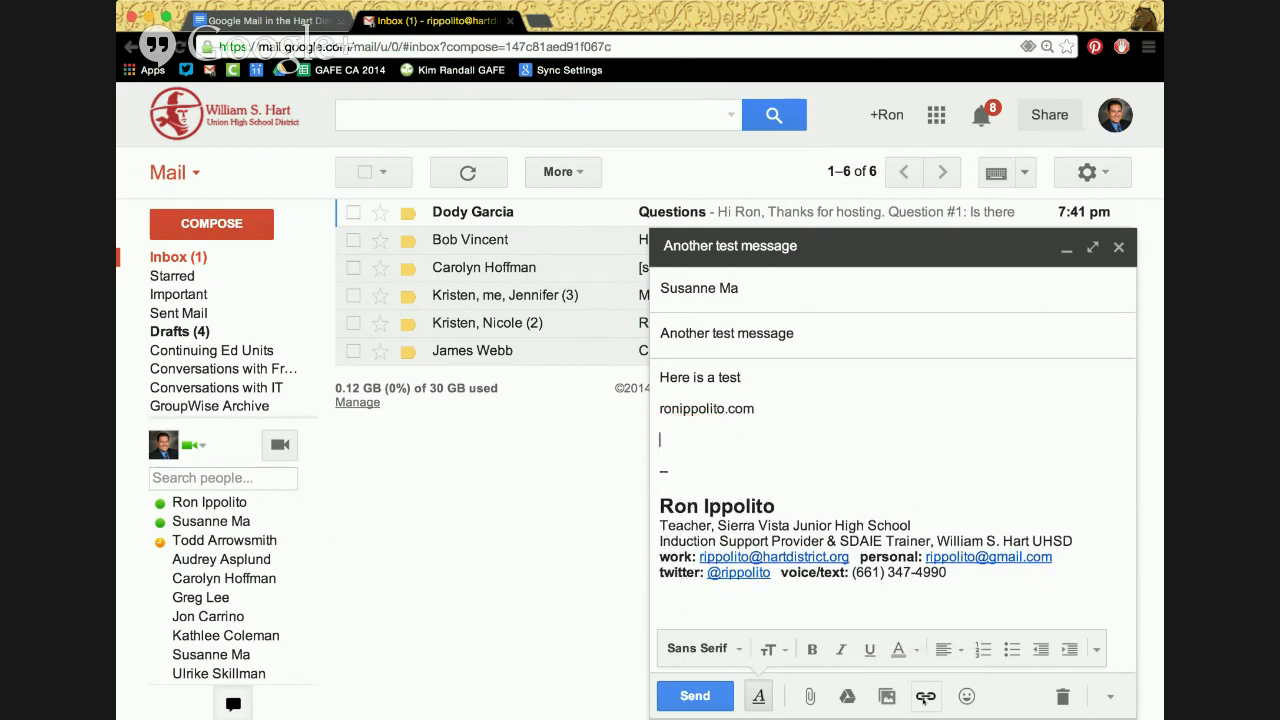
text(http://www.ronippolito.co)
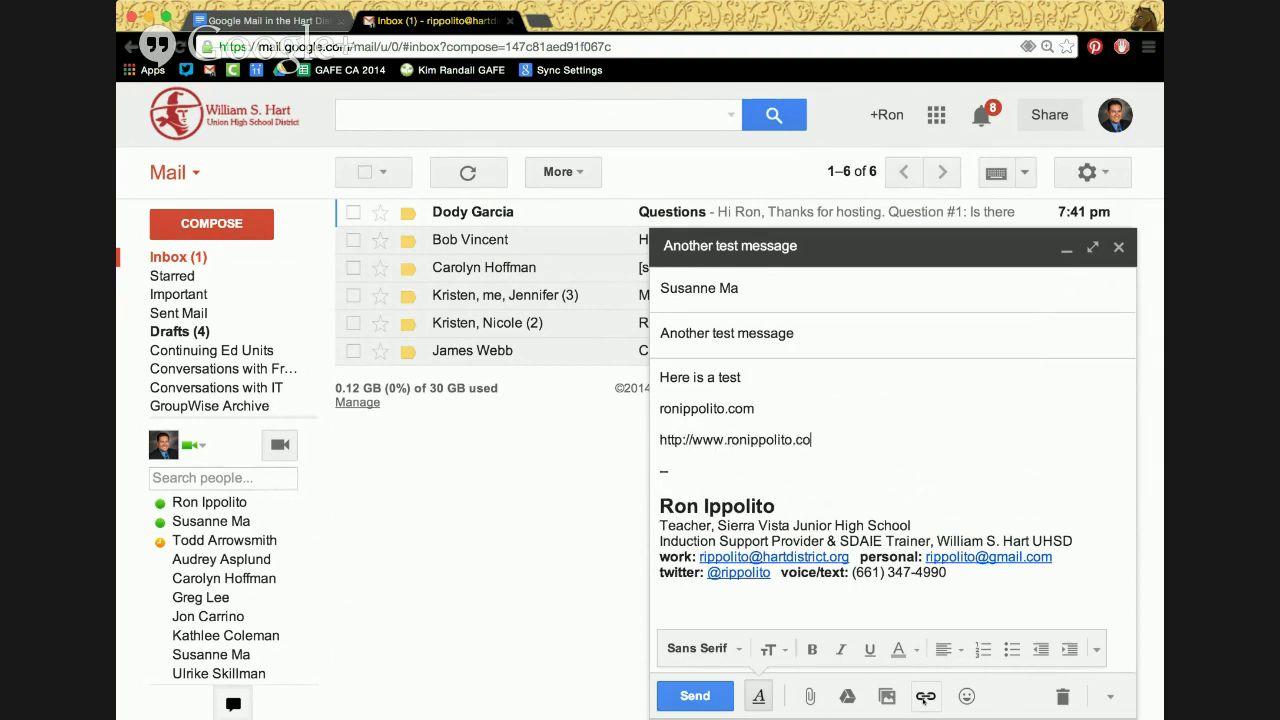
text(m)
key(Return)
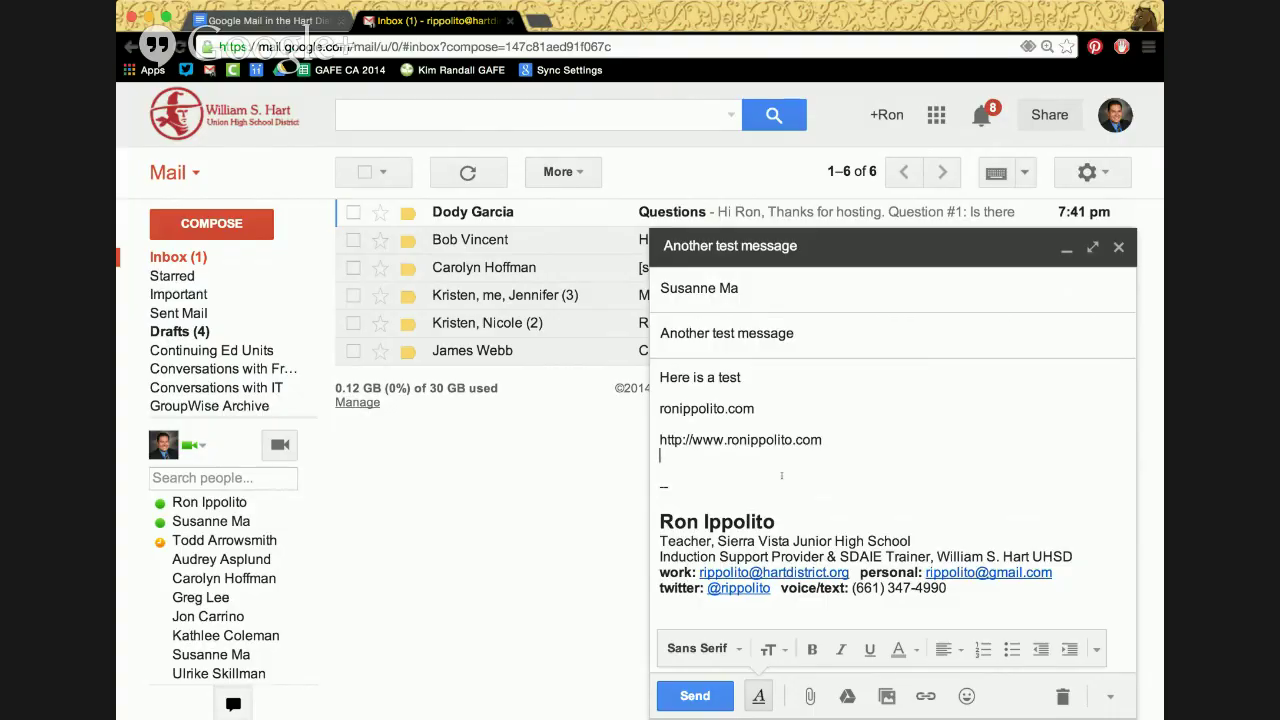
Turn the short website address into a hyperlink
double_click(668, 409)
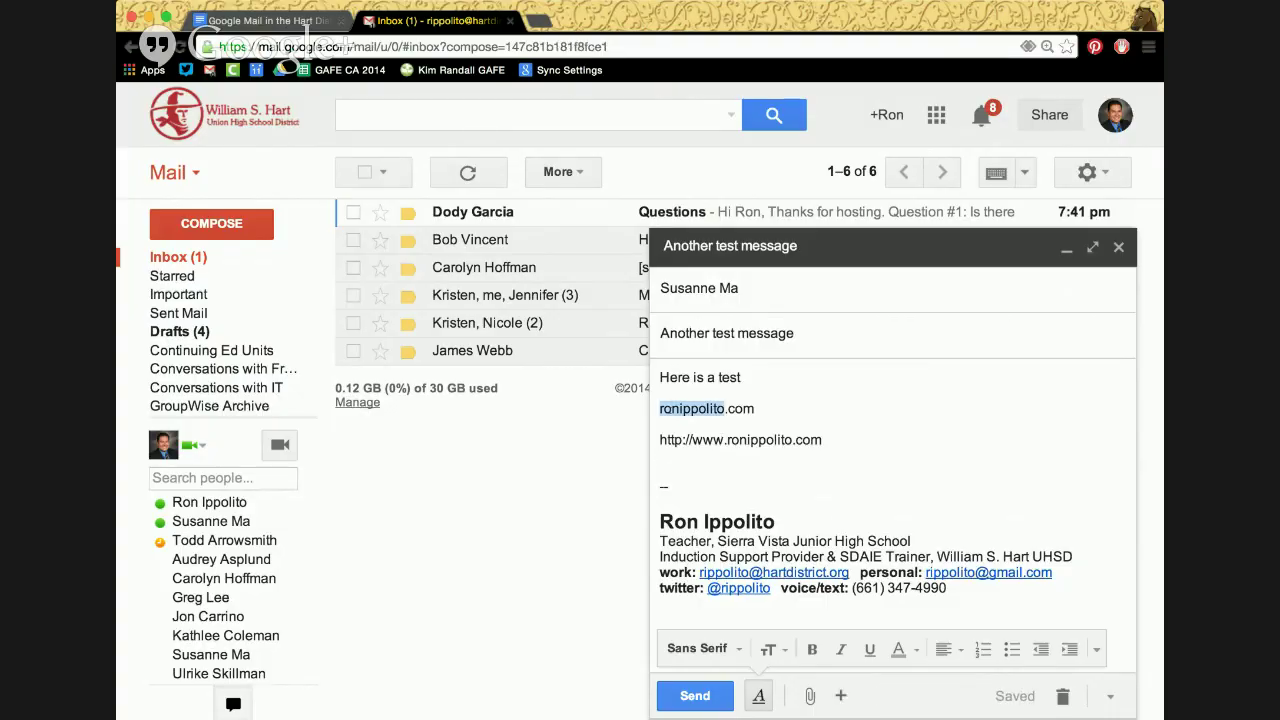
key(shift+End)
mouse_move(880, 694)
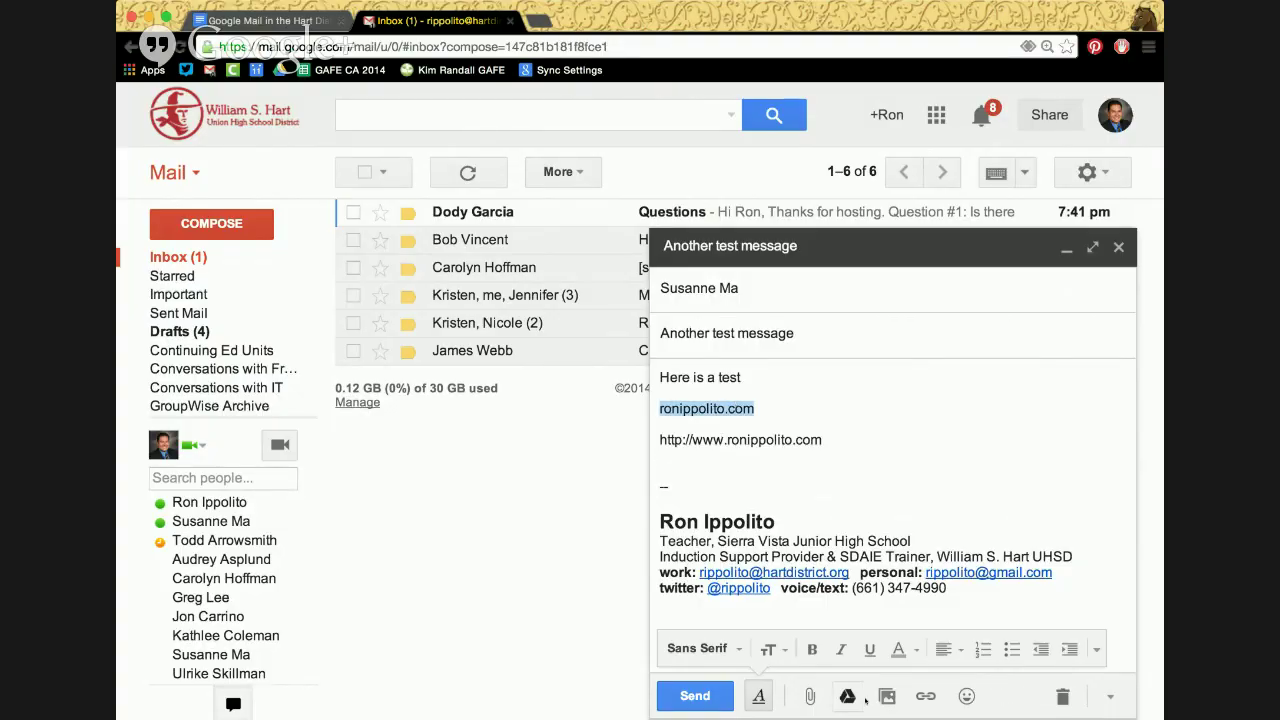
click(925, 696)
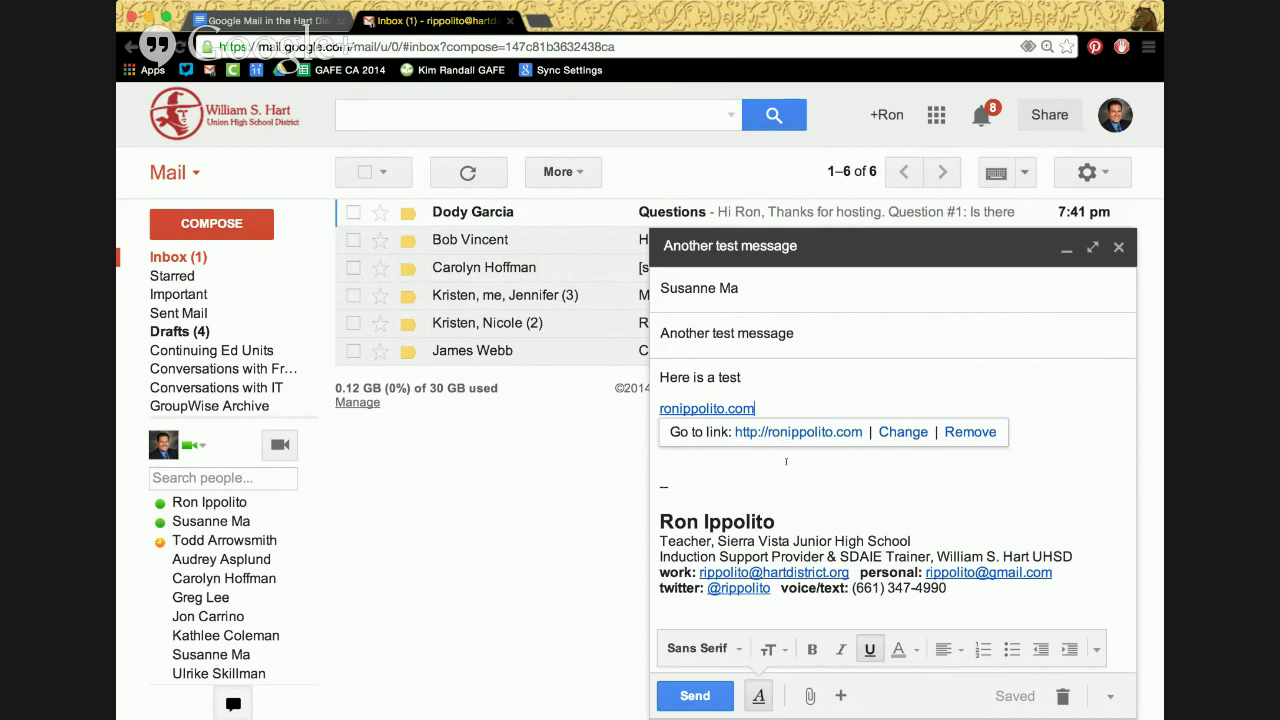
click(787, 467)
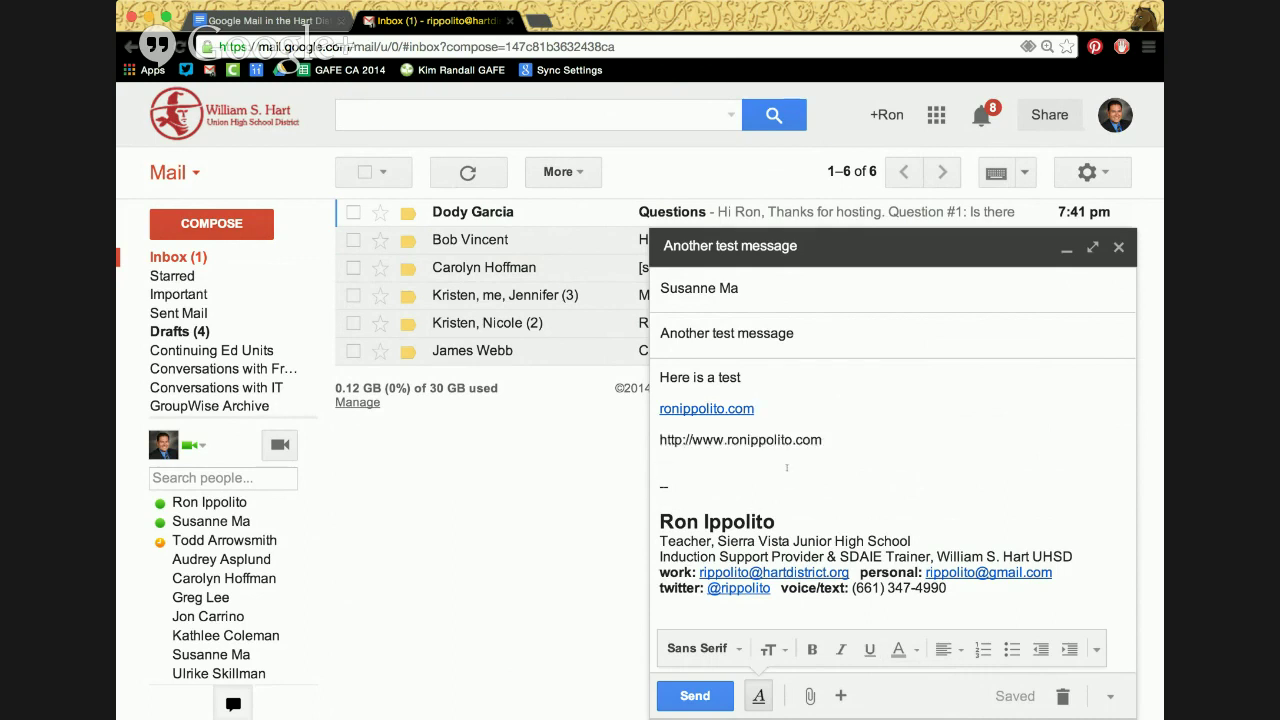
click(840, 695)
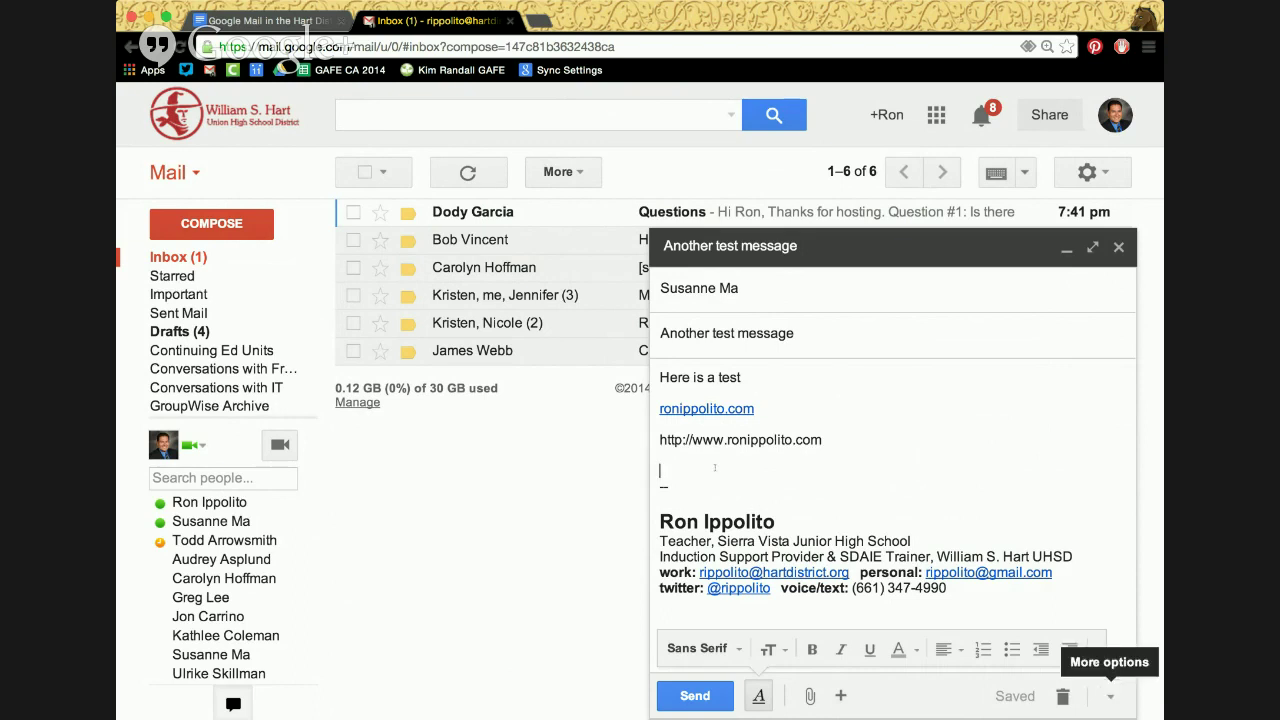
Clear the body text and insert the 'Canned Dad' canned response instead
drag(706, 458, 630, 366)
key(BackSpace)
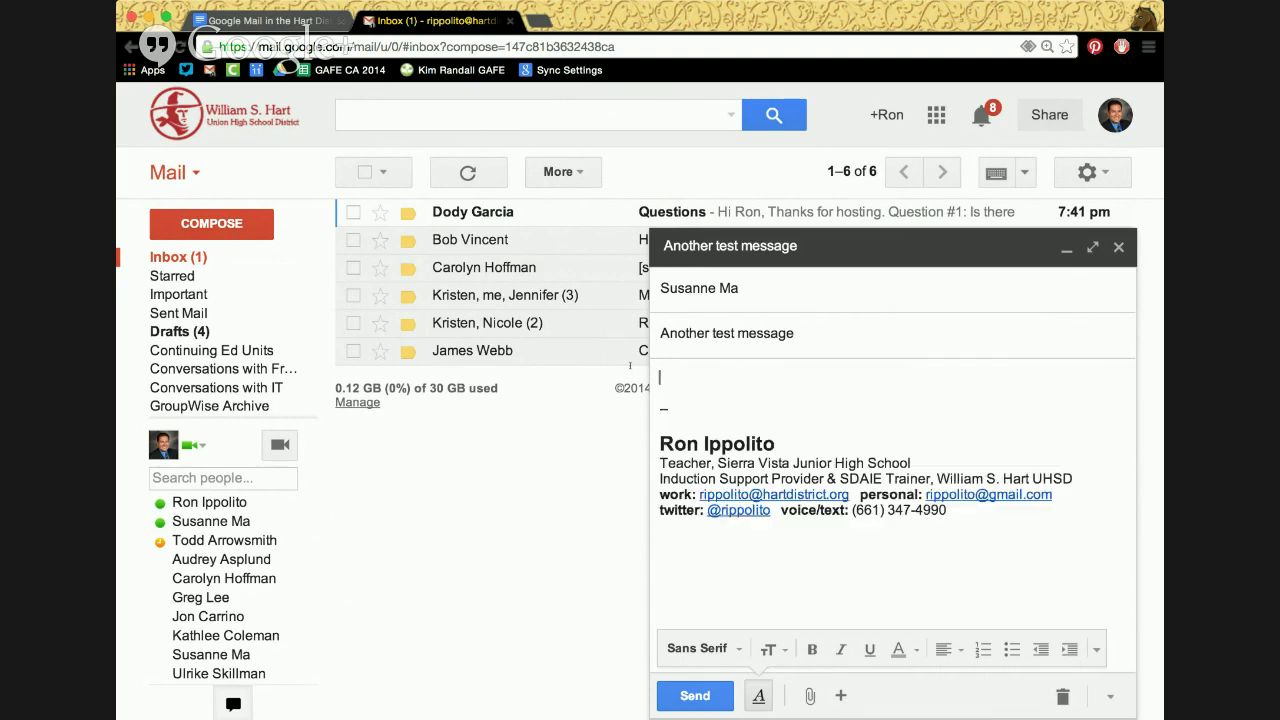
click(1116, 696)
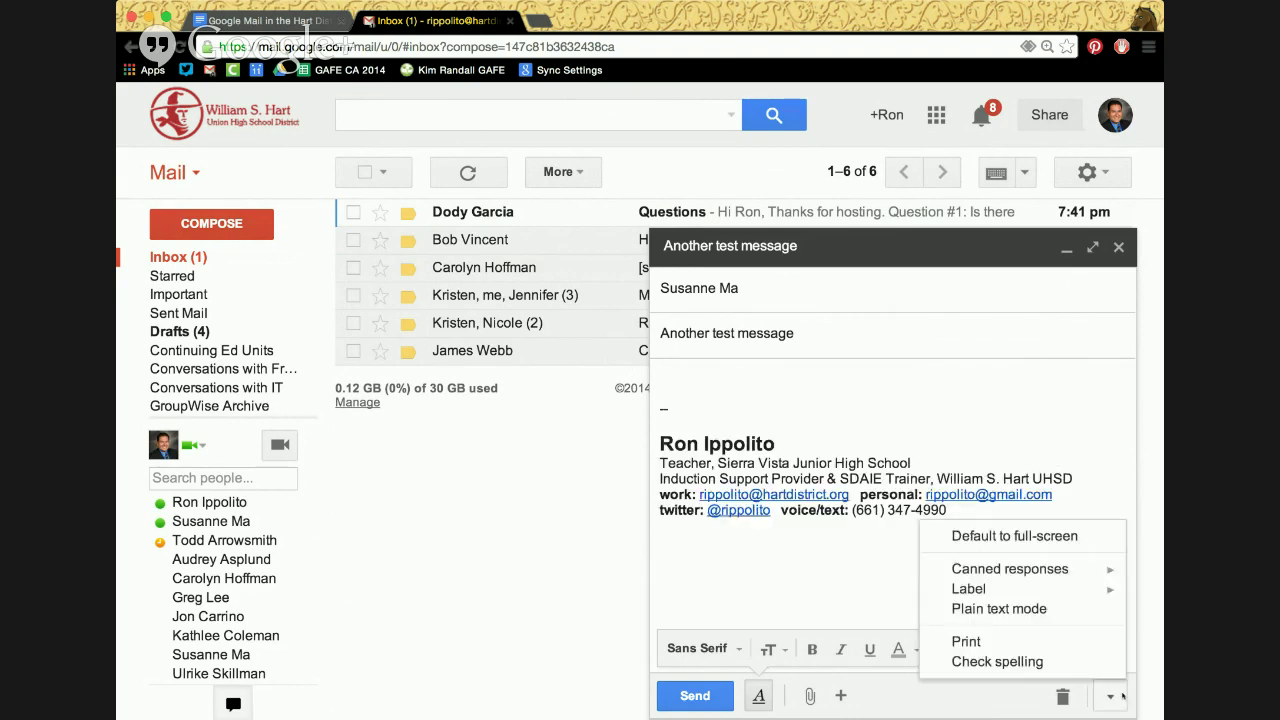
mouse_move(1057, 568)
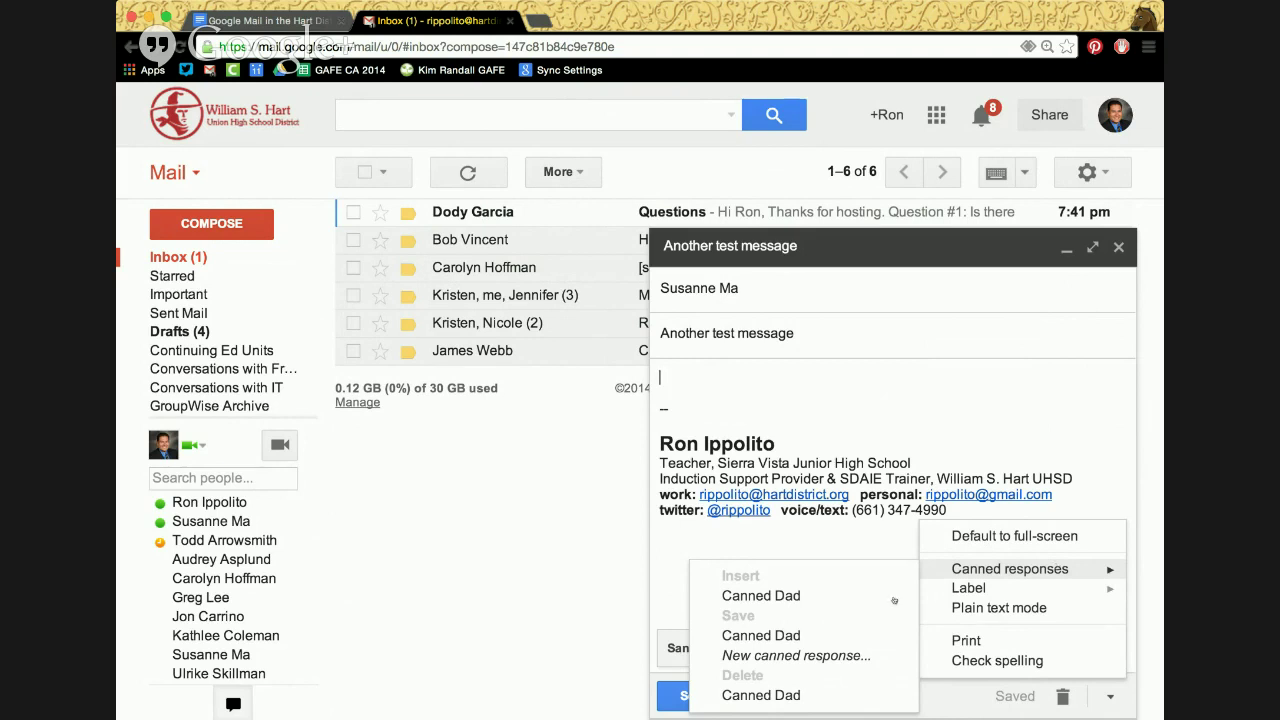
click(761, 595)
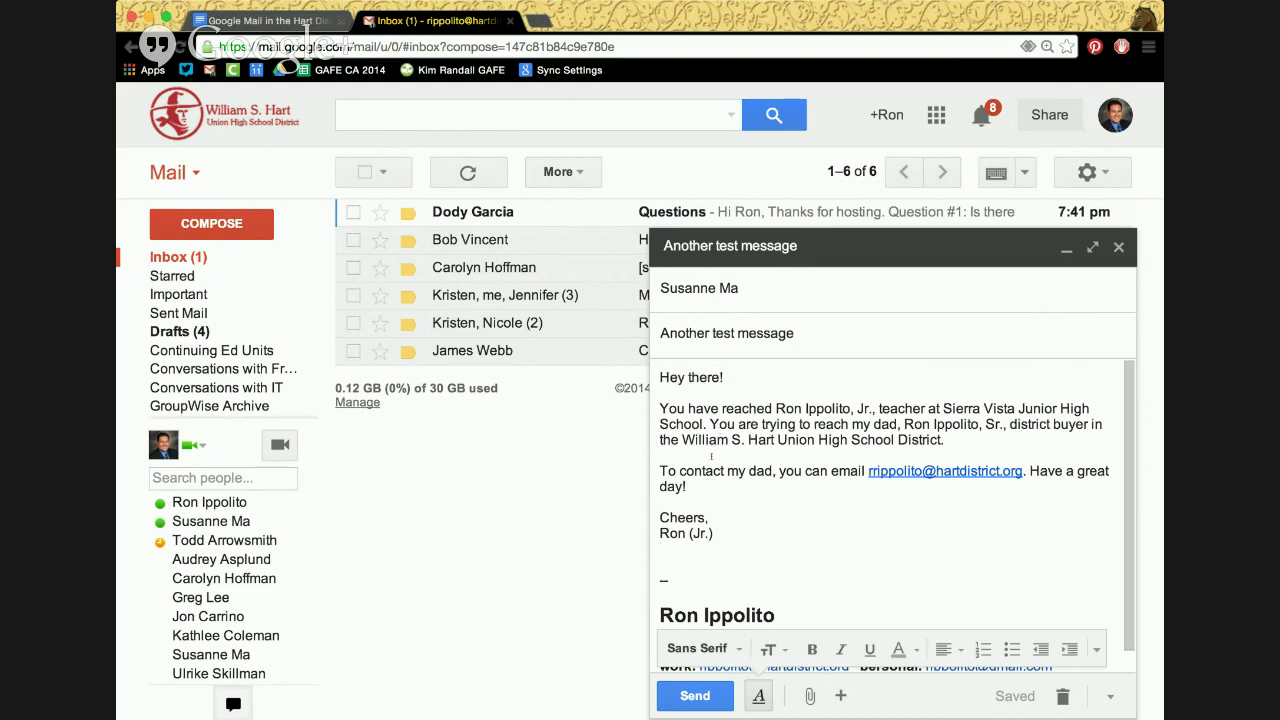
click(1097, 651)
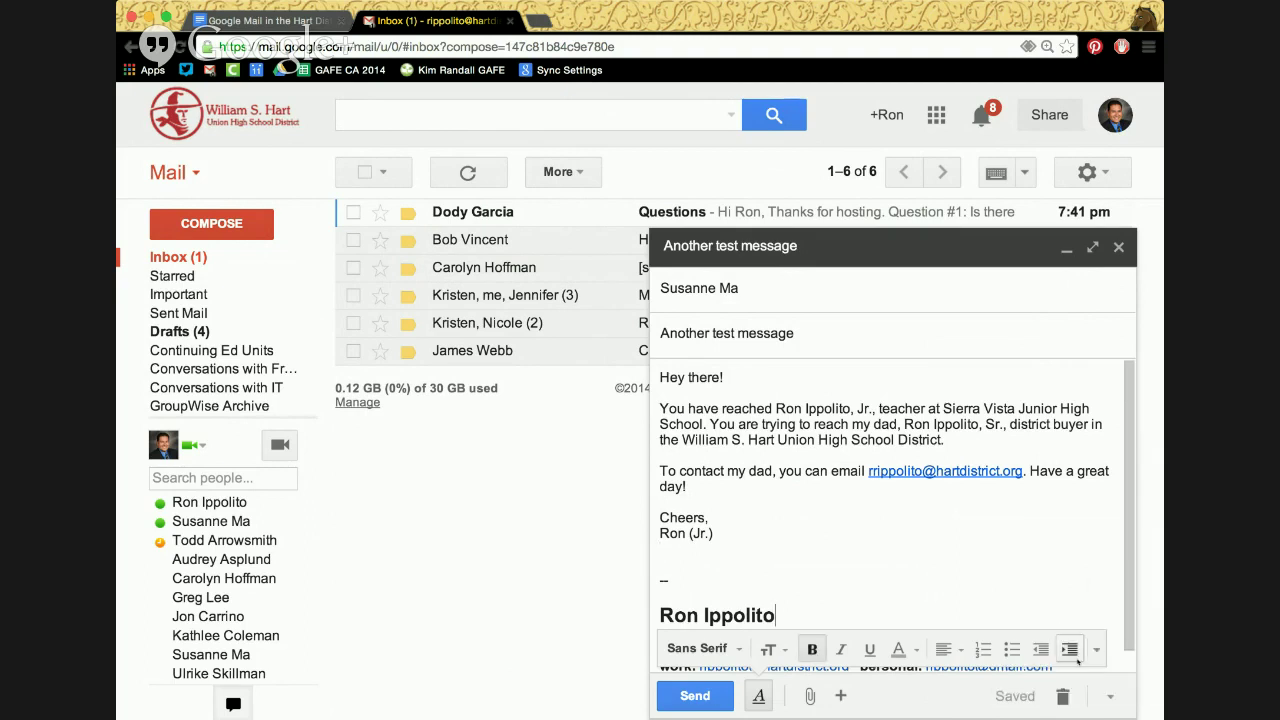
click(1109, 696)
mouse_move(1055, 569)
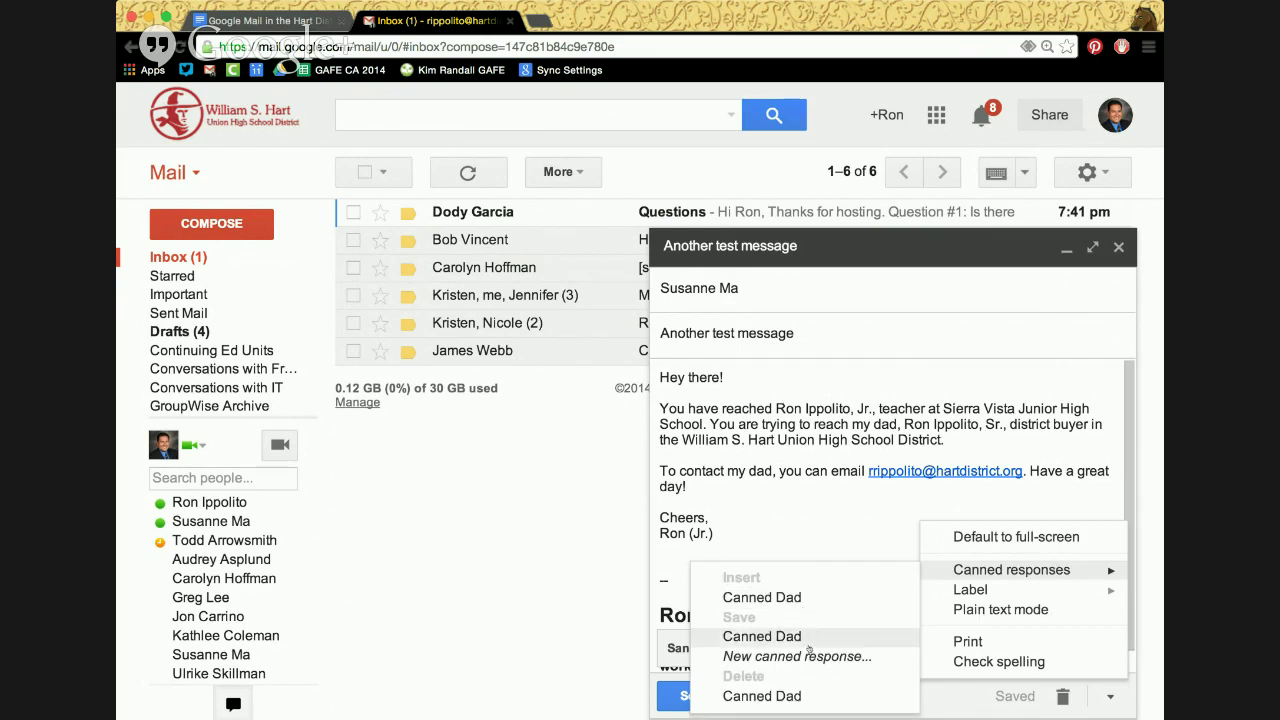
click(769, 533)
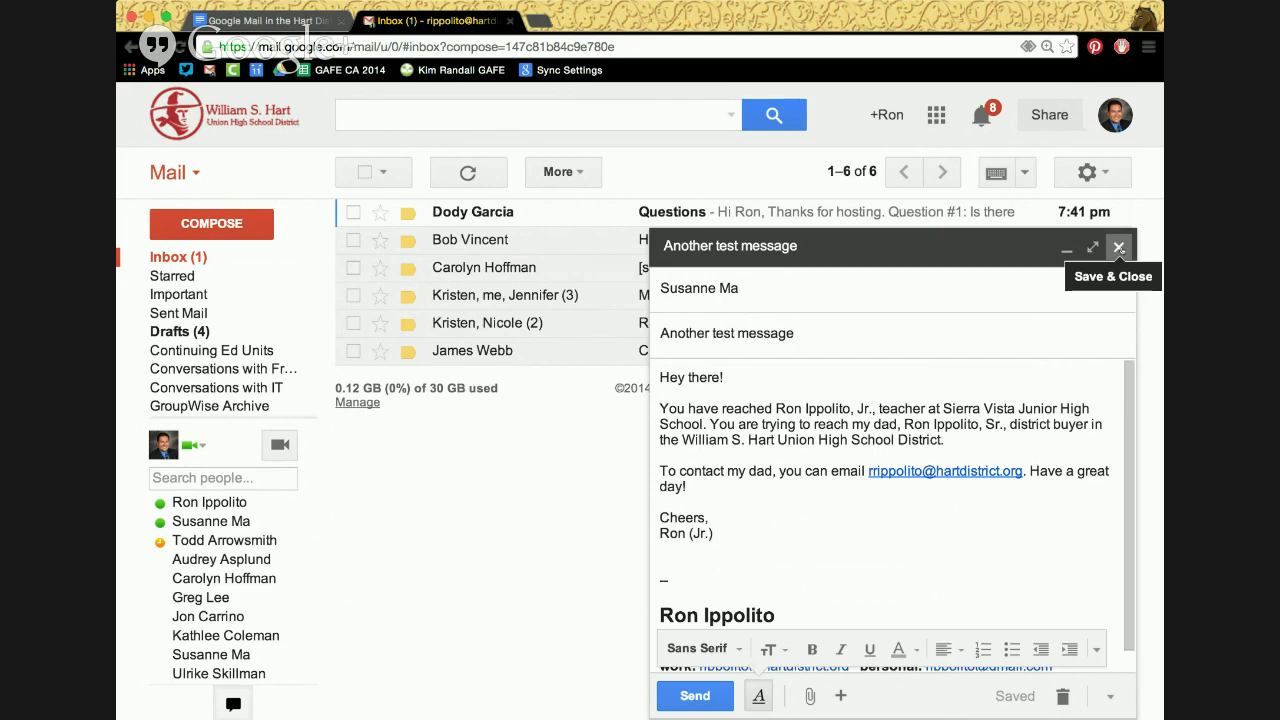
Switch from Mail to Contacts using the top-left Mail dropdown
mouse_move(840, 696)
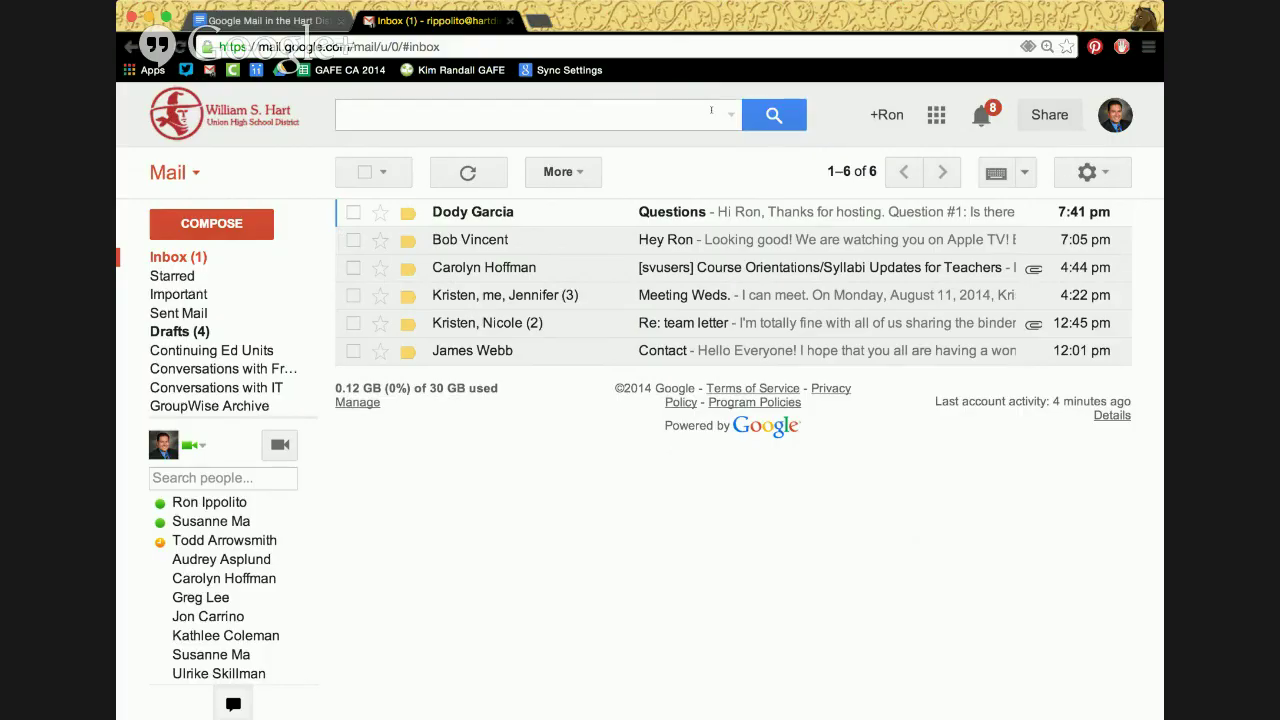
click(181, 172)
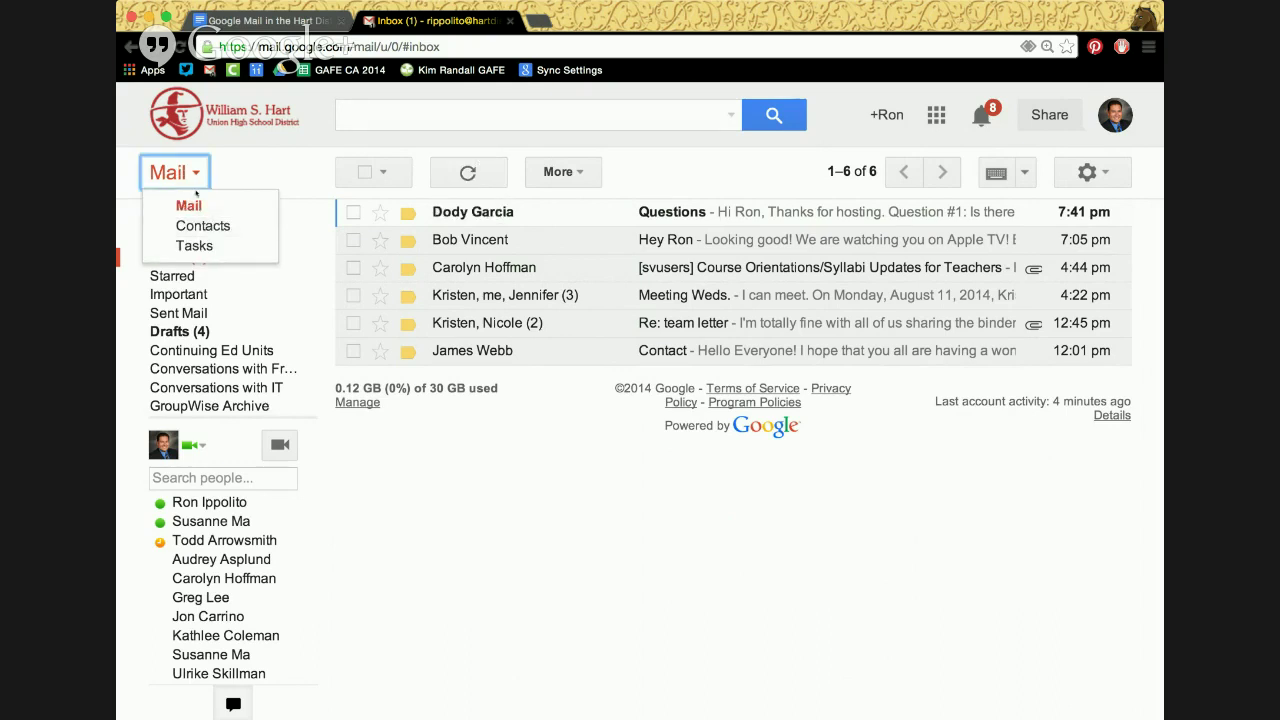
click(158, 172)
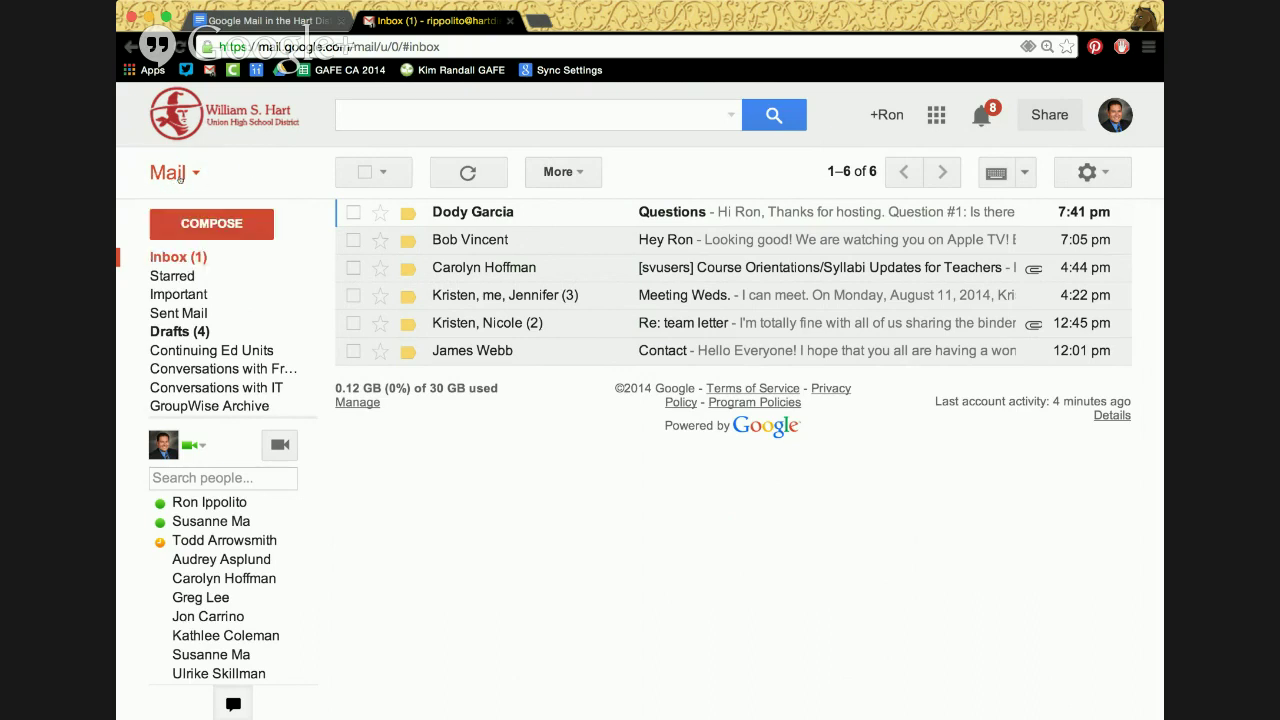
click(182, 175)
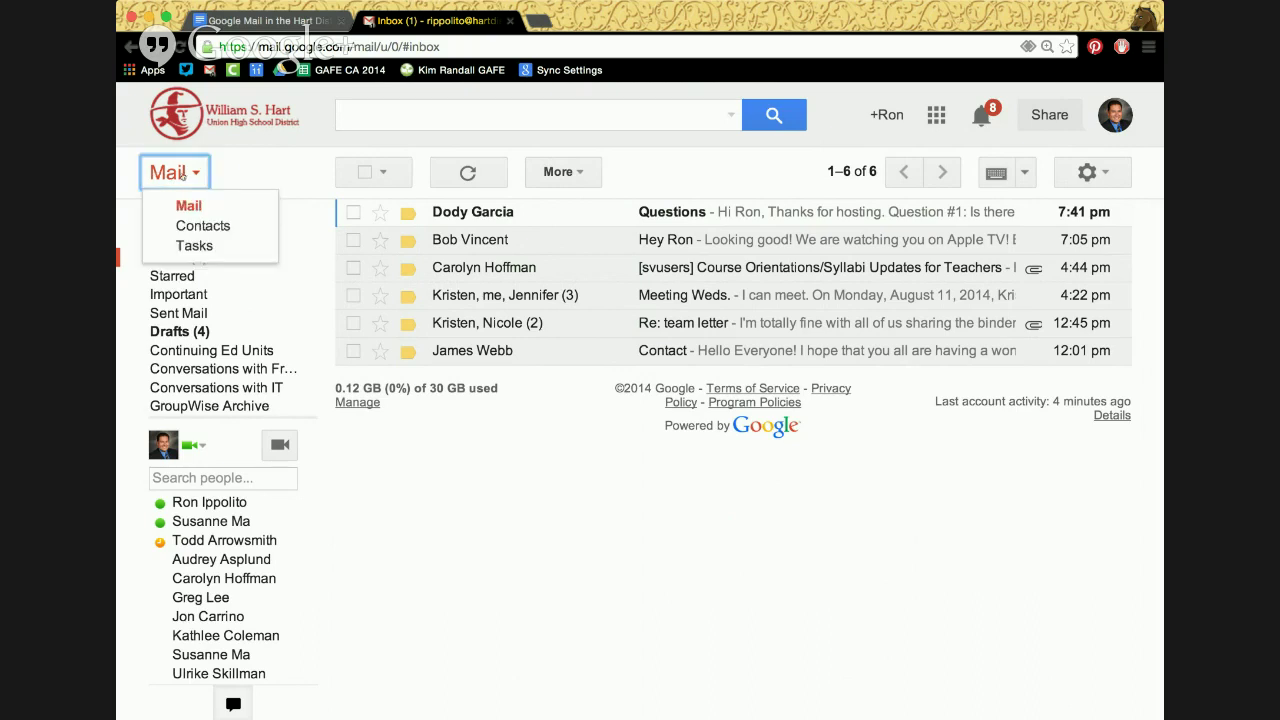
click(206, 226)
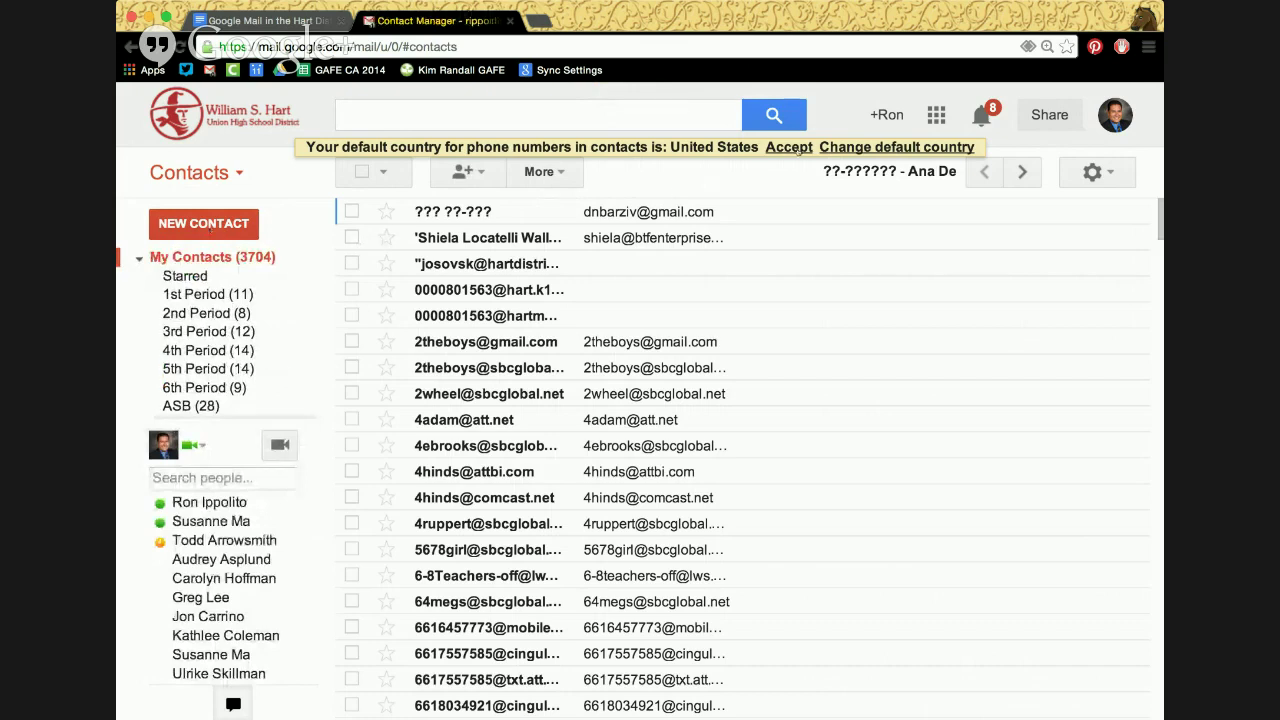
Accept the default phone country and search contacts for the colleague's name
click(798, 148)
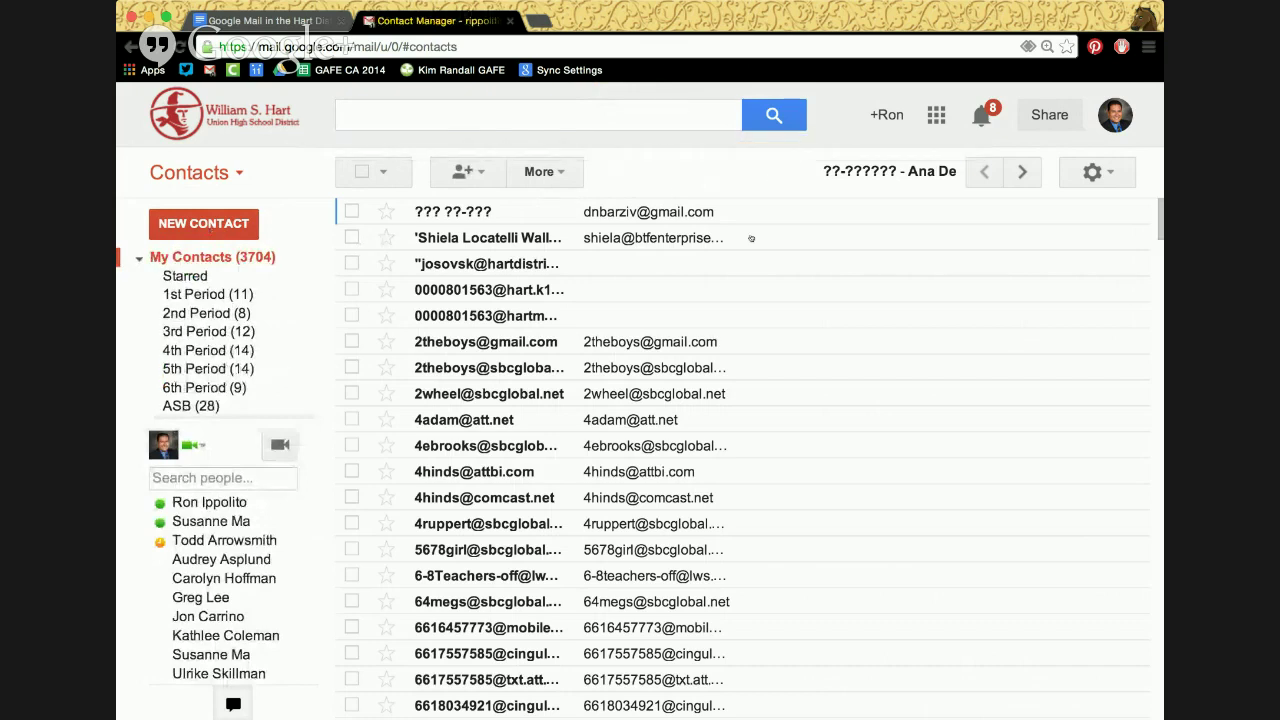
click(608, 113)
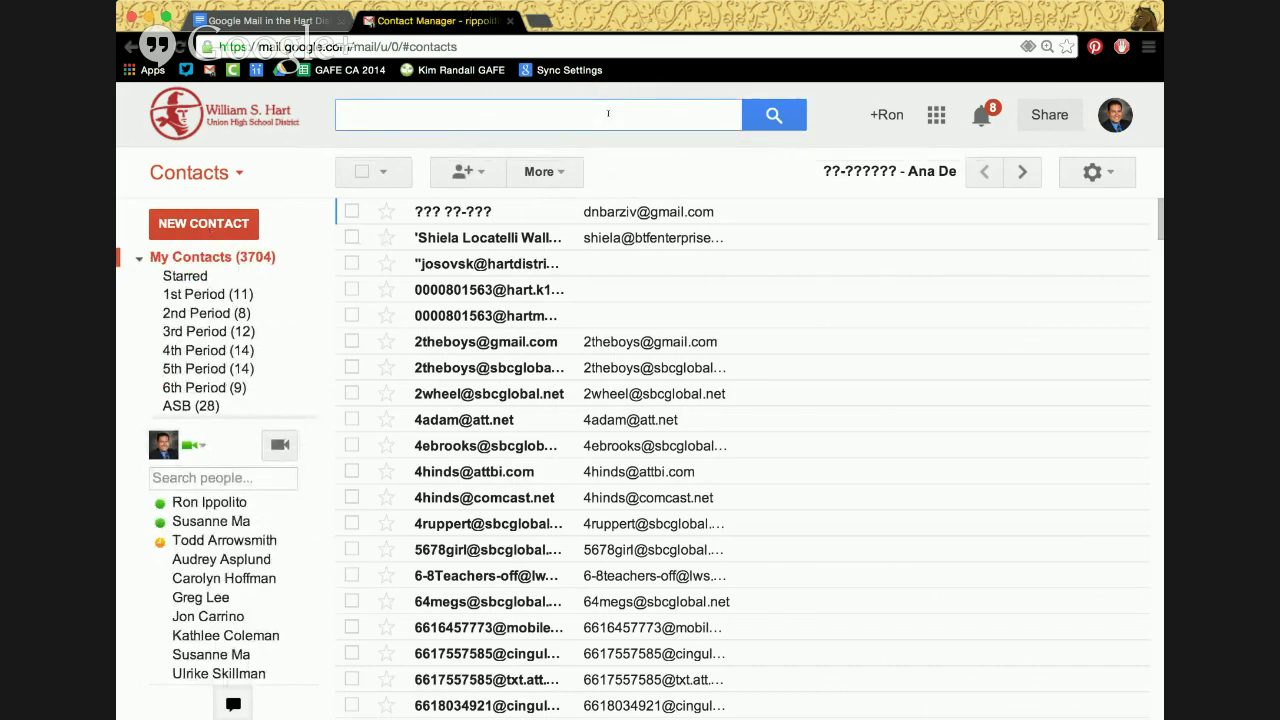
text(susanna)
key(Return)
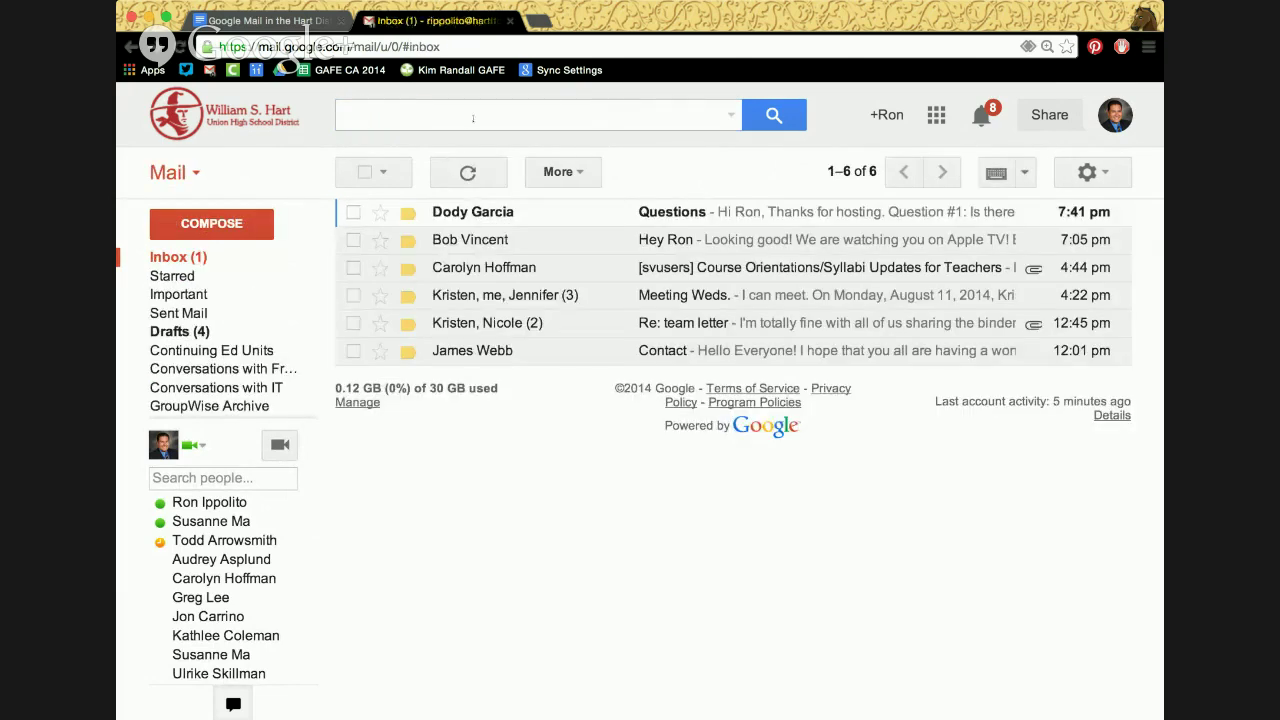
Search again by name and open the colleague's contact record
click(475, 116)
click(176, 176)
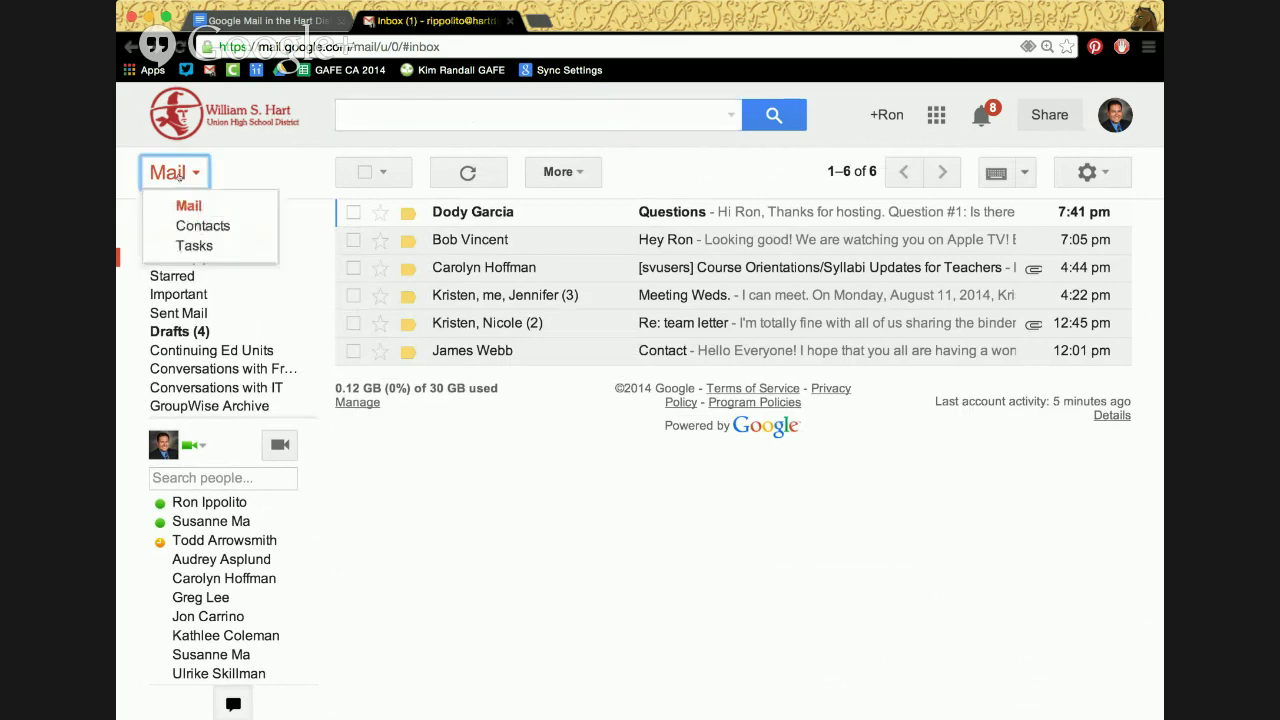
click(185, 226)
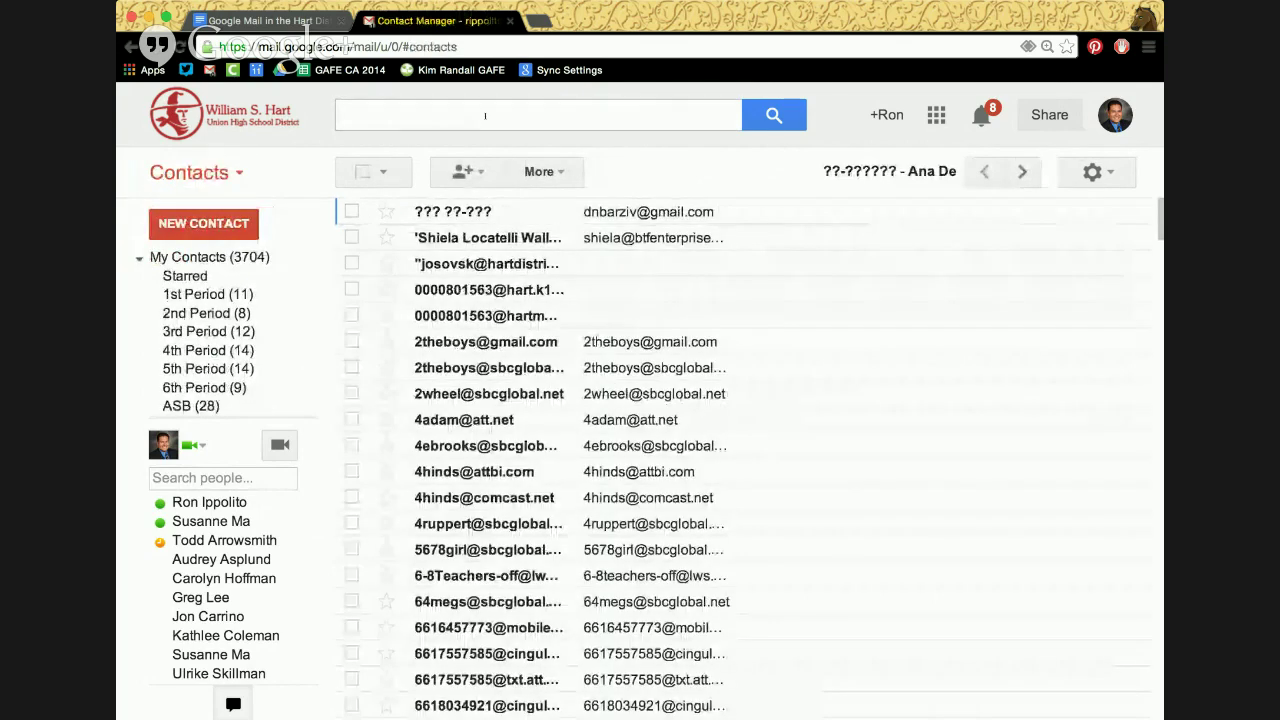
click(485, 116)
text(susanne)
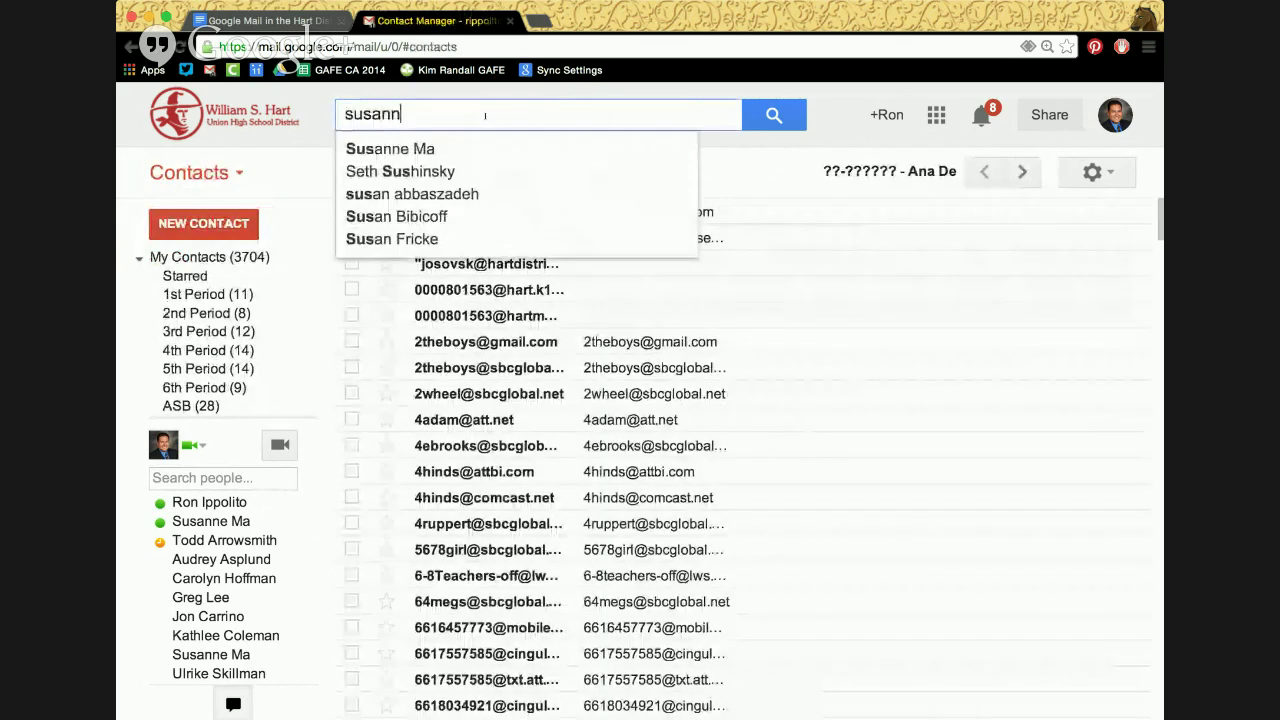
click(436, 149)
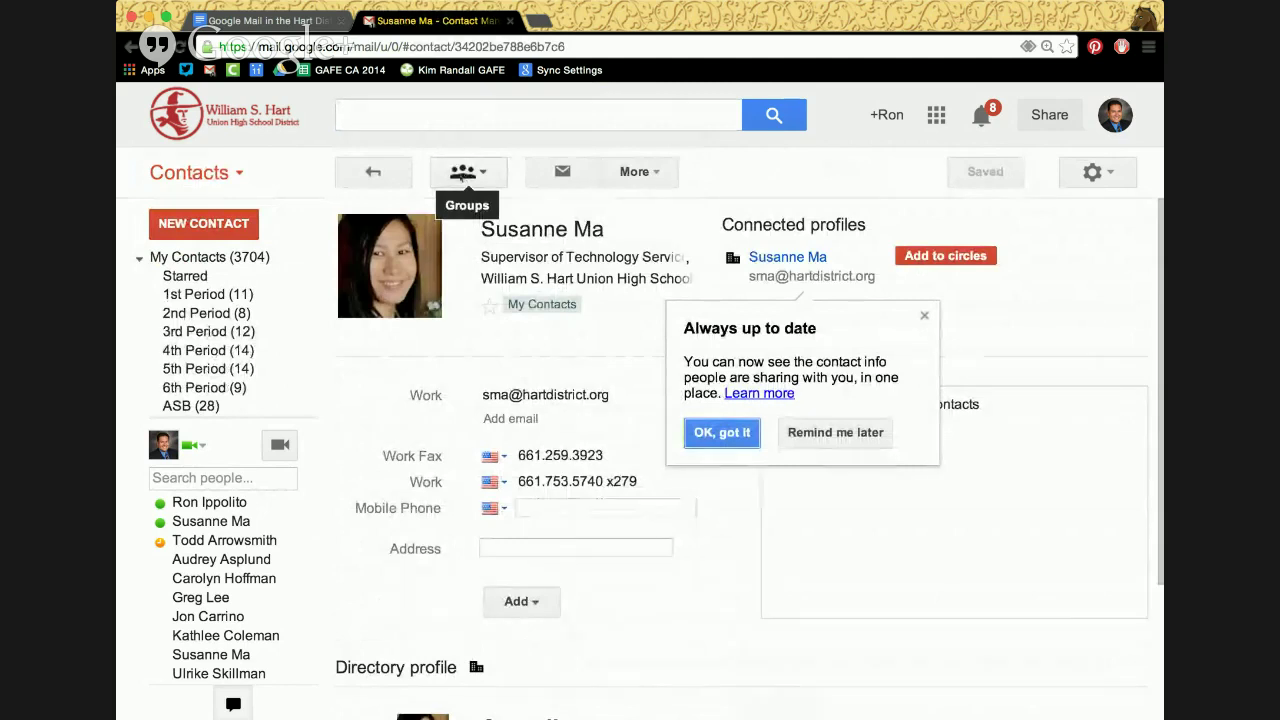
Add the contact to the '1st Period' group
click(458, 173)
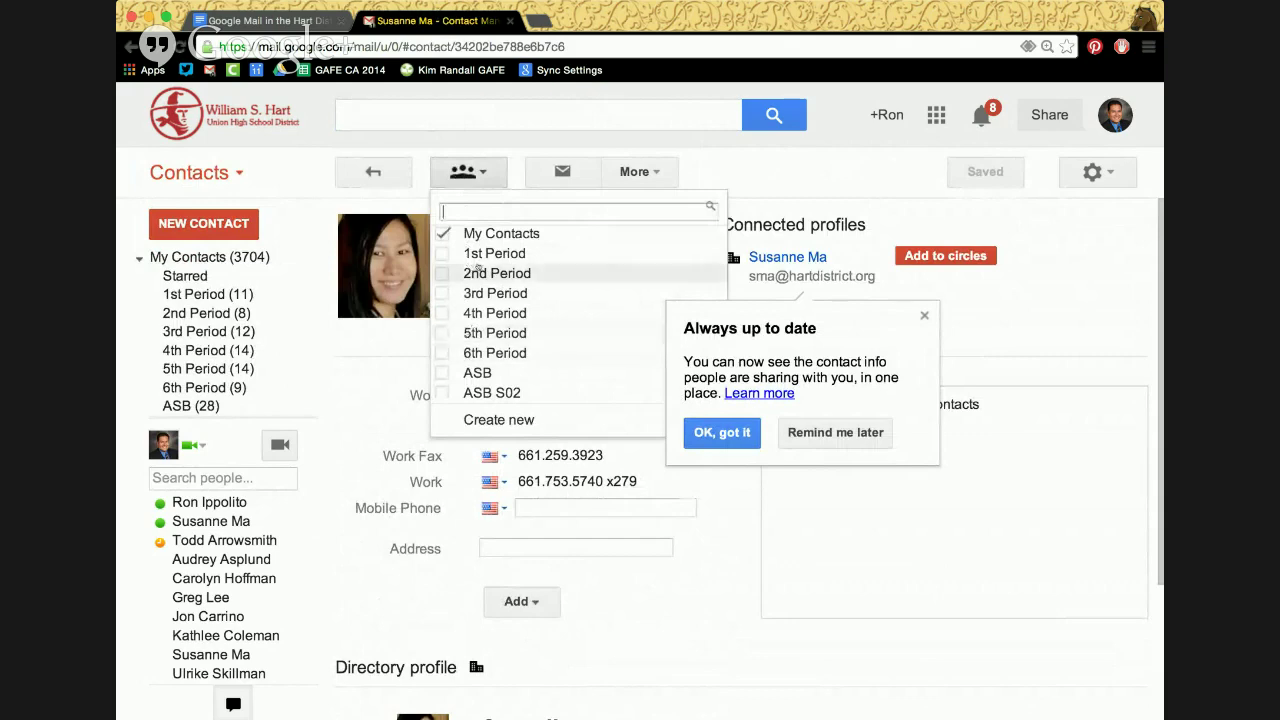
scroll(494, 313, down, 2)
scroll(494, 313, up, 2)
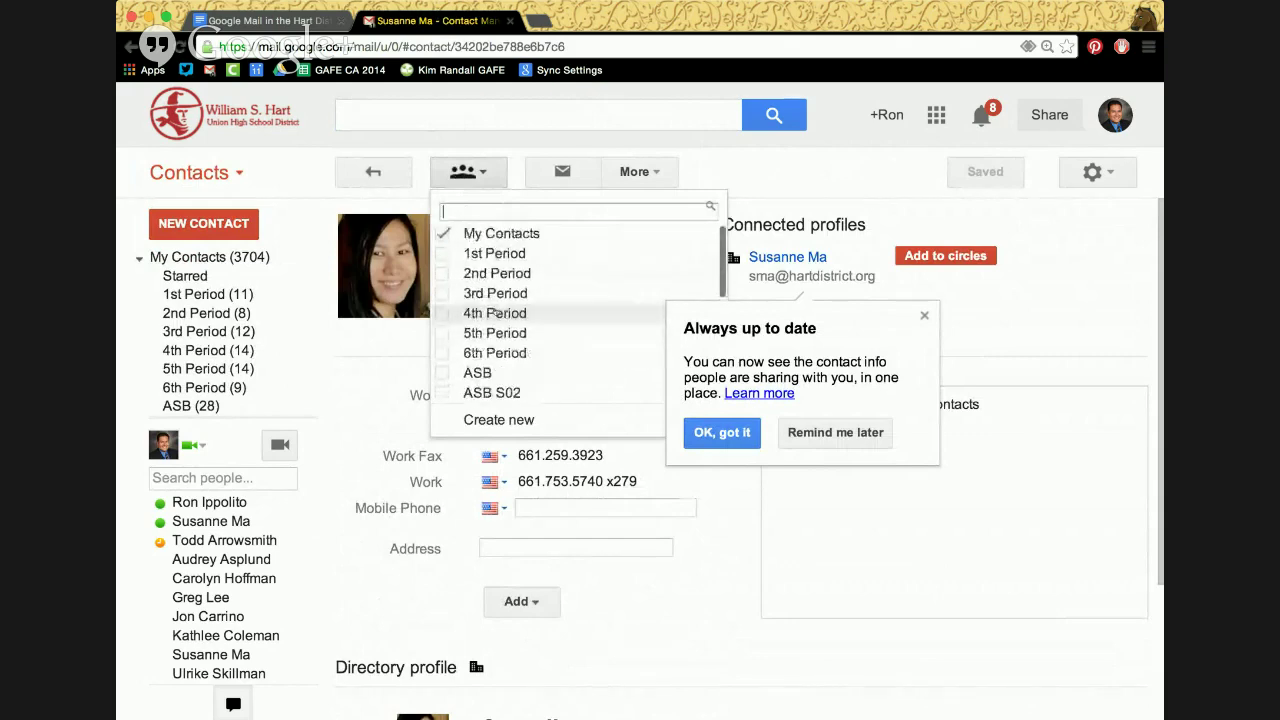
scroll(494, 313, down, 5)
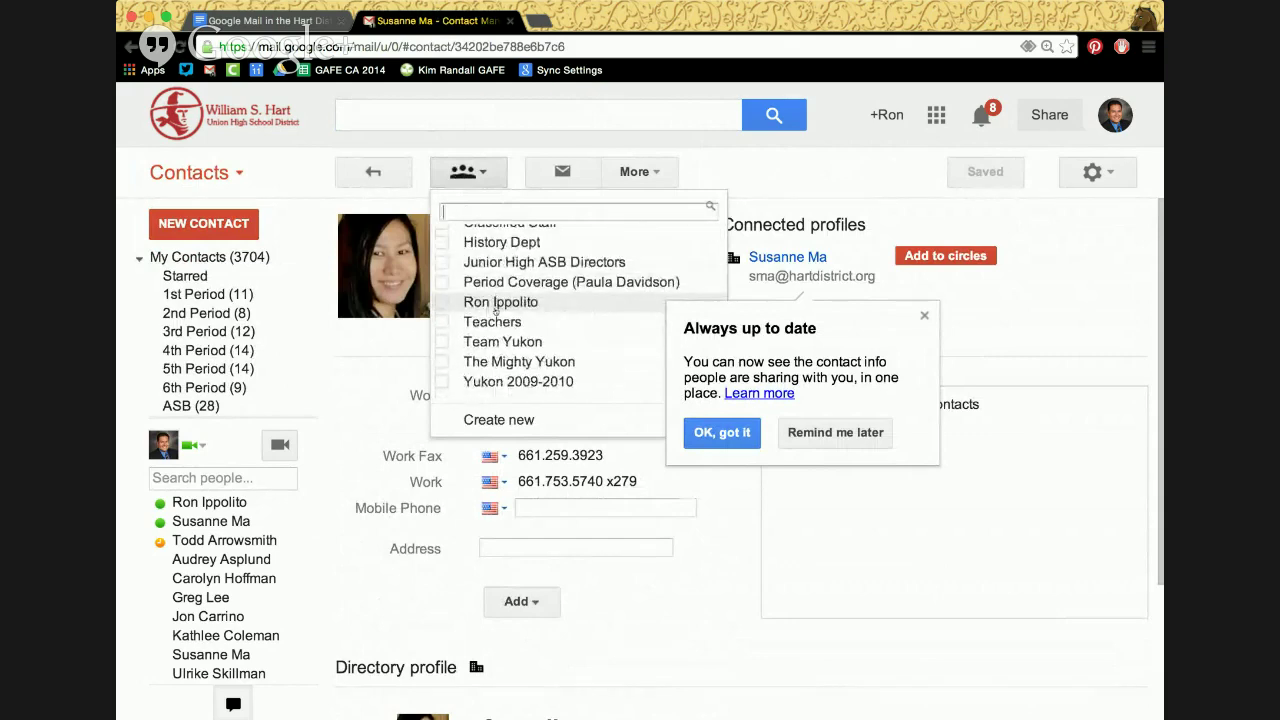
scroll(494, 313, up, 1)
scroll(494, 313, down, 1)
scroll(494, 313, up, 3)
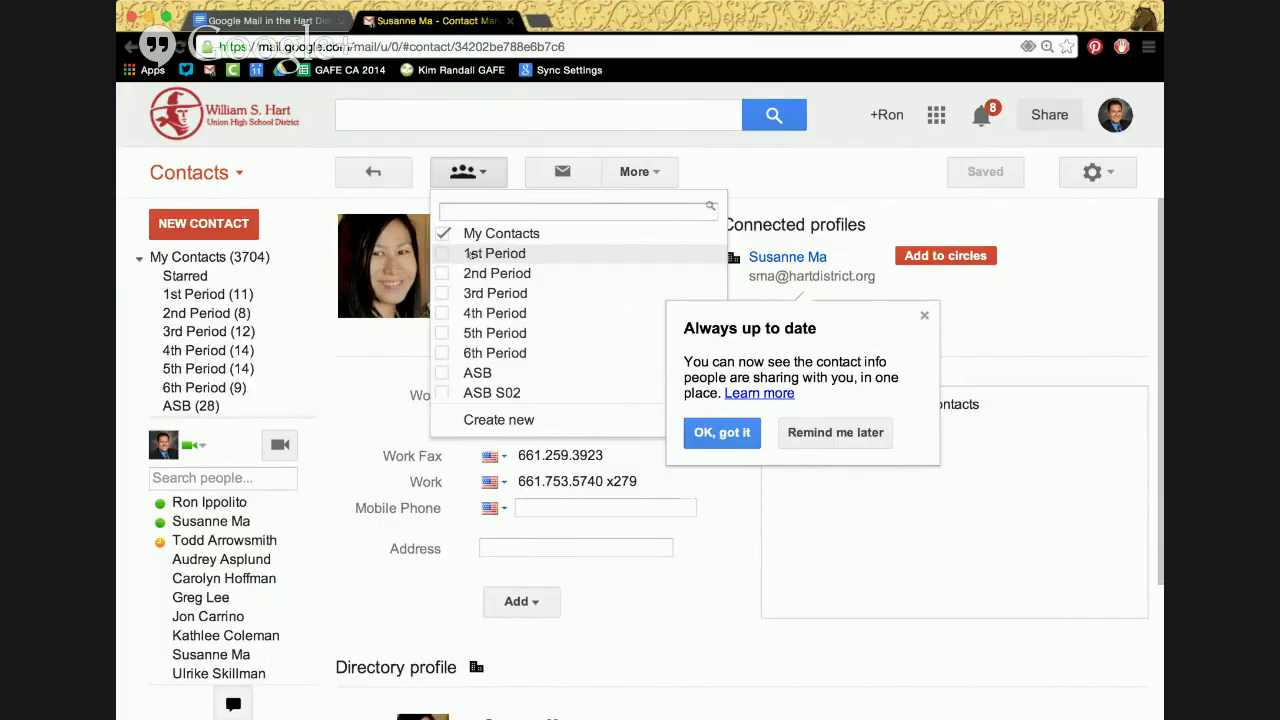
click(471, 255)
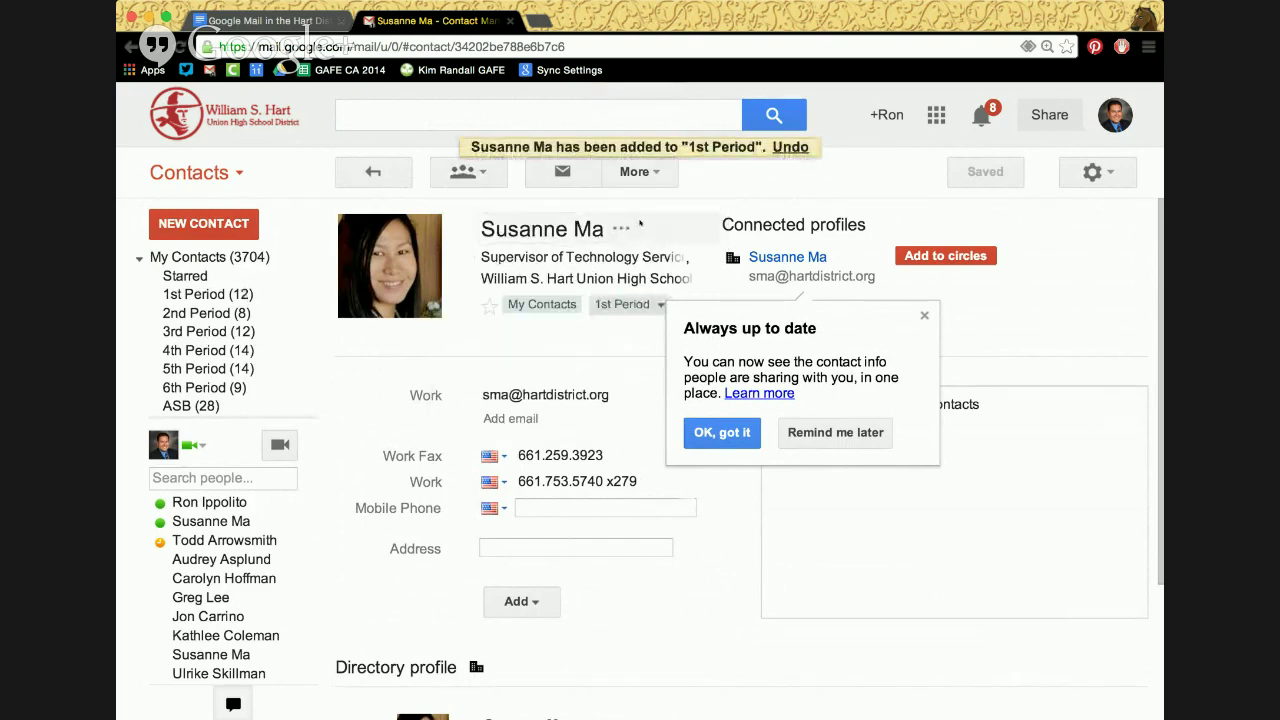
mouse_move(270, 298)
Return to Mail and start a new message
click(213, 176)
click(241, 201)
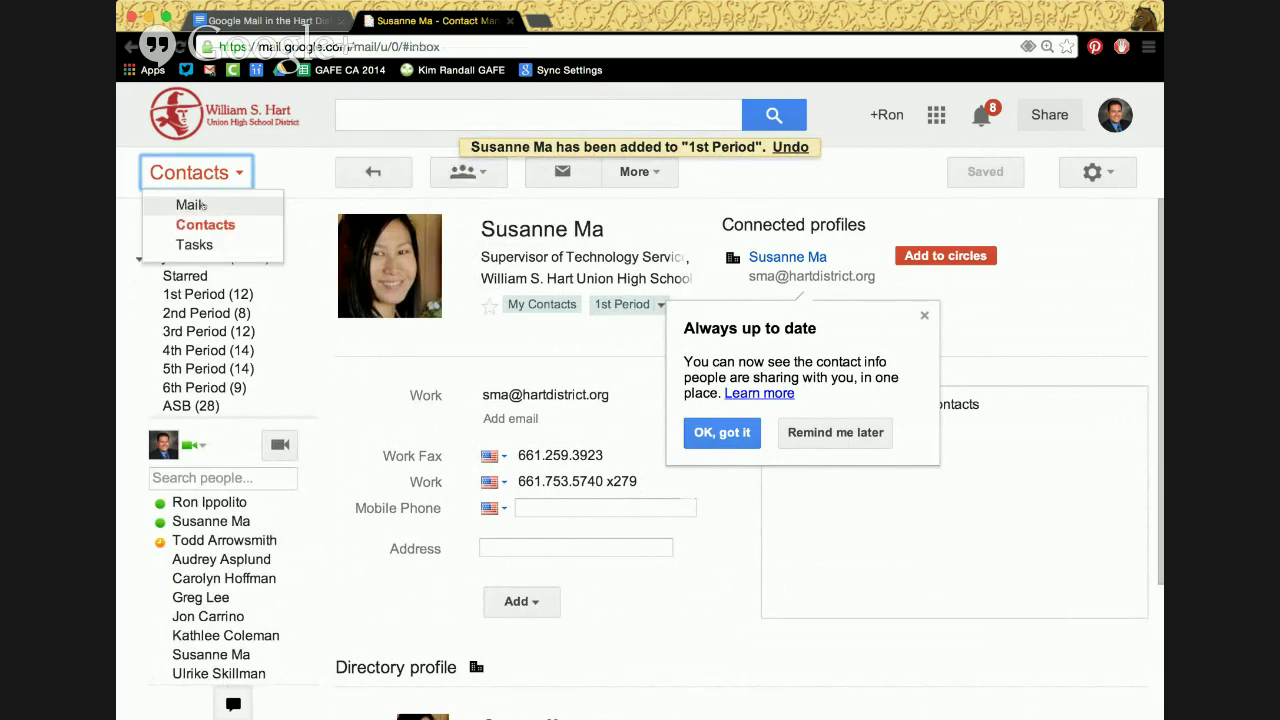
click(240, 224)
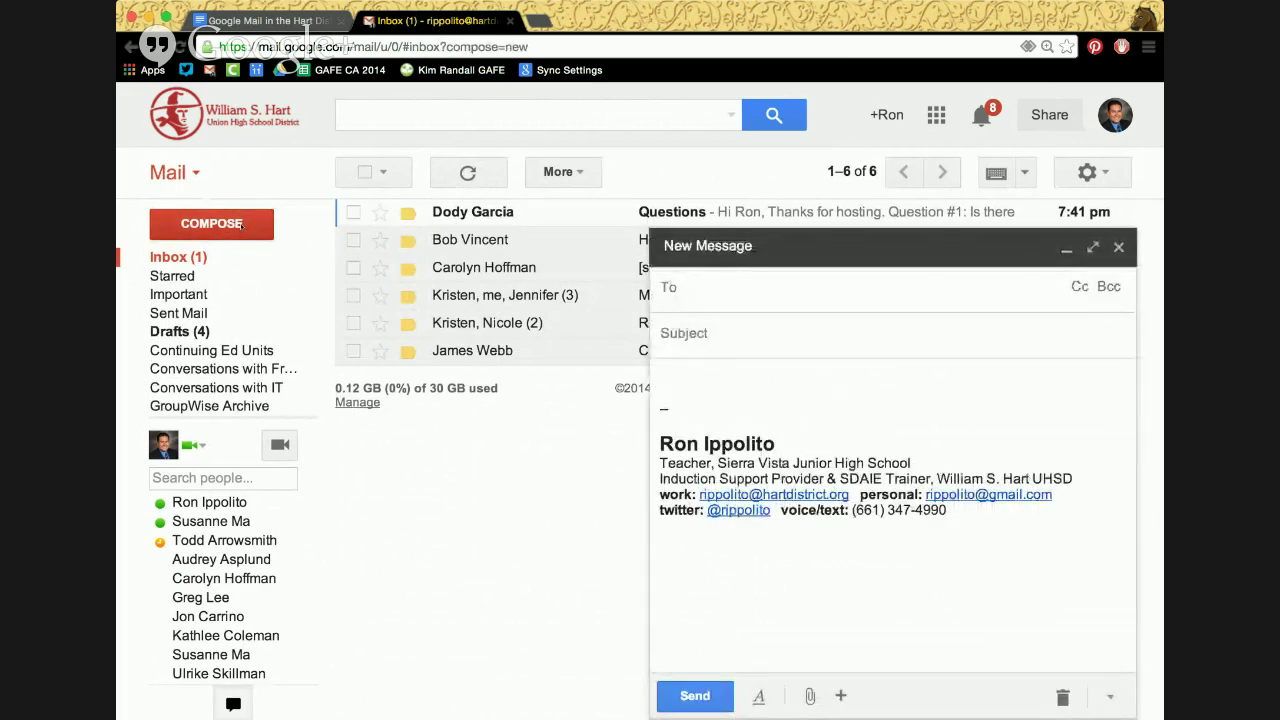
Add three contacts as recipients from their name suggestions, briefly opening More options
text(susan)
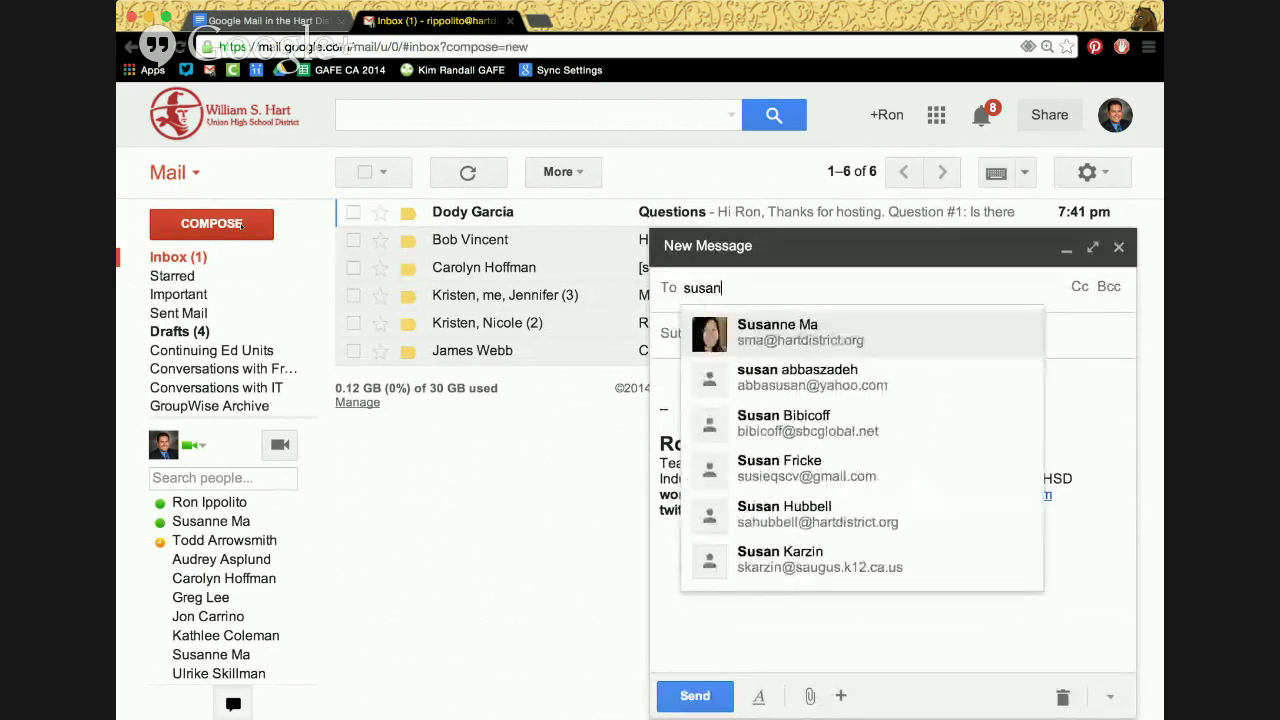
key(Return)
text(mike)
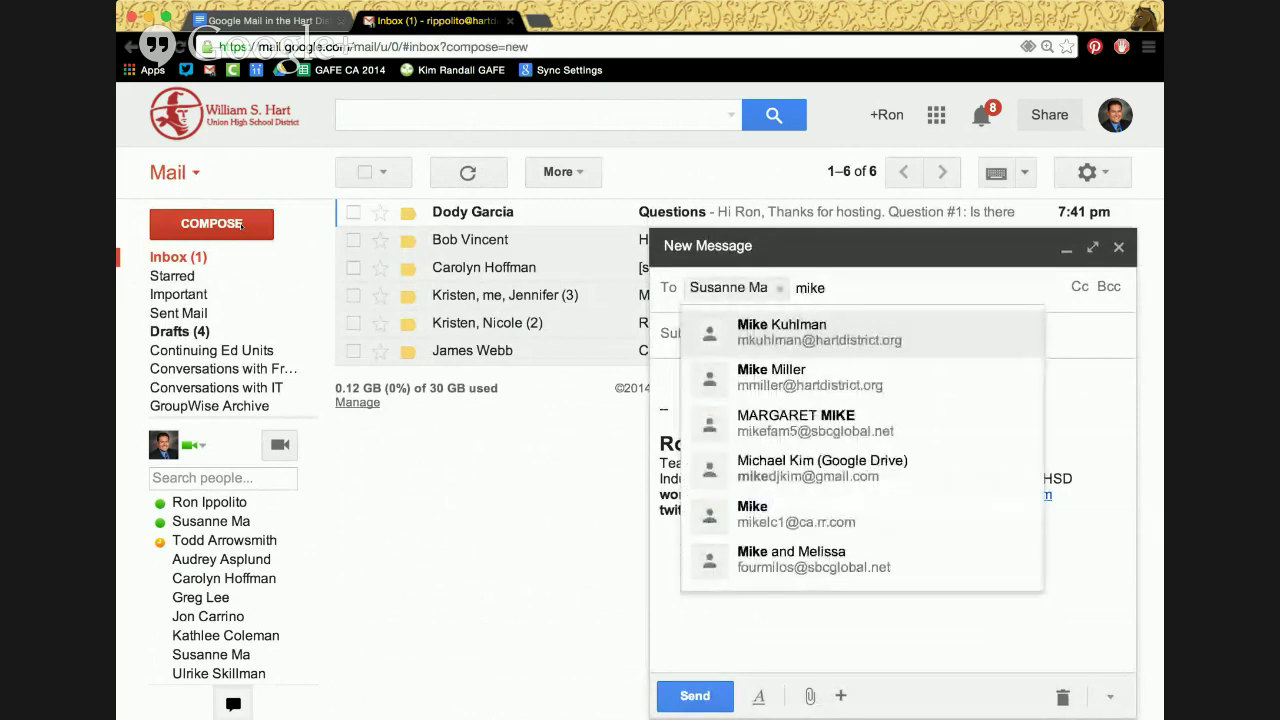
key(Return)
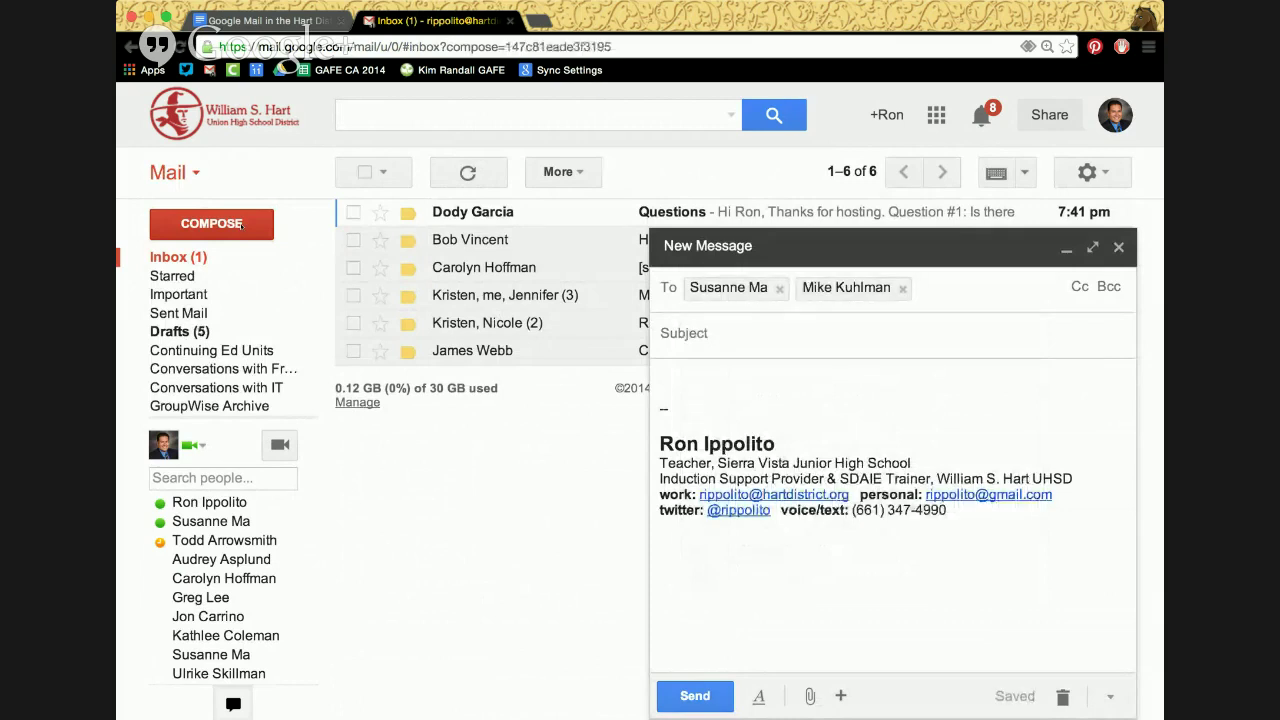
text(adam)
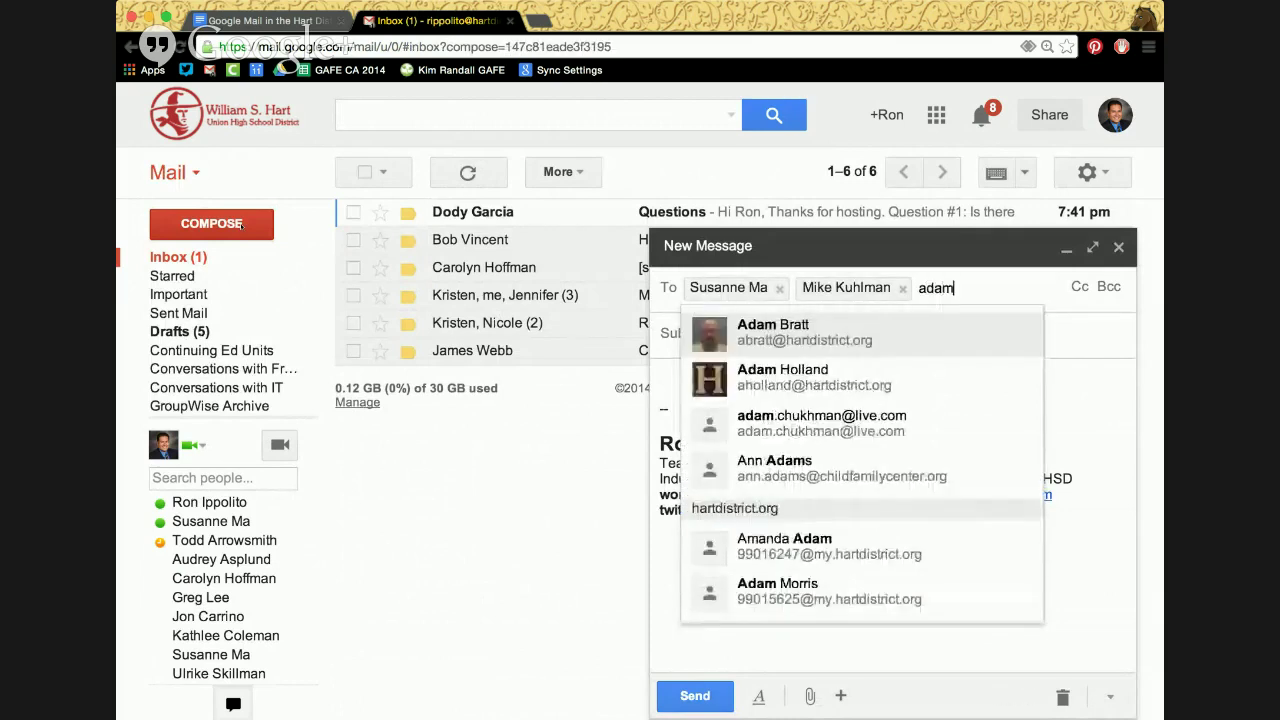
key(Return)
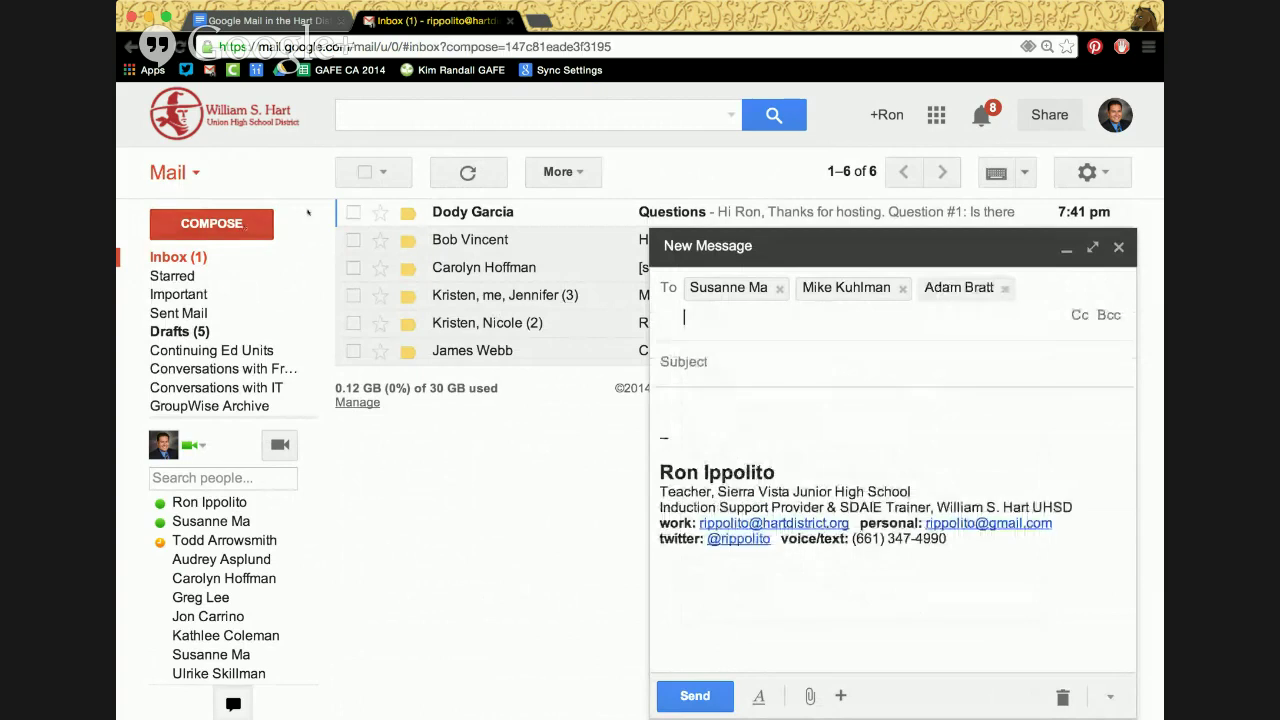
click(1110, 692)
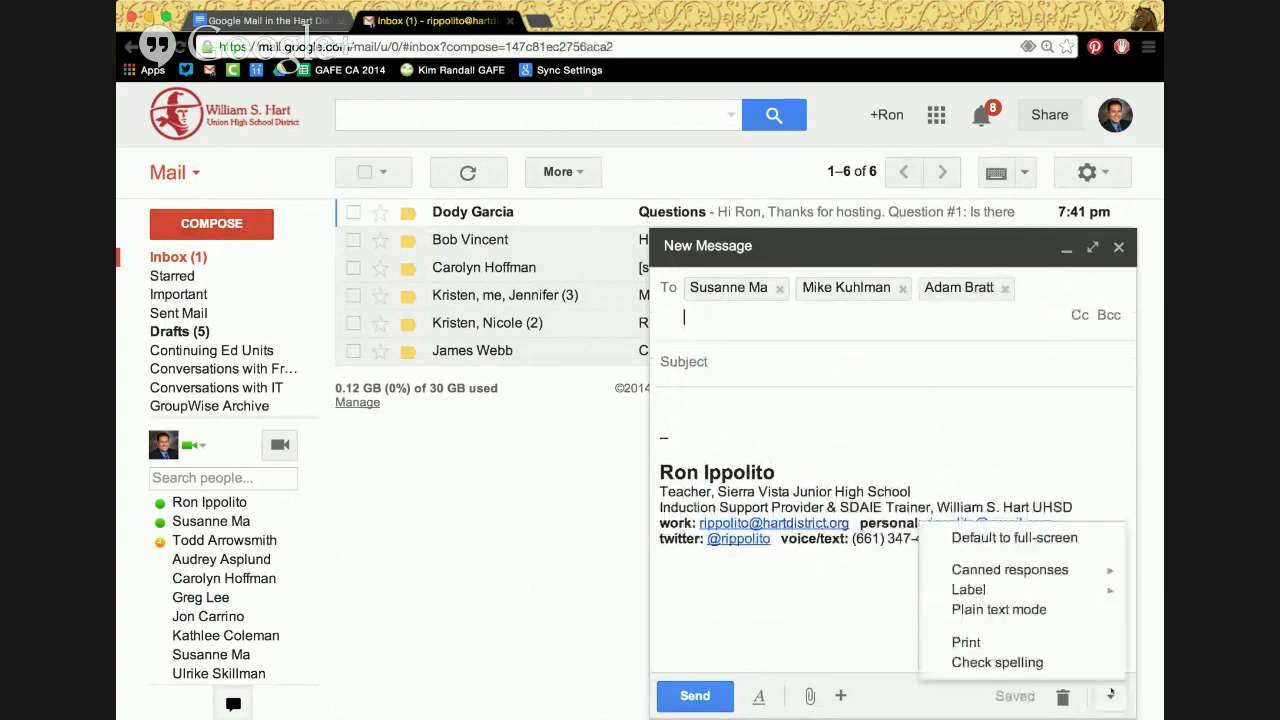
click(830, 590)
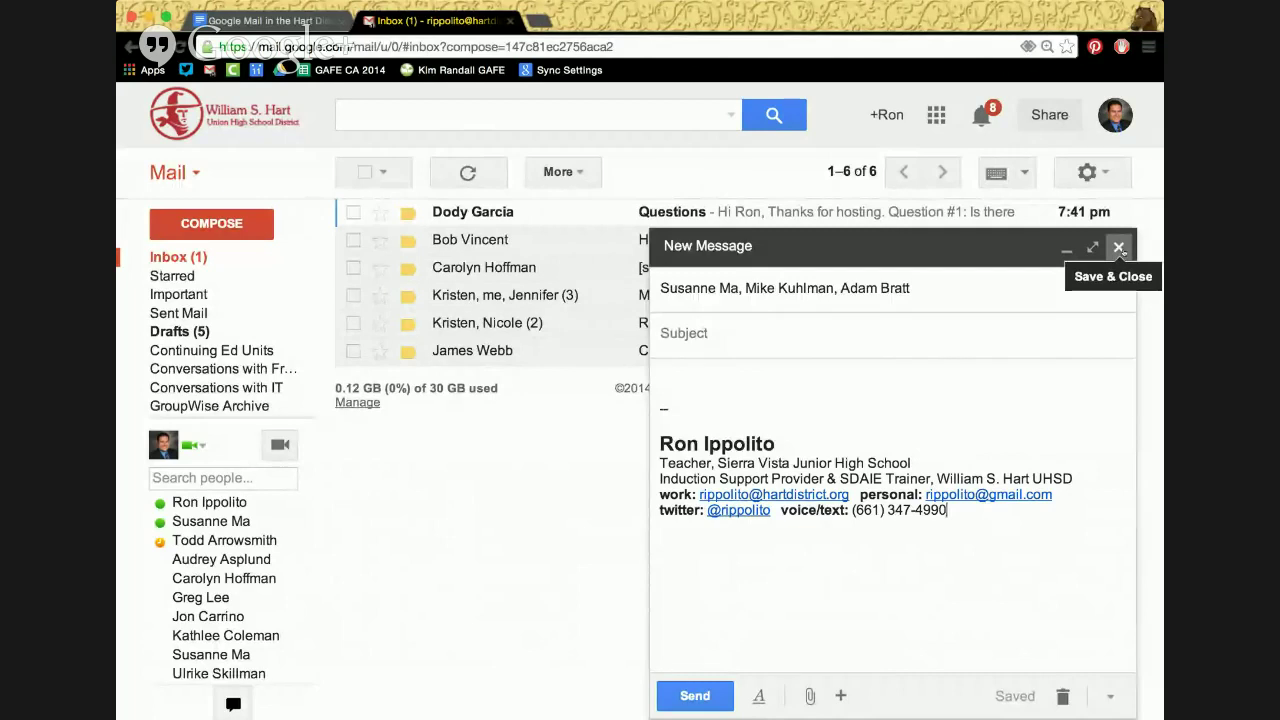
Save and close the draft, then open Google Contacts from the Google apps grid
click(1119, 247)
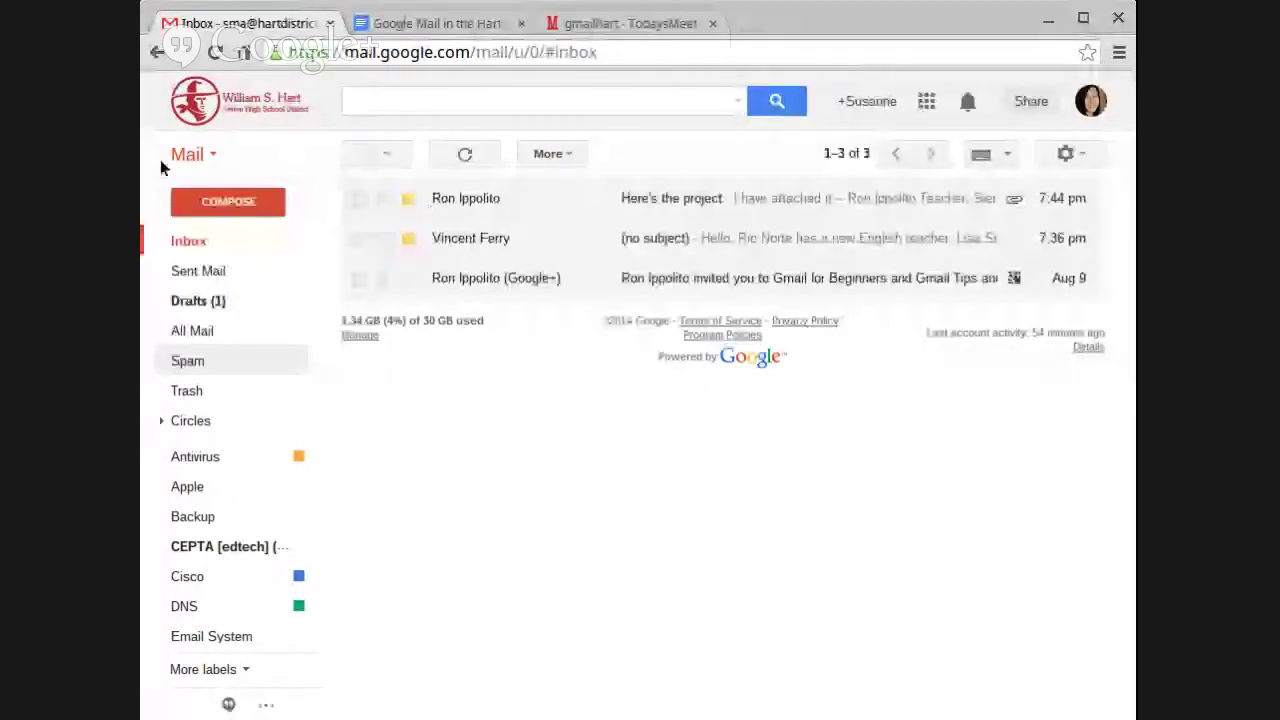
click(187, 154)
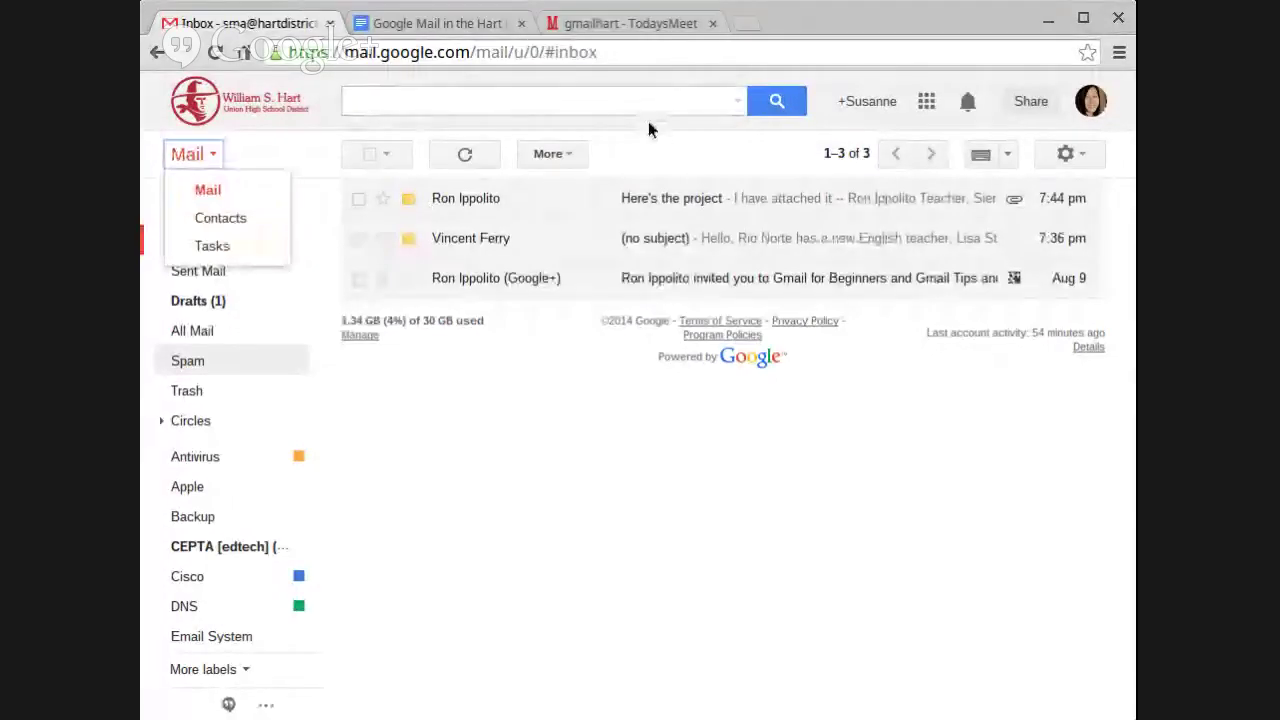
click(671, 138)
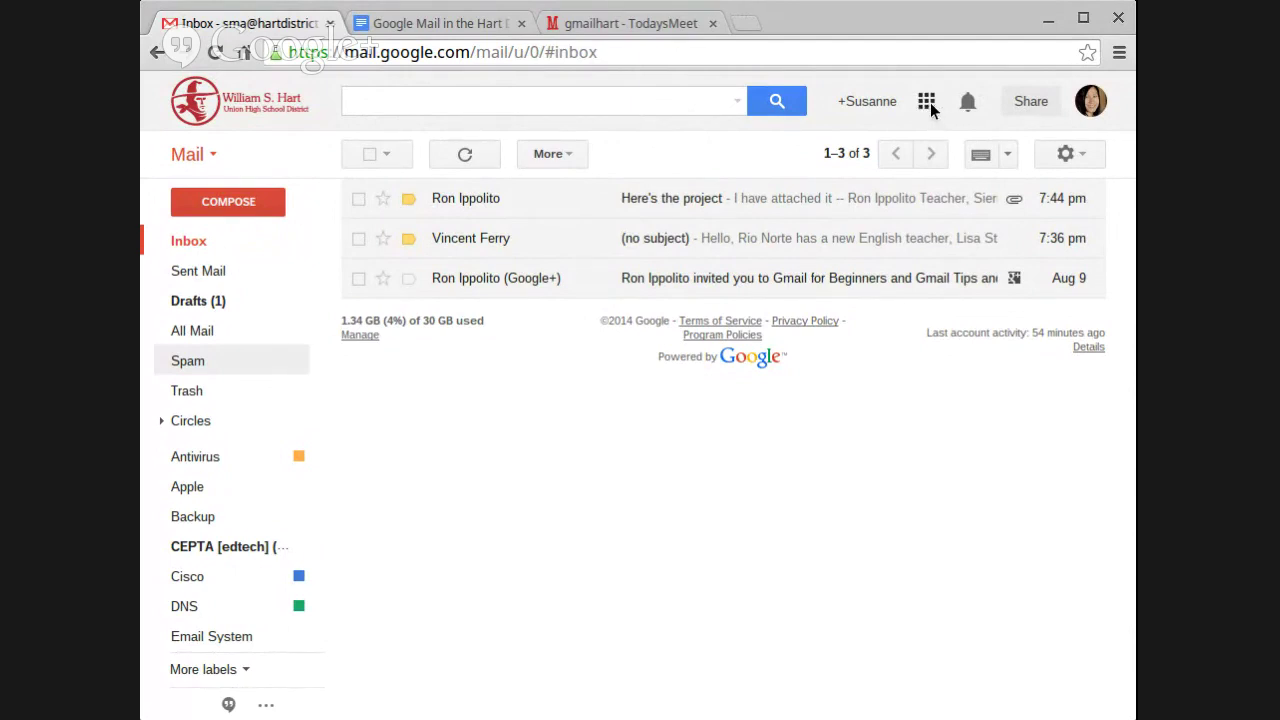
click(927, 104)
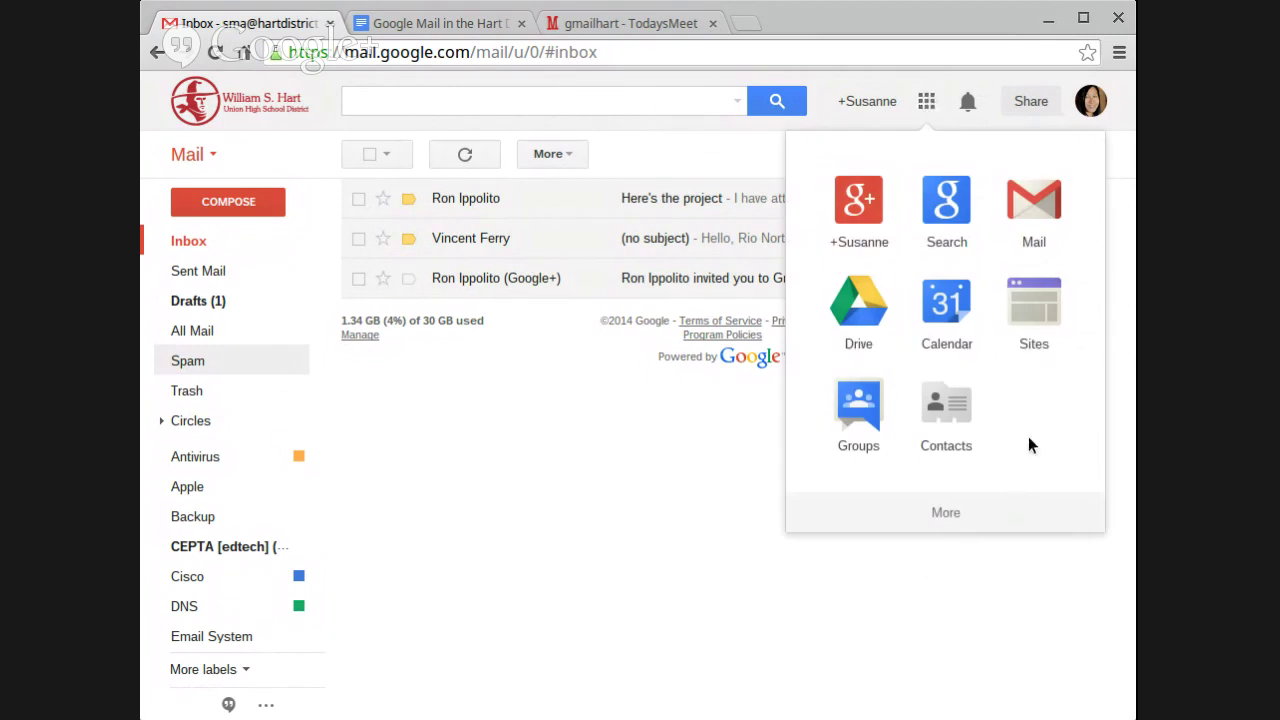
click(956, 414)
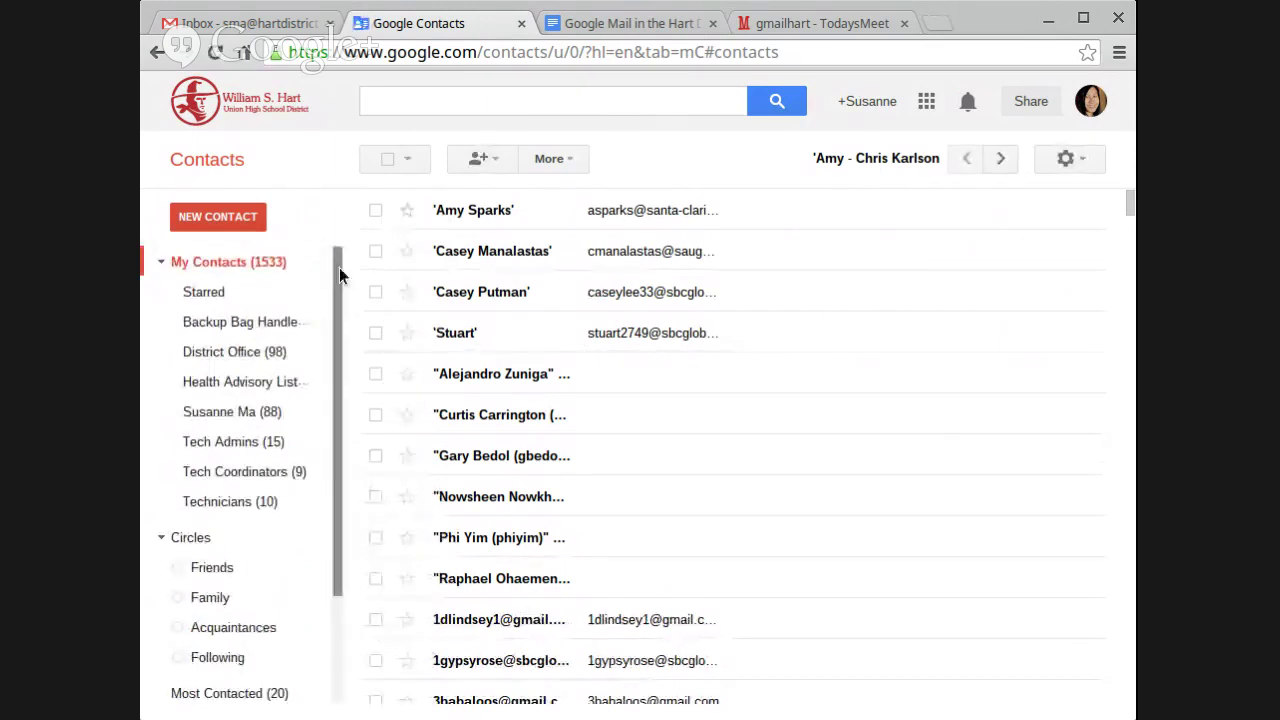
Create a new contact group named 'Test'
mouse_move(338, 267)
mouse_down()
mouse_move(346, 394)
mouse_move(336, 323)
mouse_move(334, 488)
mouse_up()
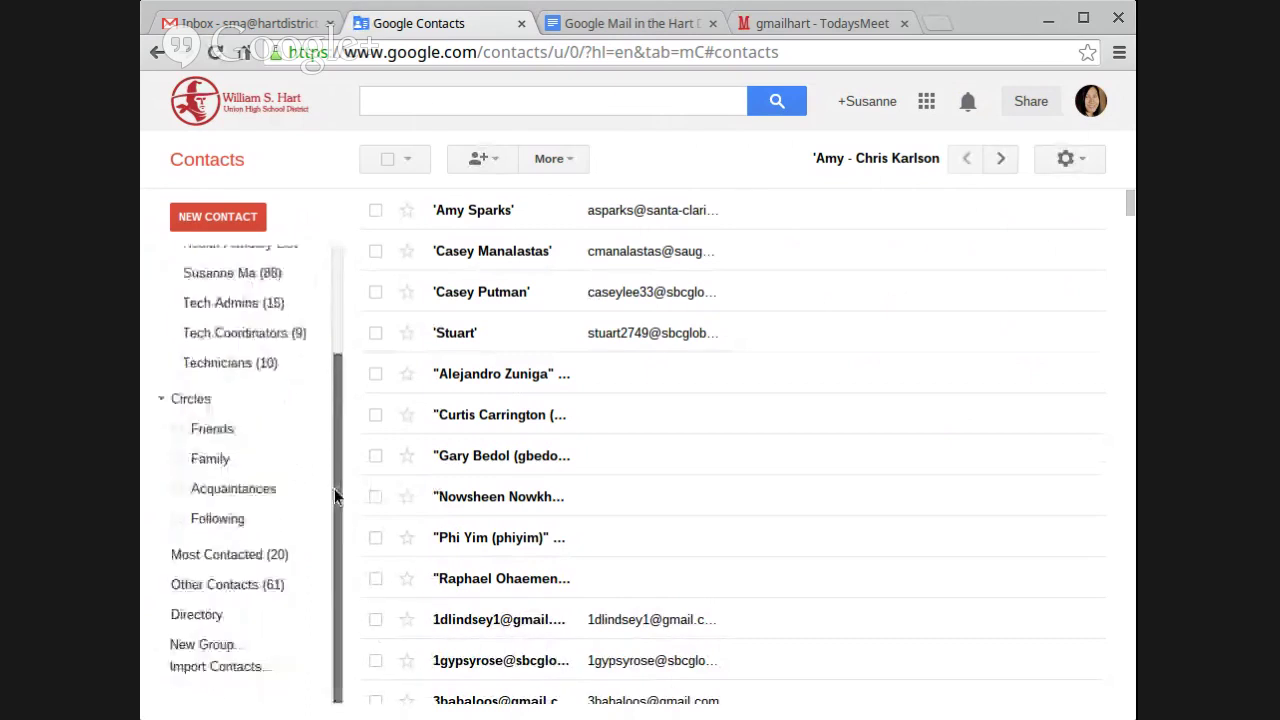
click(204, 646)
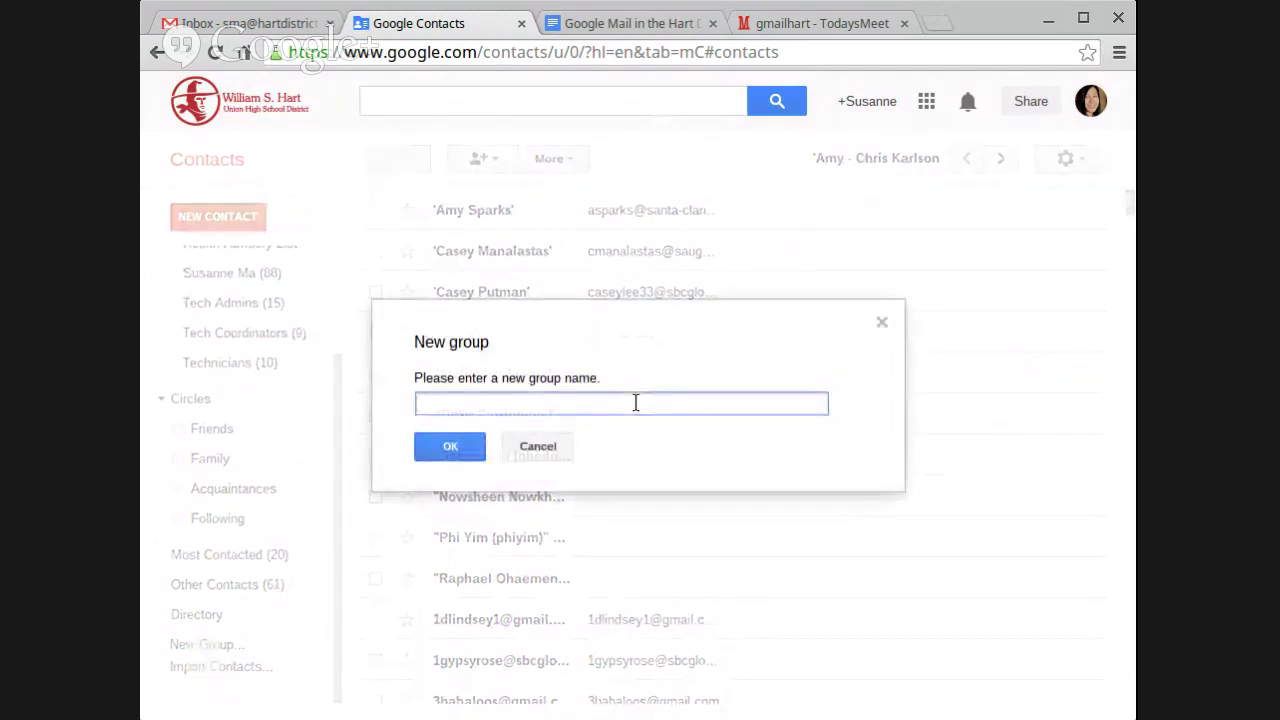
text(Test)
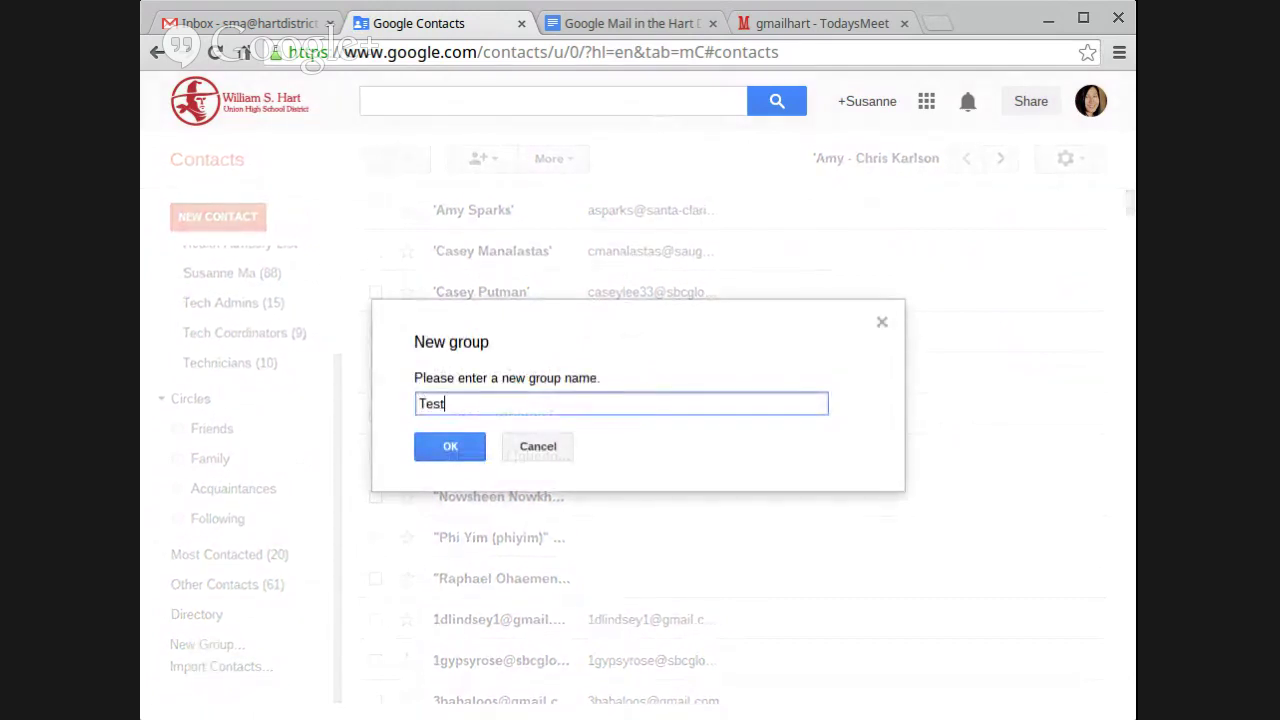
click(450, 447)
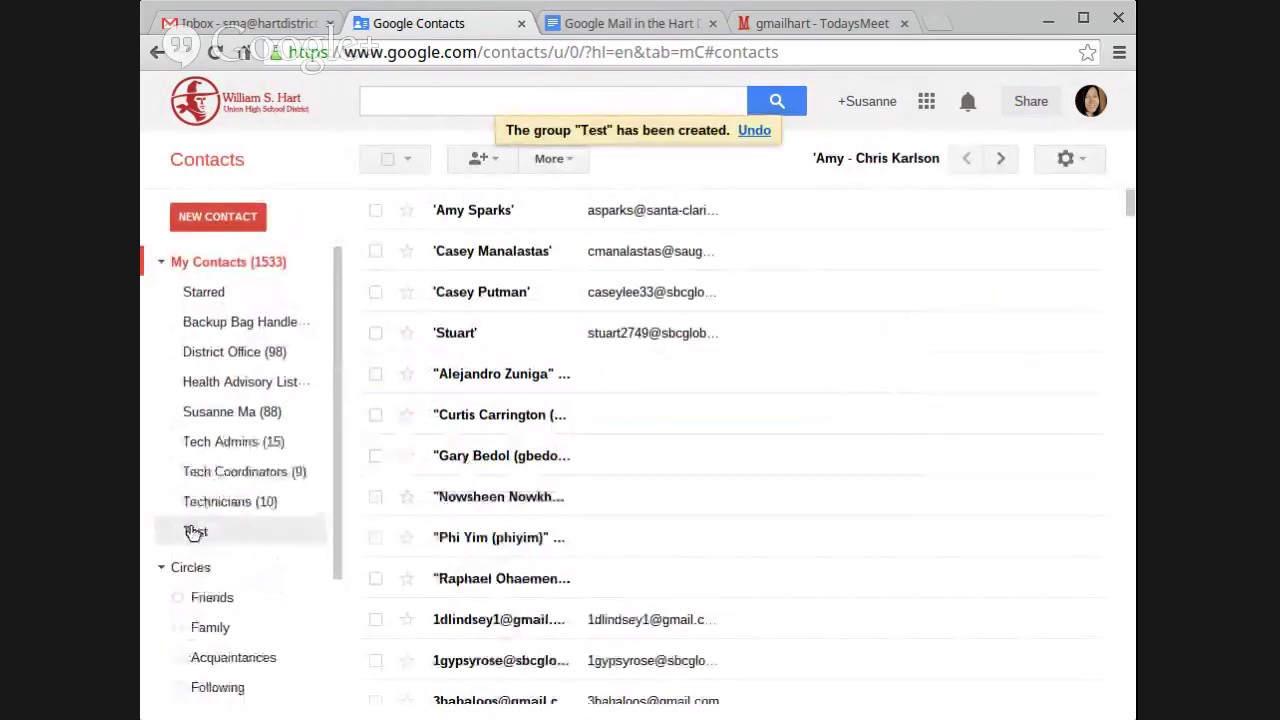
Add two contacts to the Test group, then return to the Gmail tab
click(195, 531)
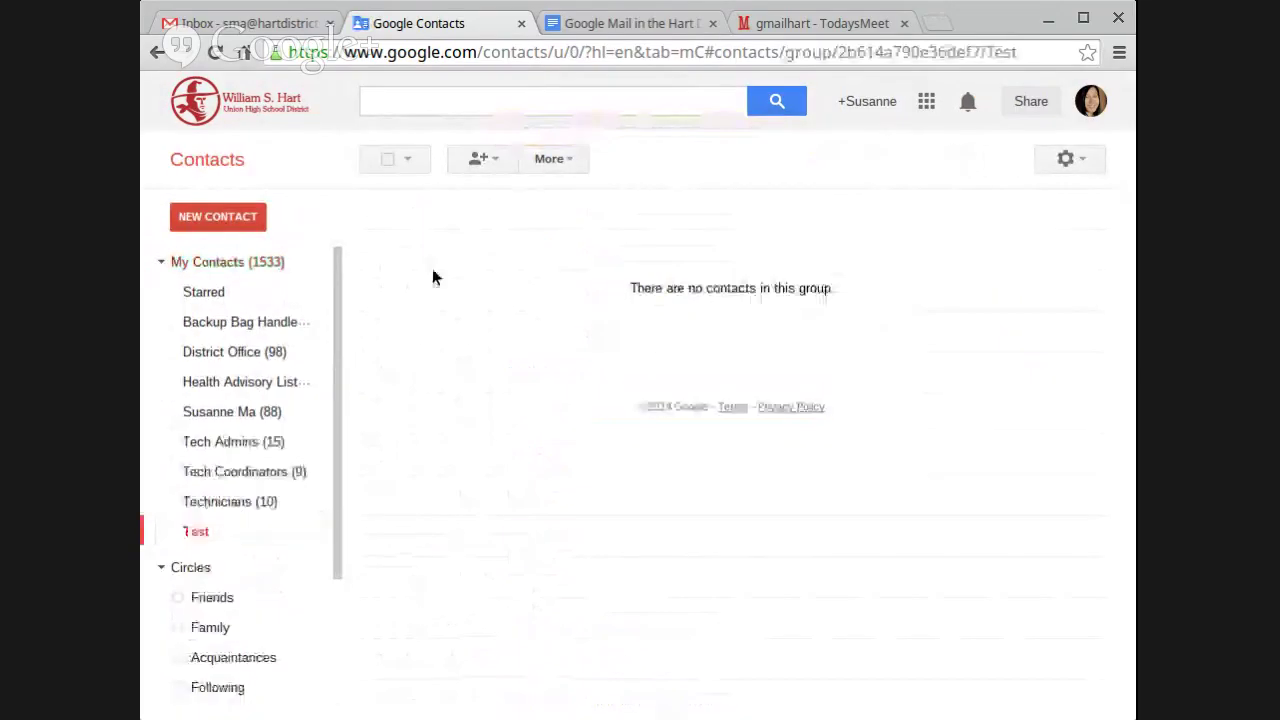
click(495, 159)
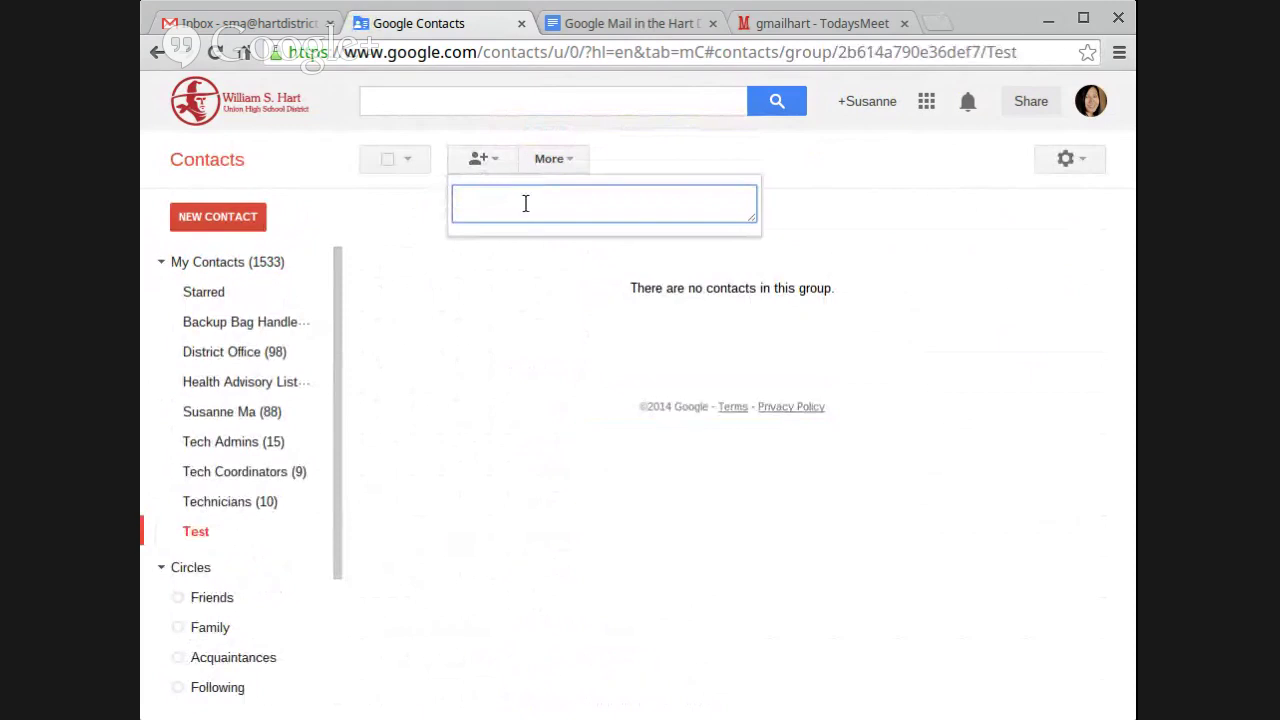
text(rip)
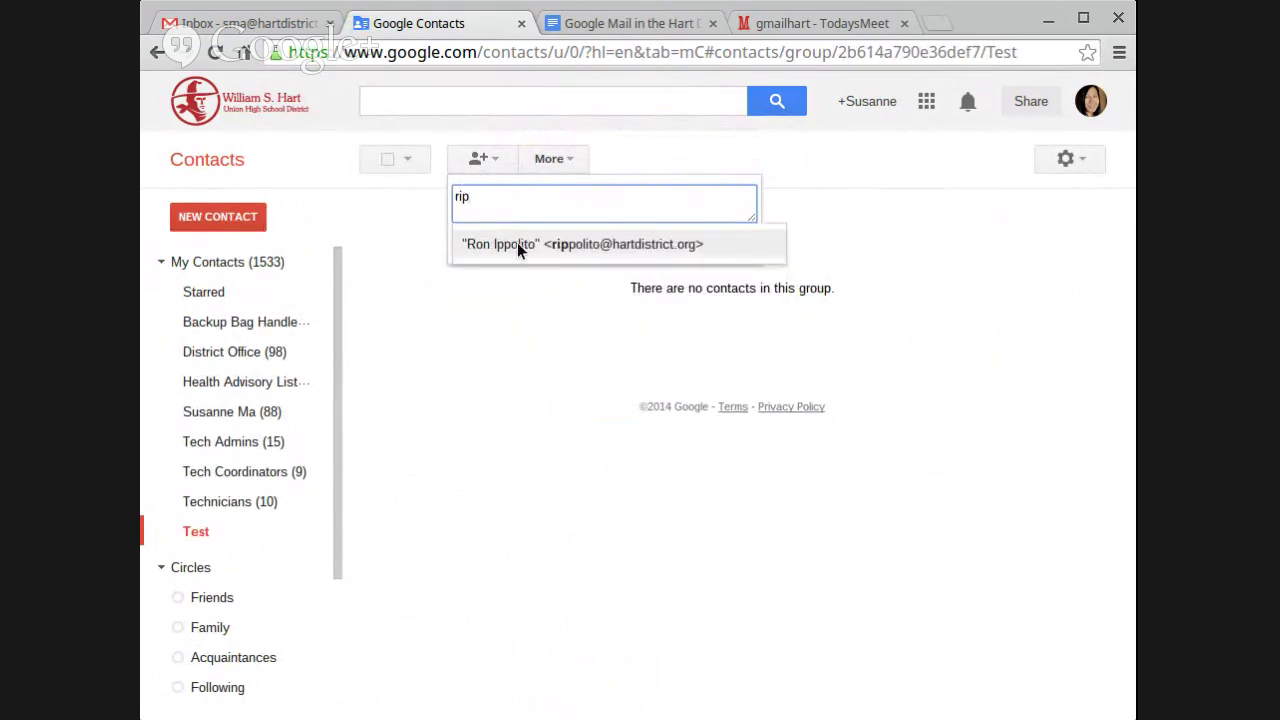
click(517, 243)
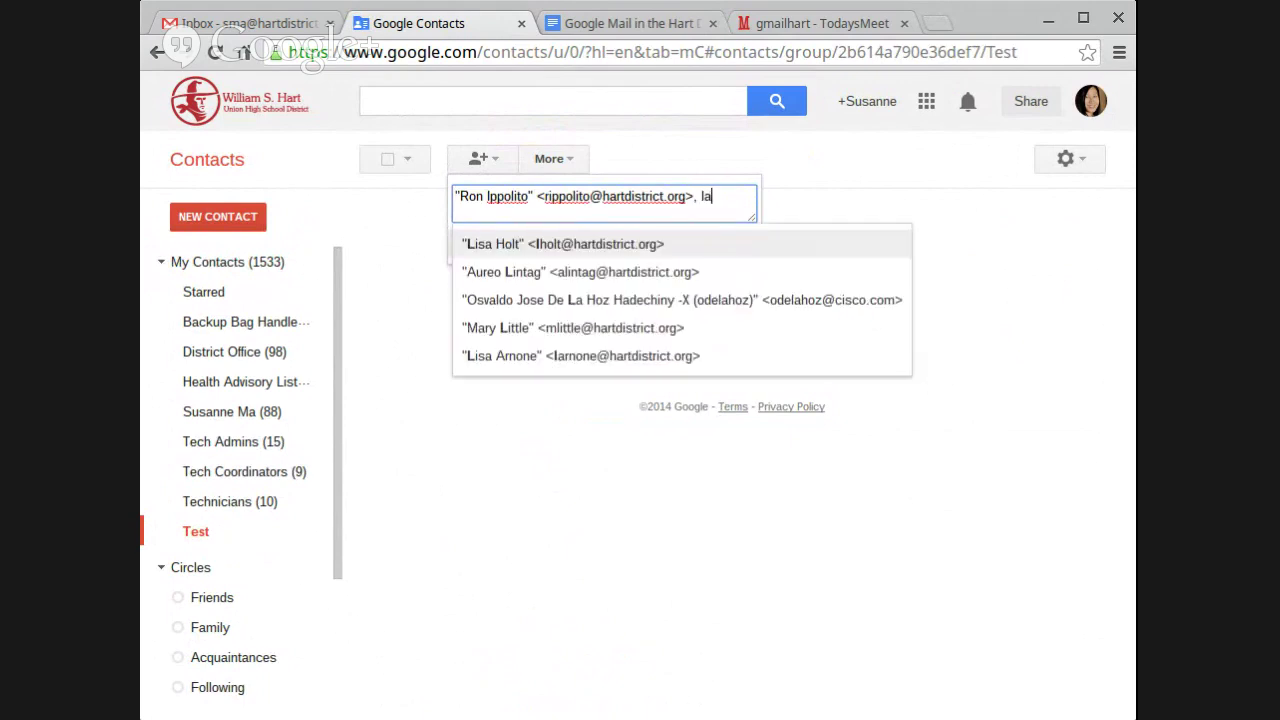
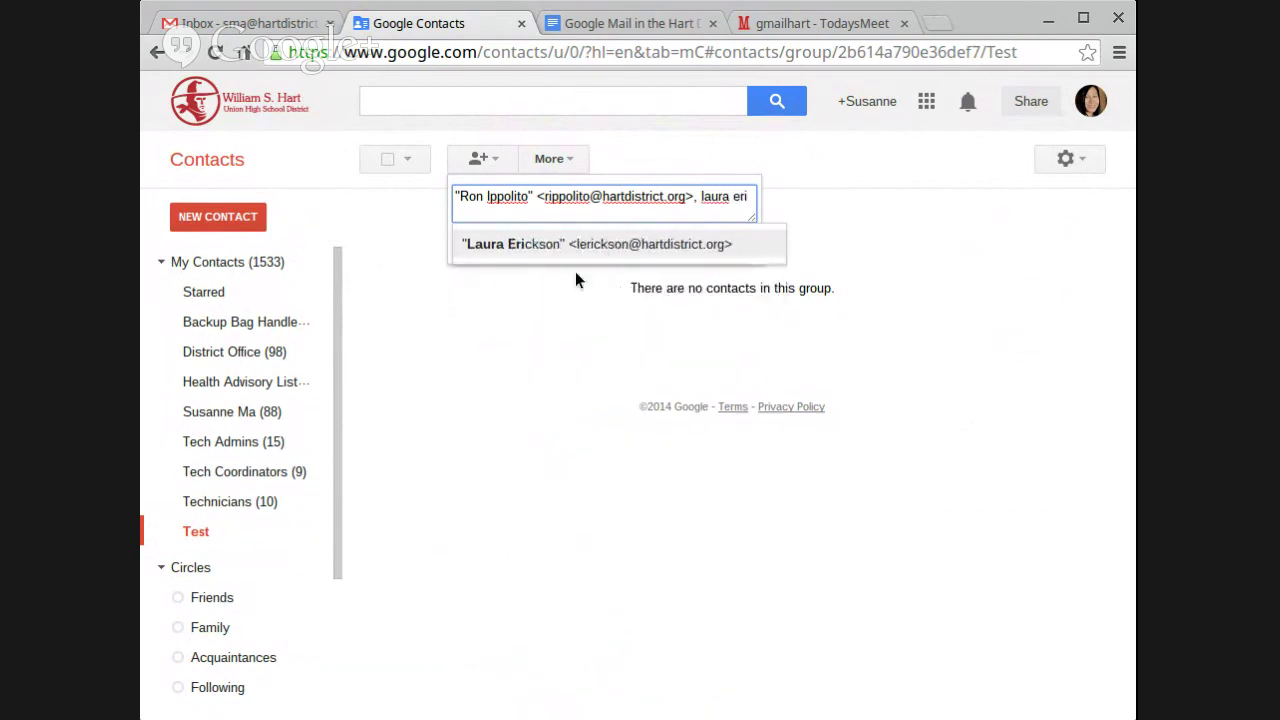
click(663, 238)
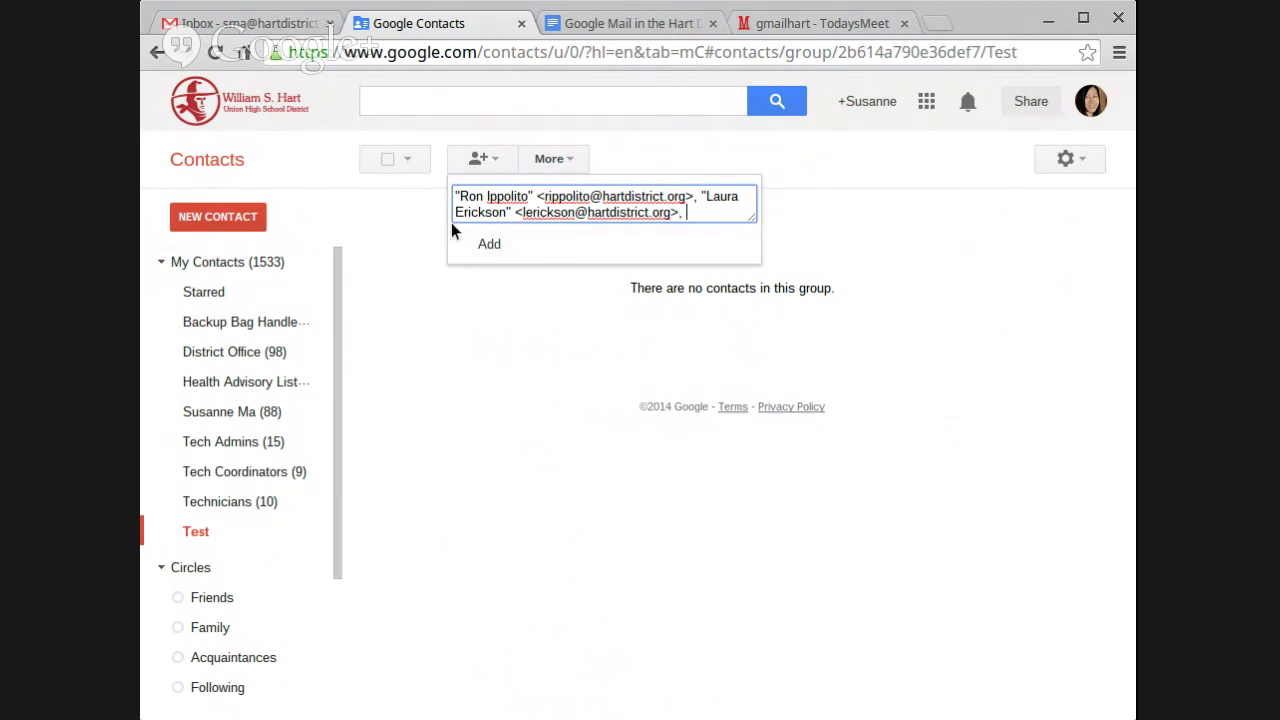
click(487, 246)
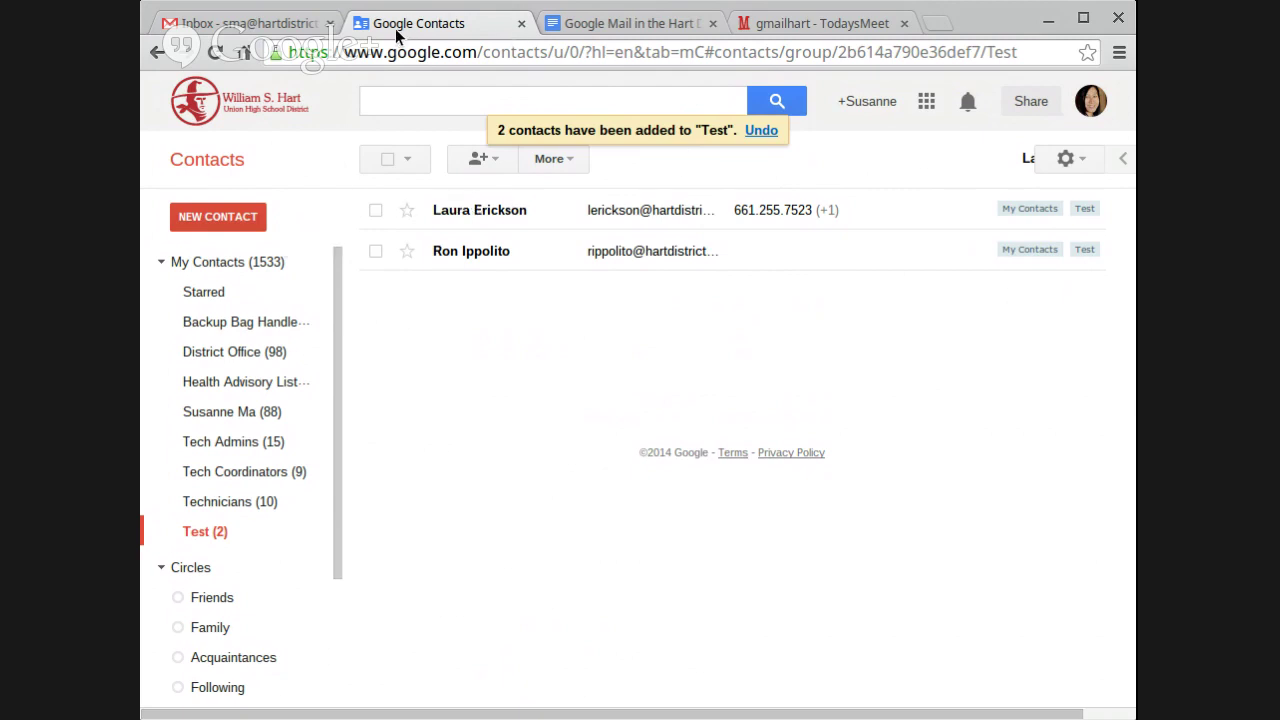
click(290, 23)
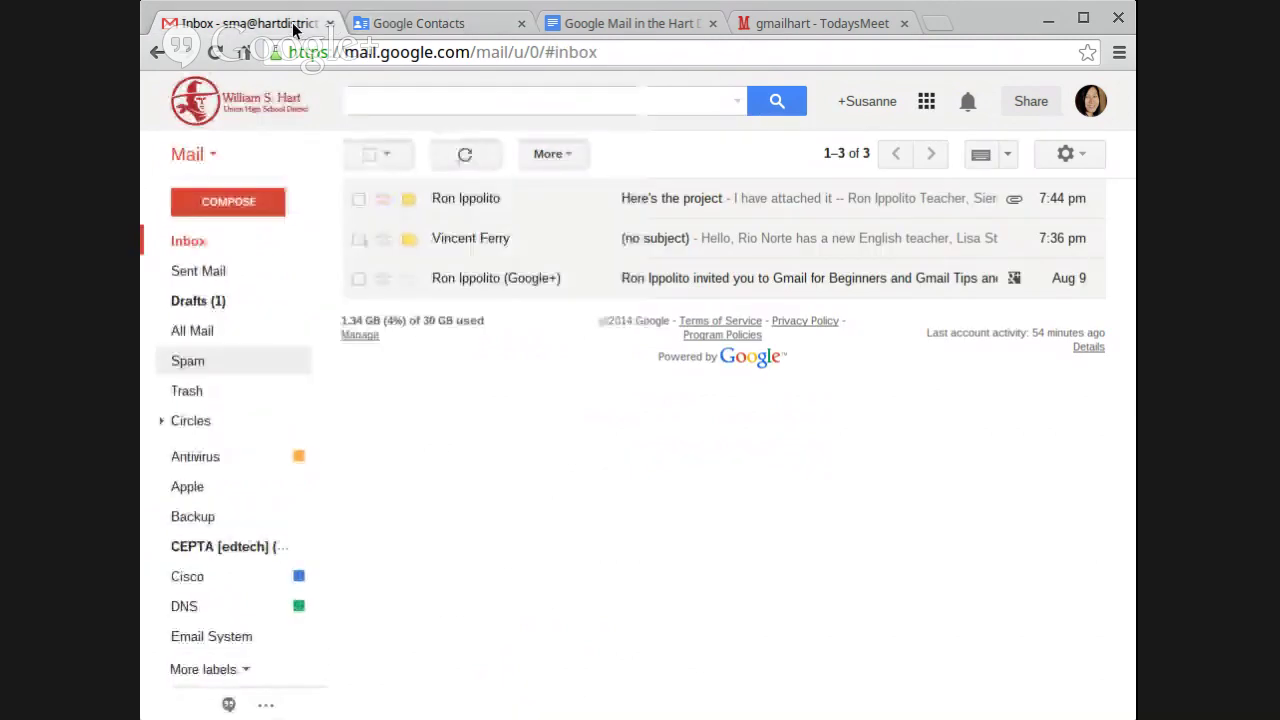
Start a new message with 'test' in the To field and save it as a draft
double_click(244, 201)
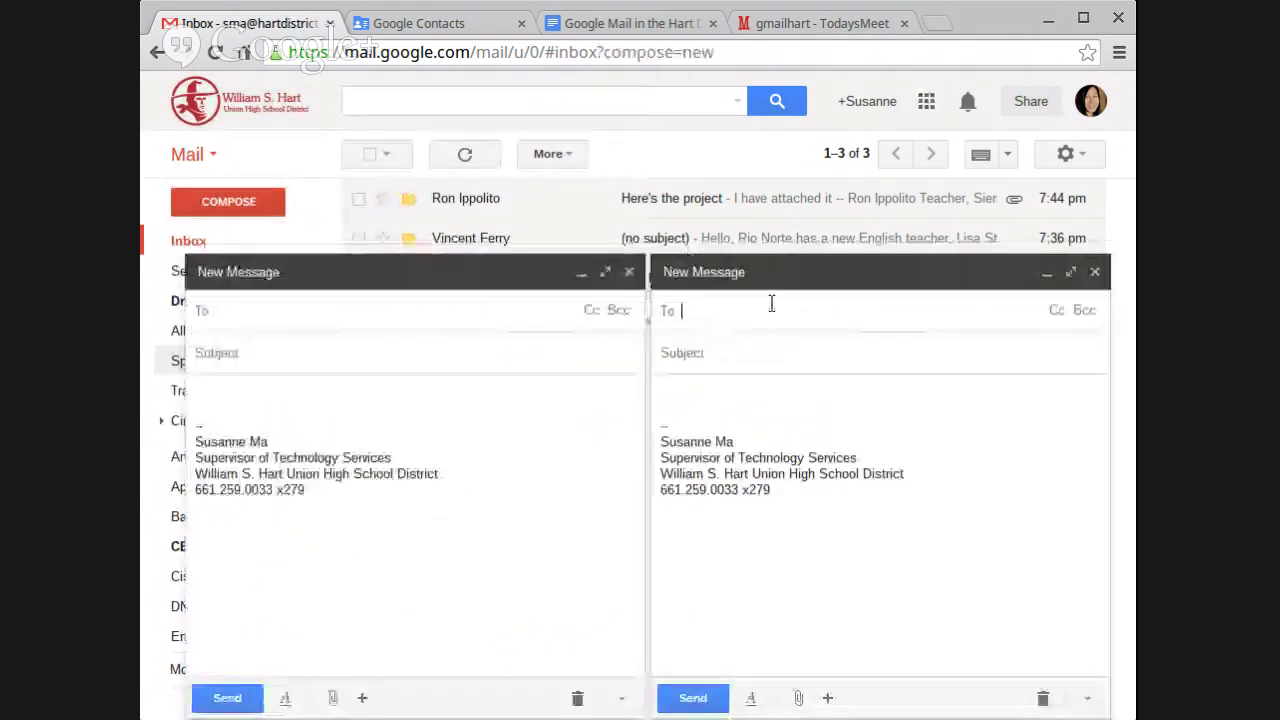
click(629, 271)
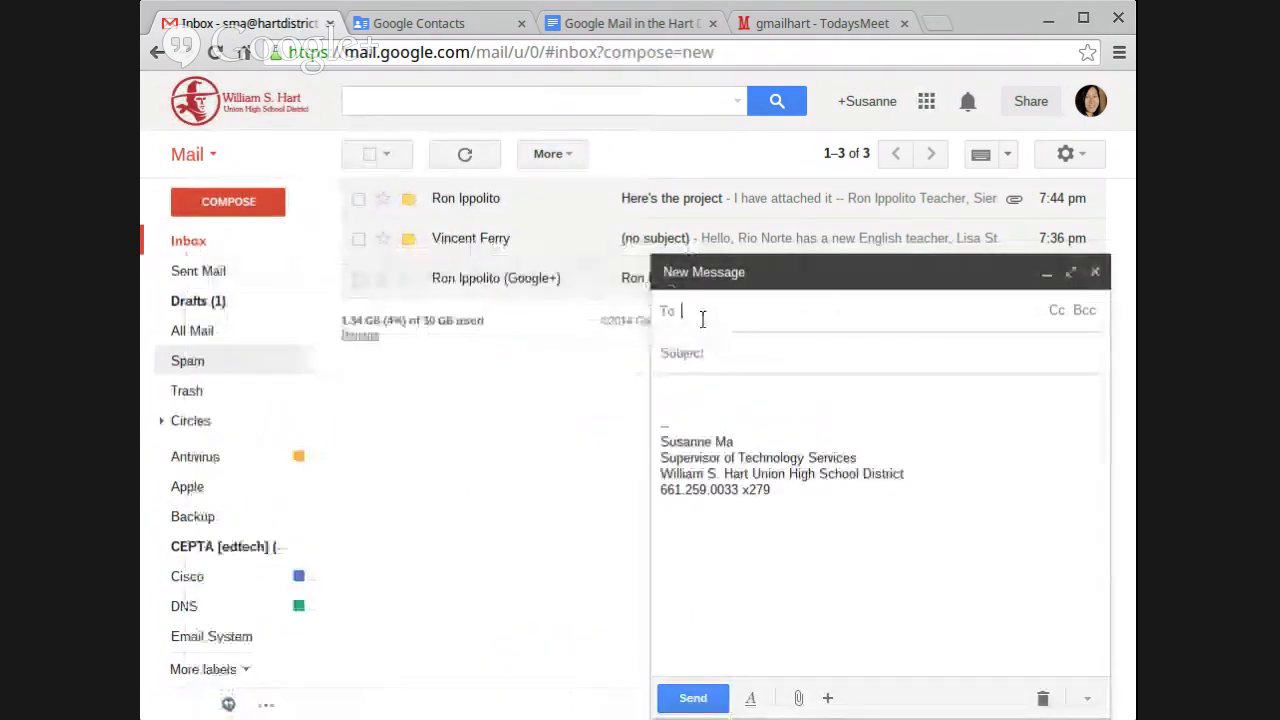
text(at)
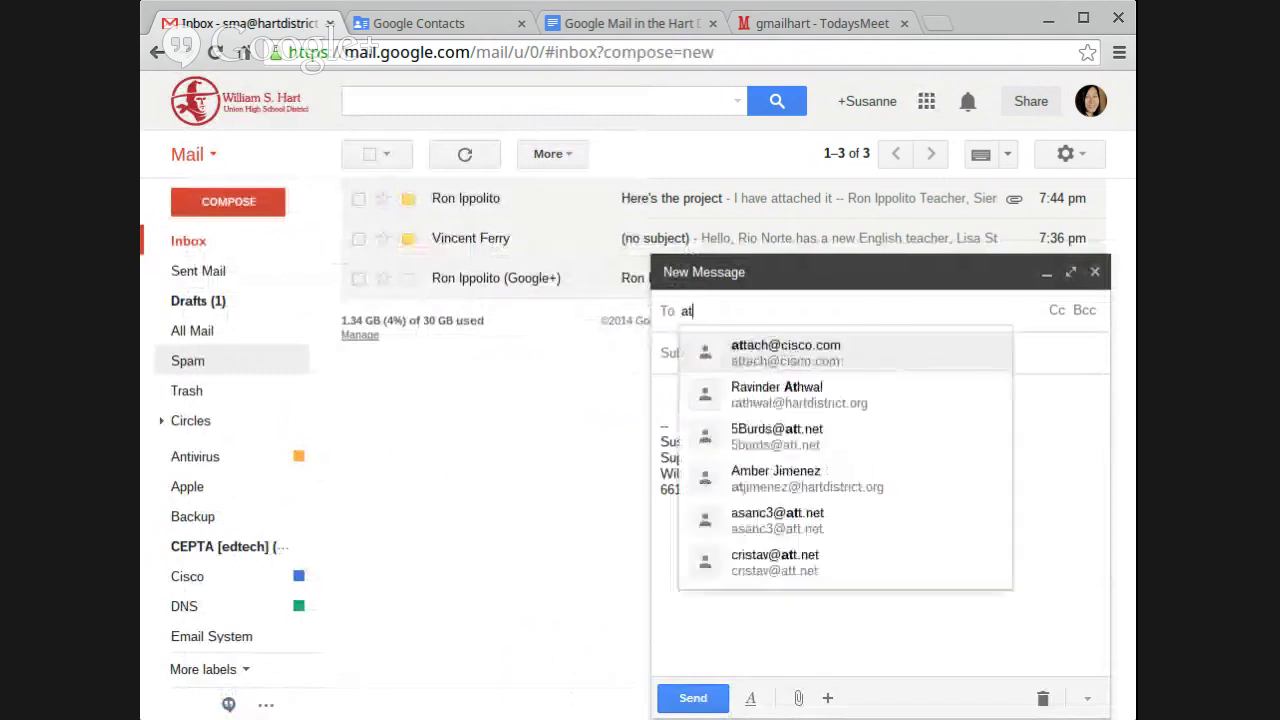
key(BackSpace)
key(BackSpace)
text(test)
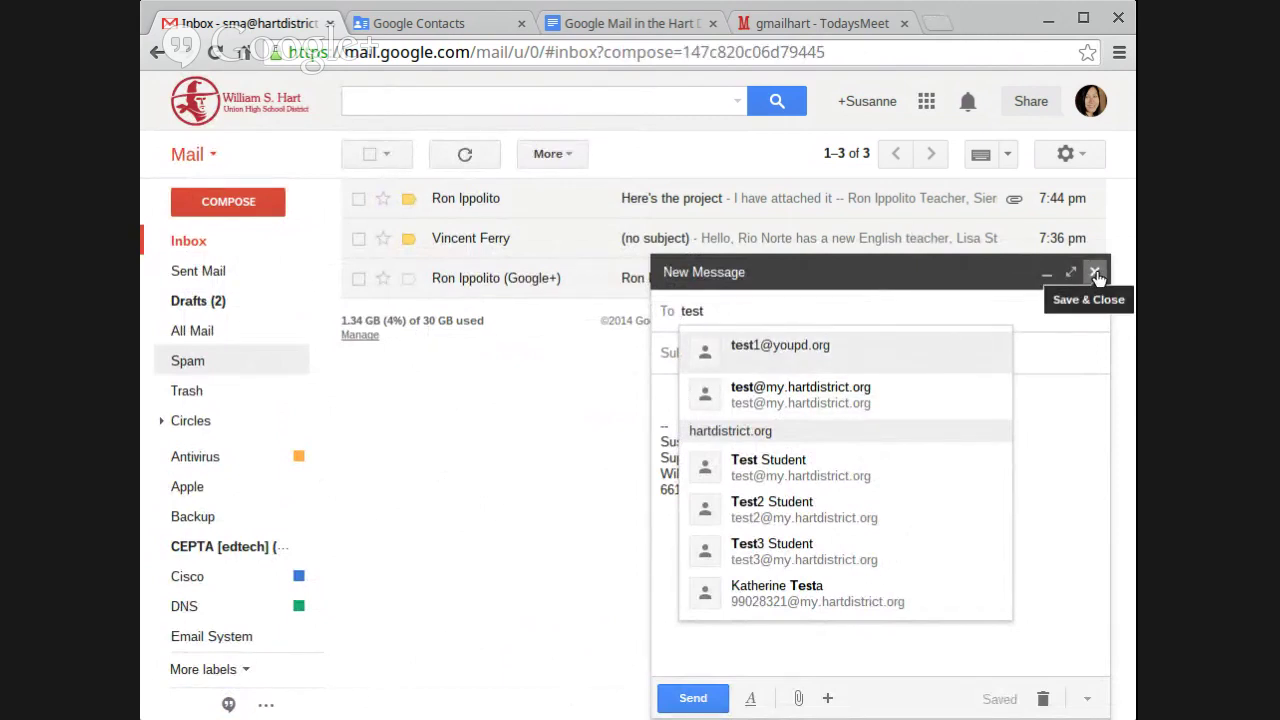
double_click(903, 320)
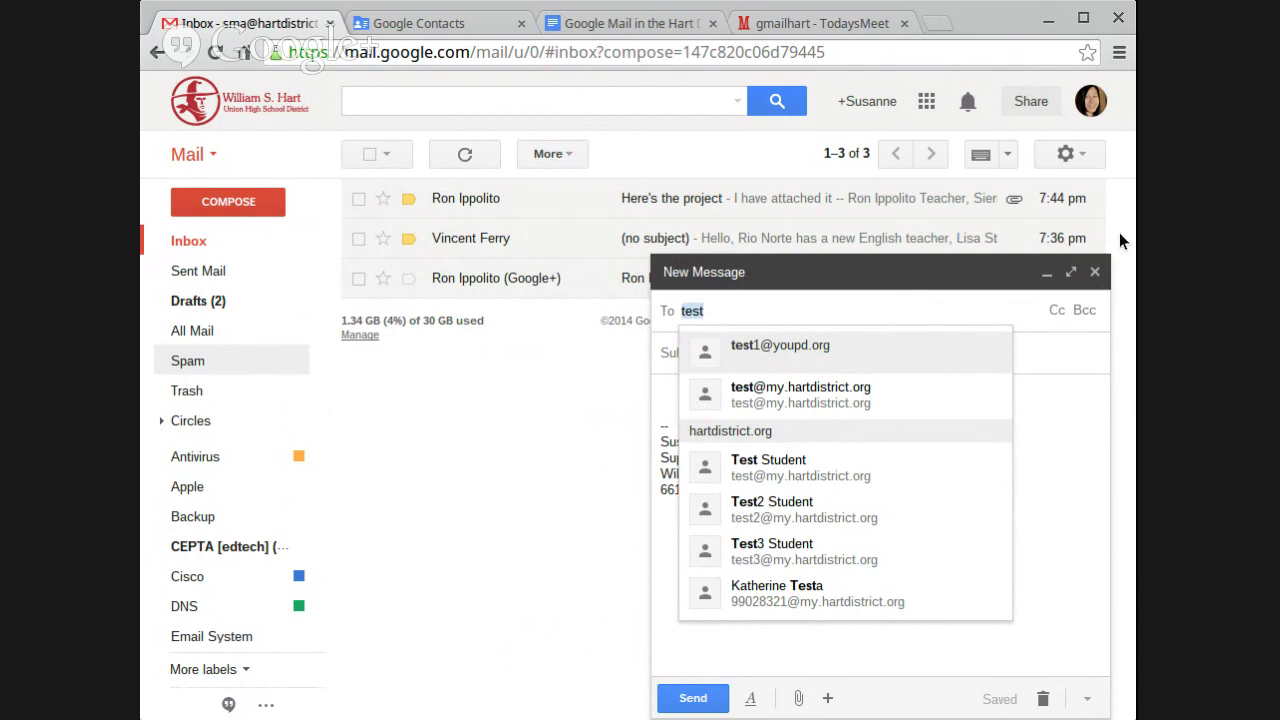
click(1097, 274)
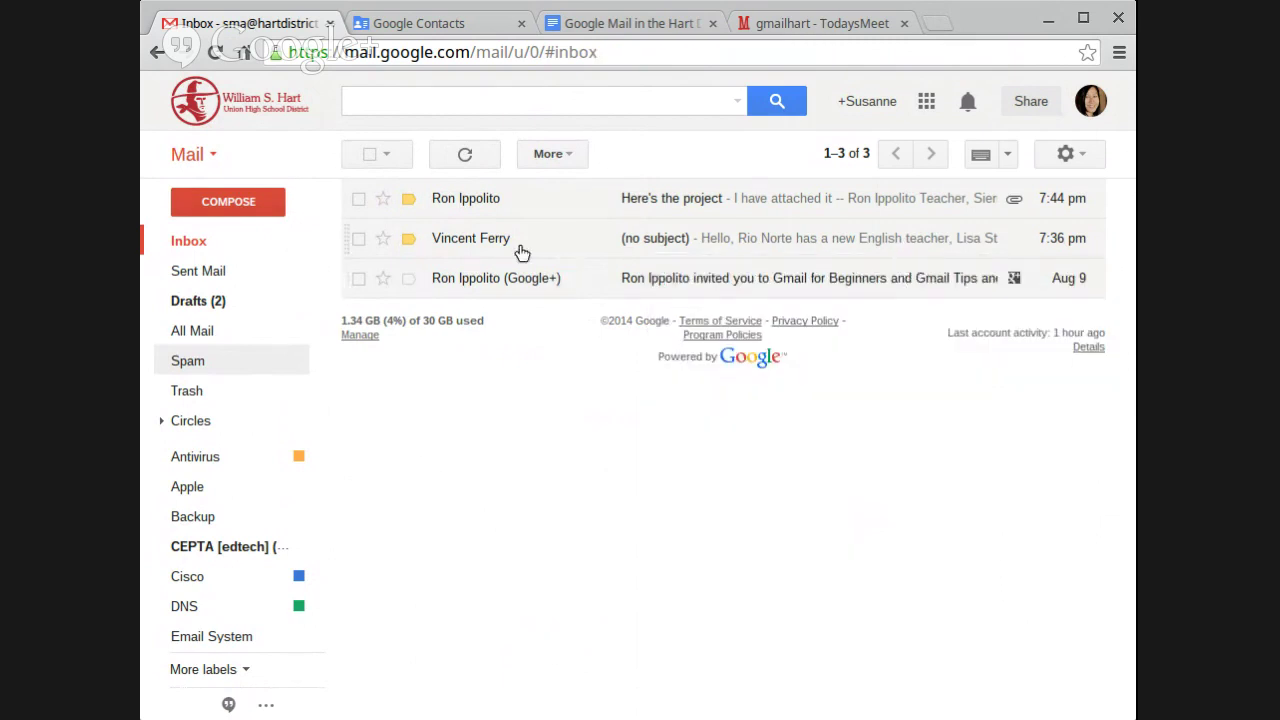
Check Gmail's Contacts list, then switch back to the Mail inbox
click(200, 156)
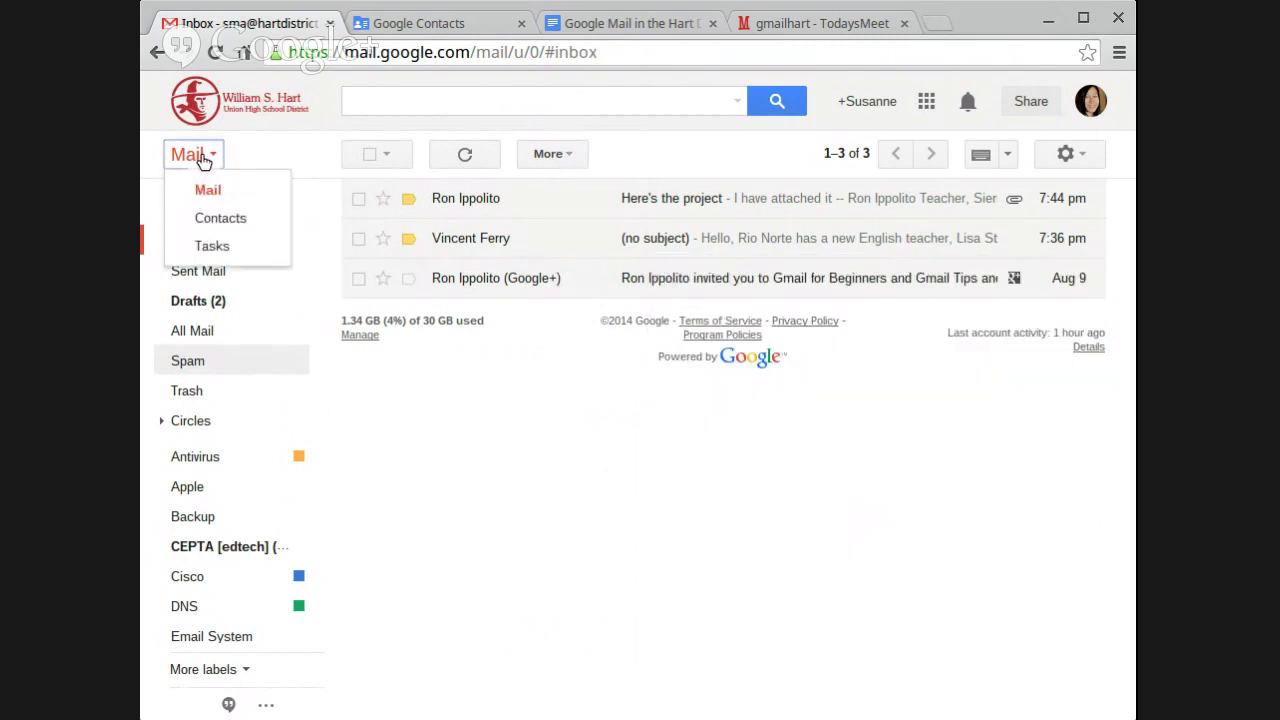
click(234, 220)
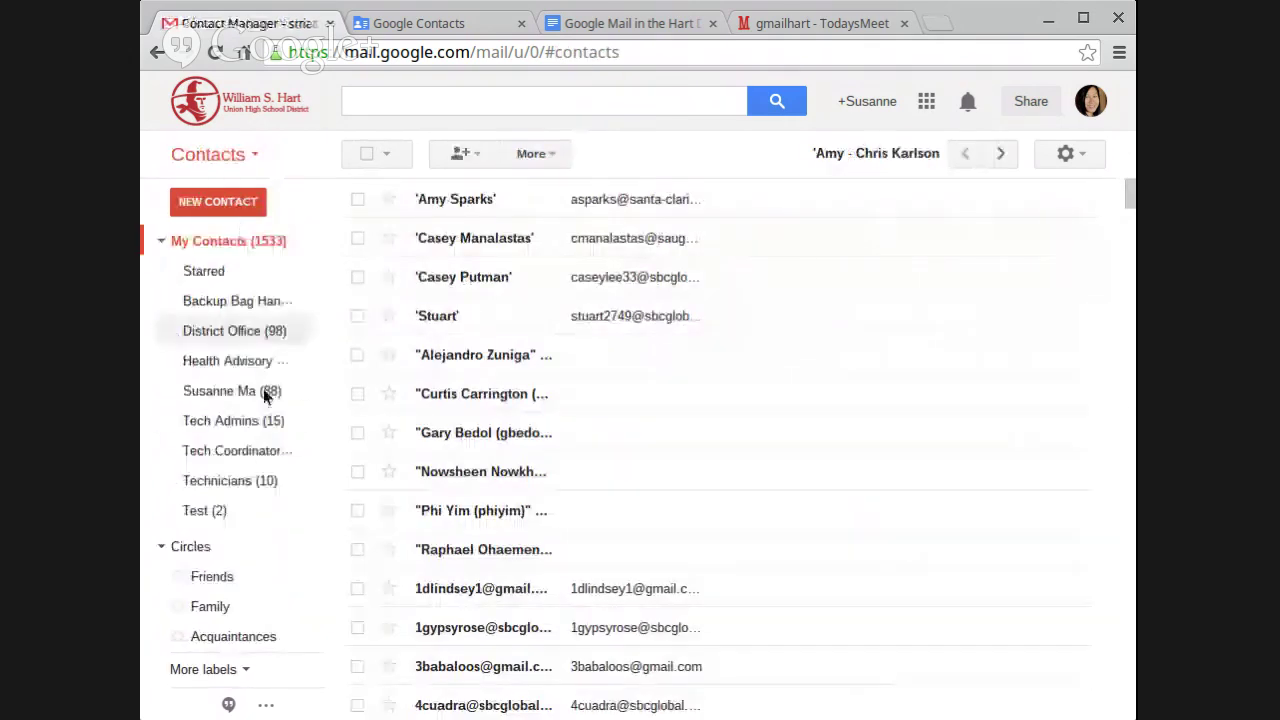
click(227, 154)
click(239, 189)
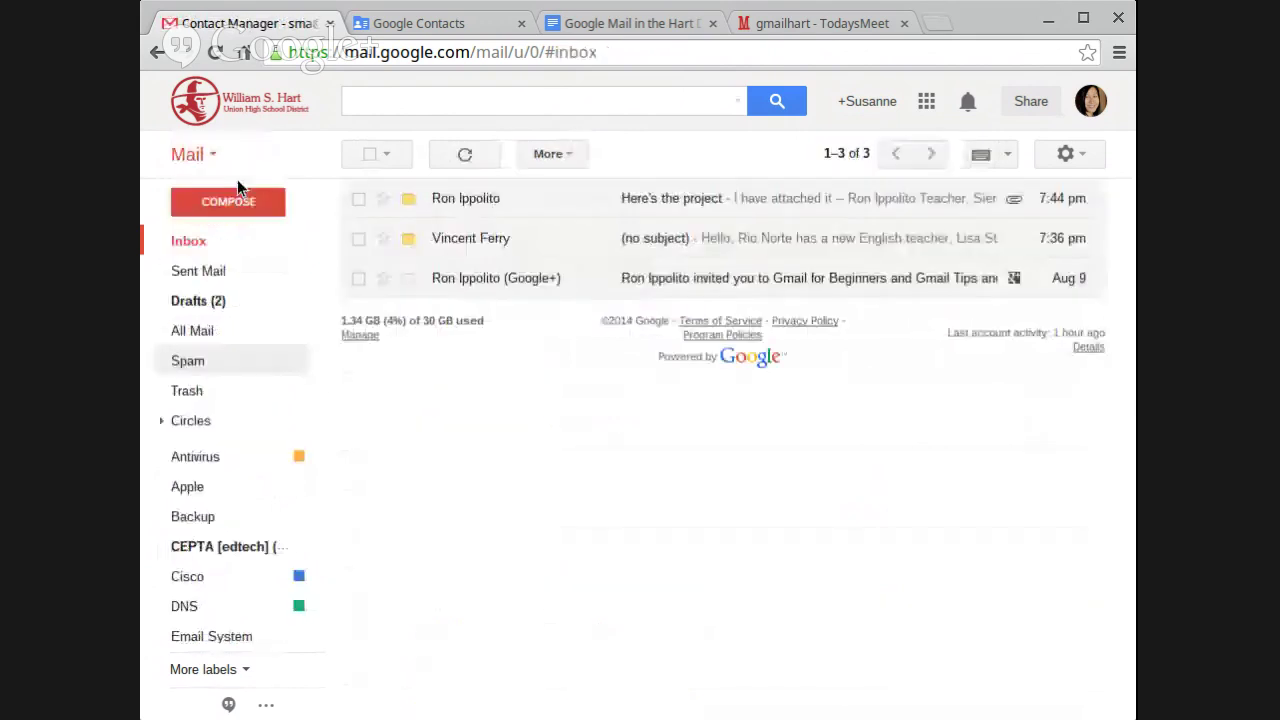
Draft a message to the Technicians group with subject and body 'test', then save and close it
click(237, 200)
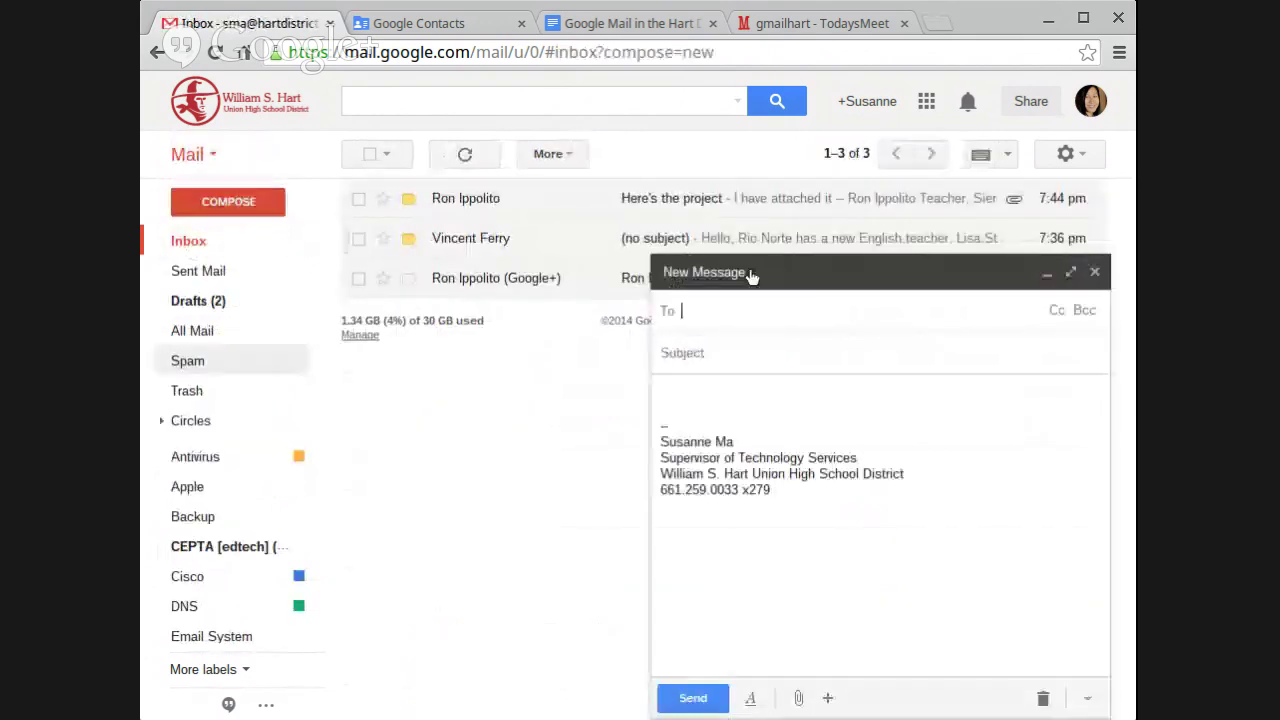
text(tech)
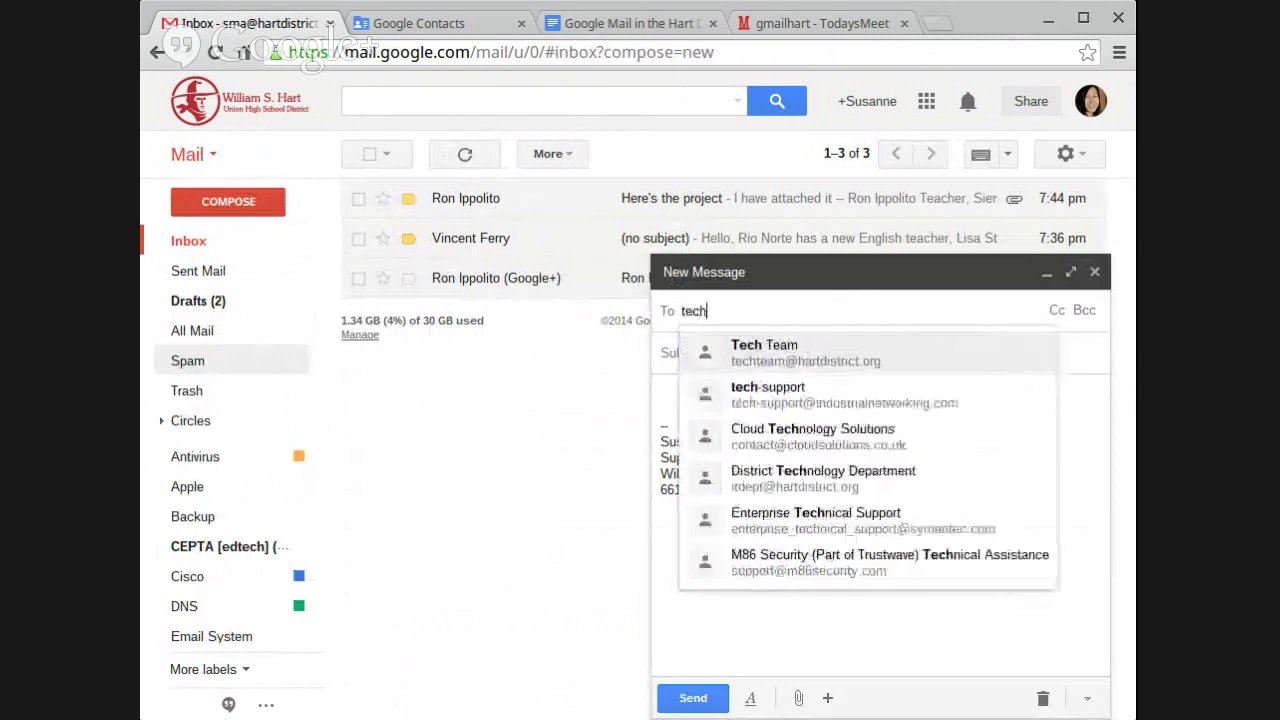
text(ni)
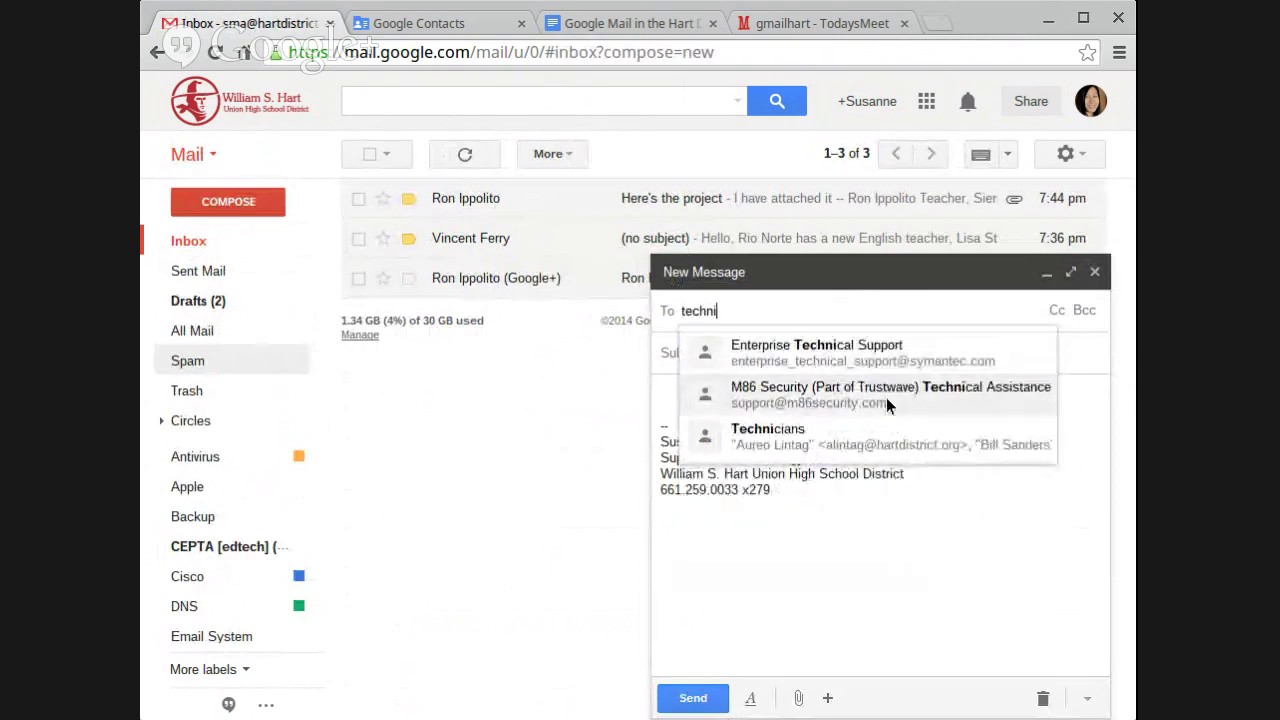
click(886, 430)
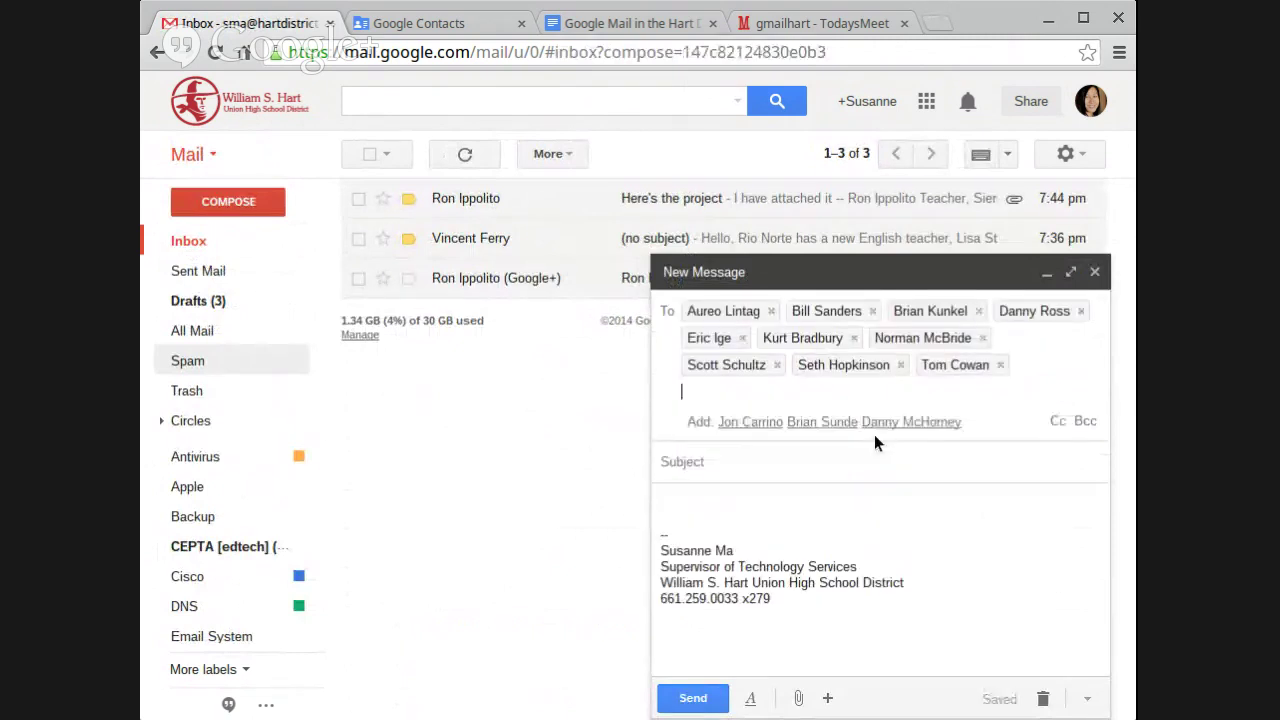
click(863, 462)
text(test)
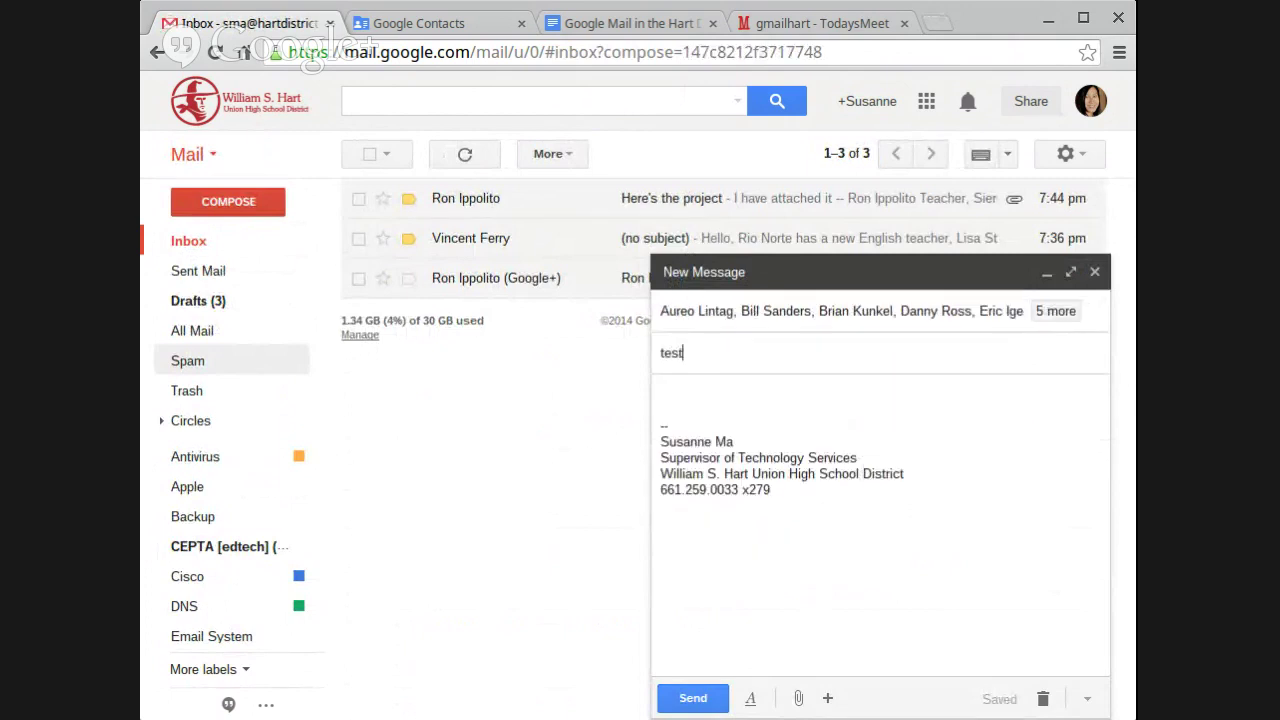
click(783, 424)
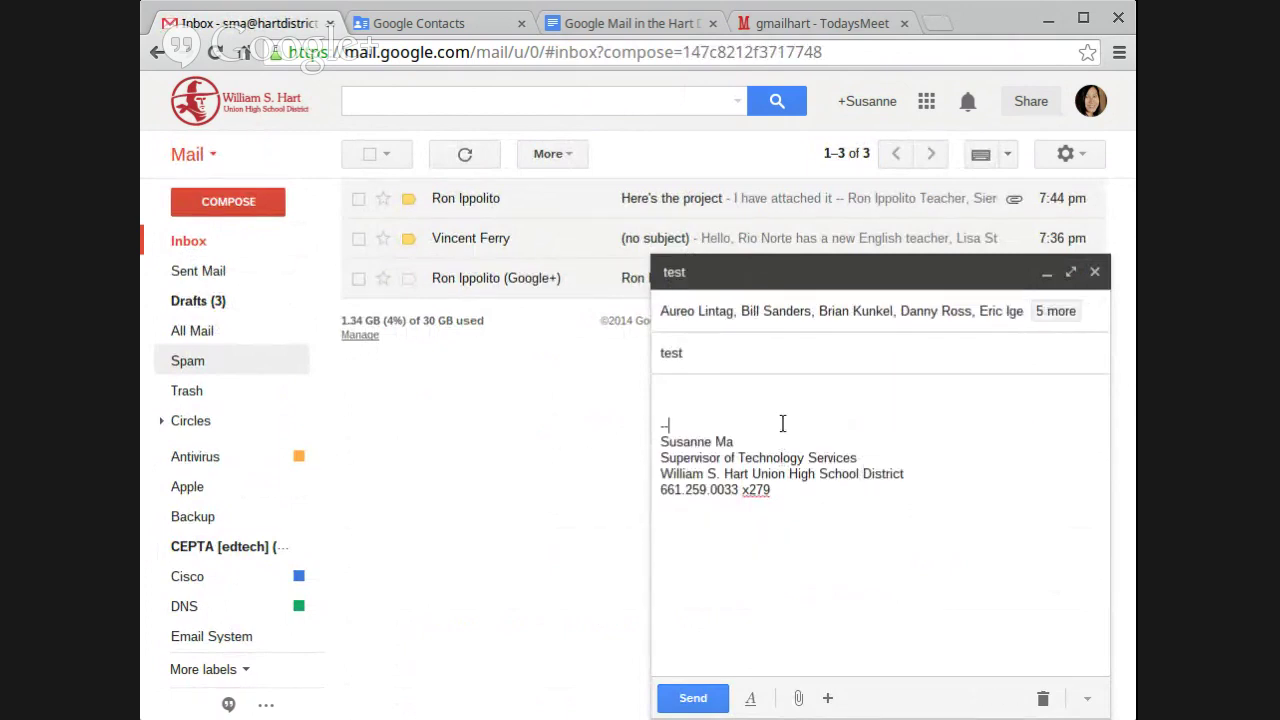
text(/)
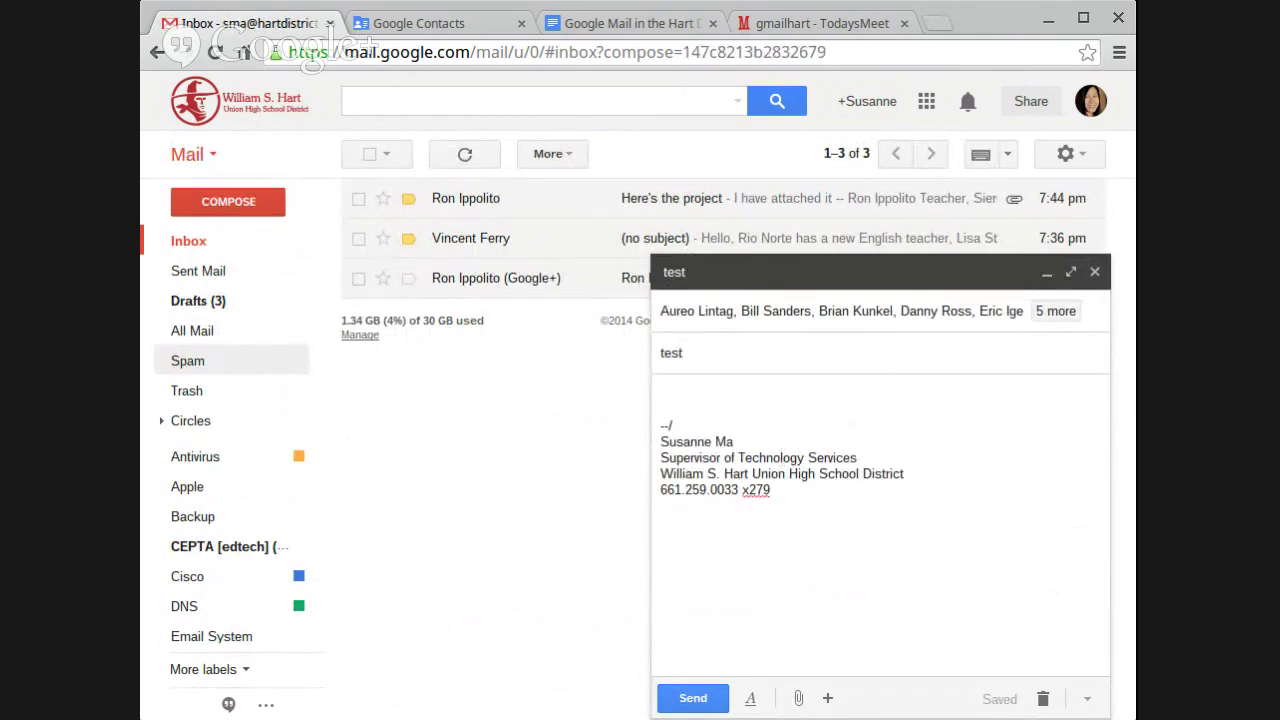
text(test)
click(1095, 271)
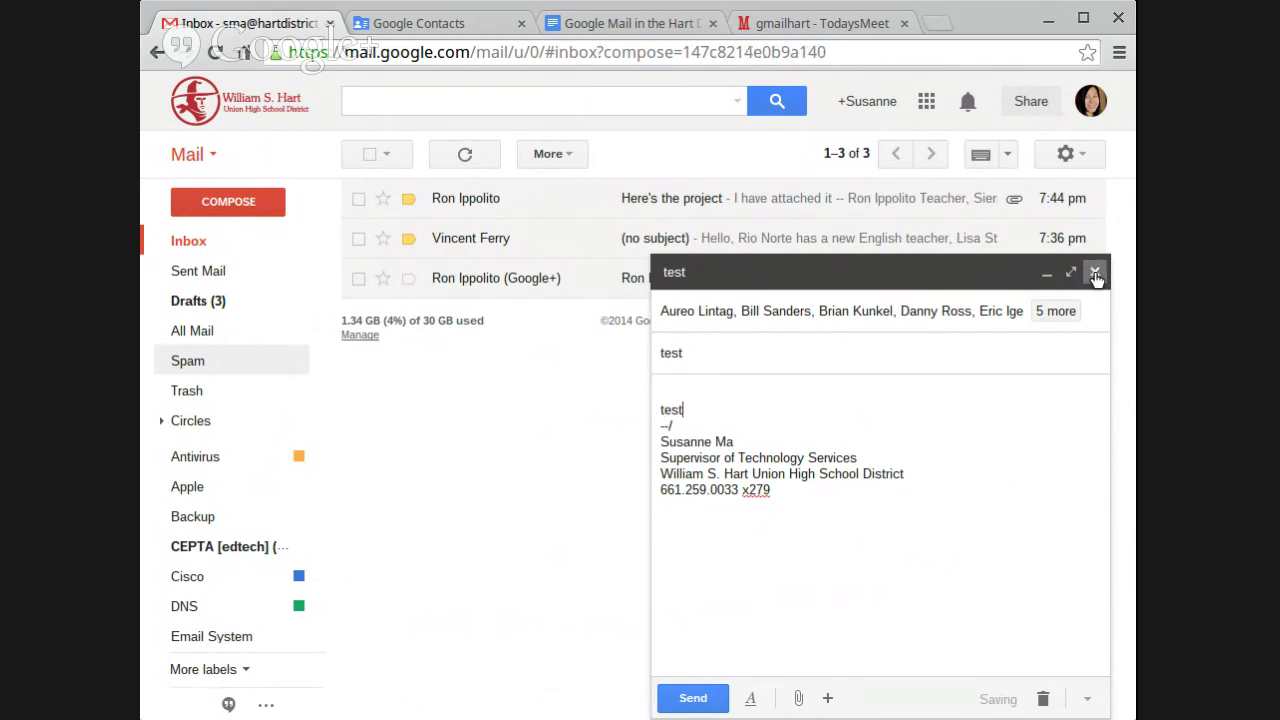
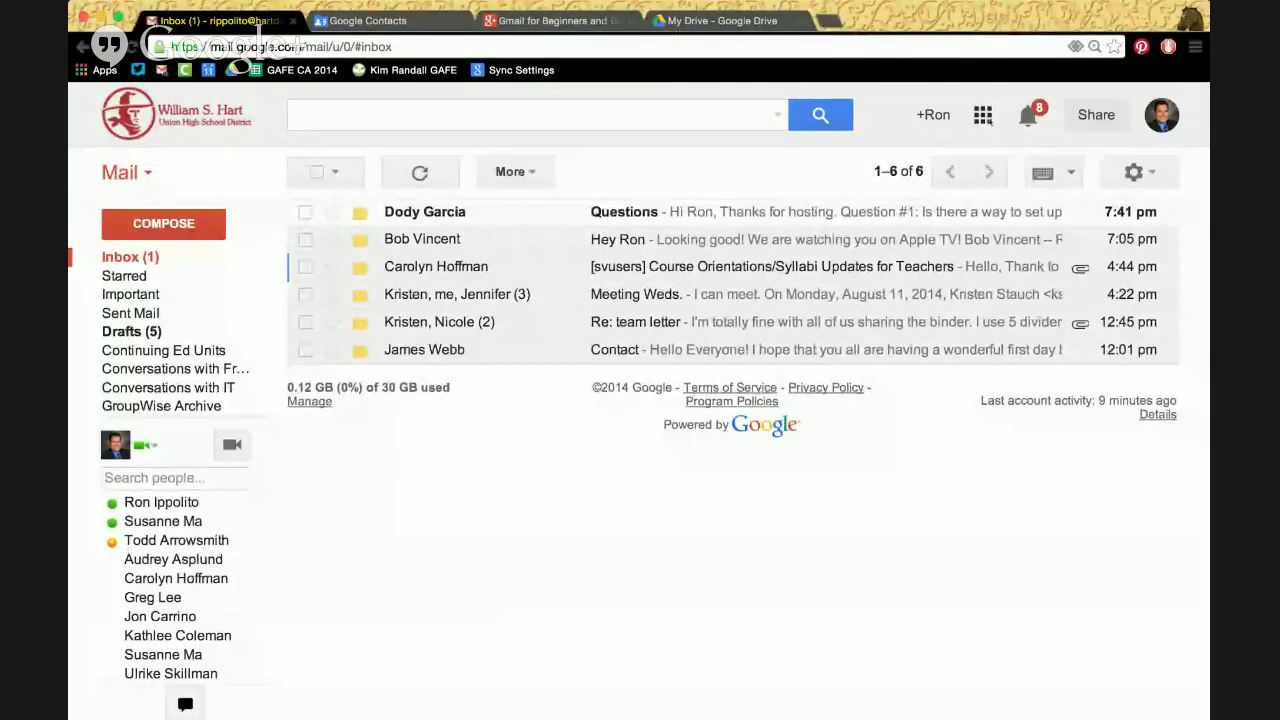
Open the Google apps launcher showing Mail, Drive, Calendar, Sites, Groups and Contacts
click(983, 115)
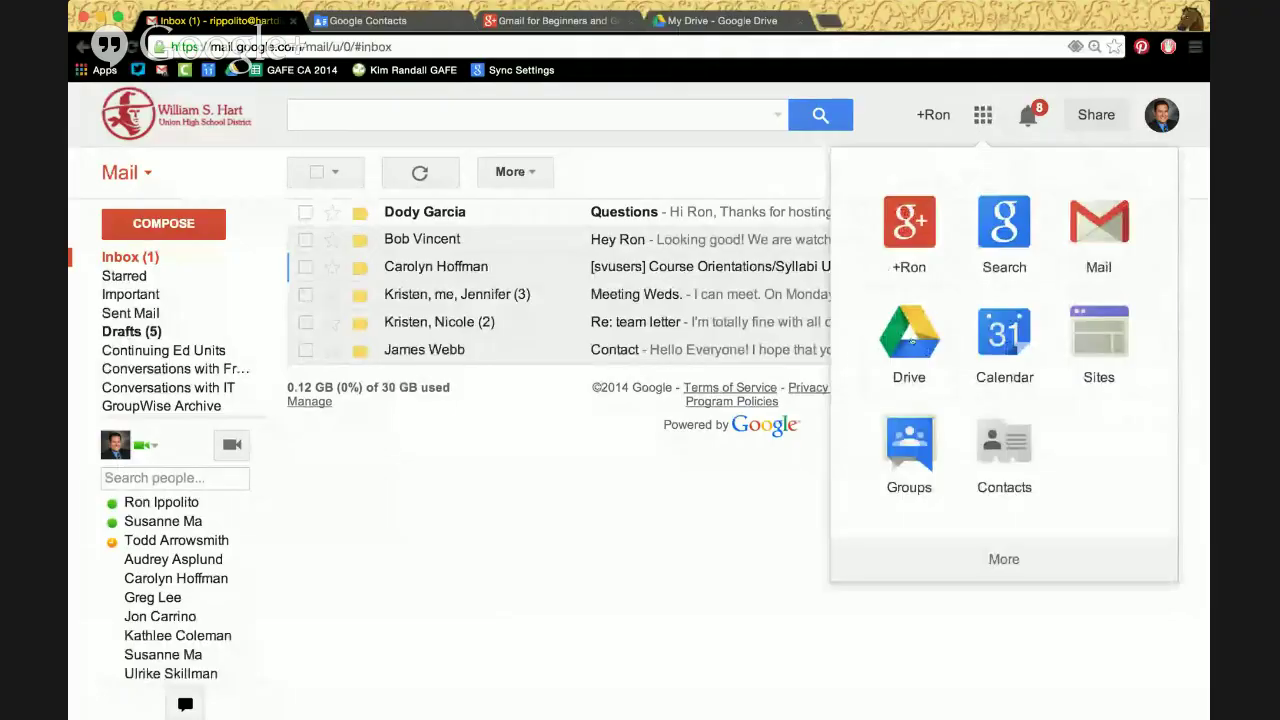
click(740, 22)
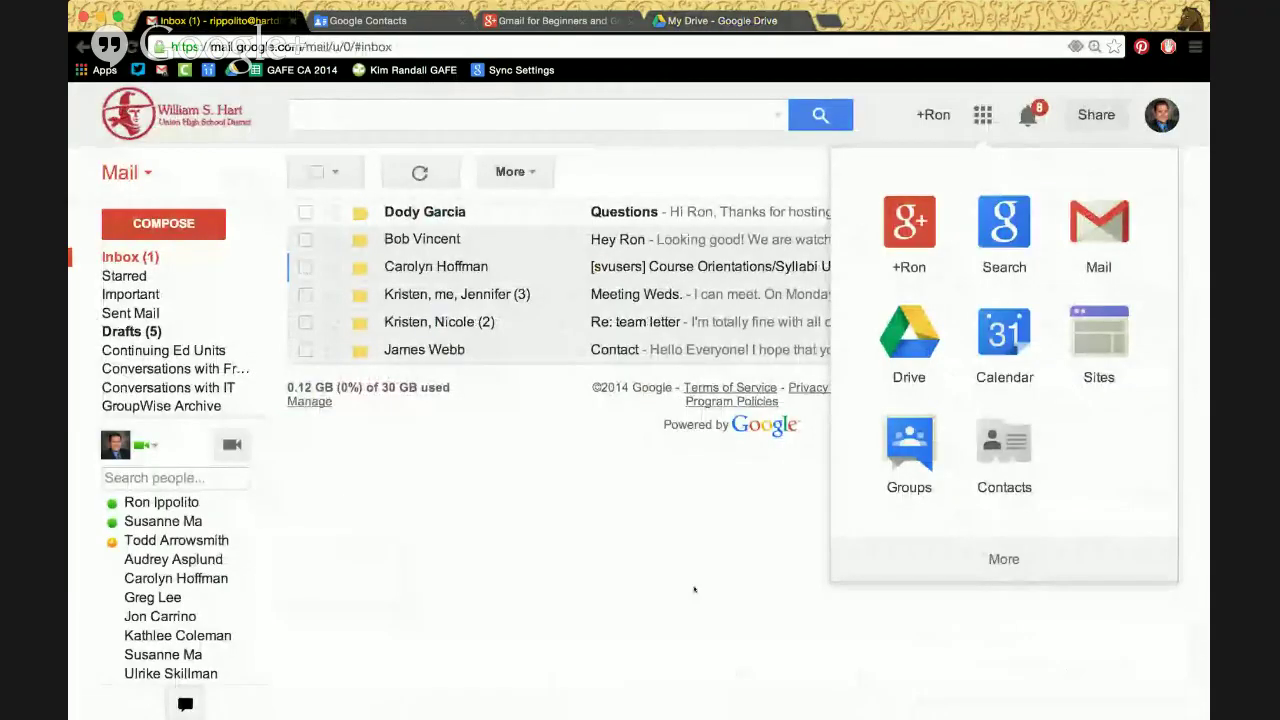
Dismiss the apps launcher so the inbox with the unread 'Questions' message shows
click(694, 589)
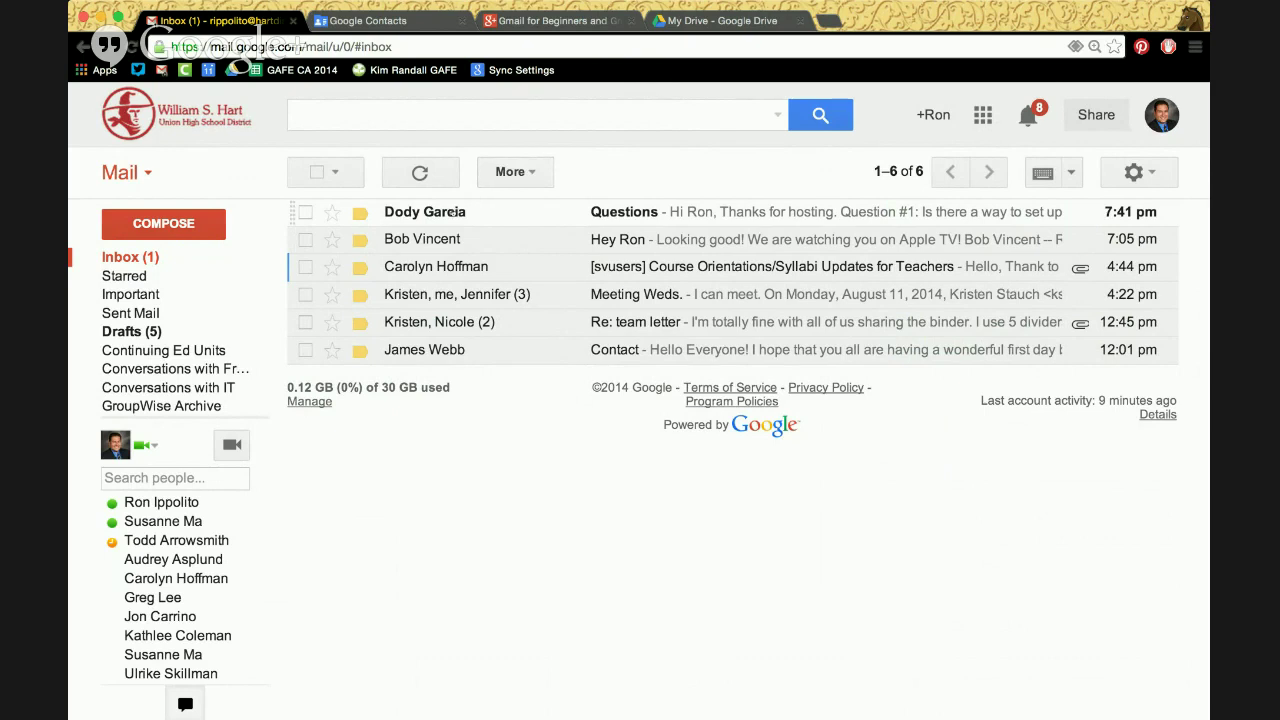
Open the 'Questions' email and bring up its More actions dropdown
click(453, 212)
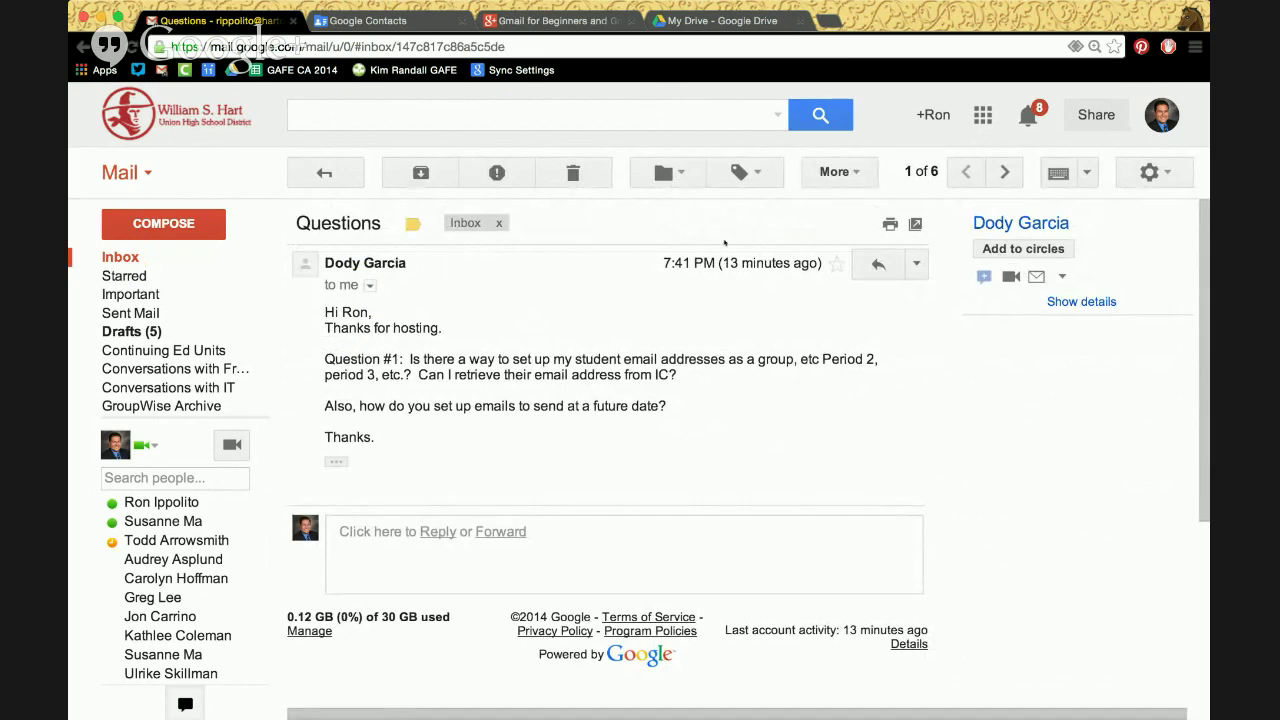
click(845, 175)
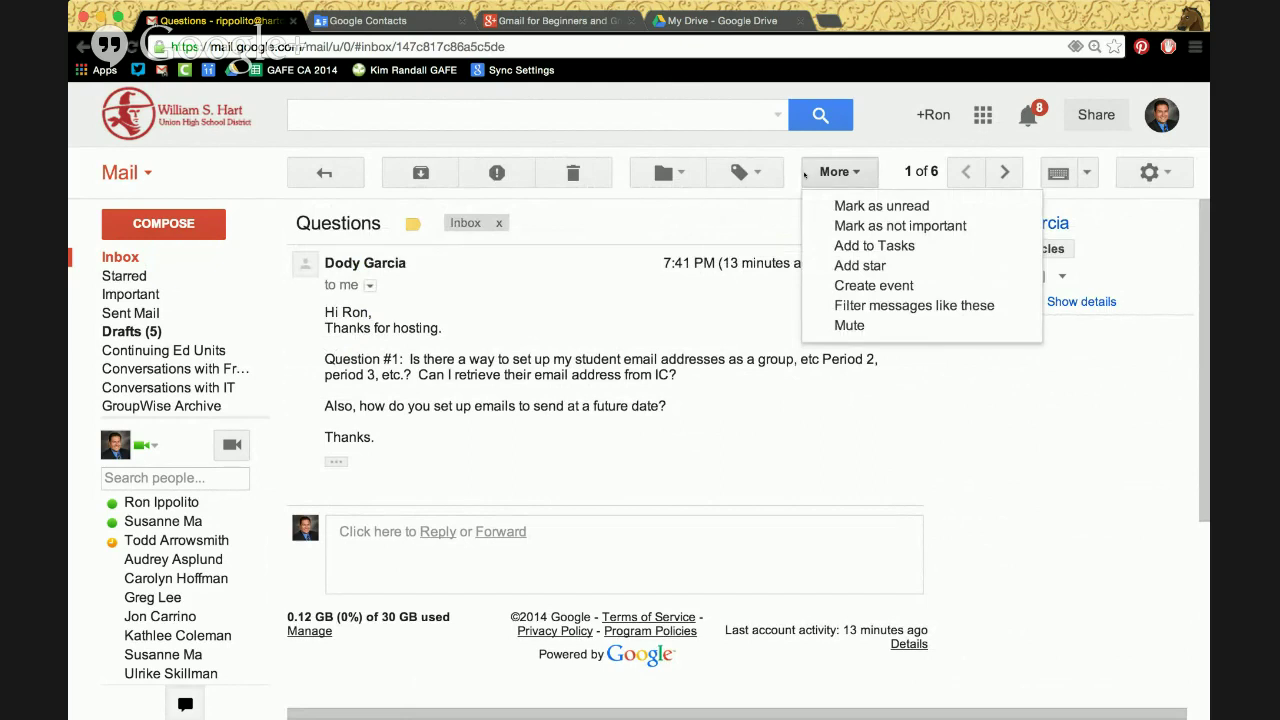
click(712, 230)
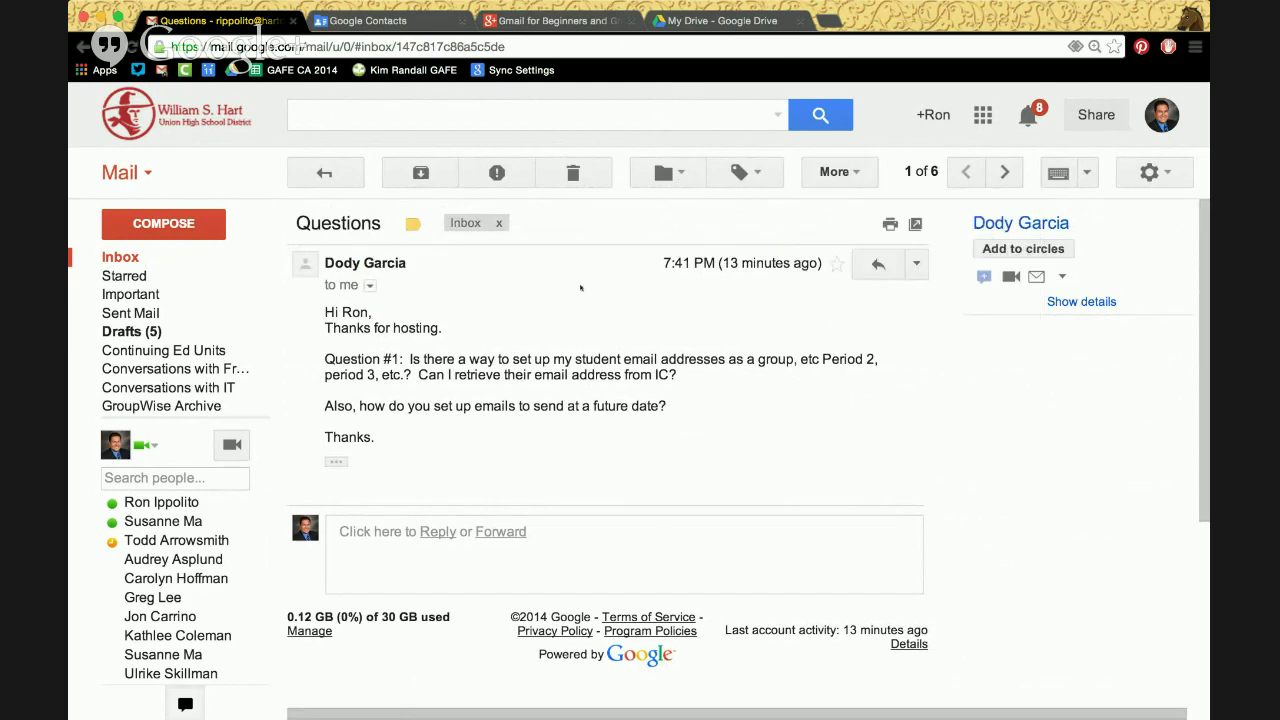
click(843, 173)
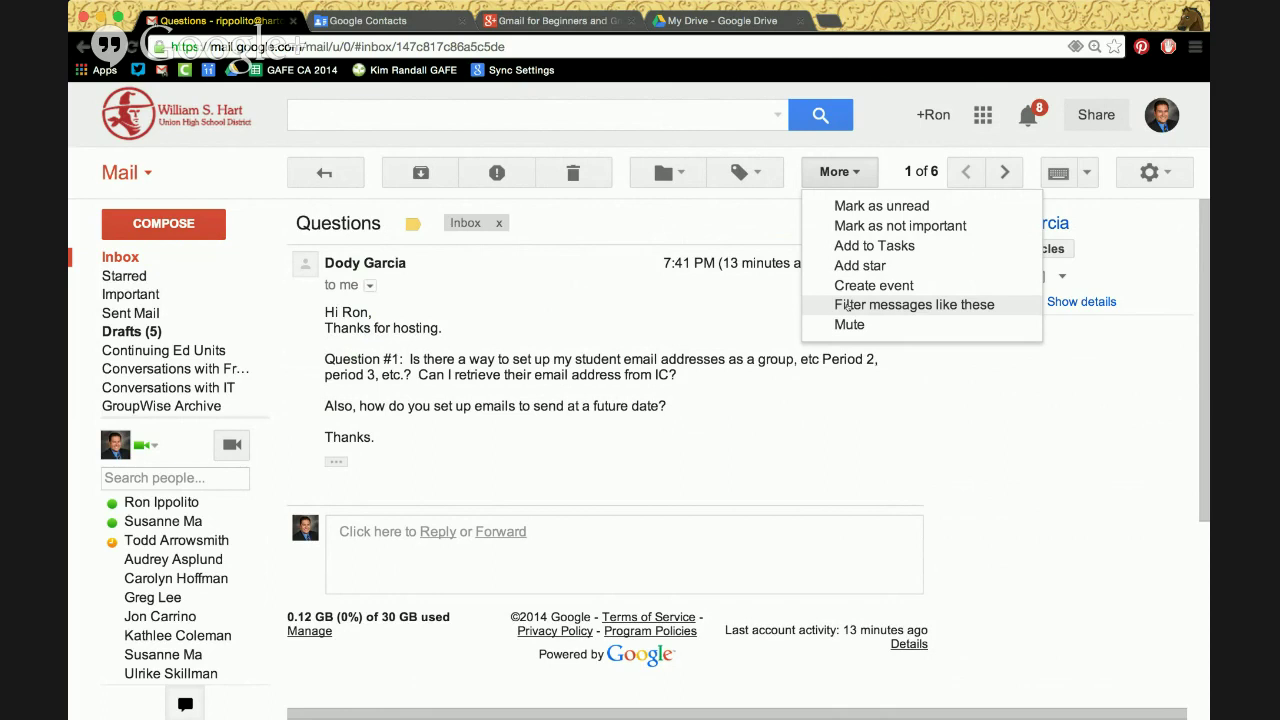
Filter messages like this one, prefilled with the sender's address, and continue to filter actions
click(848, 306)
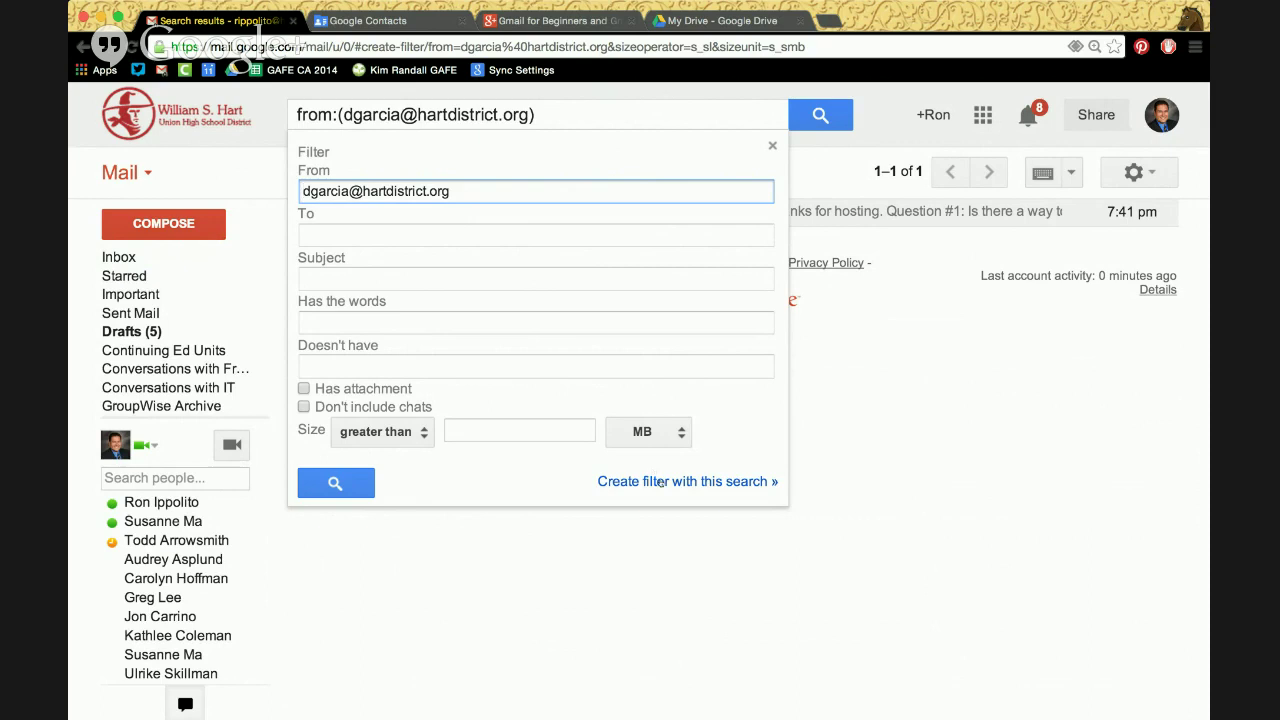
click(660, 481)
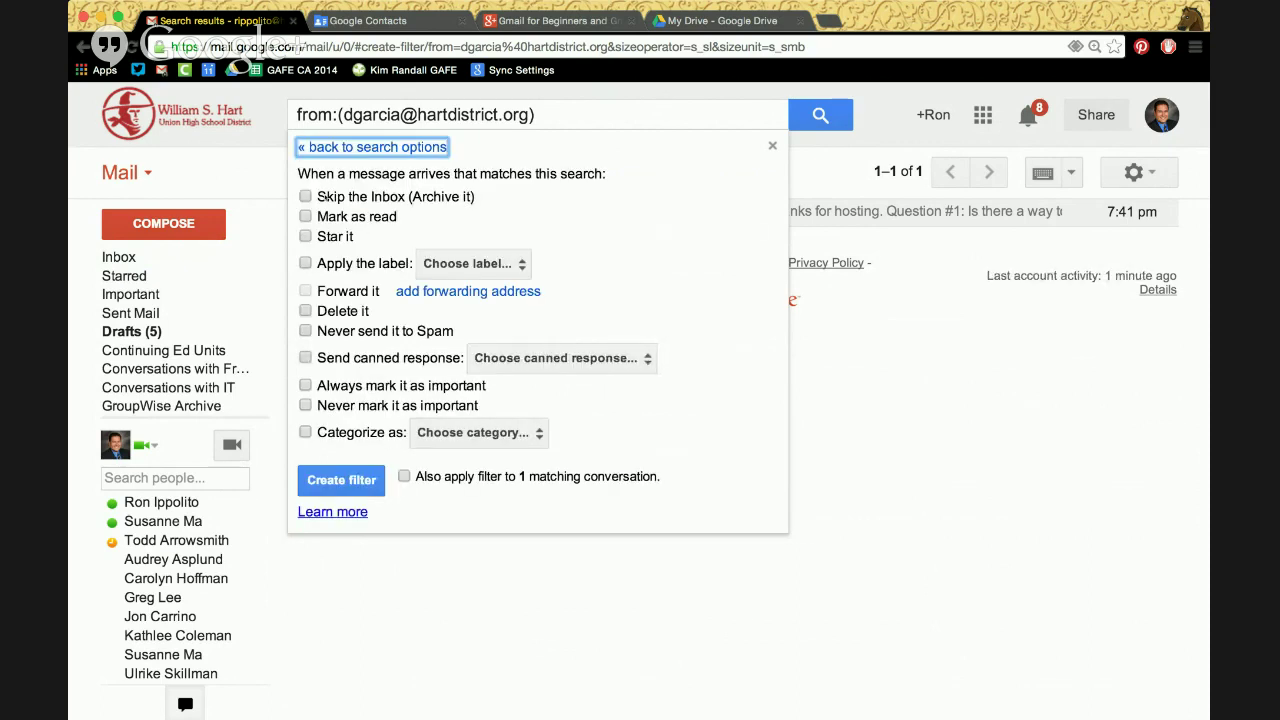
Make the filter skip the inbox and apply a new label 'Messages from Dody'
click(380, 197)
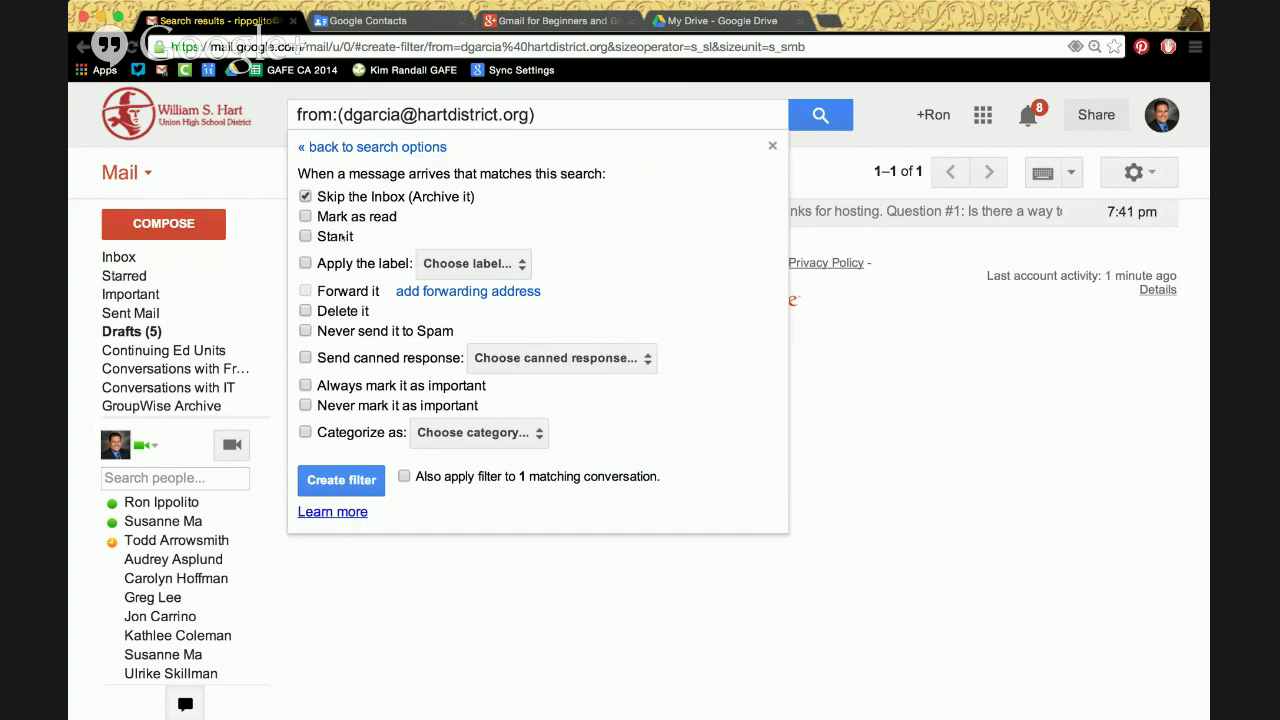
click(355, 263)
click(418, 267)
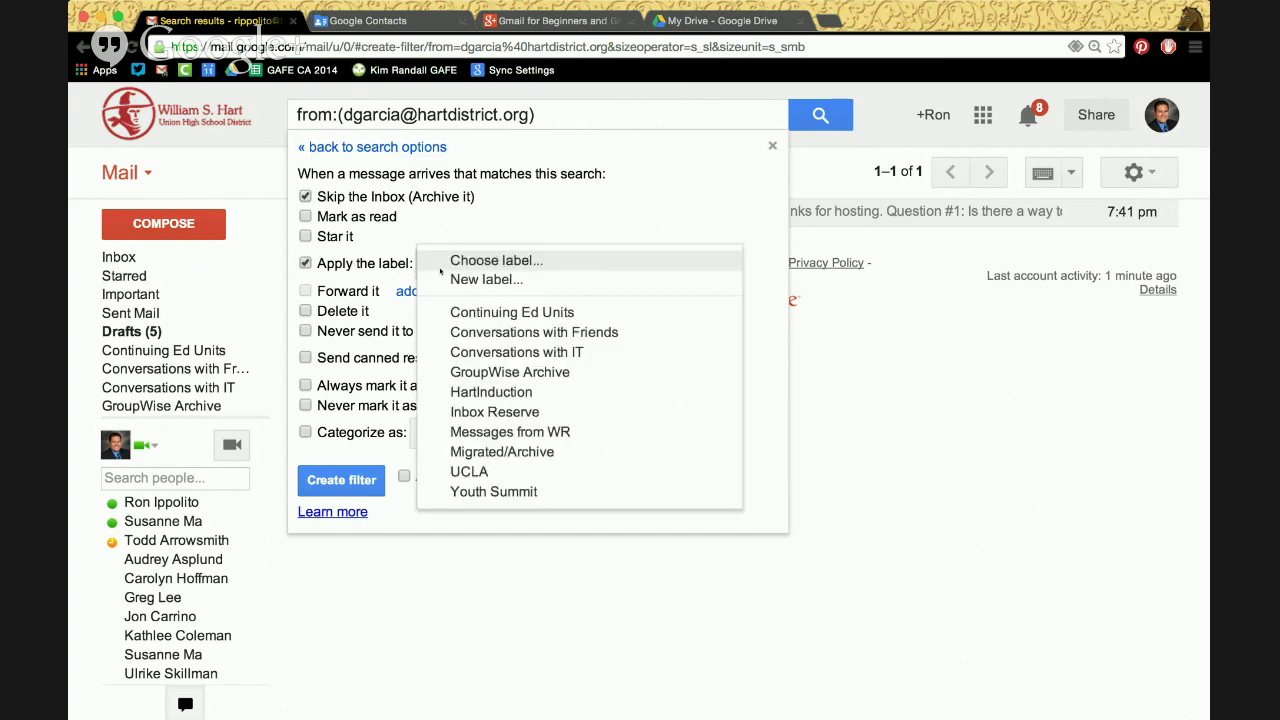
click(440, 277)
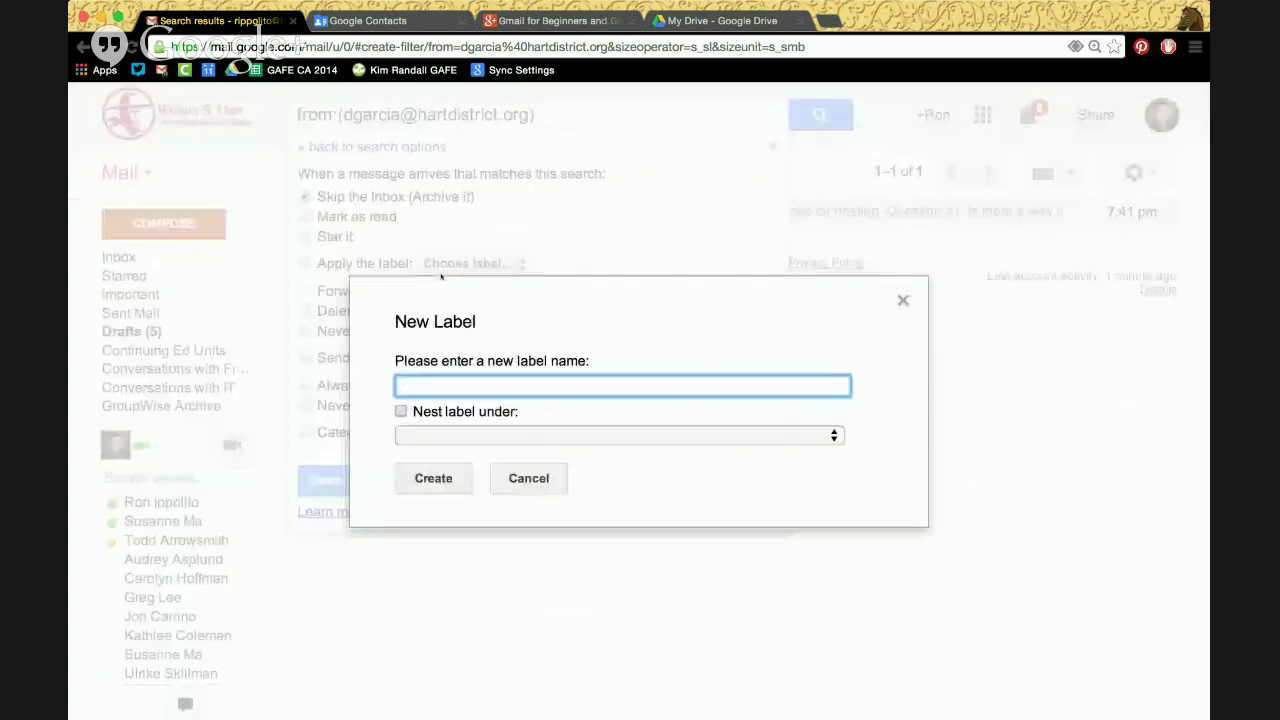
text(Messages from Dody)
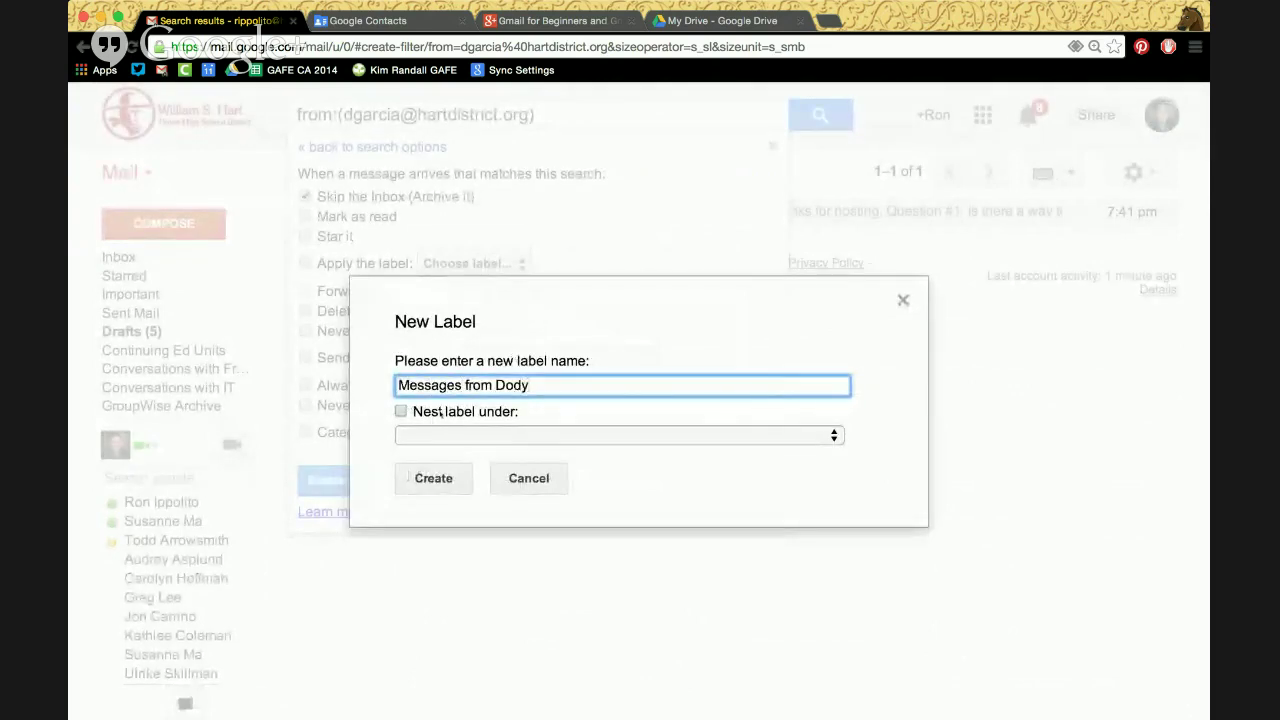
click(428, 478)
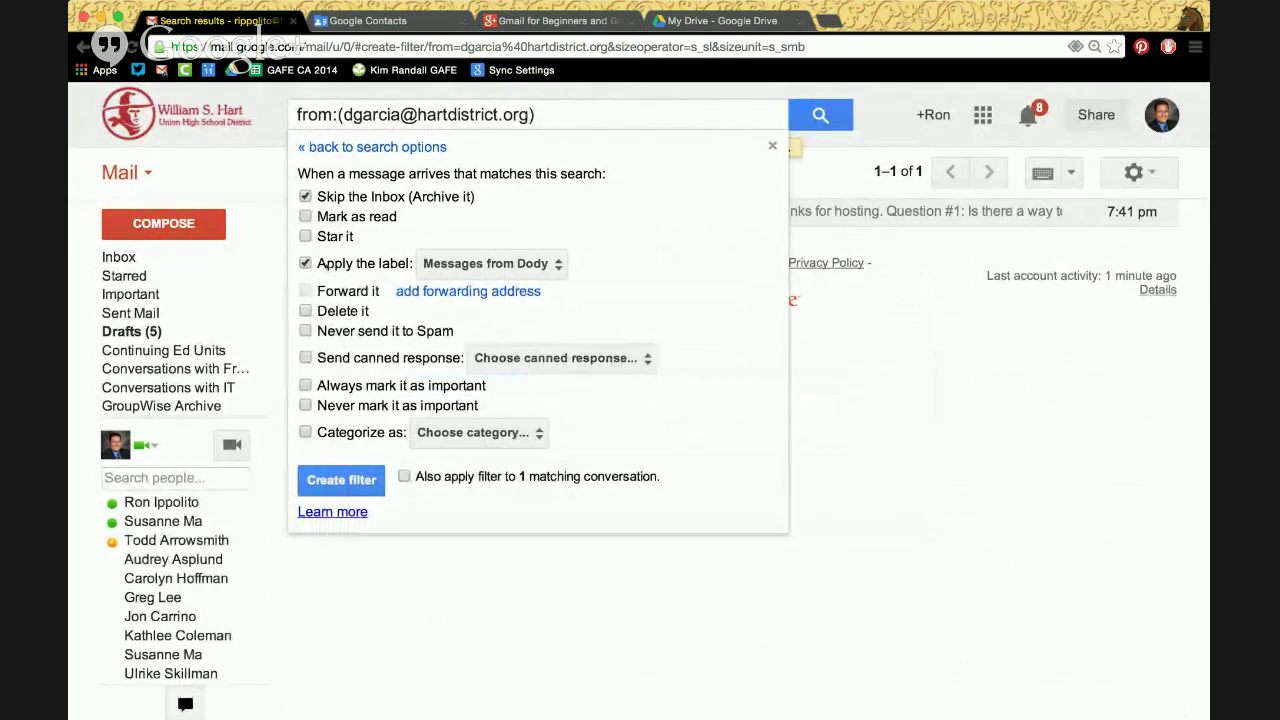
Switch the filter actions to Delete it and Send canned response instead
click(305, 264)
click(305, 197)
click(306, 311)
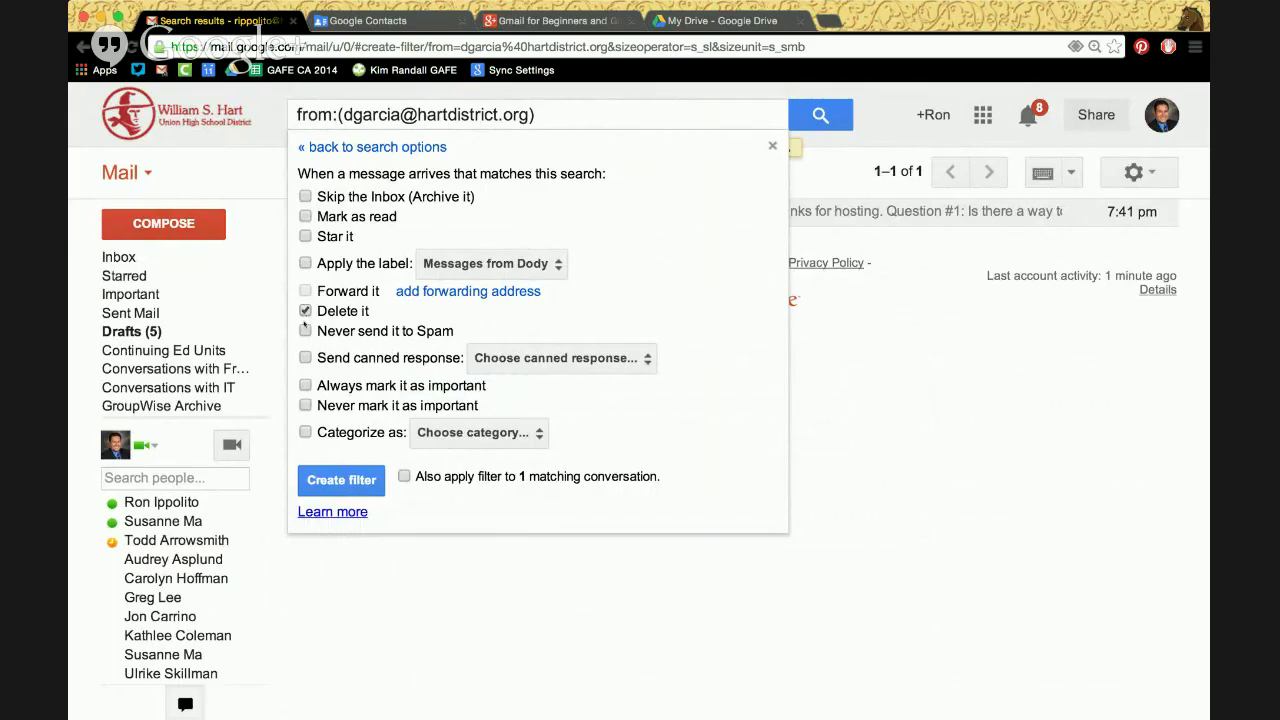
click(305, 358)
click(604, 357)
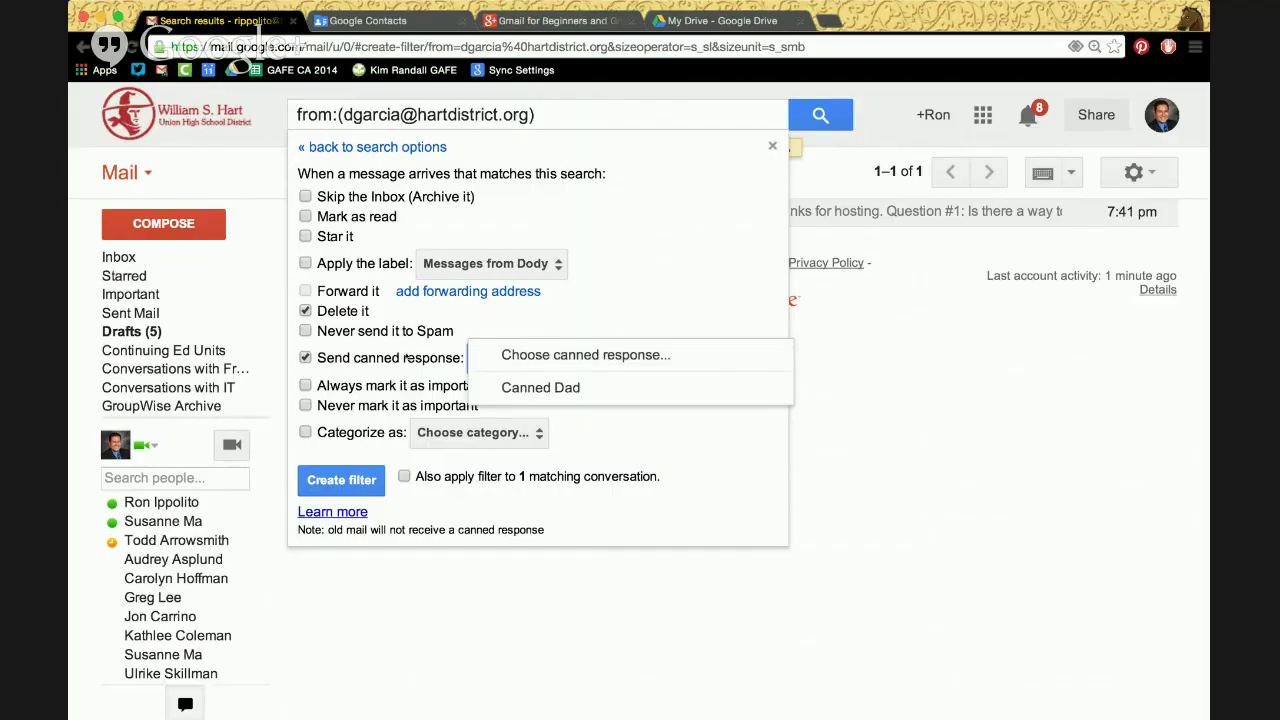
Save the filter to send the 'Canned Dad' reply without deleting, then open Google Contacts
click(385, 358)
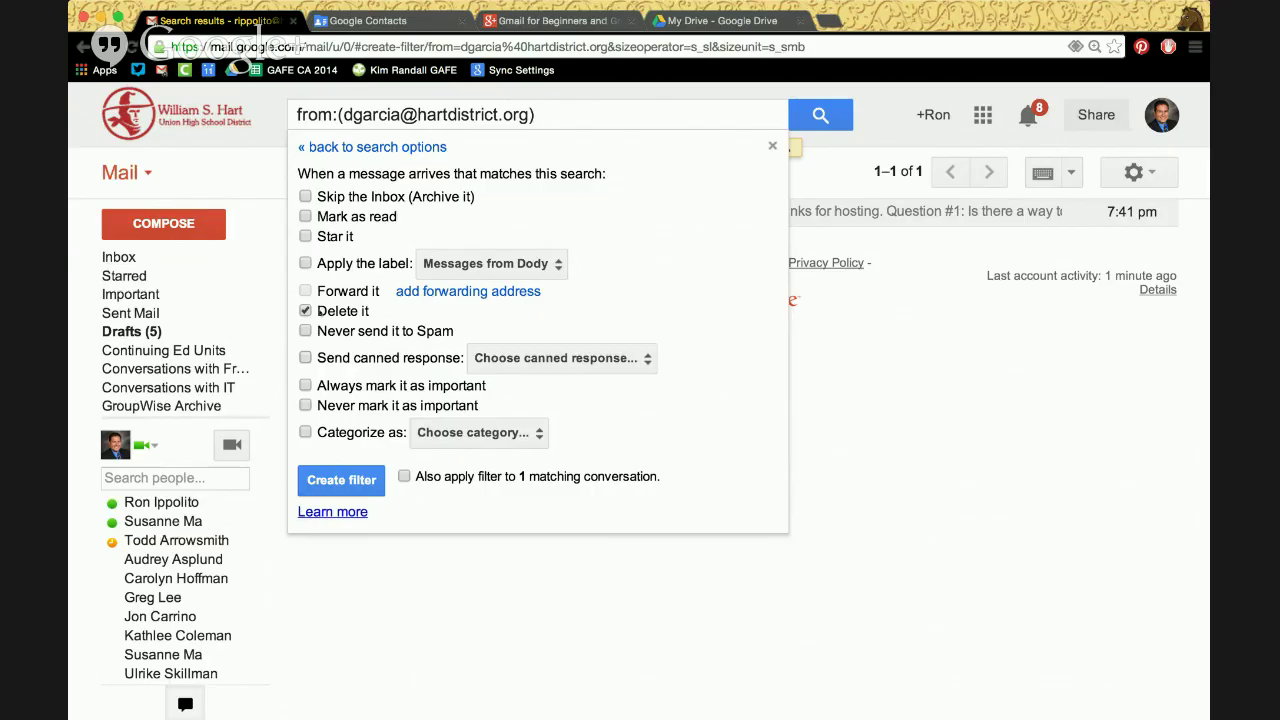
click(319, 310)
click(305, 357)
click(508, 360)
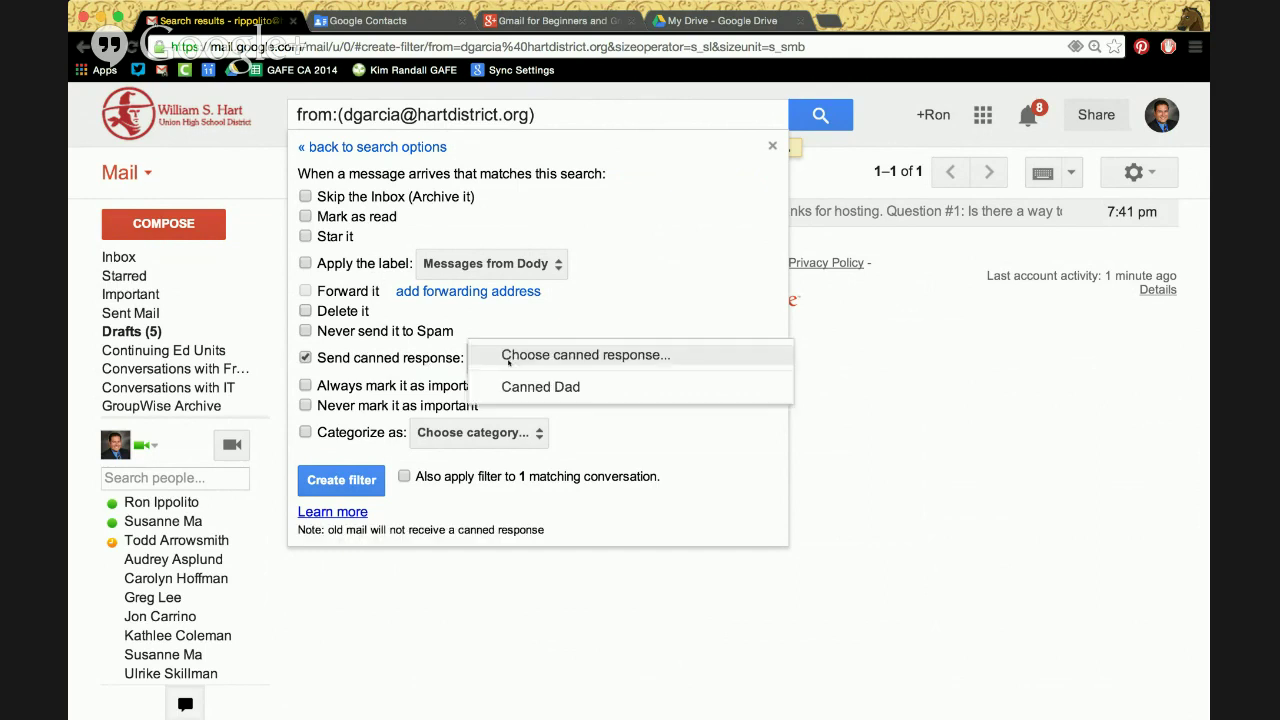
click(515, 392)
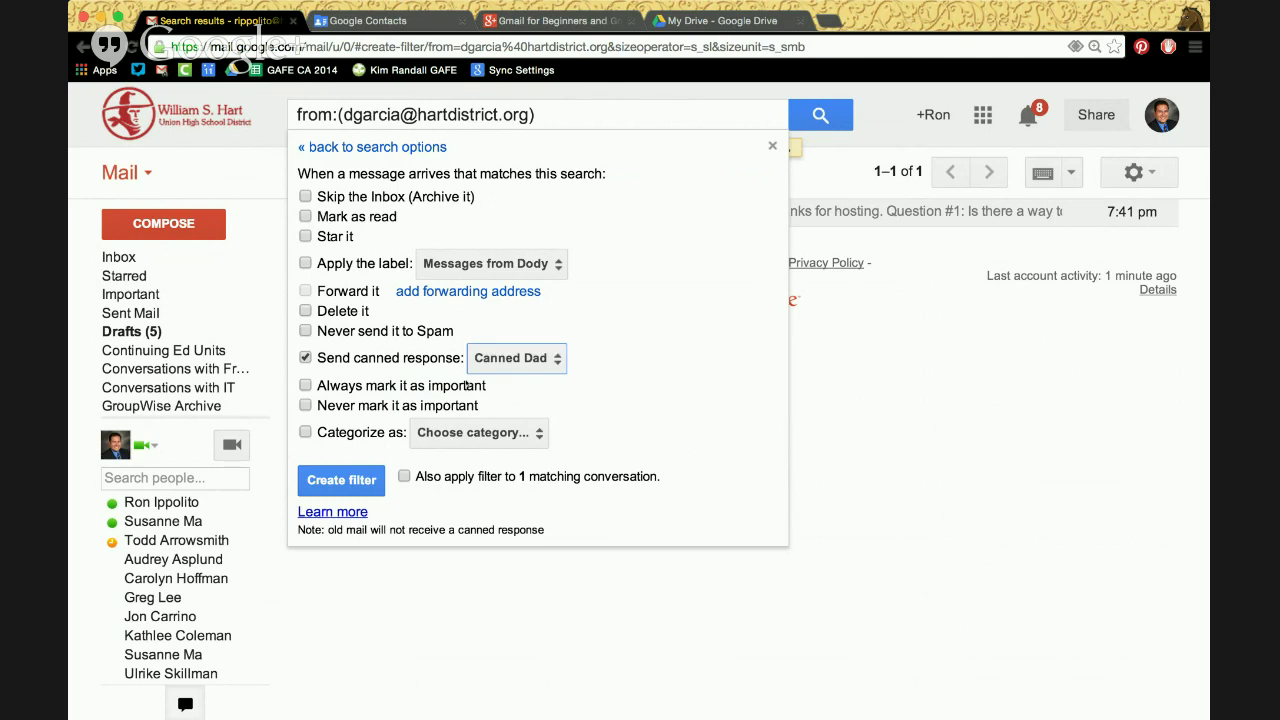
click(341, 480)
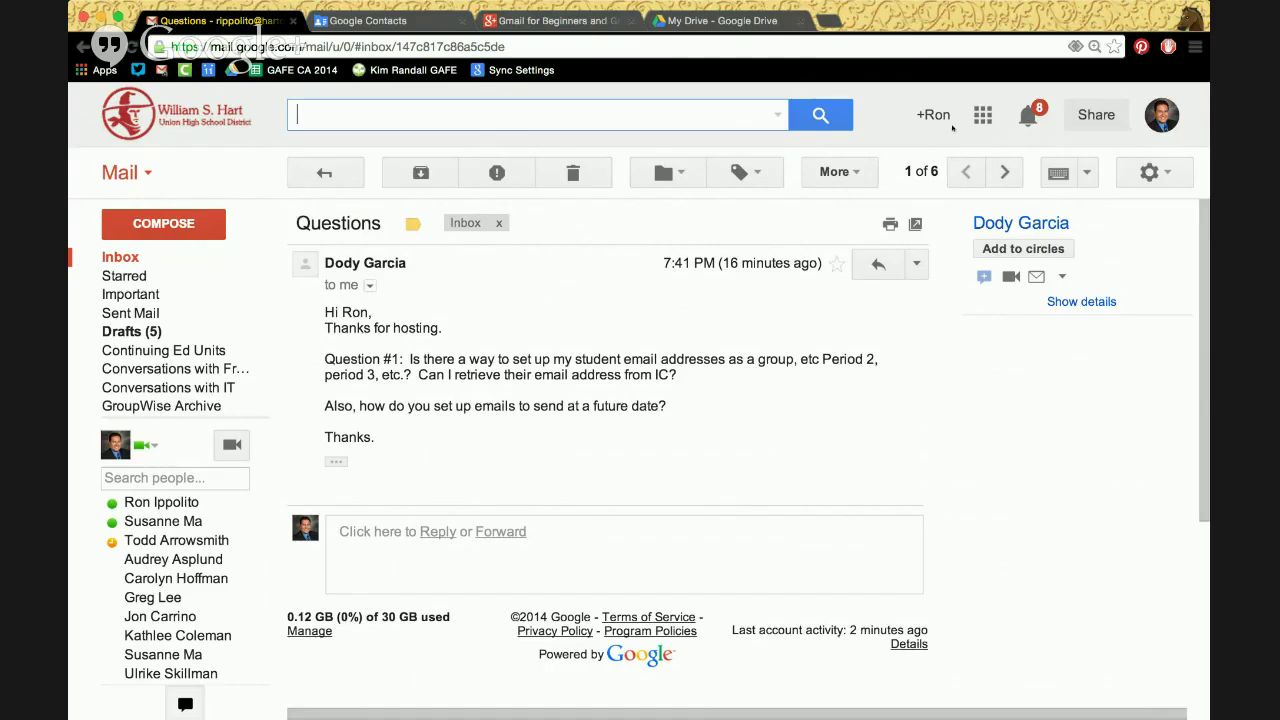
click(983, 114)
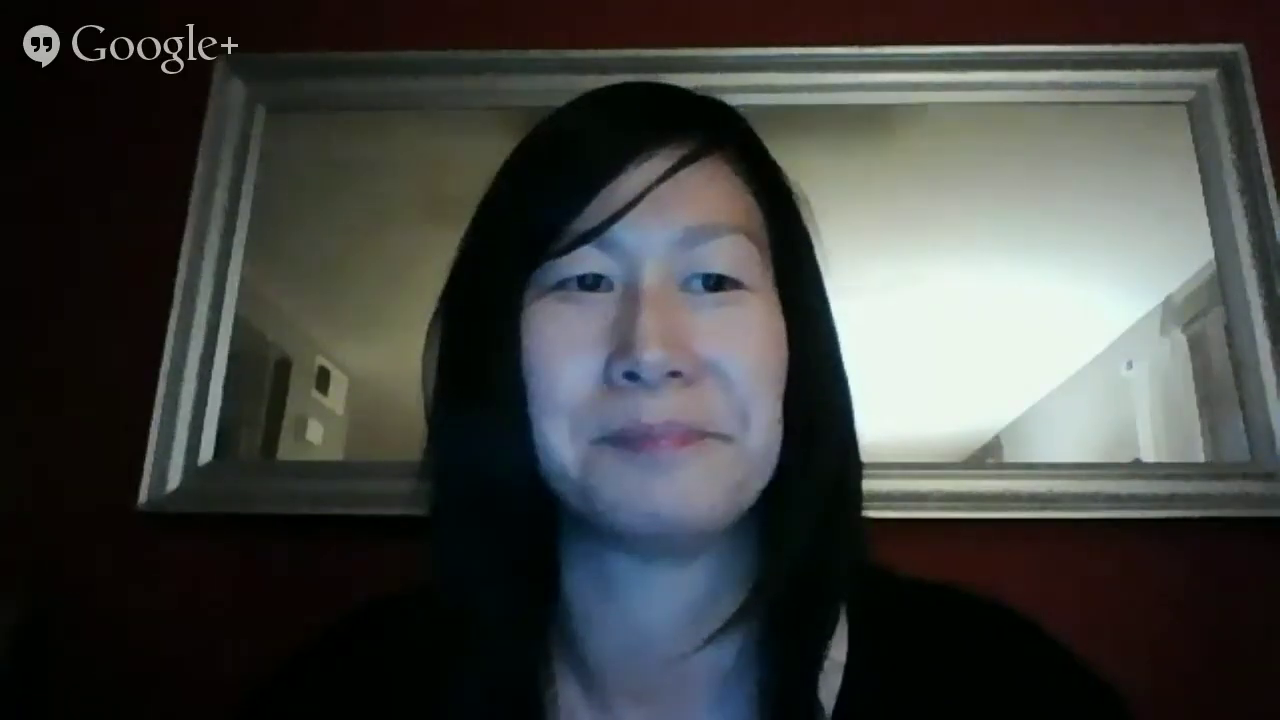
click(1001, 452)
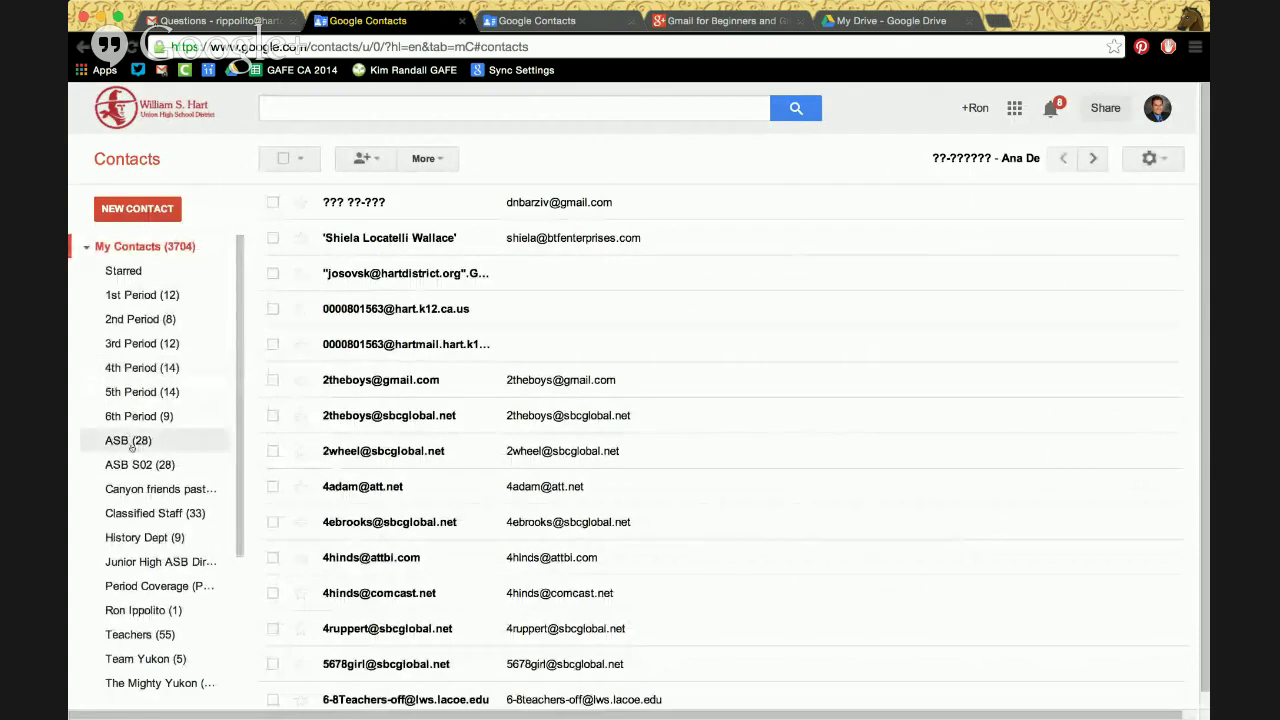
Select the History Dept group in the Contacts sidebar and delete it, confirming with OK
scroll(131, 446, down, 3)
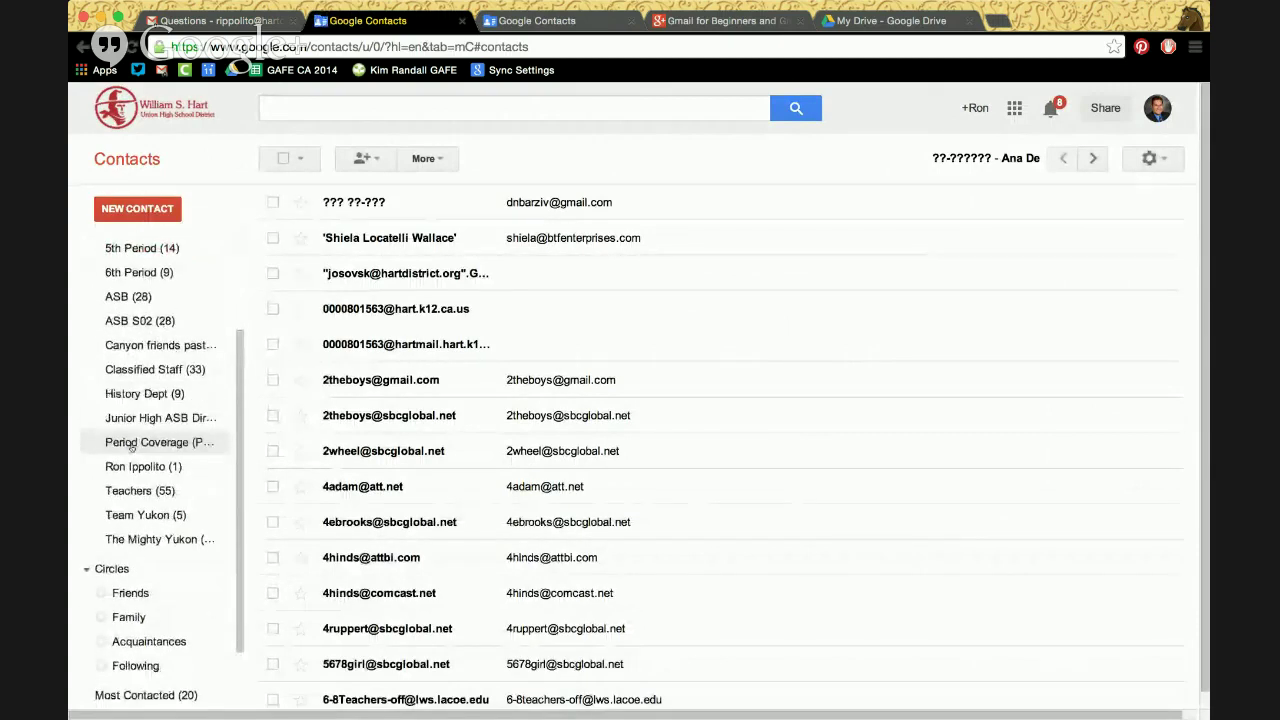
click(162, 394)
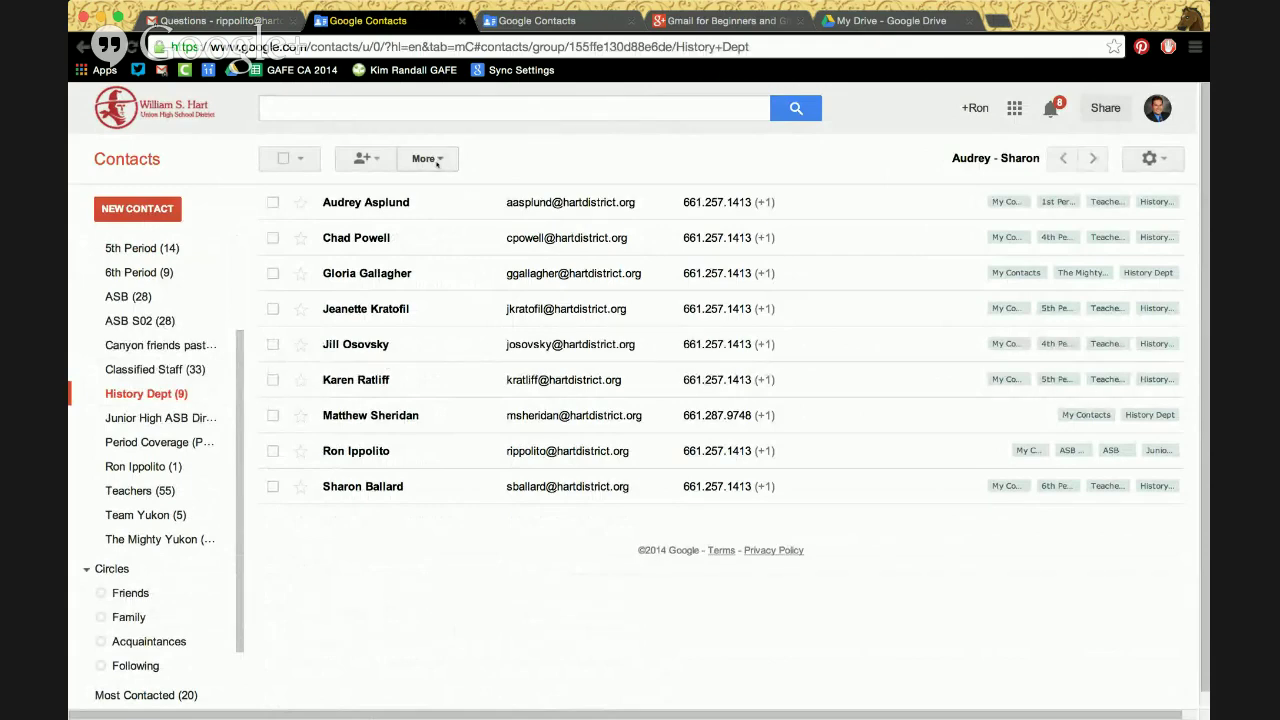
click(436, 164)
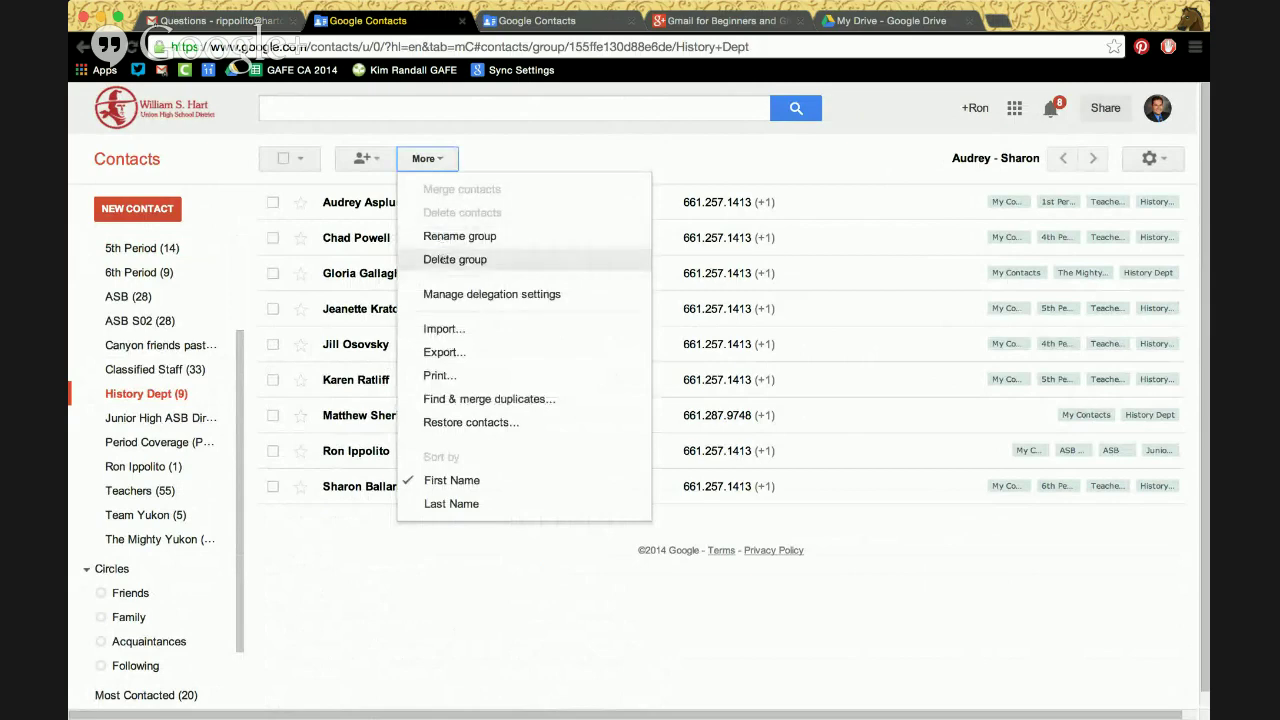
click(442, 259)
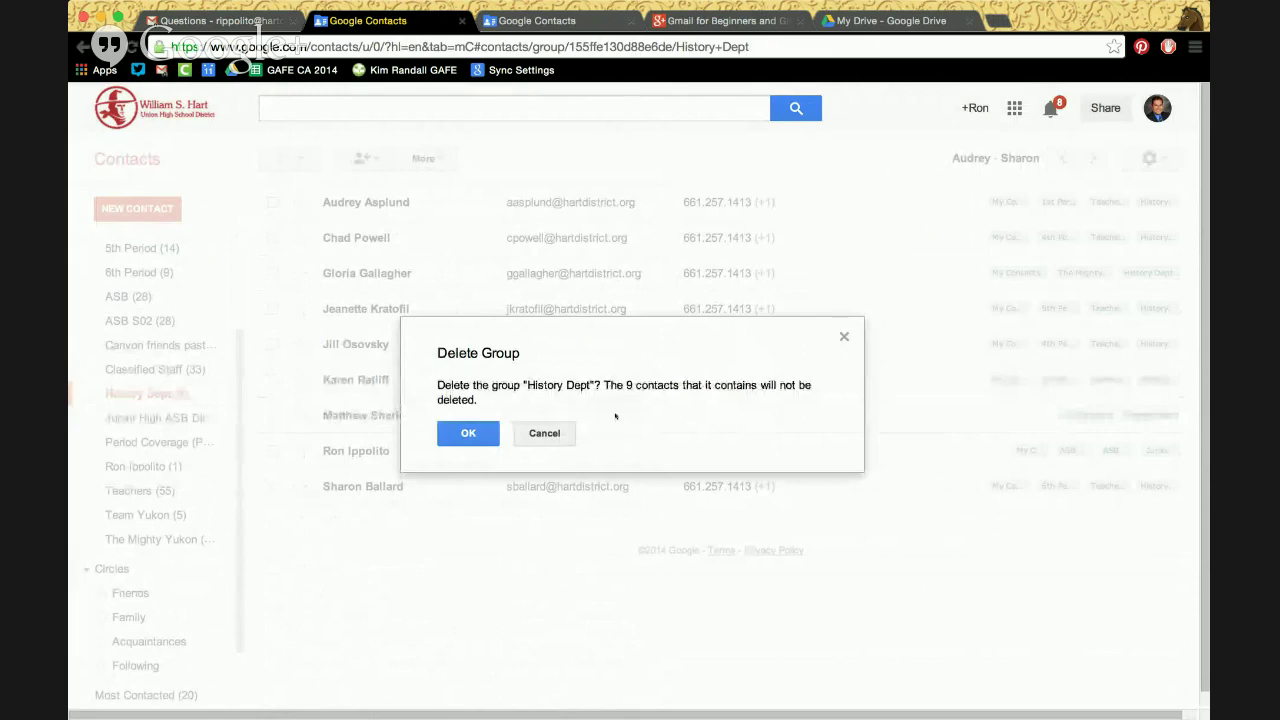
click(468, 433)
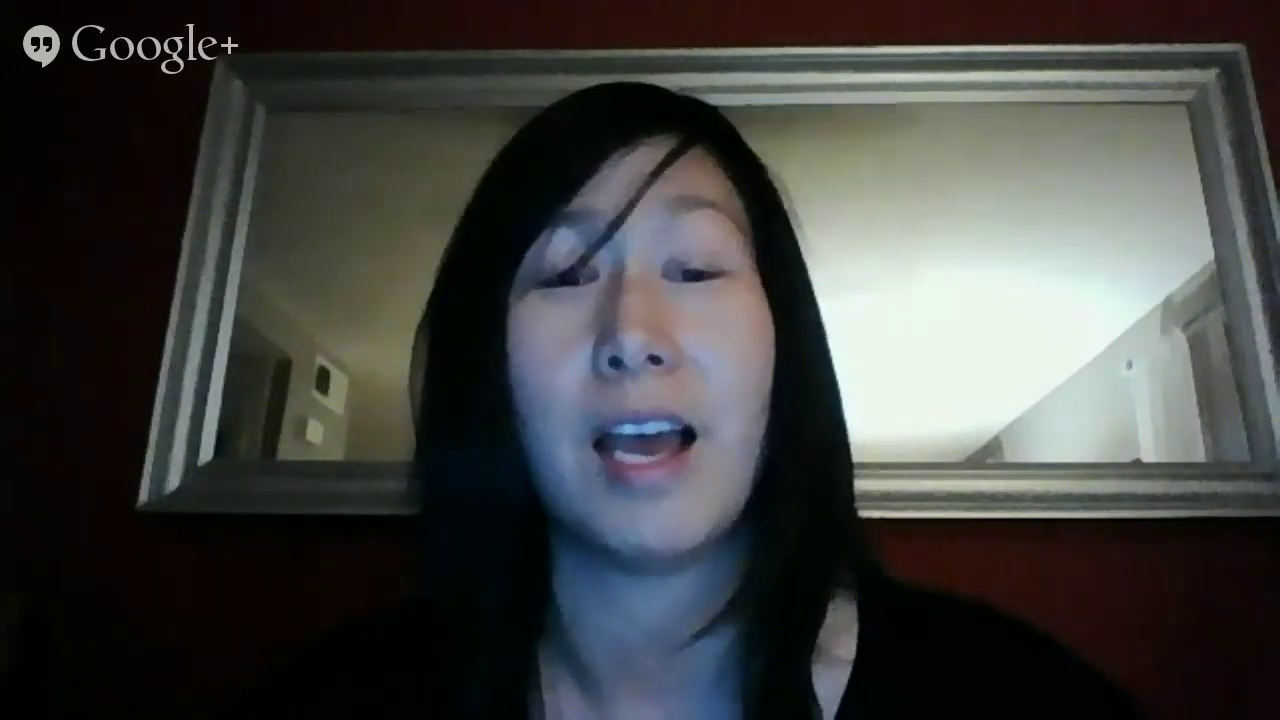
Close the Google Contacts tab and return to the webinar notes document
click(462, 20)
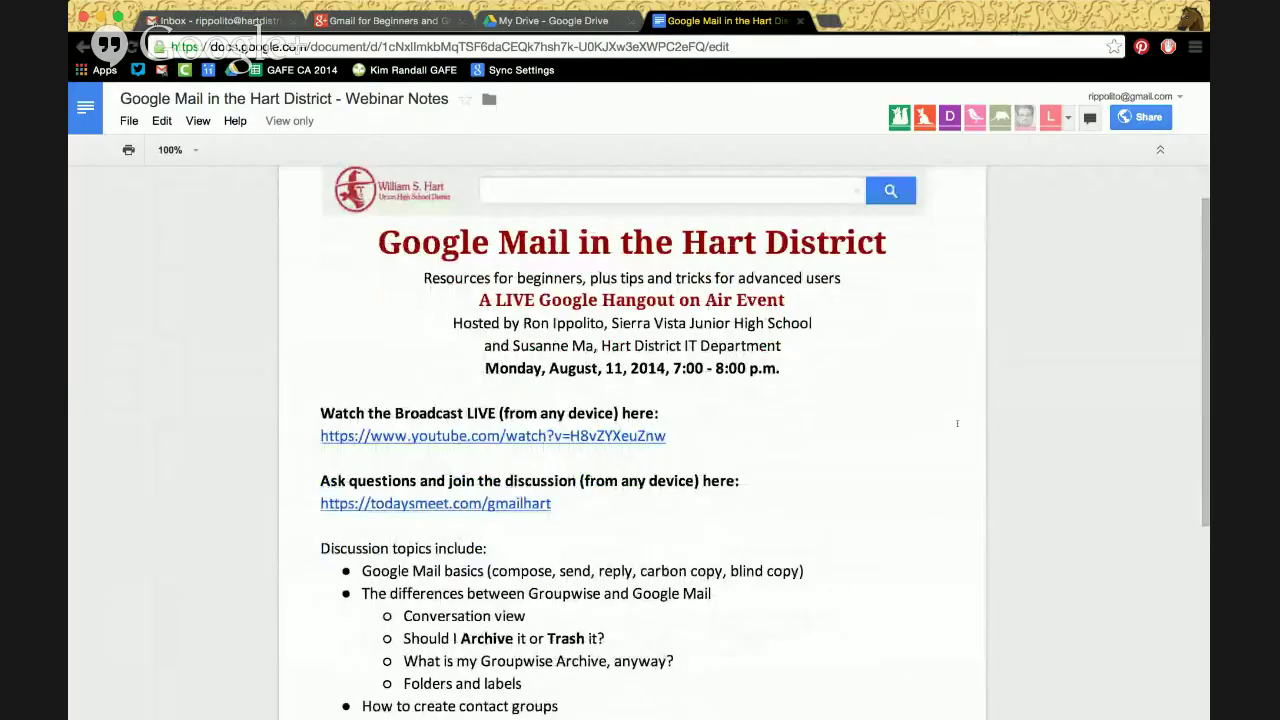
scroll(957, 423, down, 3)
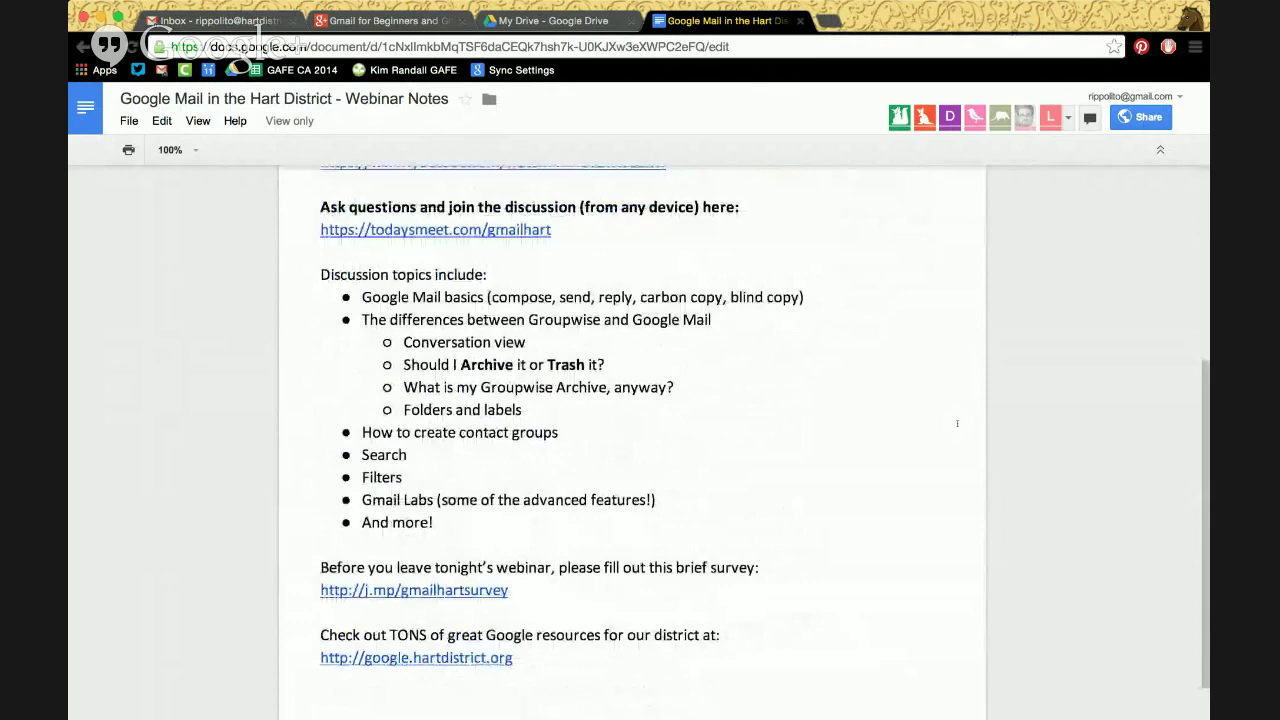
Scroll through the webinar notes and follow the survey link to the Google Mail Webinar Survey
scroll(957, 423, up, 1)
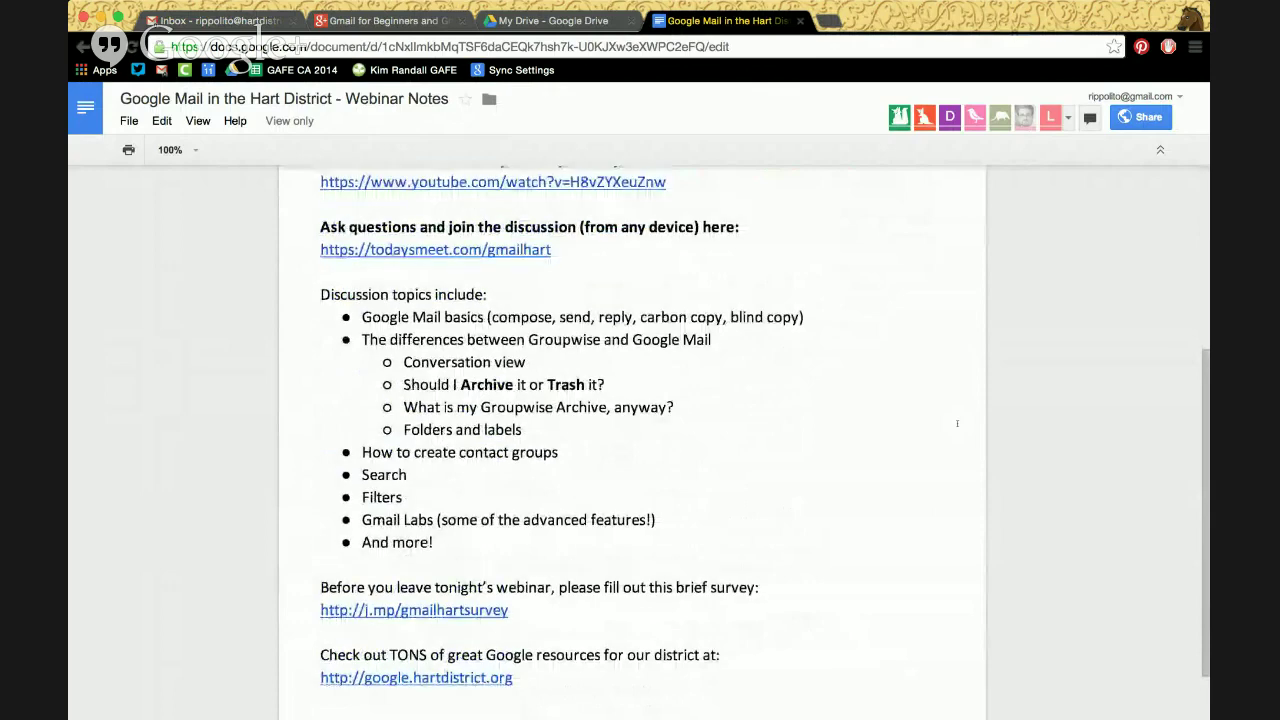
scroll(957, 423, up, 5)
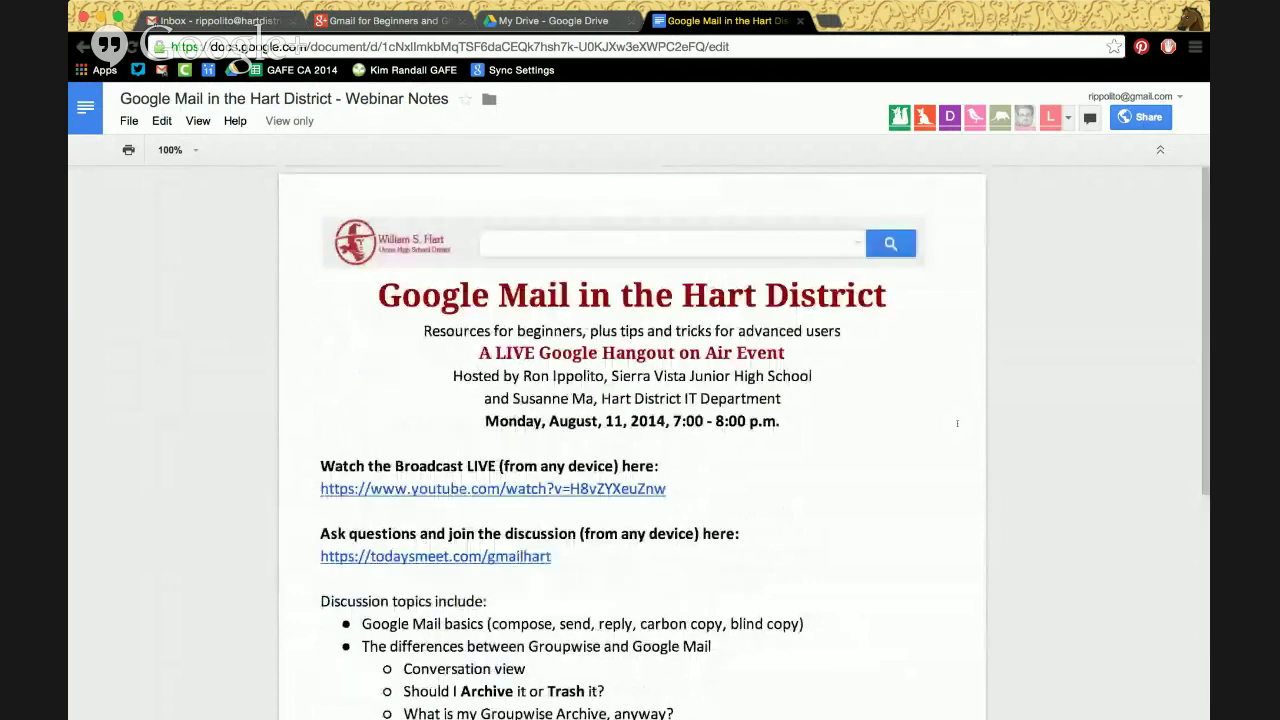
scroll(957, 423, down, 1)
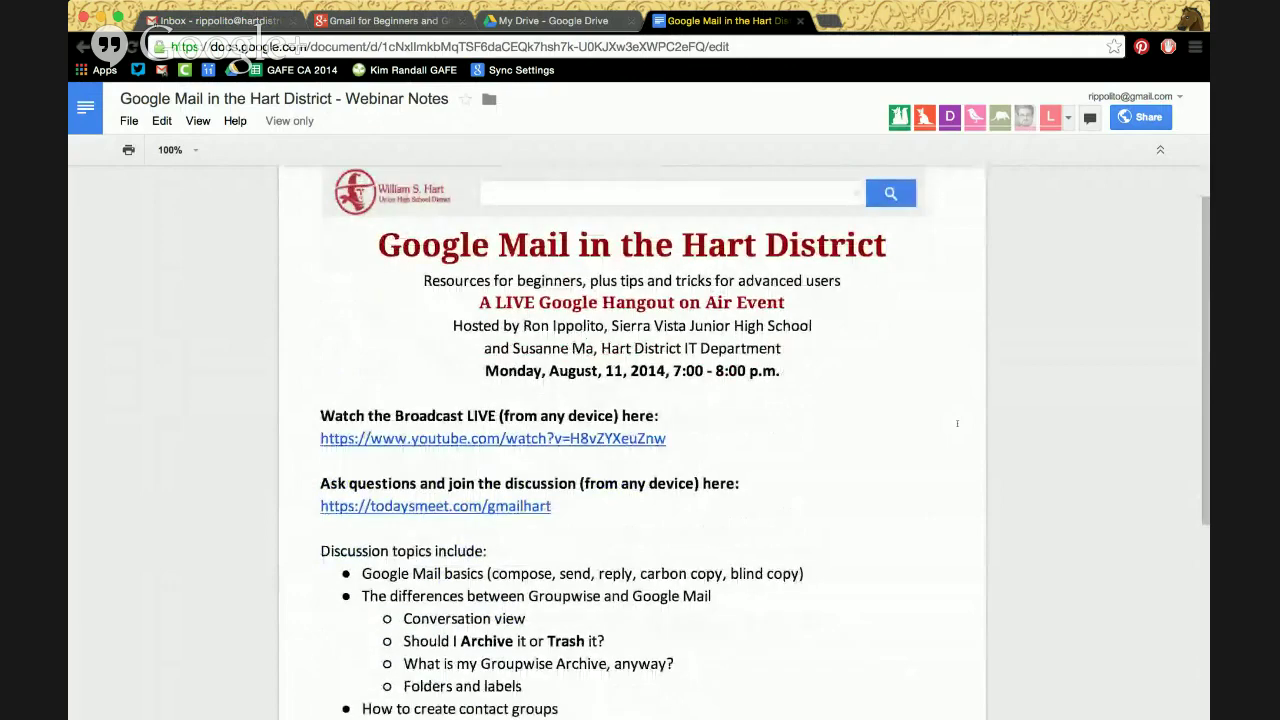
scroll(957, 423, down, 1)
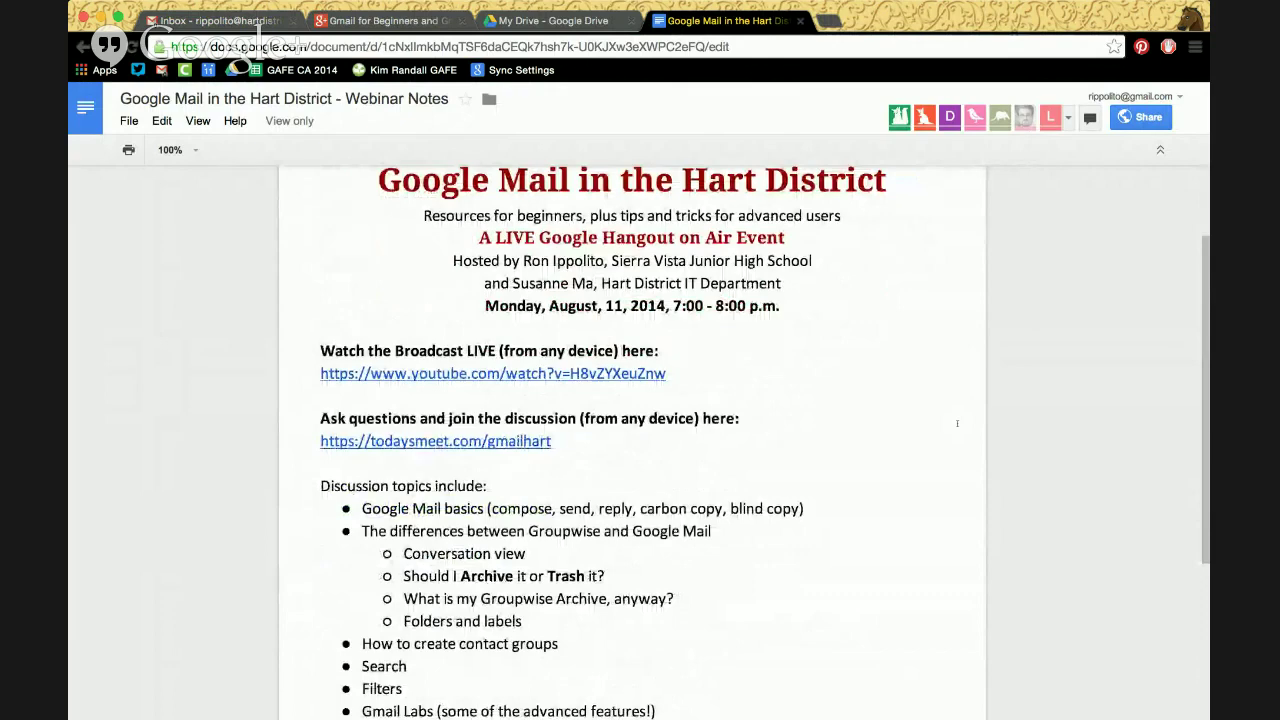
scroll(957, 423, up, 2)
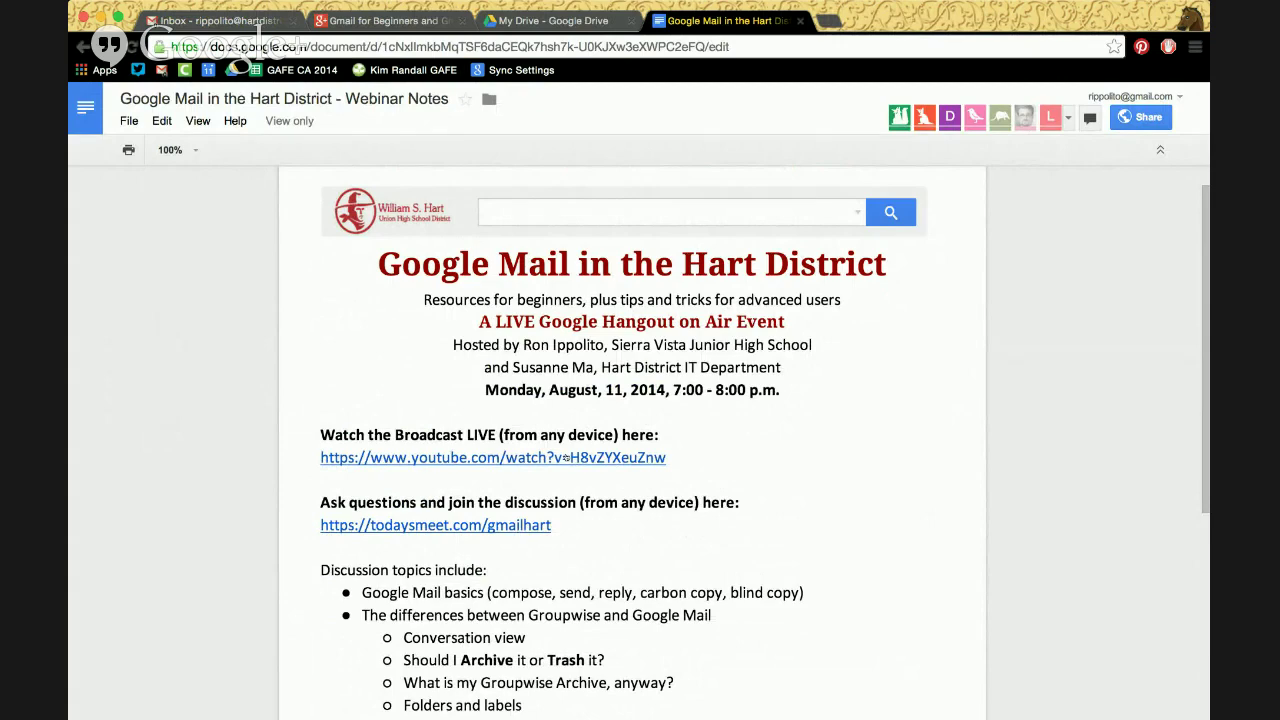
scroll(566, 457, down, 5)
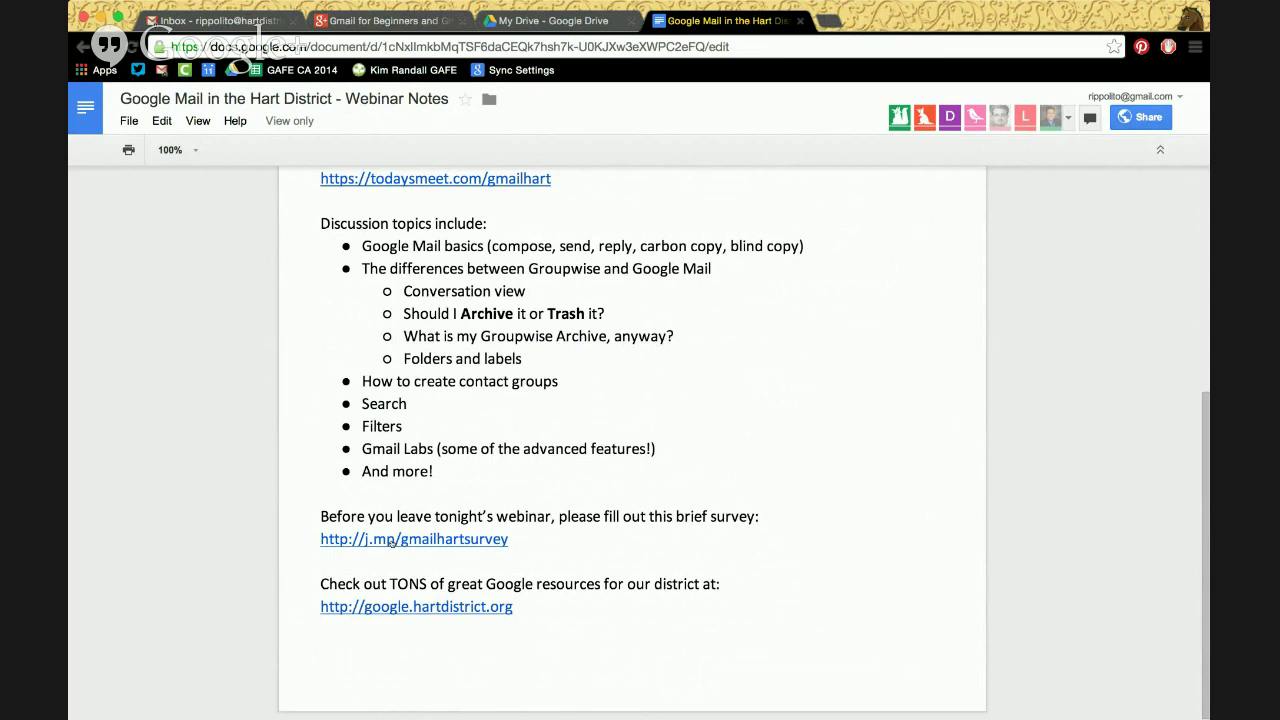
click(390, 540)
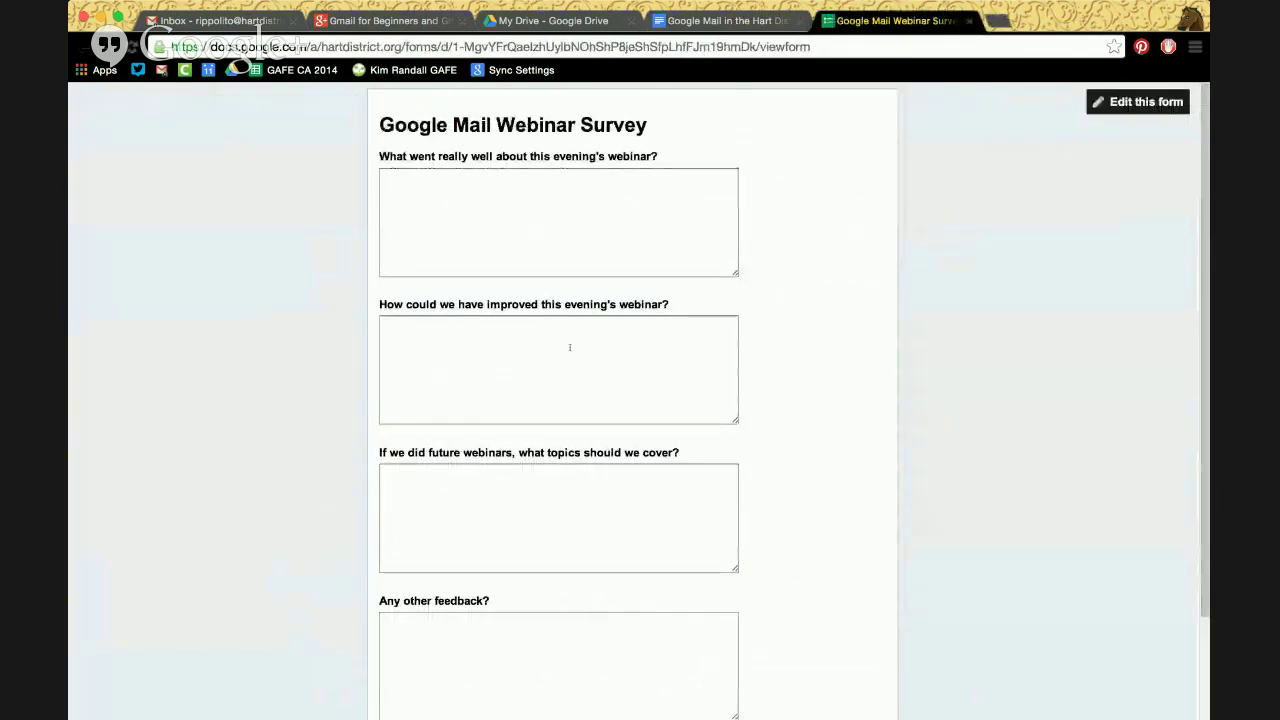
scroll(570, 347, down, 2)
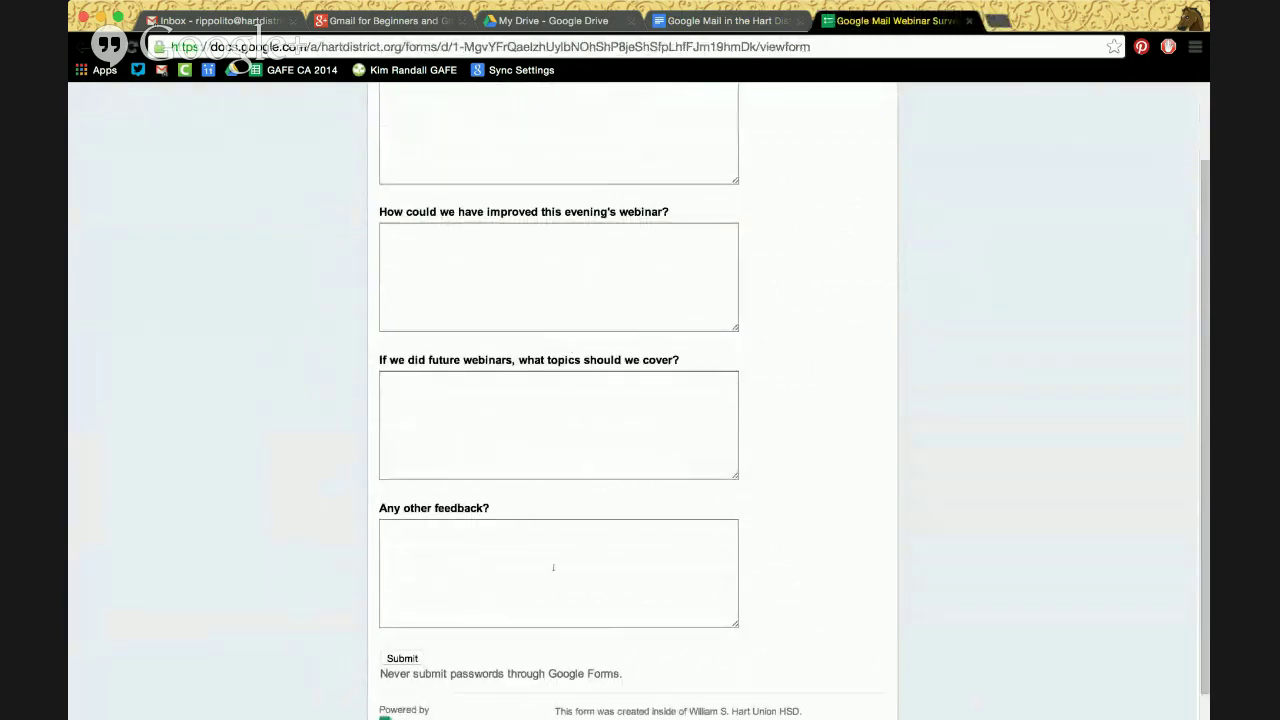
scroll(791, 281, up, 2)
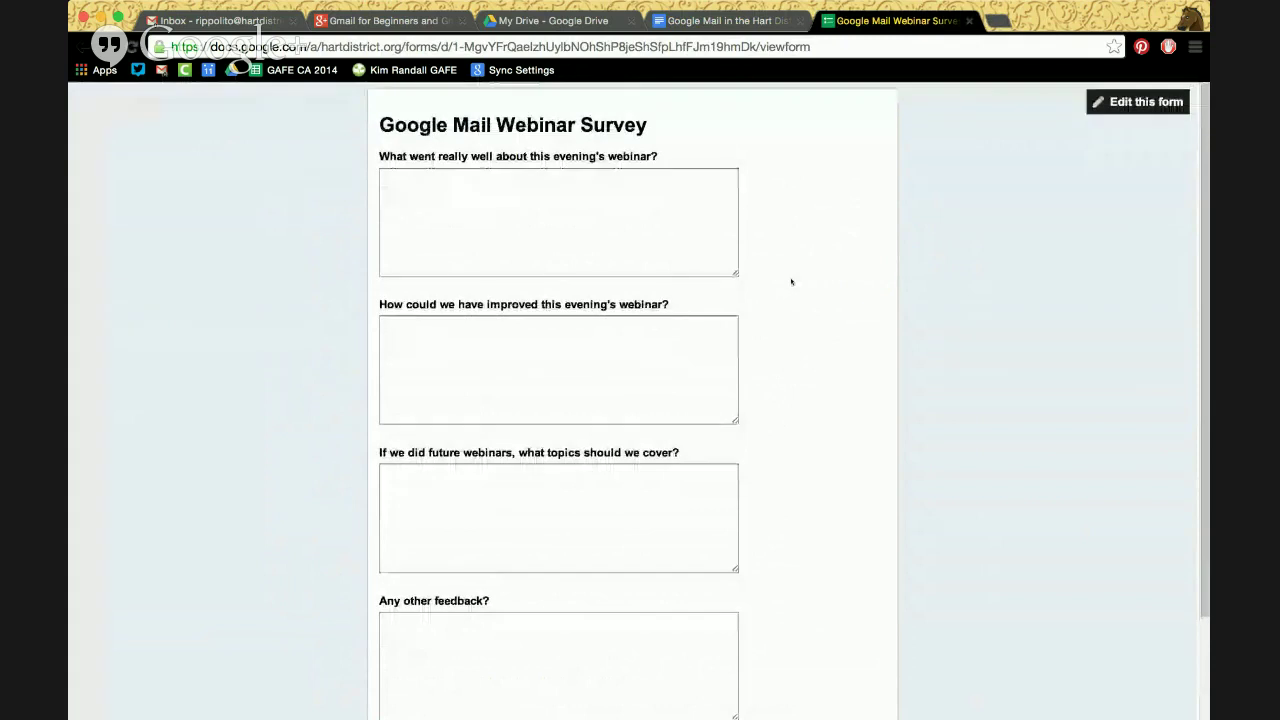